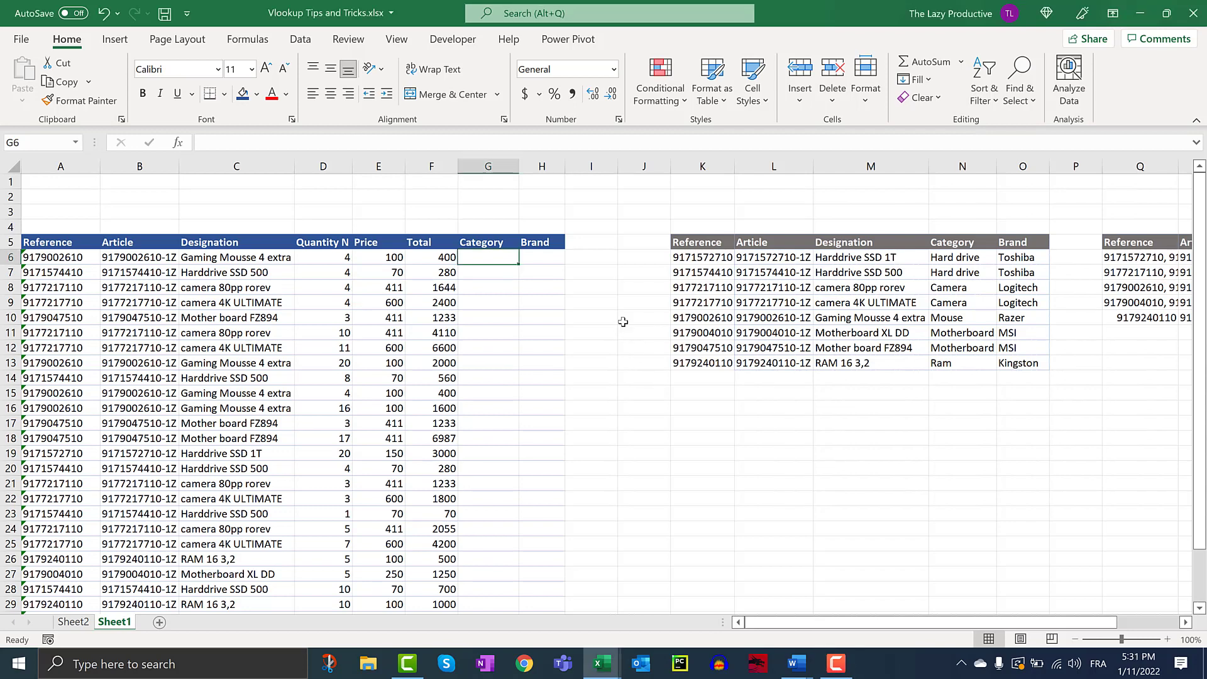
# - Examine the empty Category column in the main table and the Reference column of the lookup table in K5:O13
pyautogui.click(534, 284)
pyautogui.click(495, 257)
pyautogui.press('F9')
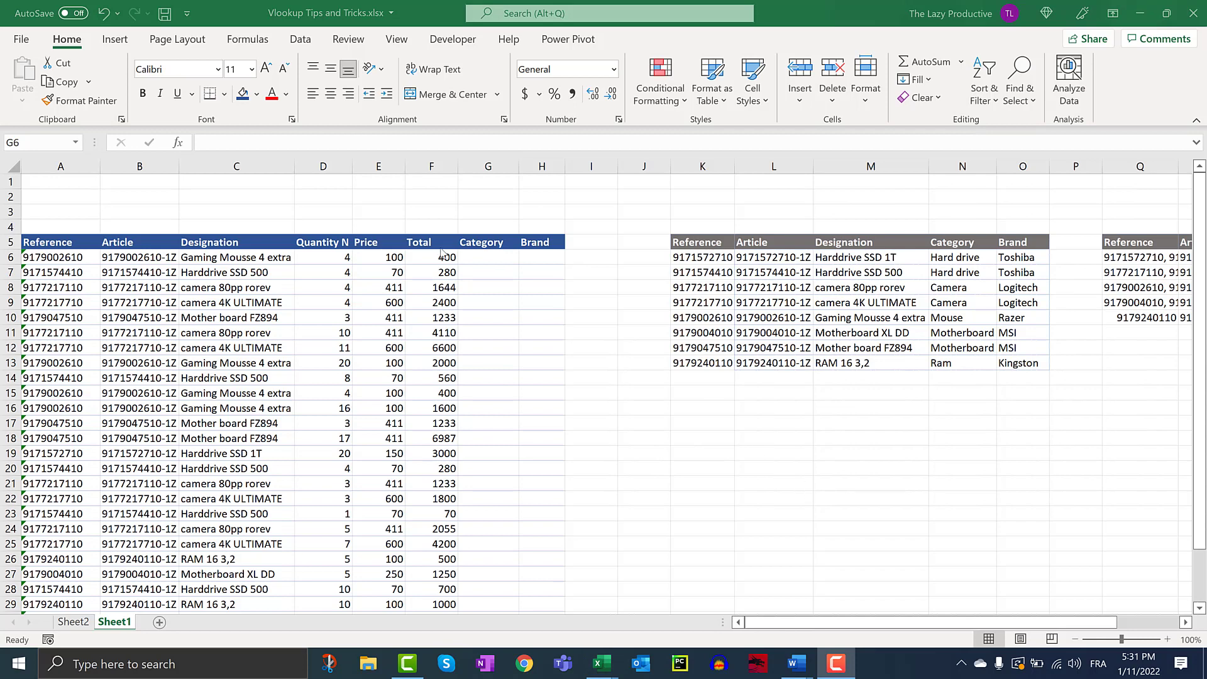
pyautogui.click(472, 258)
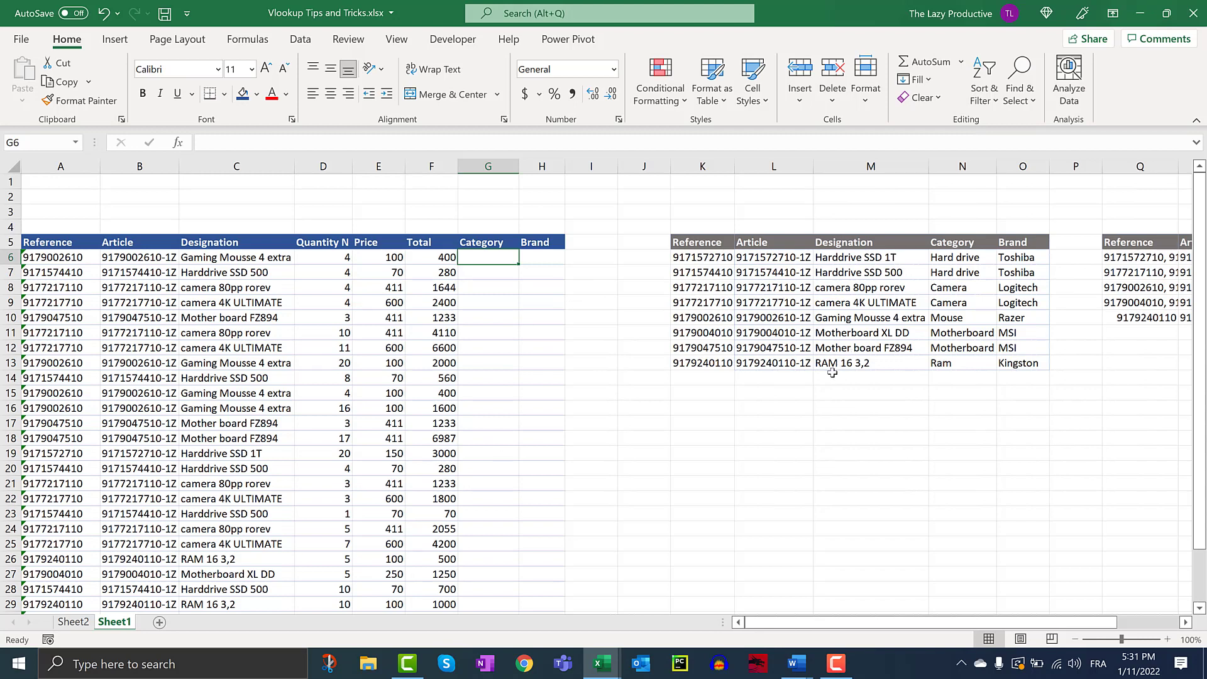
pyautogui.click(852, 376)
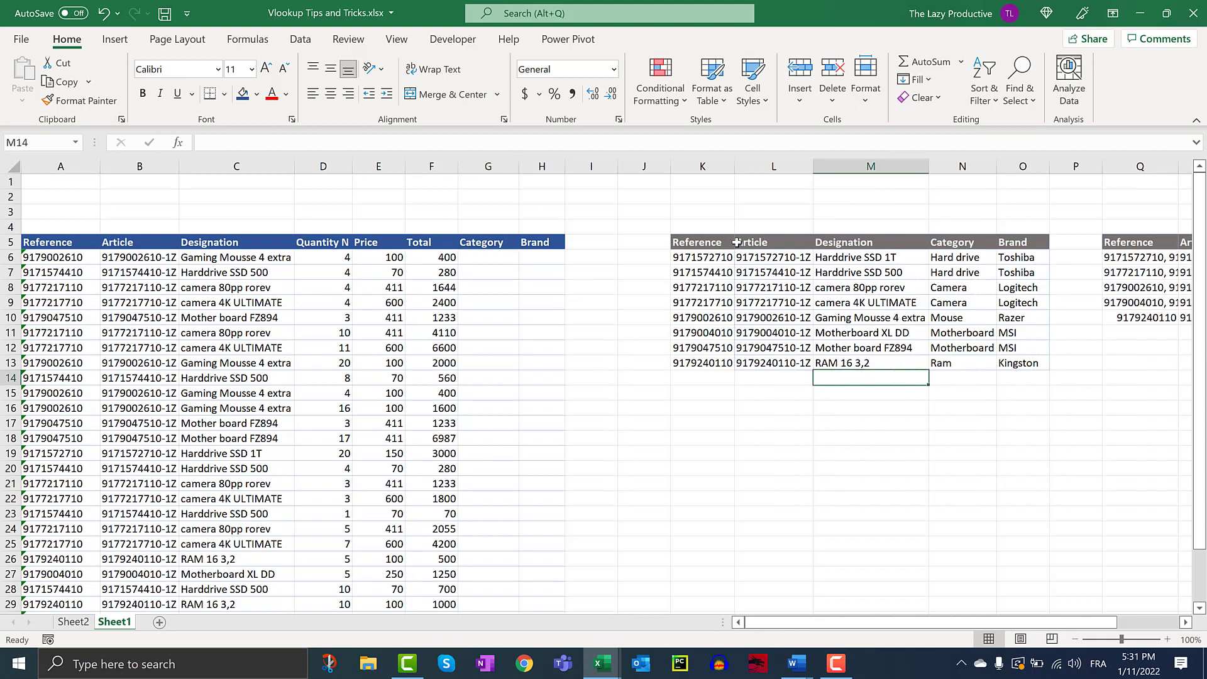
pyautogui.moveTo(702, 244); pyautogui.dragTo(704, 317)
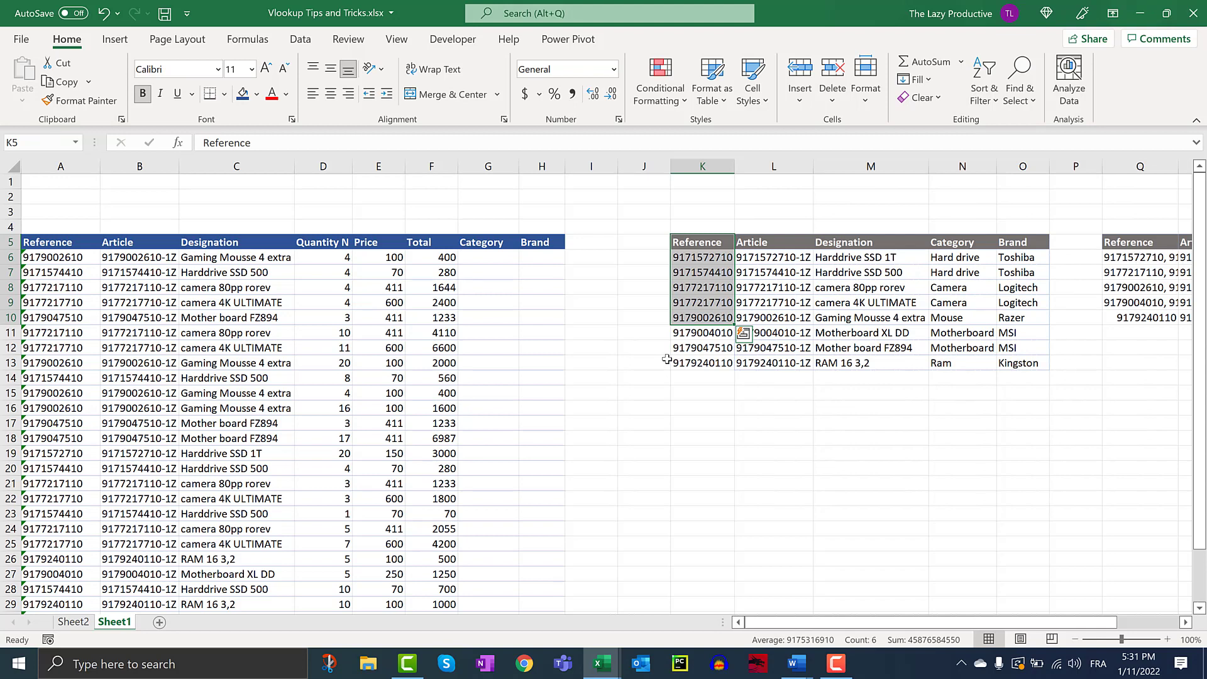
pyautogui.click(642, 338)
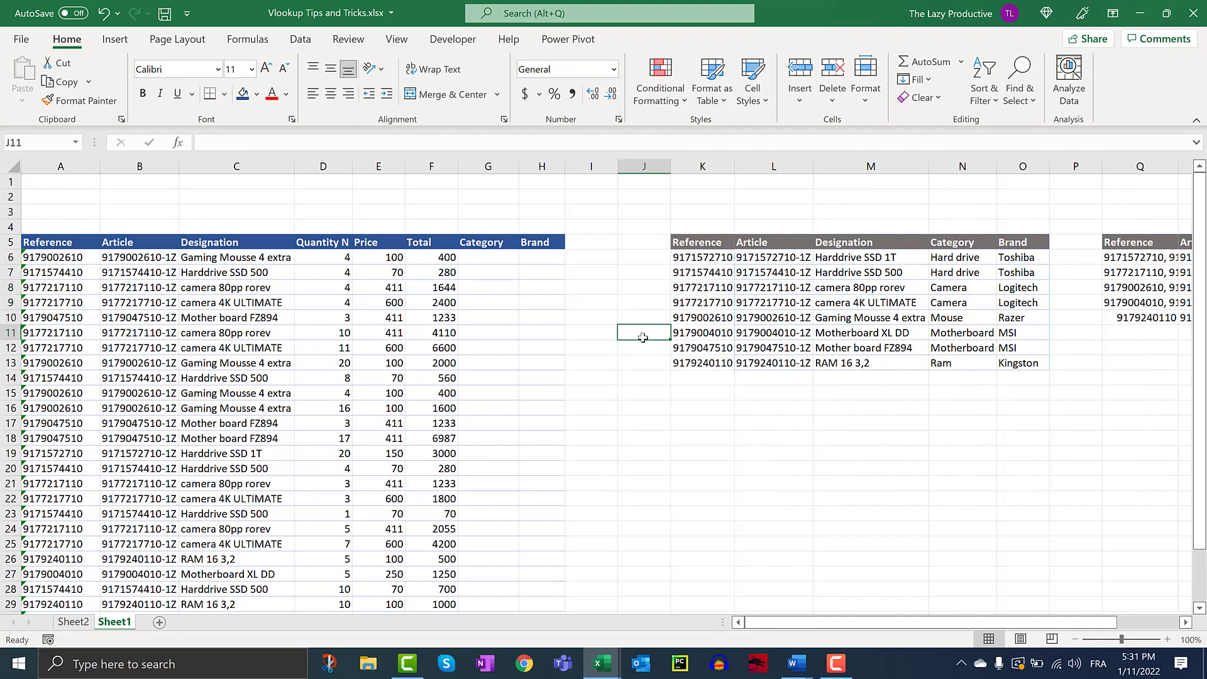
pyautogui.click(636, 291)
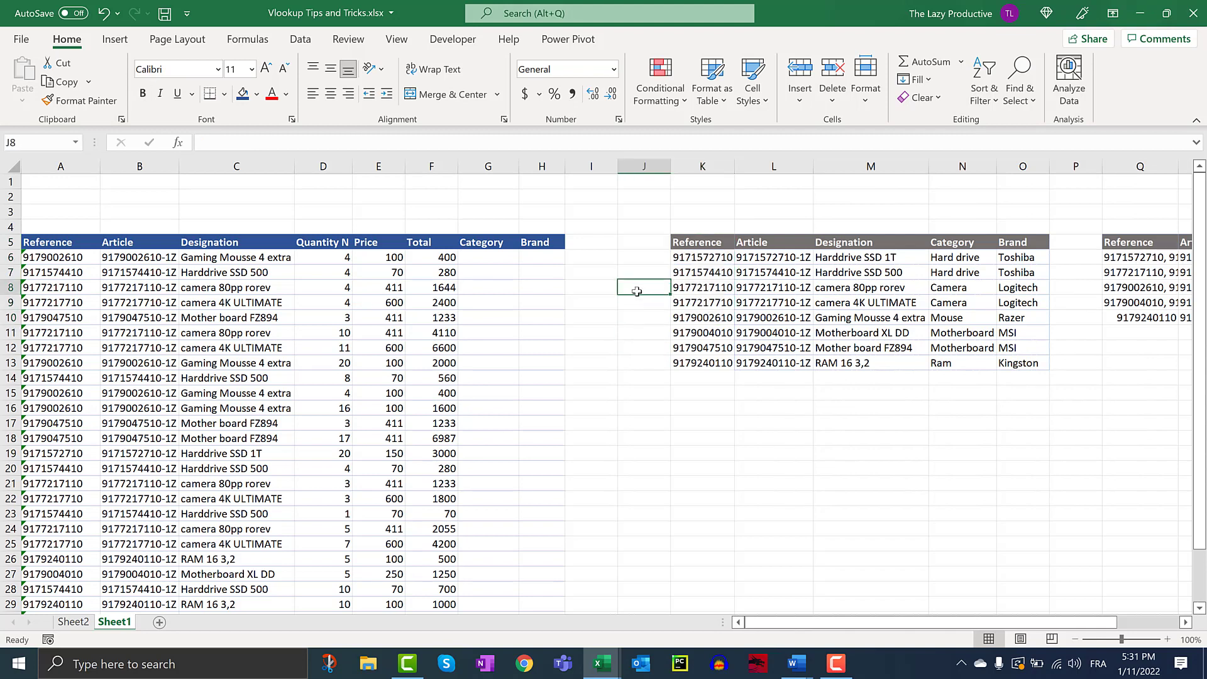
# - Start a VLOOKUP formula in the first Category cell, G6, with reference cell A6 as the lookup value
pyautogui.click(497, 261)
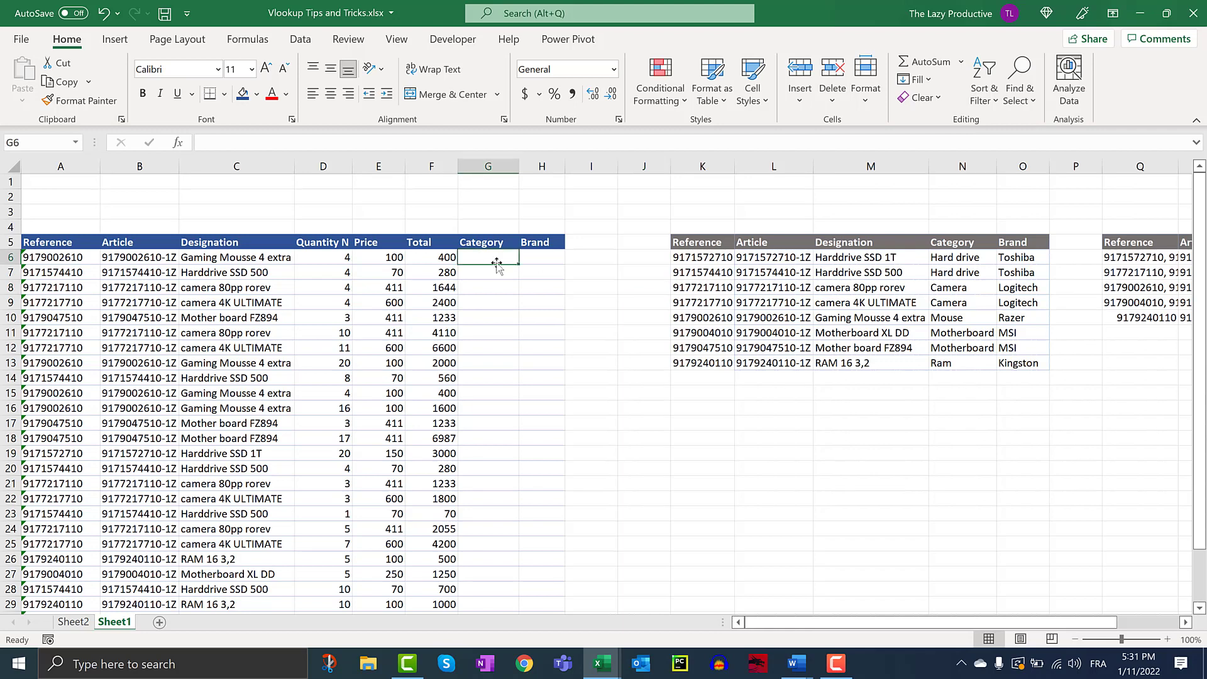
pyautogui.write('=vl')
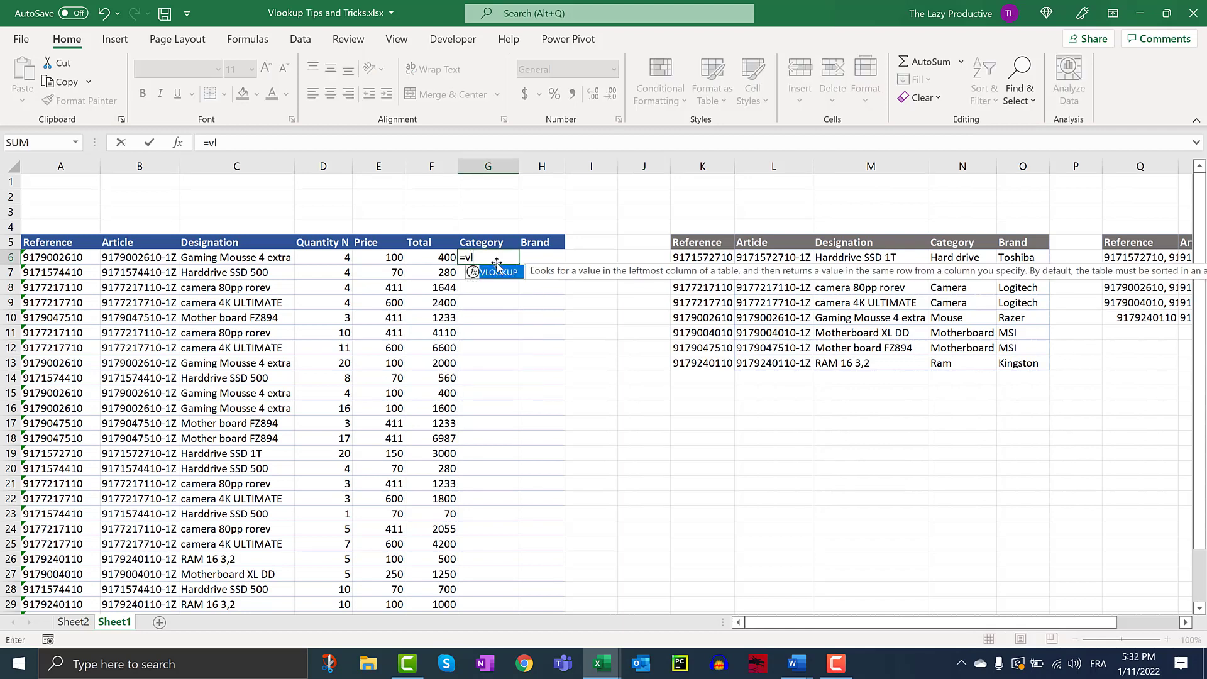
pyautogui.write('ook')
pyautogui.press('Tab')
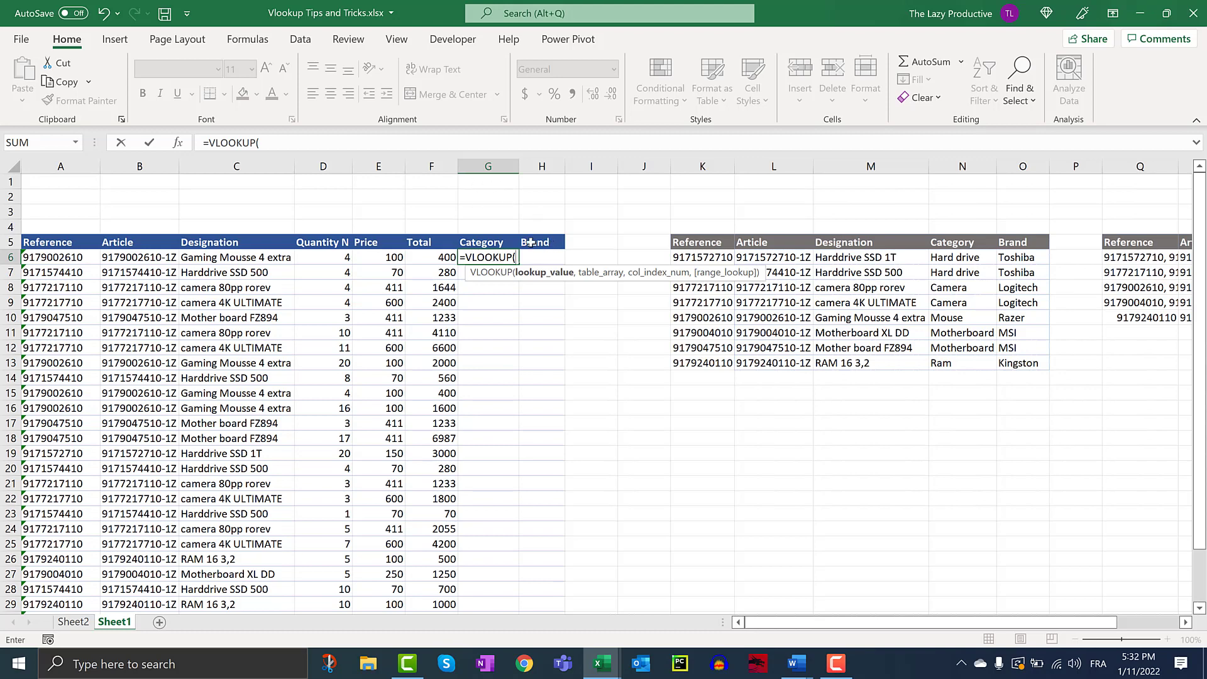
pyautogui.click(280, 143)
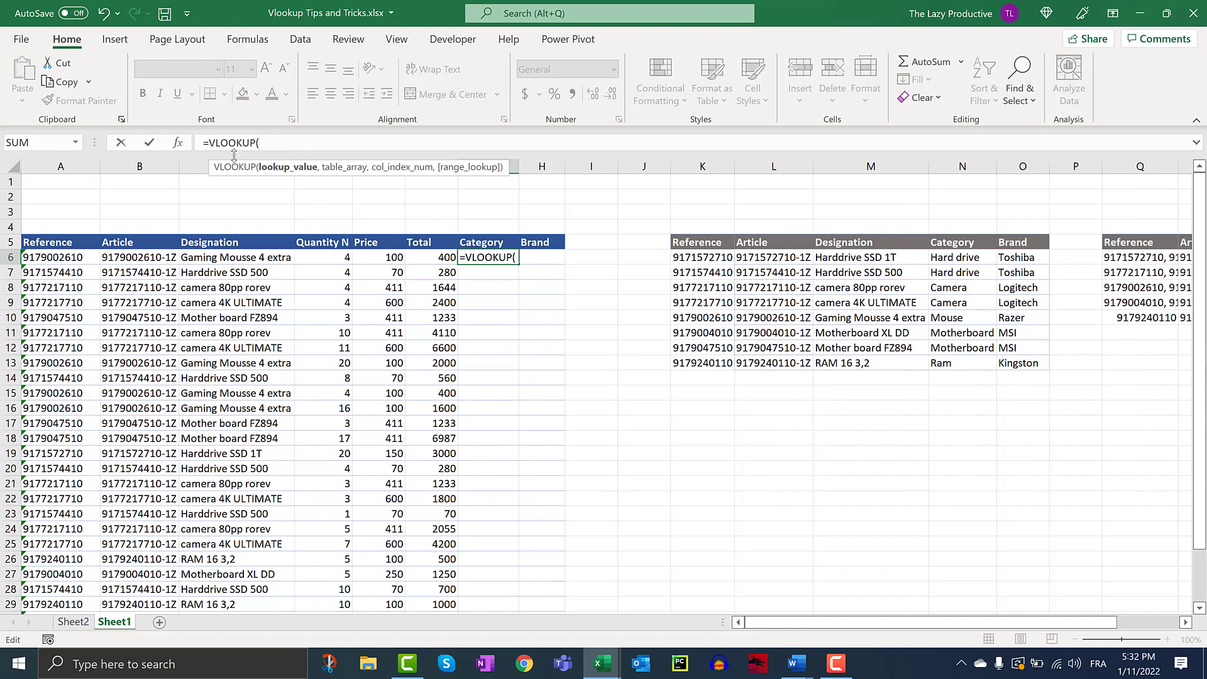
pyautogui.click(72, 258)
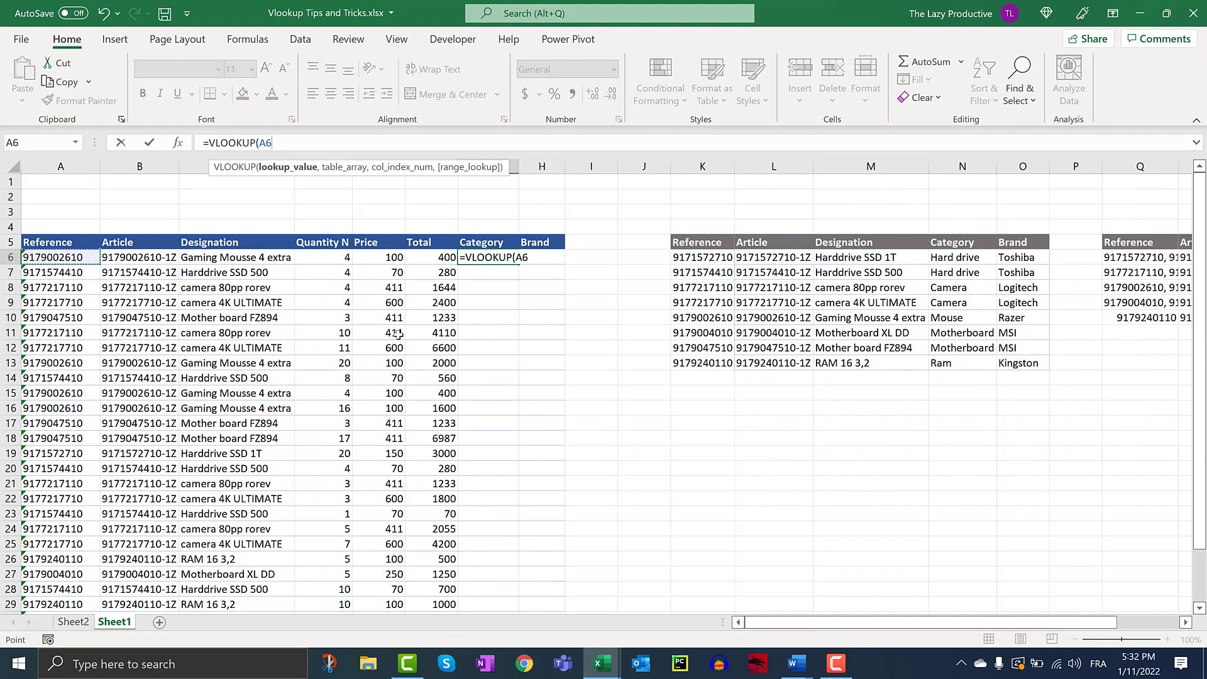
pyautogui.doubleClick(271, 142)
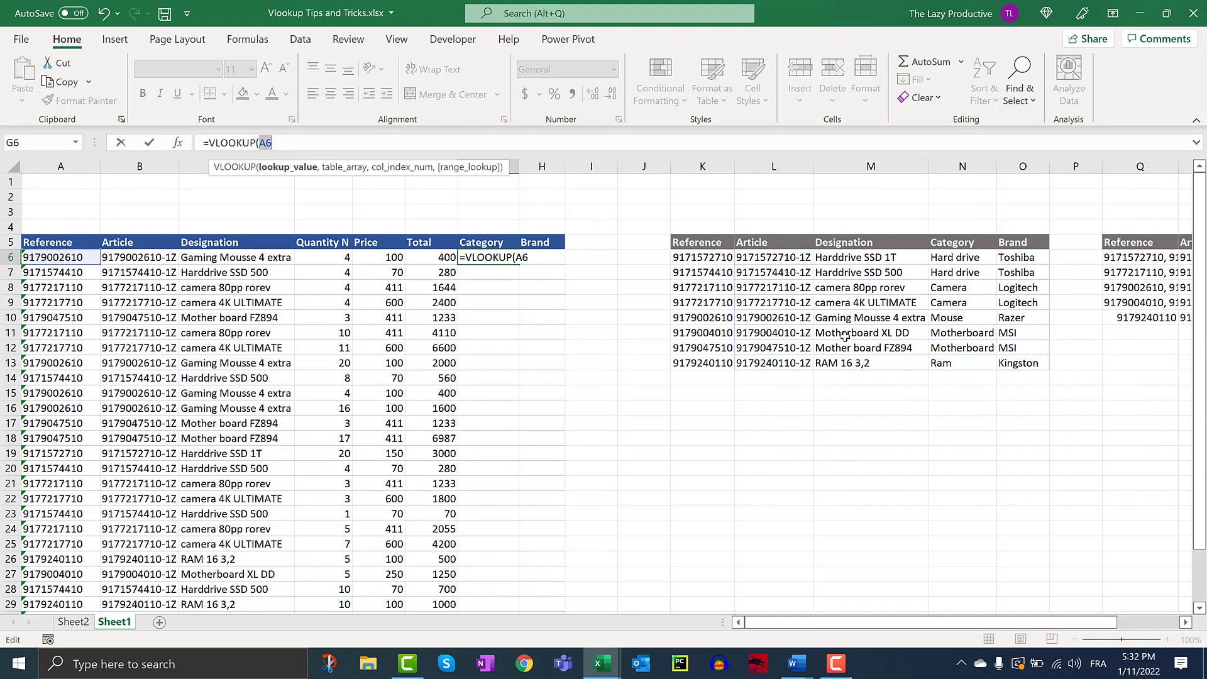
# - Add the lookup table range K5:O13 as the table array of the VLOOKUP formula in G6
pyautogui.click(287, 143)
pyautogui.write(',')
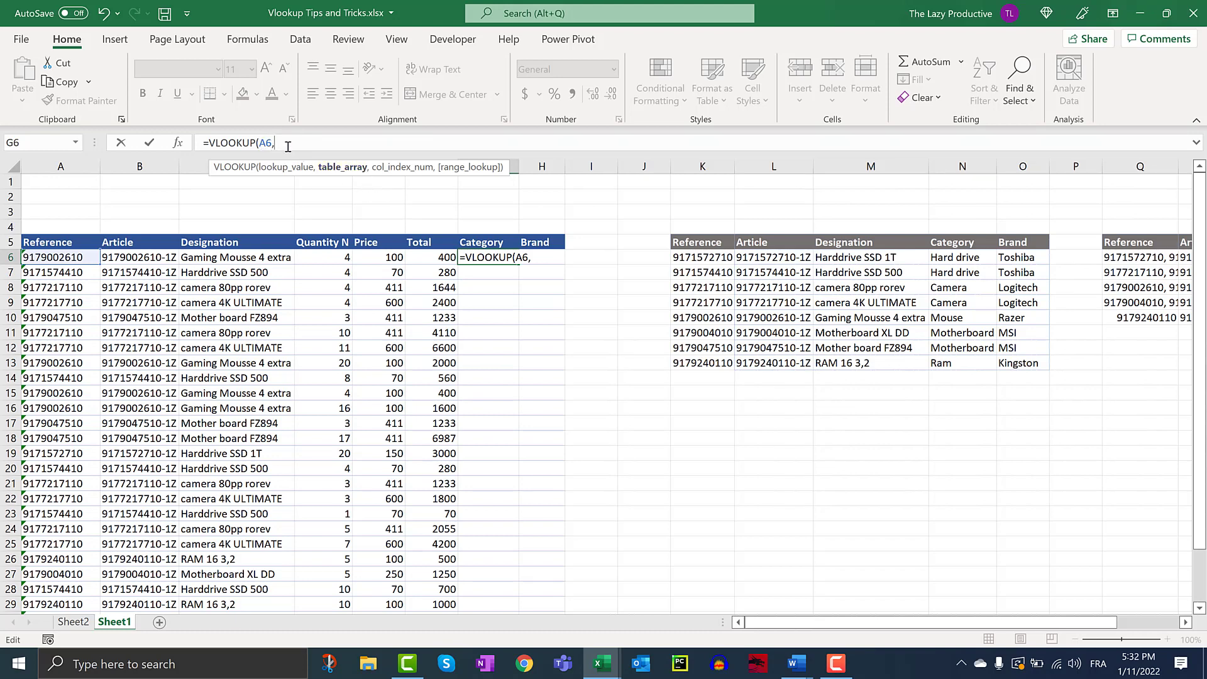
pyautogui.doubleClick(267, 144)
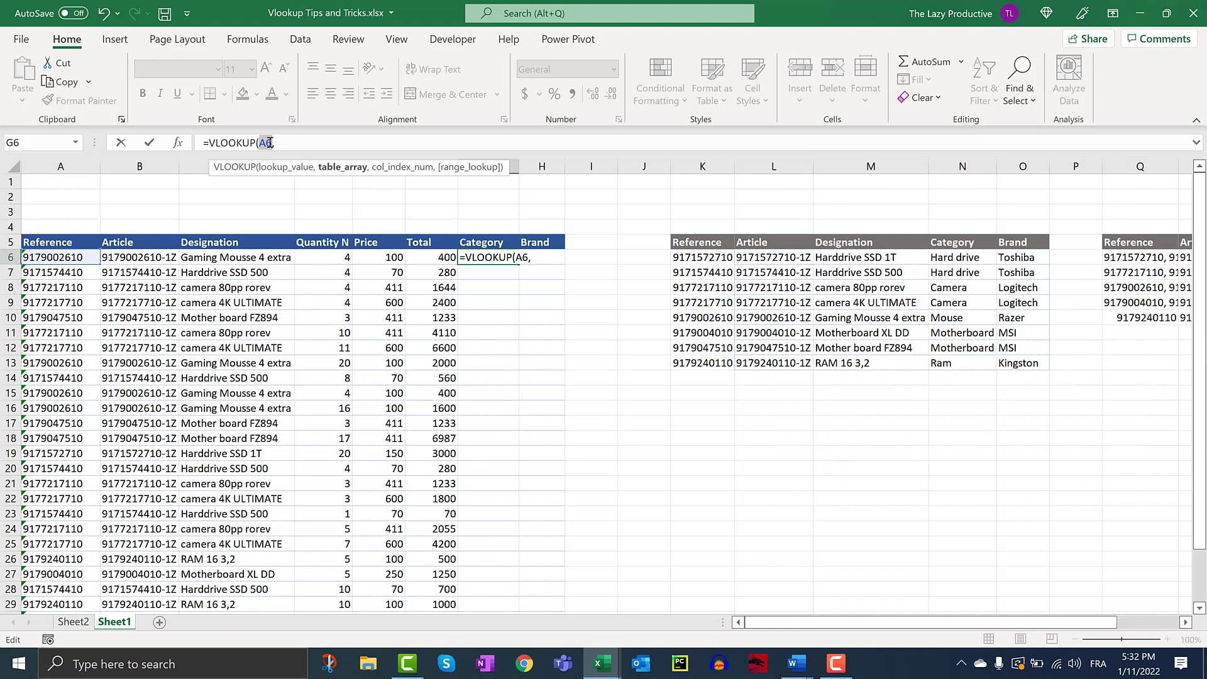
pyautogui.click(284, 144)
pyautogui.moveTo(716, 244); pyautogui.dragTo(1022, 363)
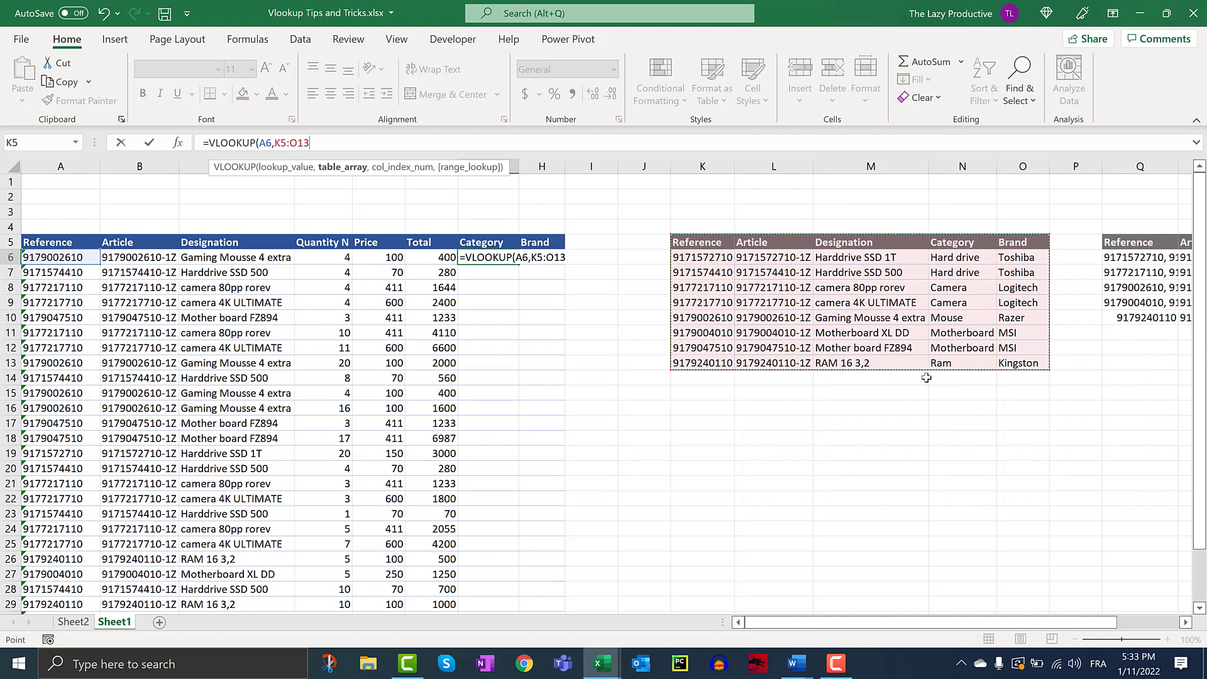
pyautogui.click(267, 143)
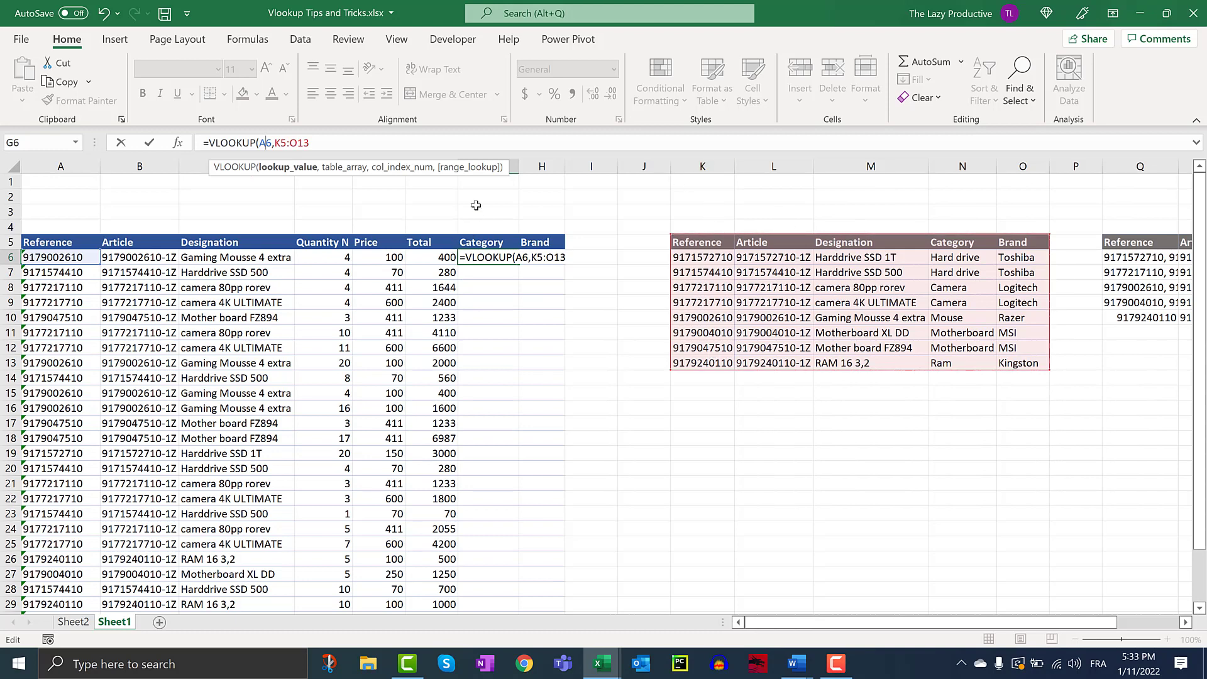
# - Complete the VLOOKUP formula in G6 with column index 4 and 0 for an exact match
pyautogui.click(340, 143)
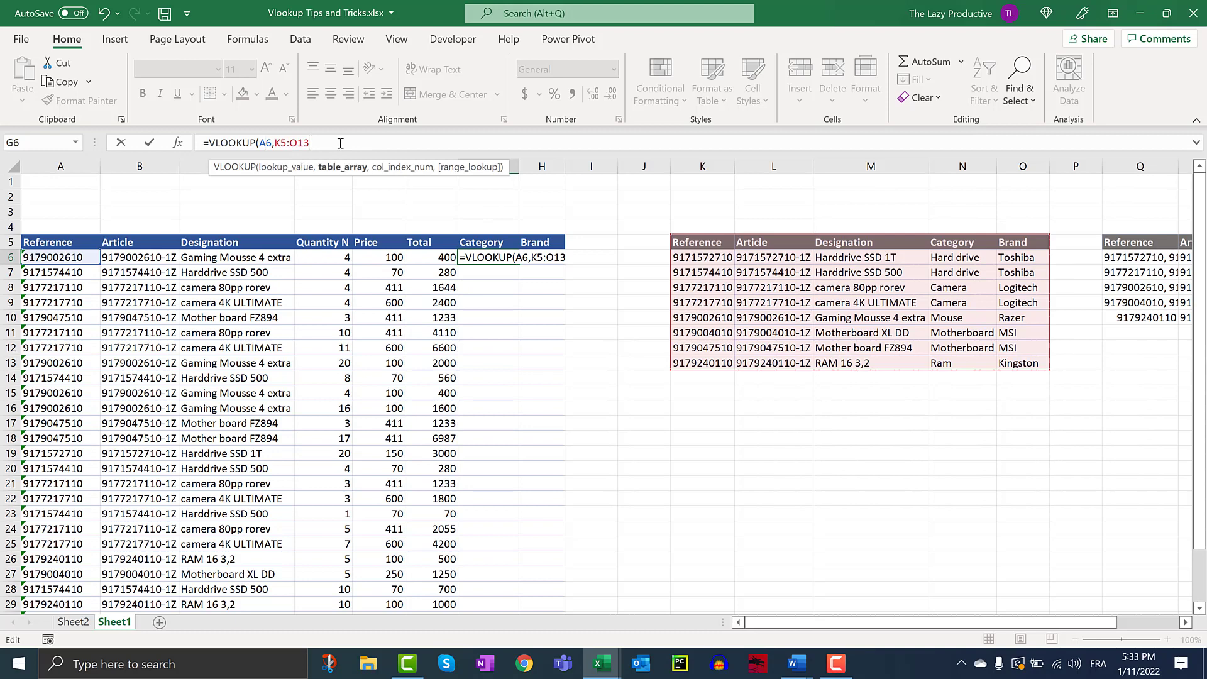
pyautogui.write(',4')
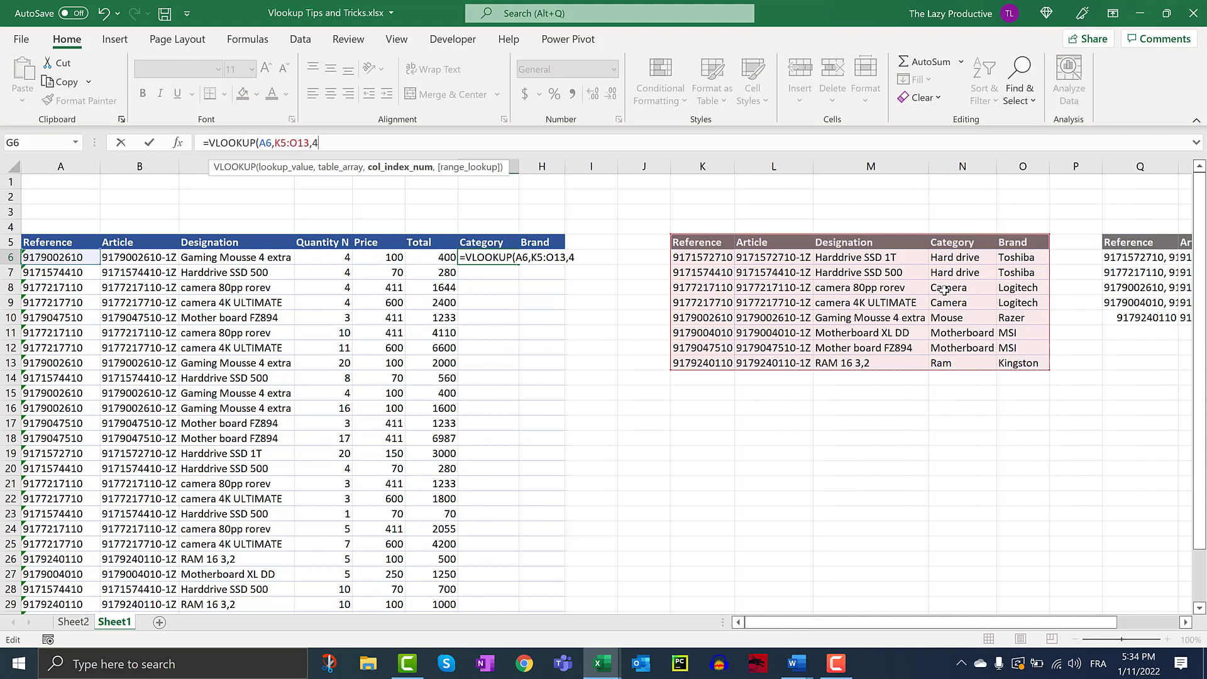
pyautogui.write(',')
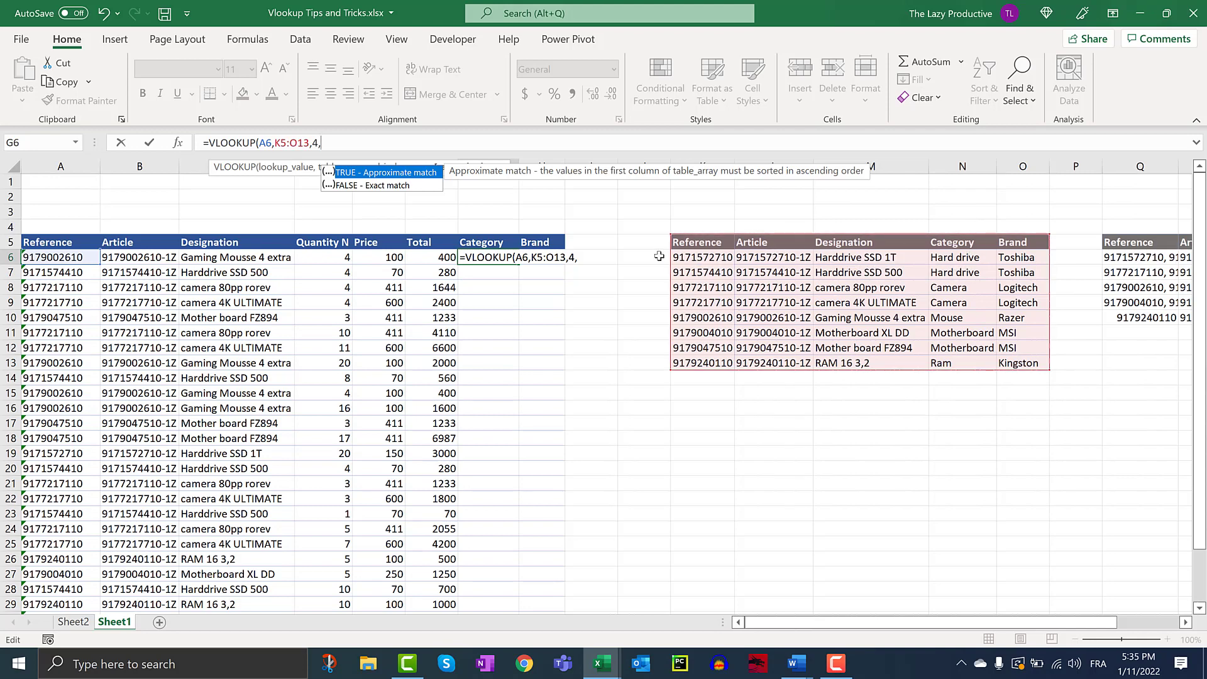
pyautogui.write('0)')
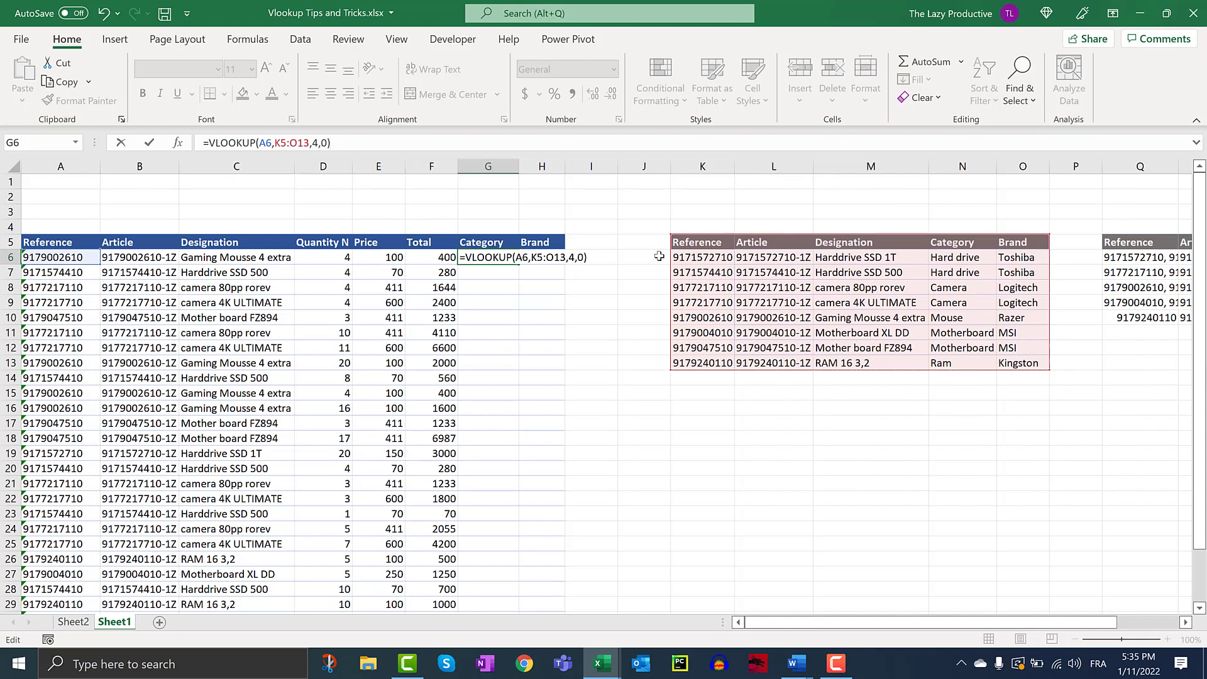
pyautogui.press('Return')
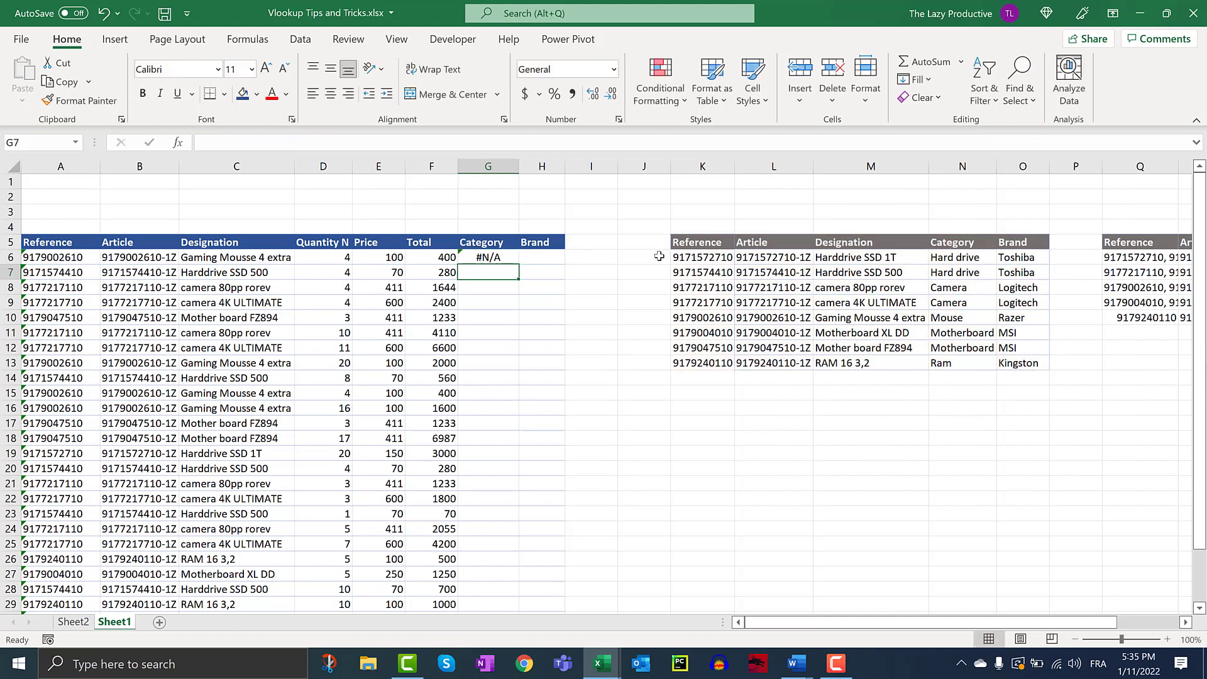
# - Examine the formula result in G6 and the error options of cell A6, and check them against reference cell K6
pyautogui.click(498, 256)
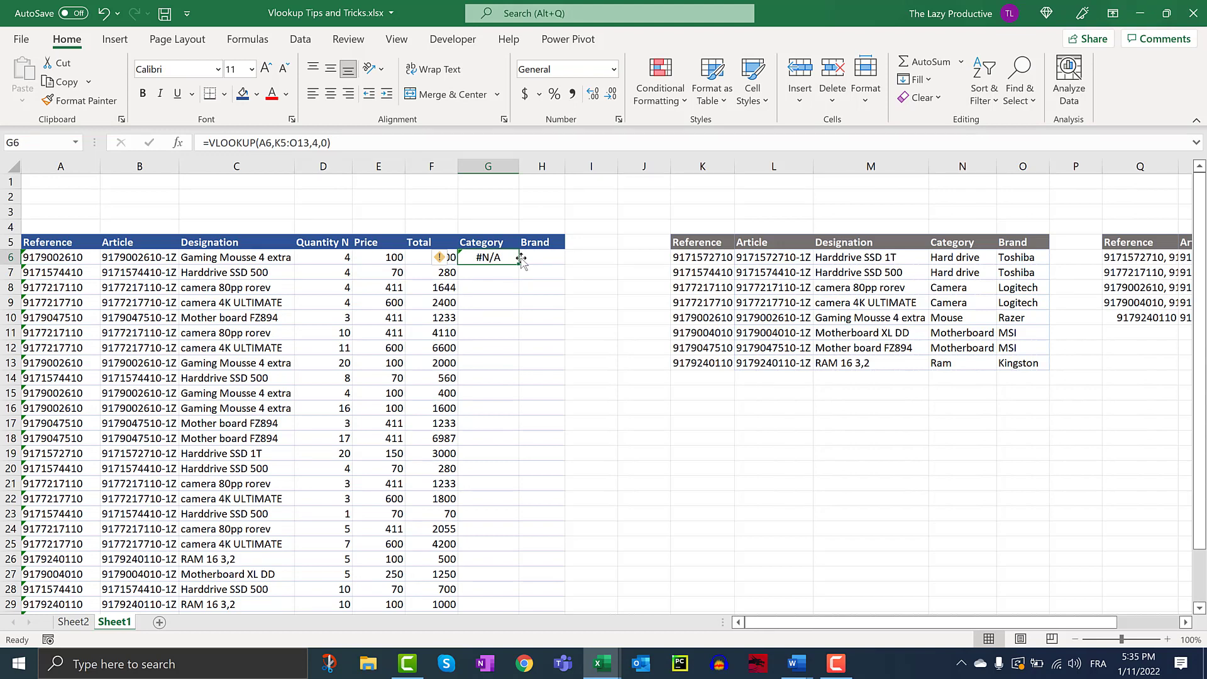
pyautogui.click(498, 281)
pyautogui.click(501, 257)
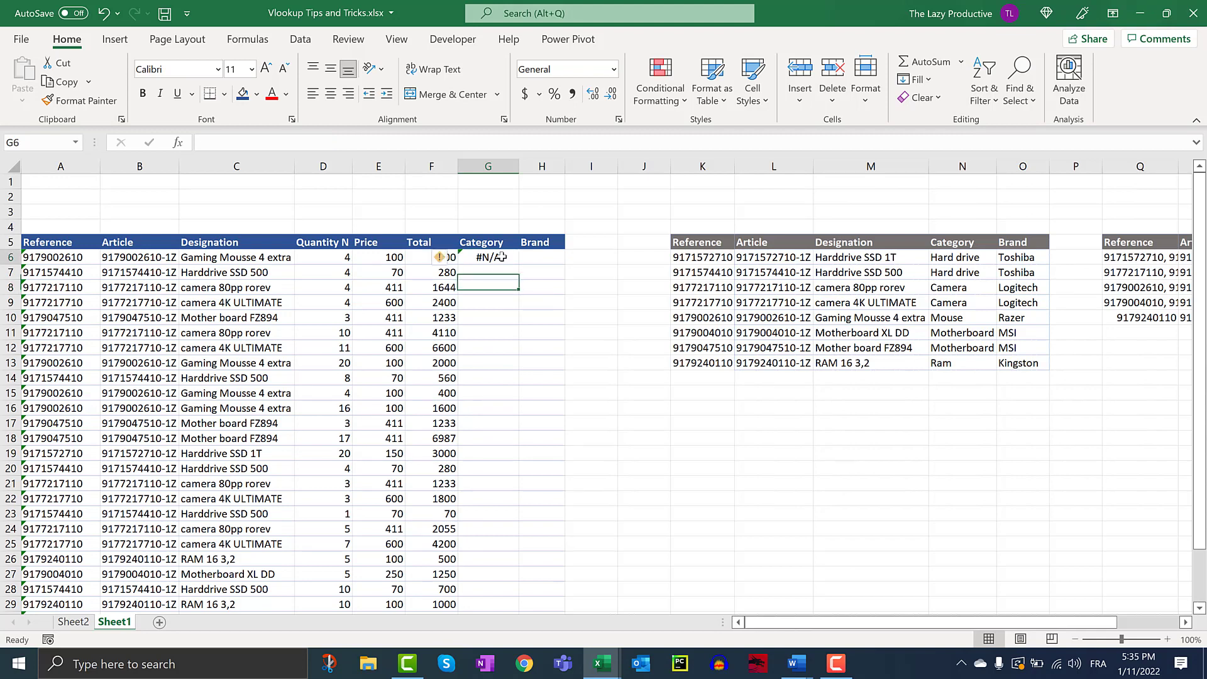
pyautogui.click(527, 291)
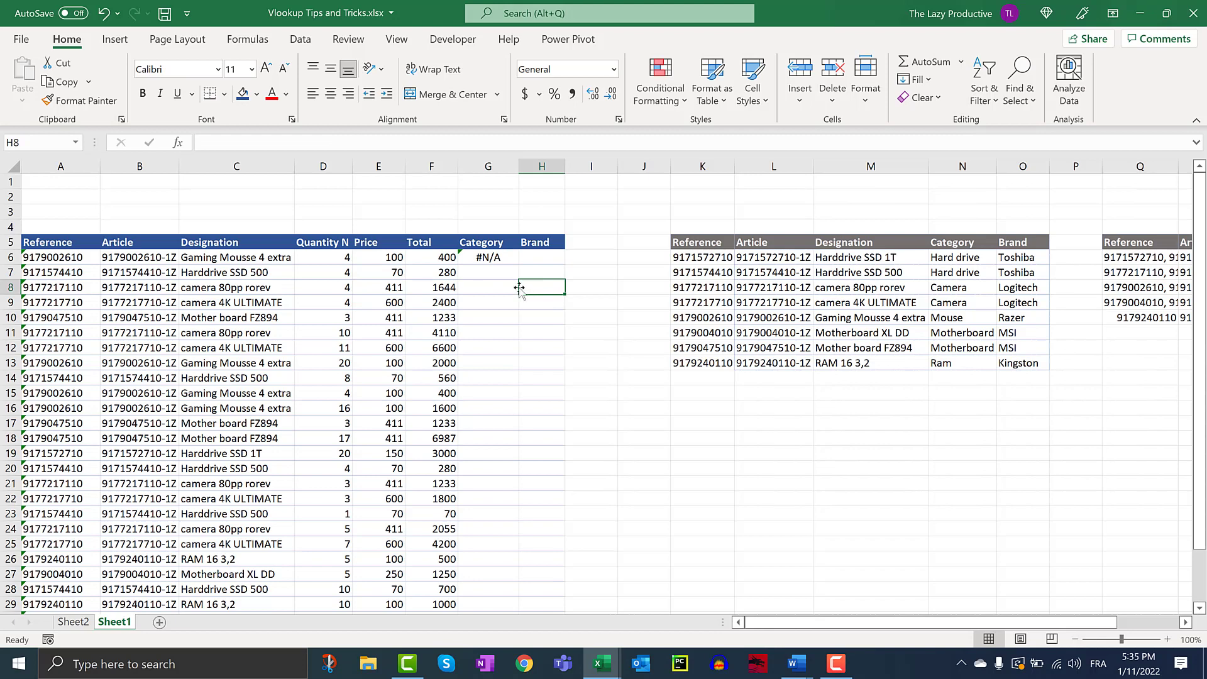
pyautogui.click(497, 257)
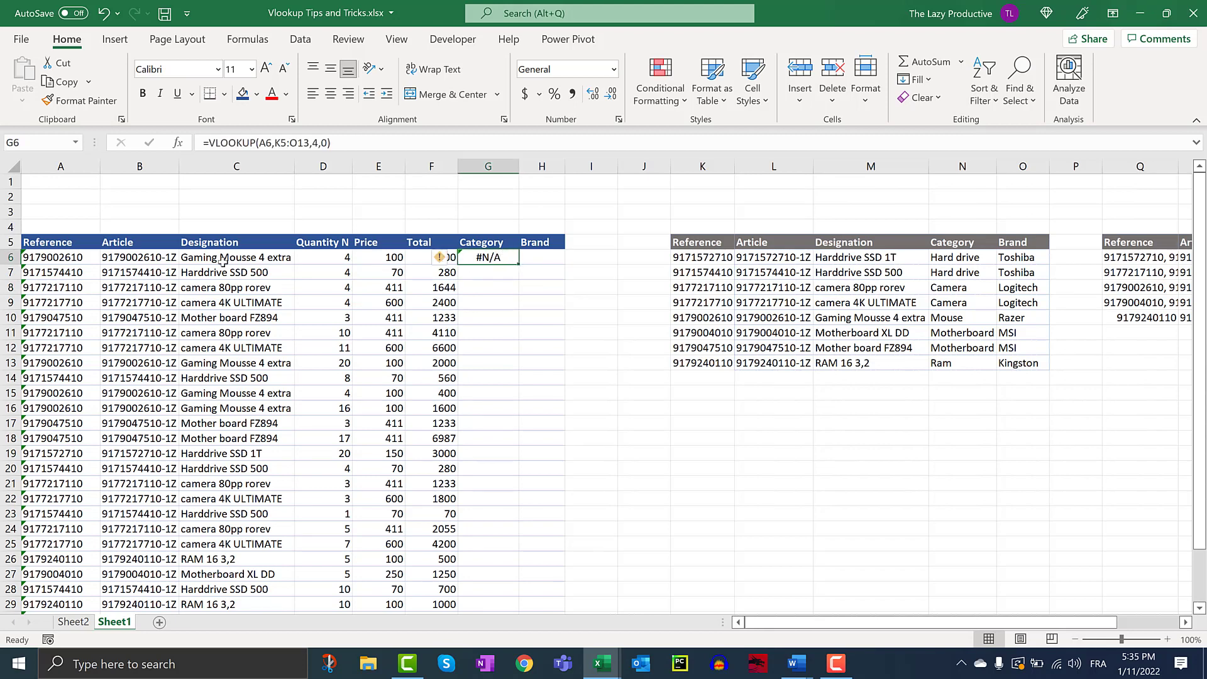
pyautogui.click(74, 263)
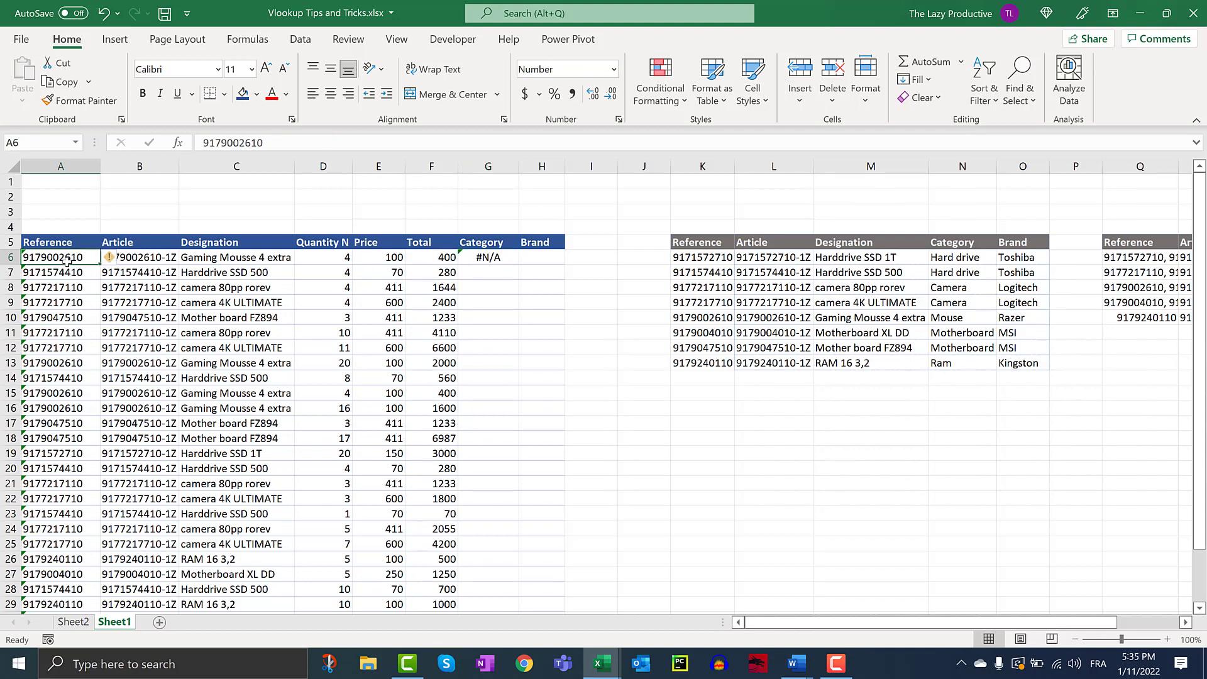
pyautogui.click(113, 258)
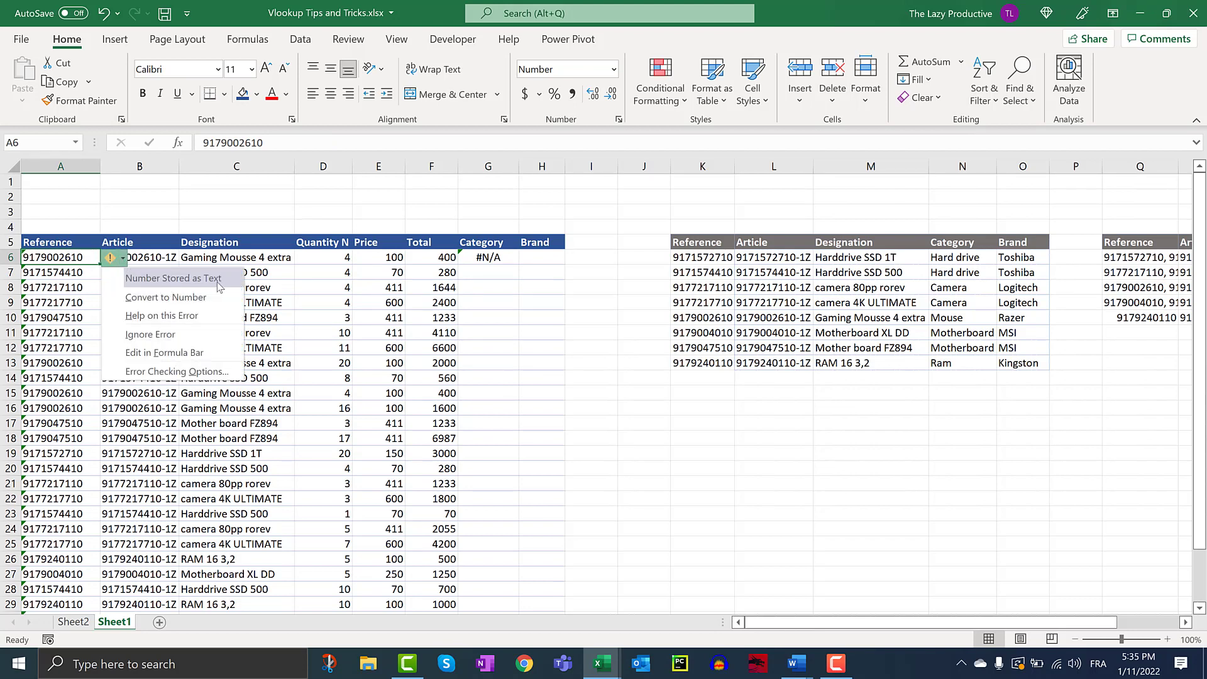
pyautogui.click(151, 334)
pyautogui.click(496, 272)
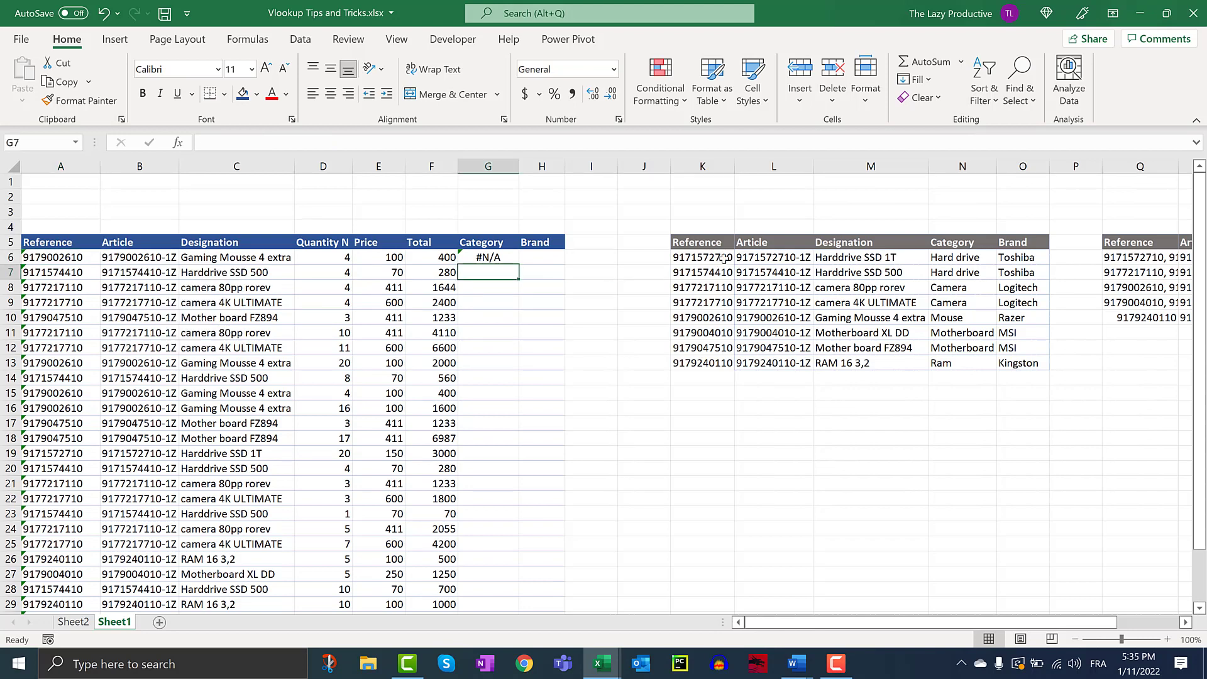
pyautogui.click(725, 257)
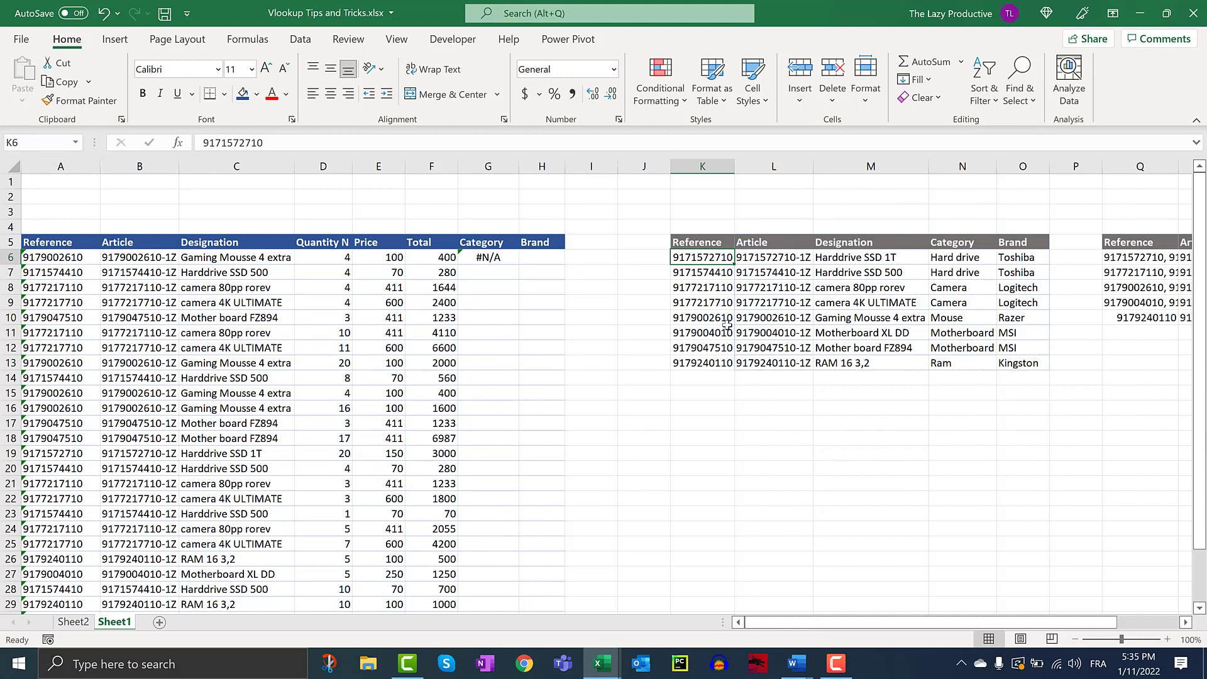
pyautogui.click(80, 259)
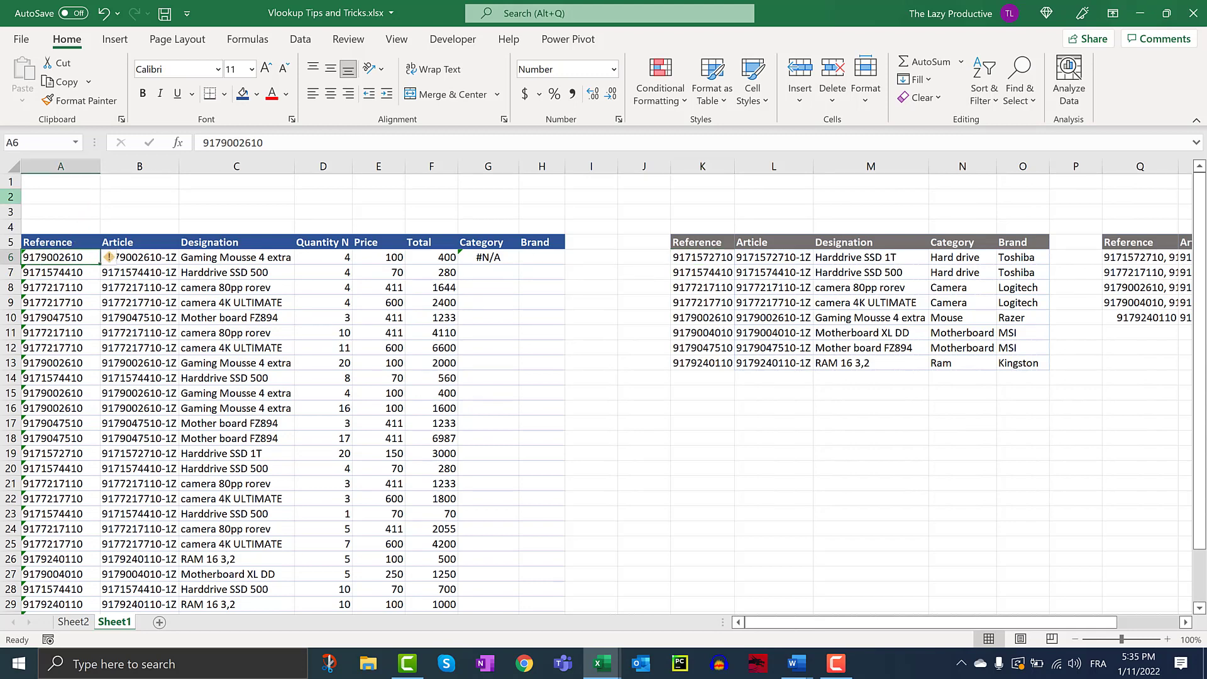
# - Compare how the references in A6 and K6 are stored, temporarily widening column K to check its alignment and fitting it back
pyautogui.click(695, 259)
pyautogui.click(734, 166)
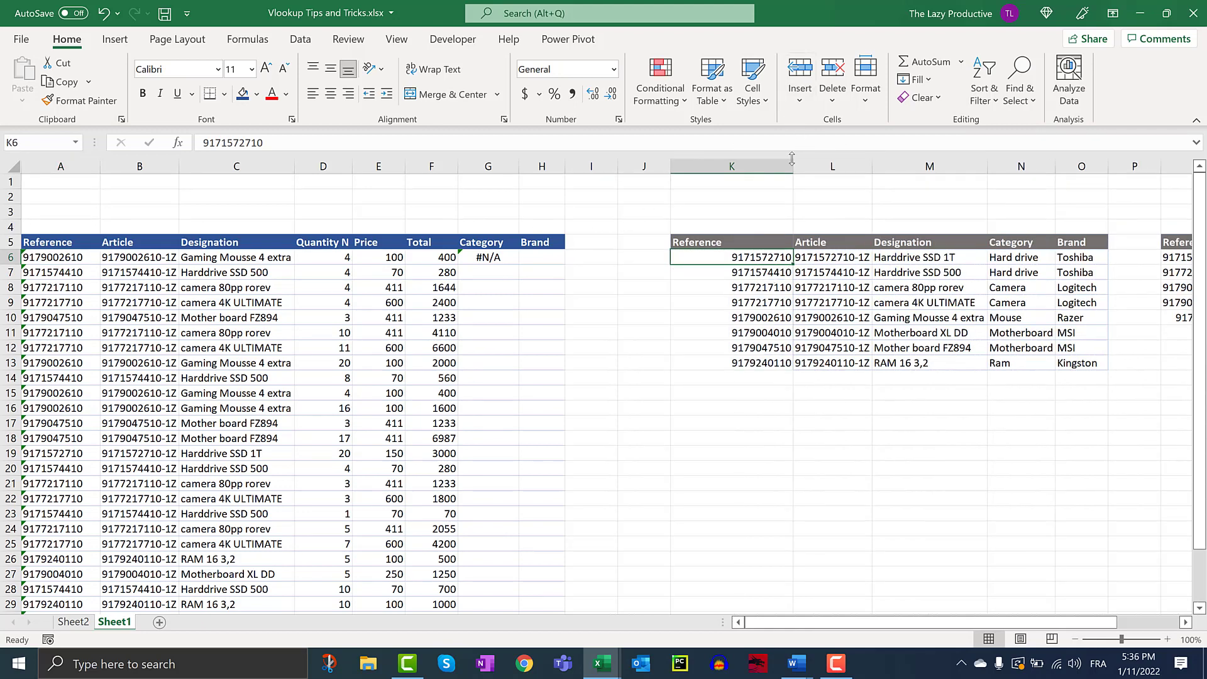
pyautogui.doubleClick(792, 165)
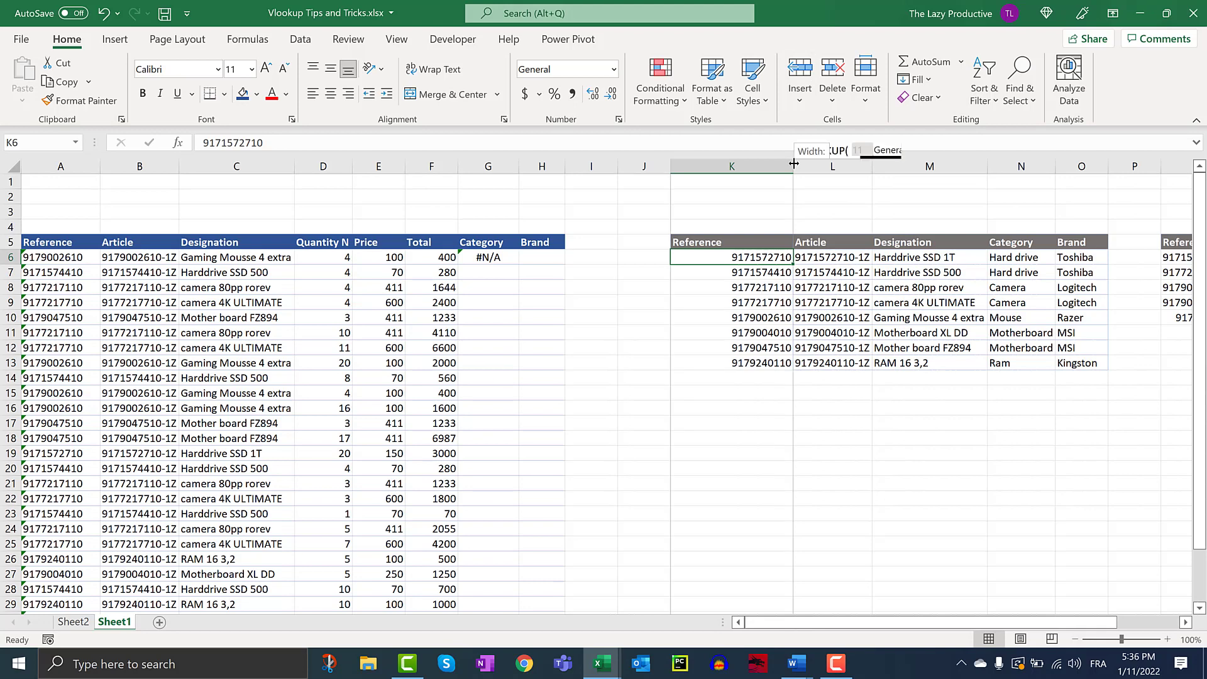
pyautogui.click(622, 268)
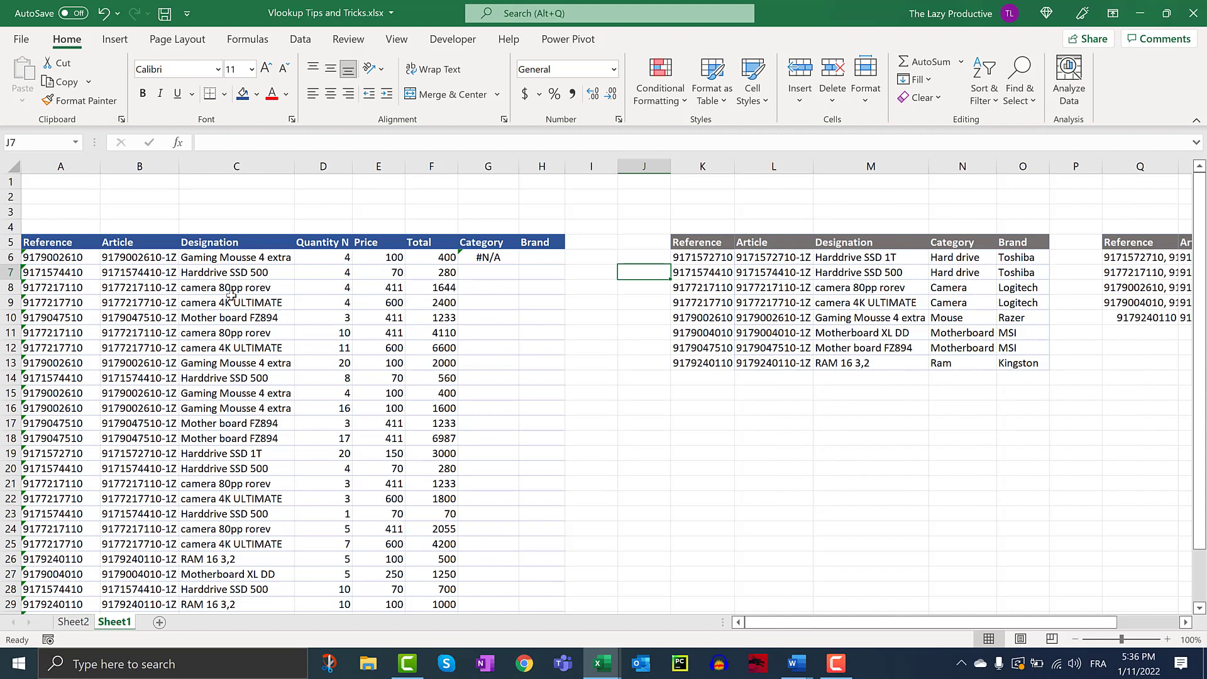
pyautogui.click(69, 256)
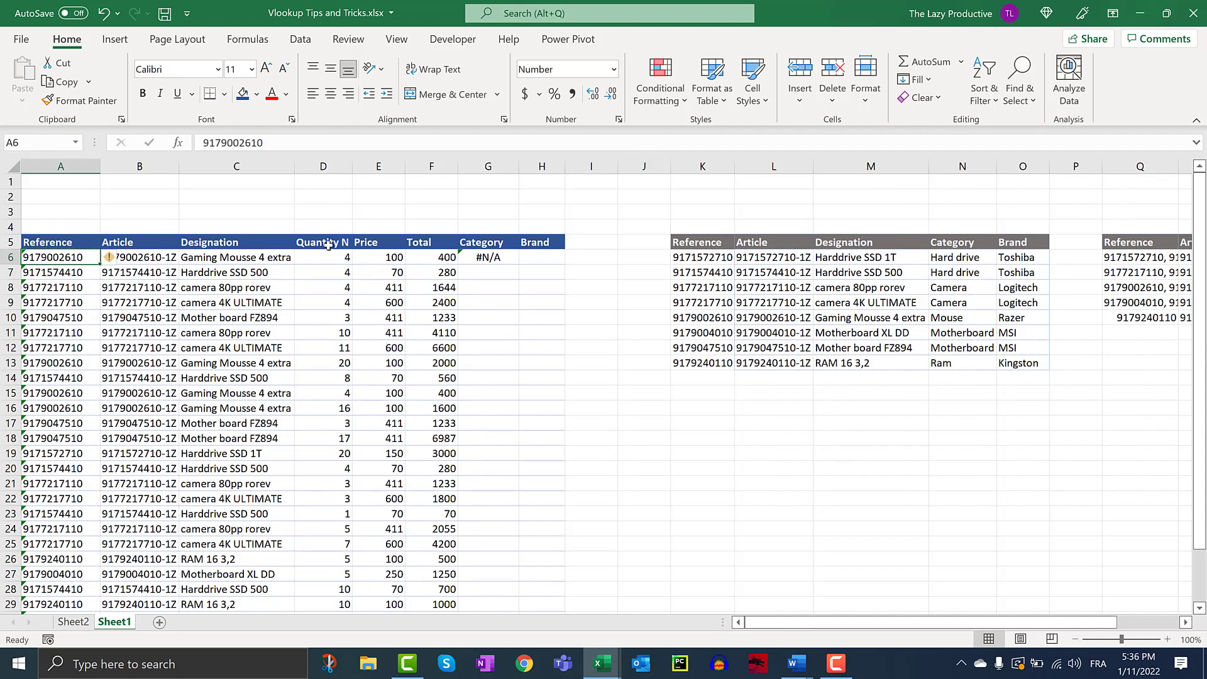
pyautogui.click(715, 257)
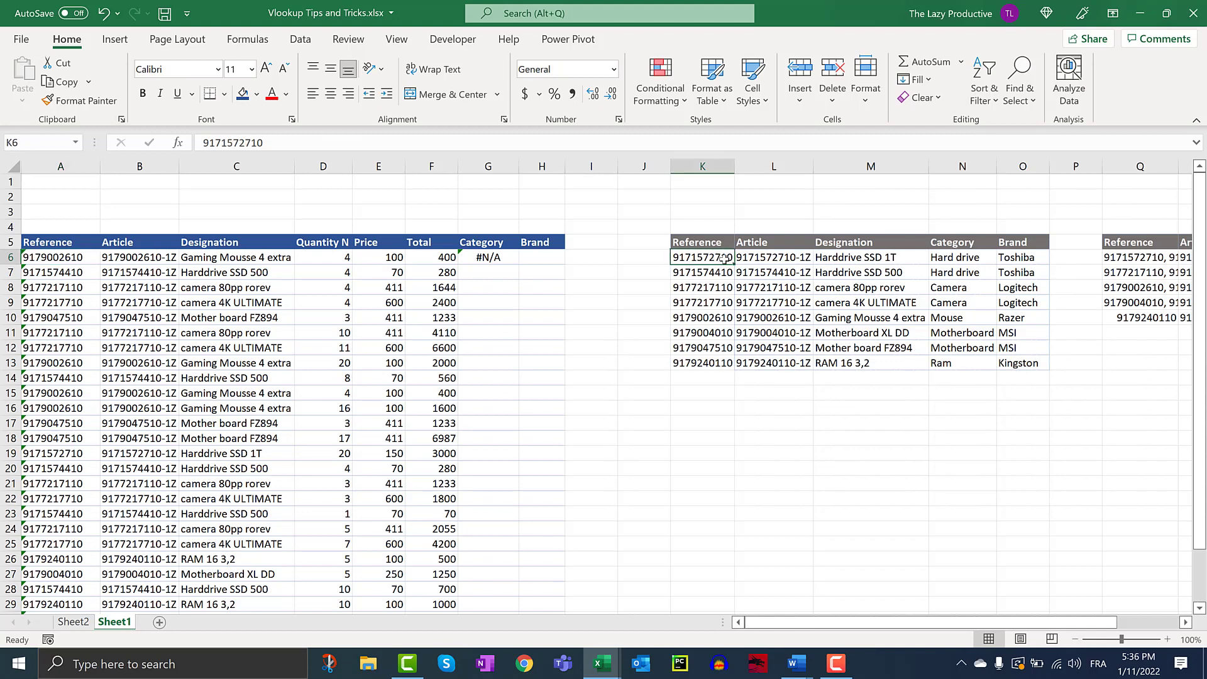
# - Try converting the text-stored reference in A6 to a number for the G6 lookup, and undo the conversion
pyautogui.click(494, 259)
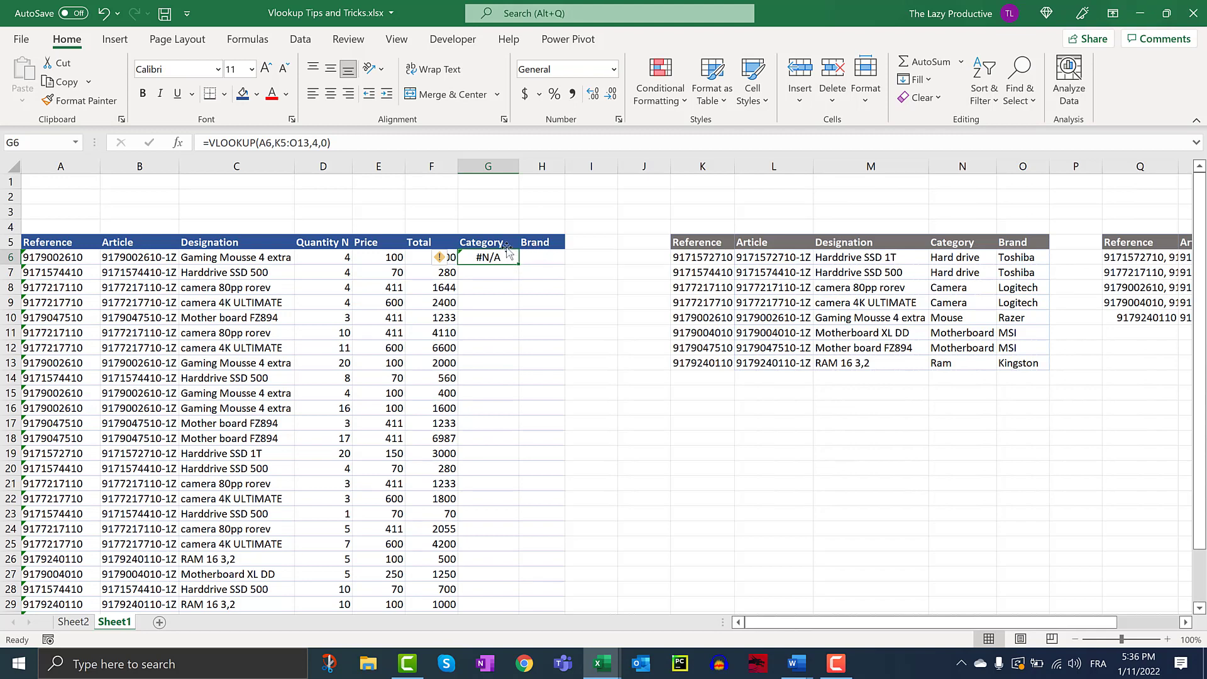
pyautogui.click(54, 258)
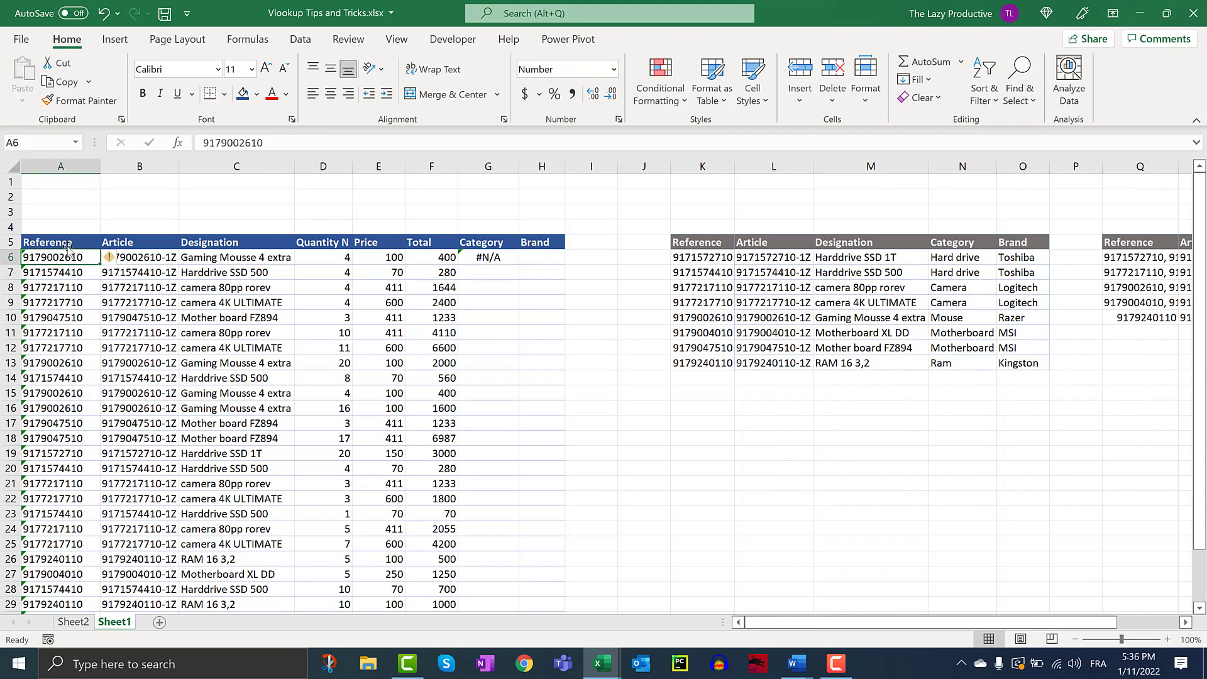
pyautogui.click(117, 260)
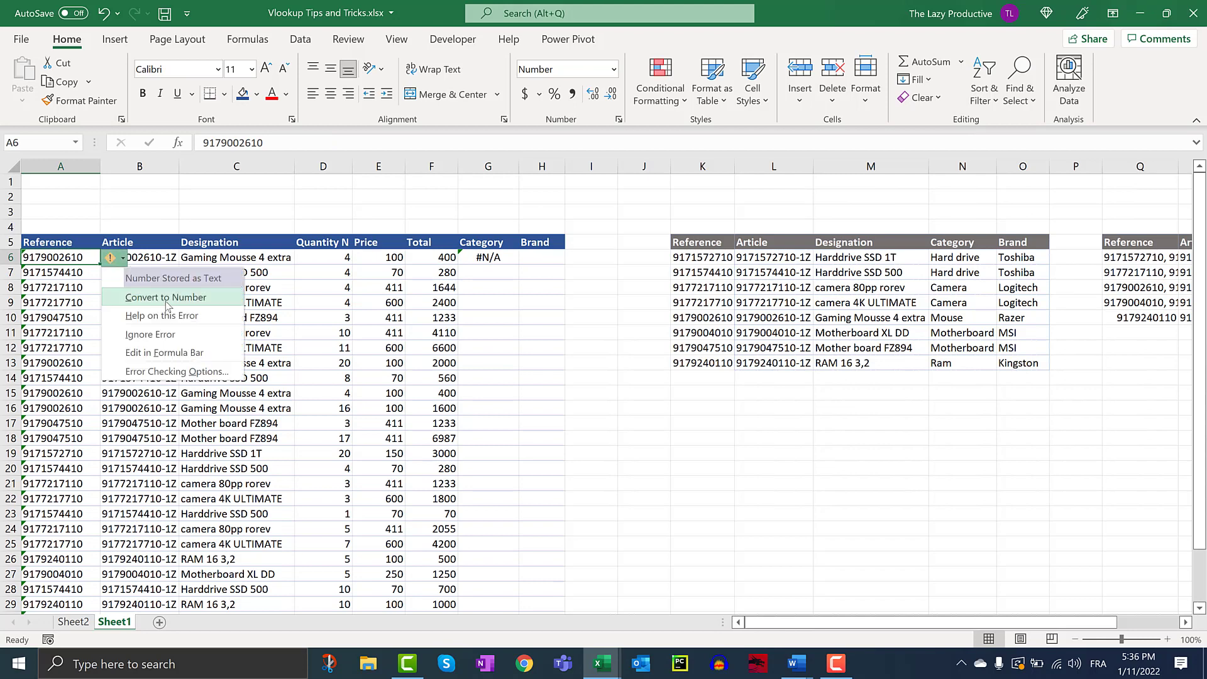
pyautogui.click(162, 299)
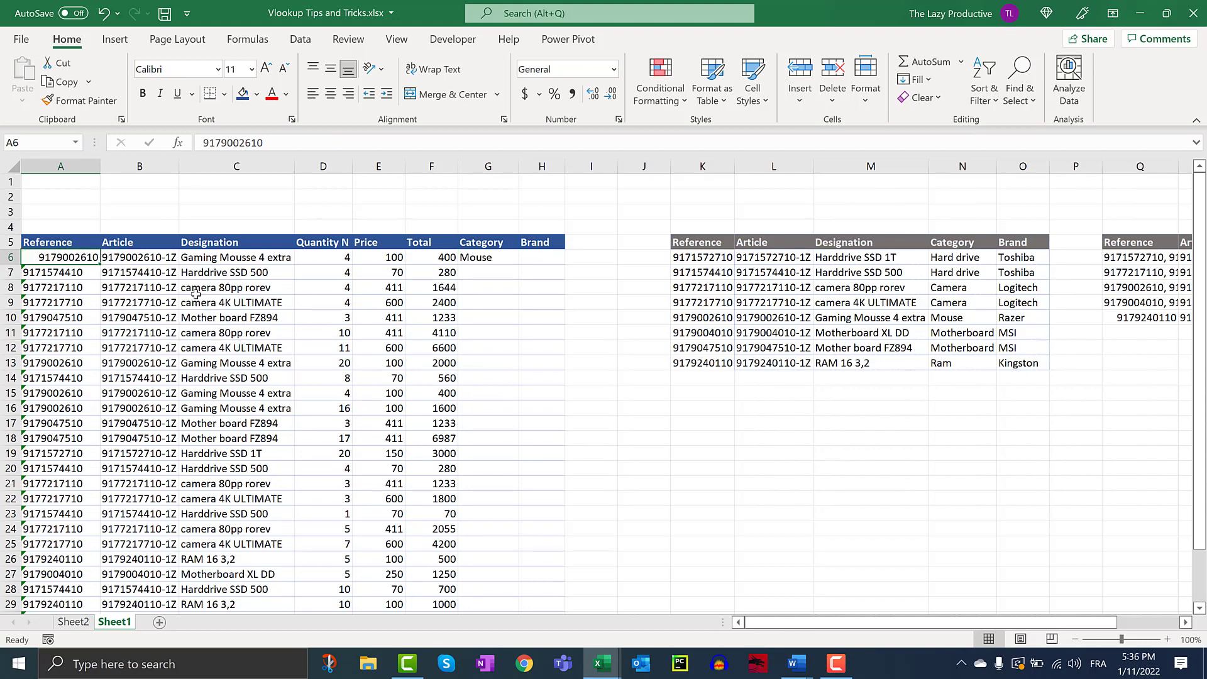
pyautogui.hotkey('ctrl', 'z')
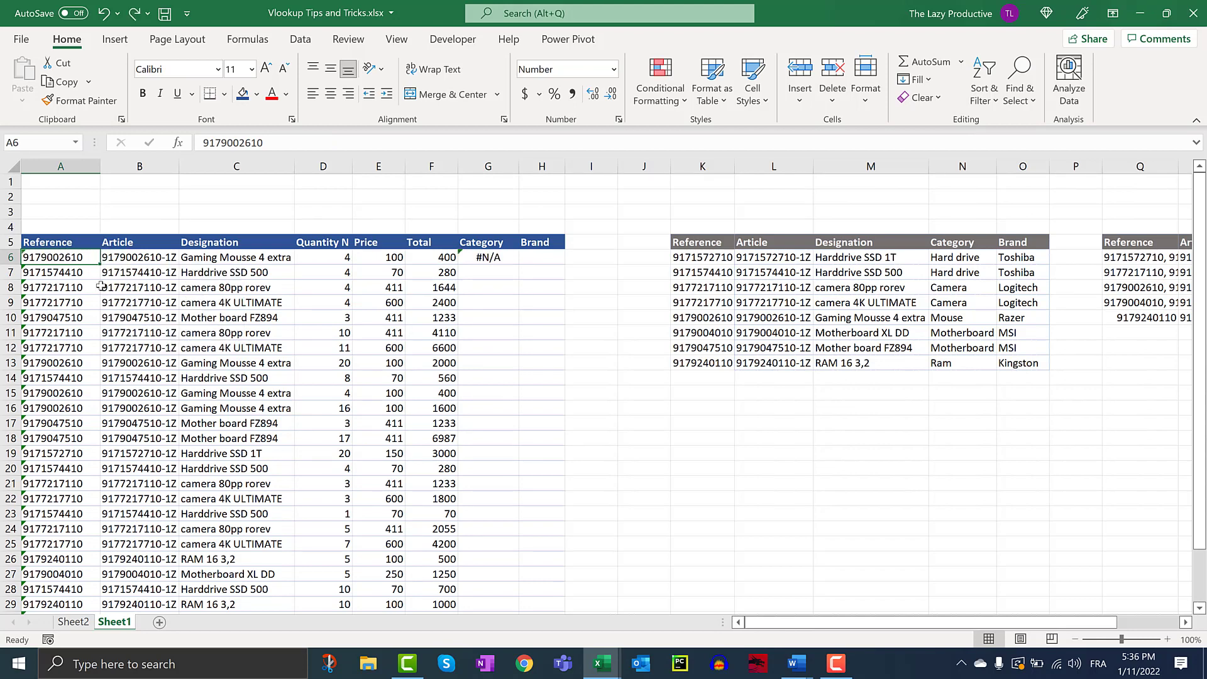
# - Try converting the references in A6:A20 to numbers in one go, and undo the conversion
pyautogui.click(103, 287)
pyautogui.moveTo(76, 257); pyautogui.dragTo(66, 468)
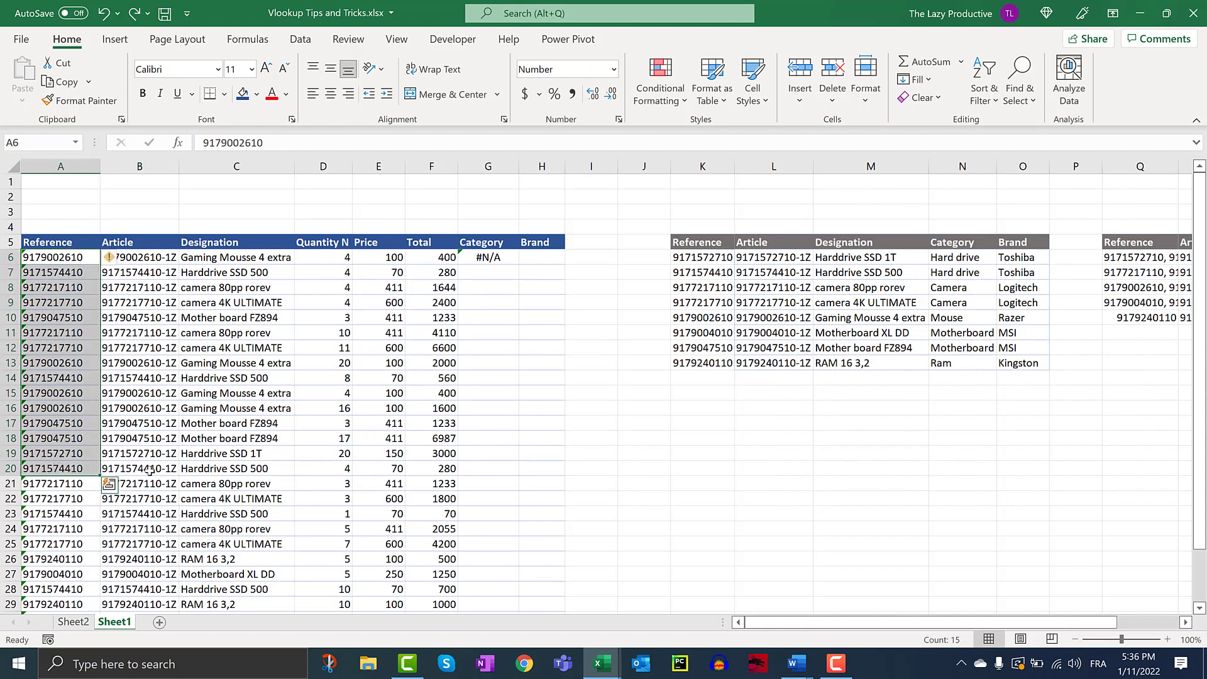
pyautogui.click(121, 260)
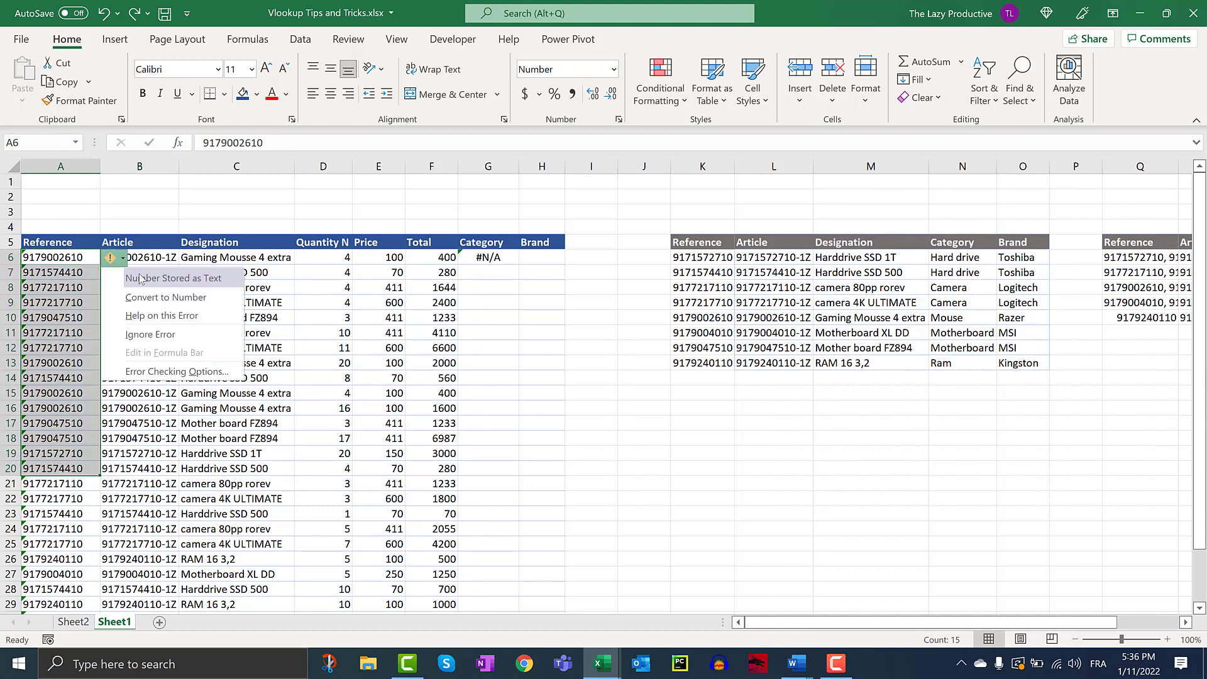
pyautogui.click(169, 300)
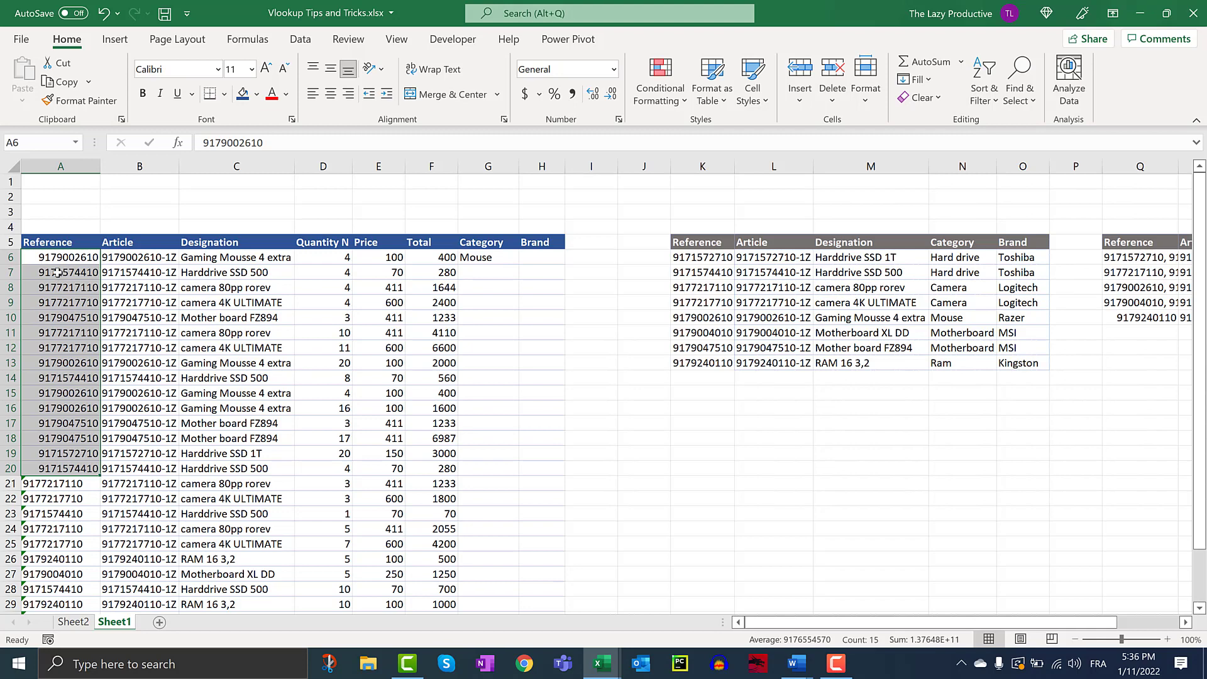
pyautogui.hotkey('ctrl', 'z')
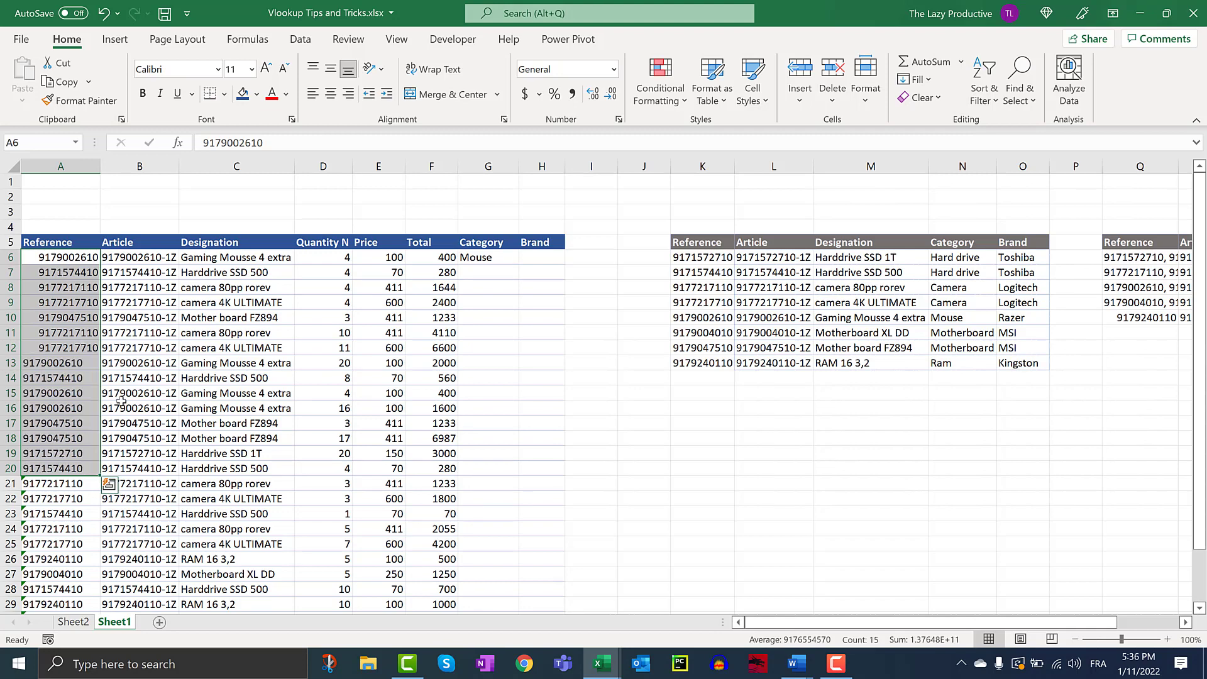
pyautogui.click(156, 349)
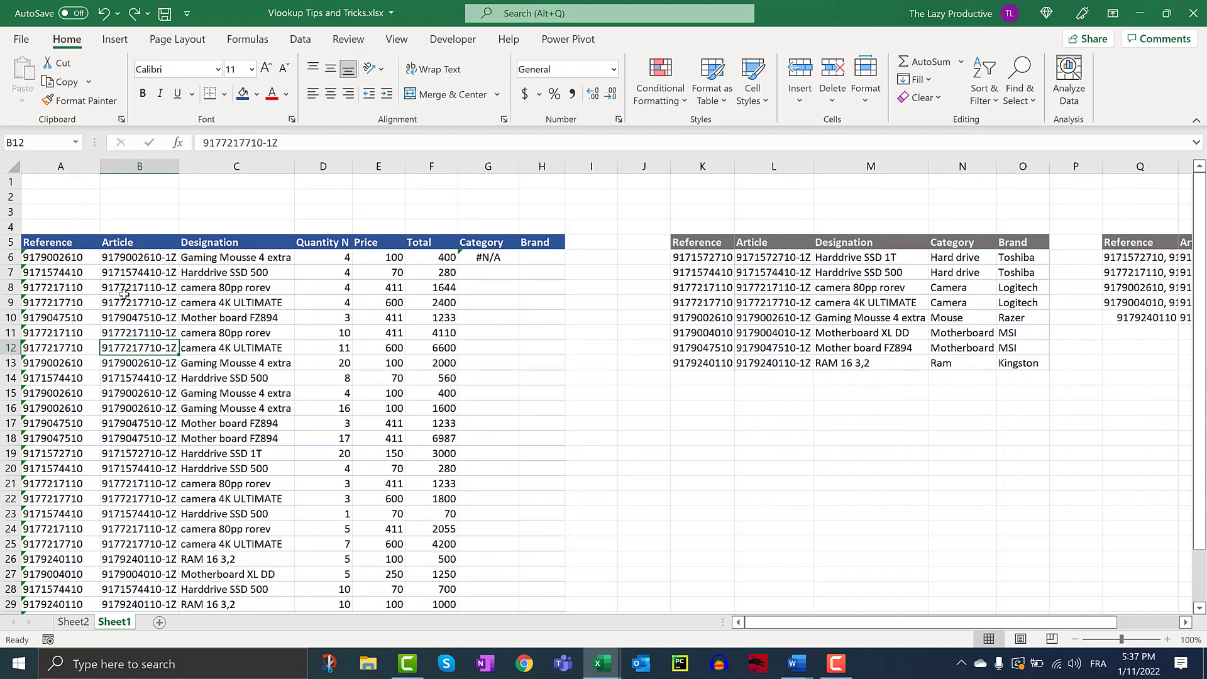
# - Try Text to Columns on the whole of column A with the default settings, and undo it
pyautogui.click(70, 167)
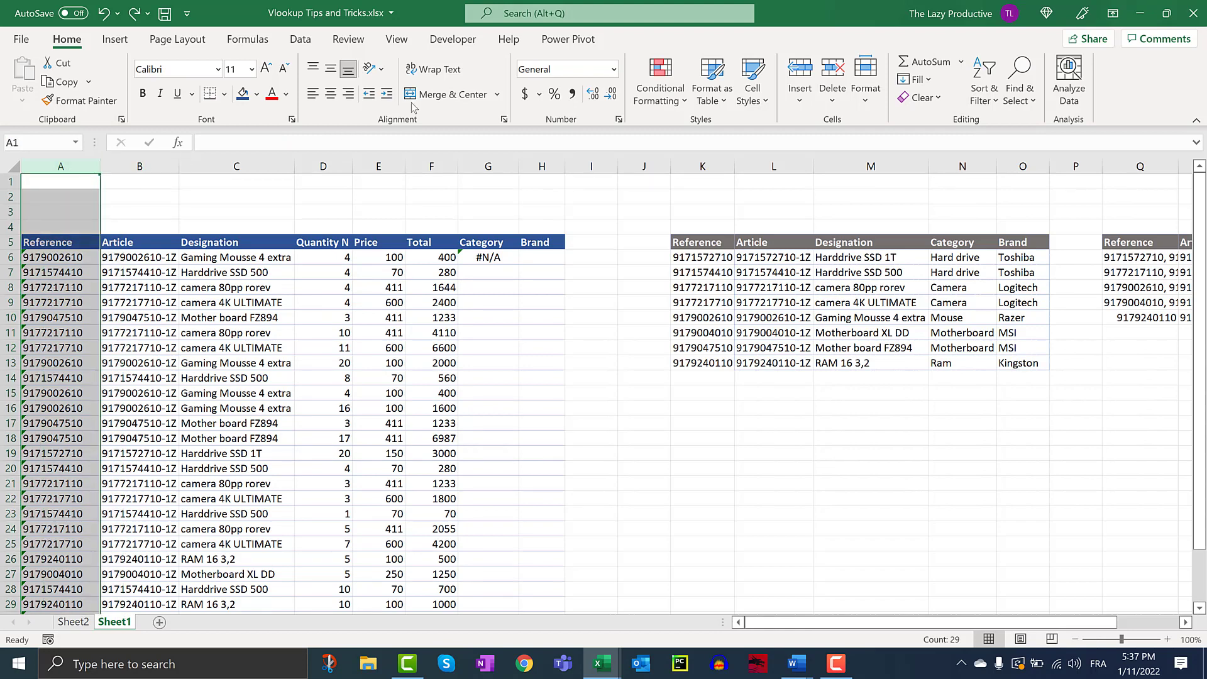
pyautogui.click(299, 39)
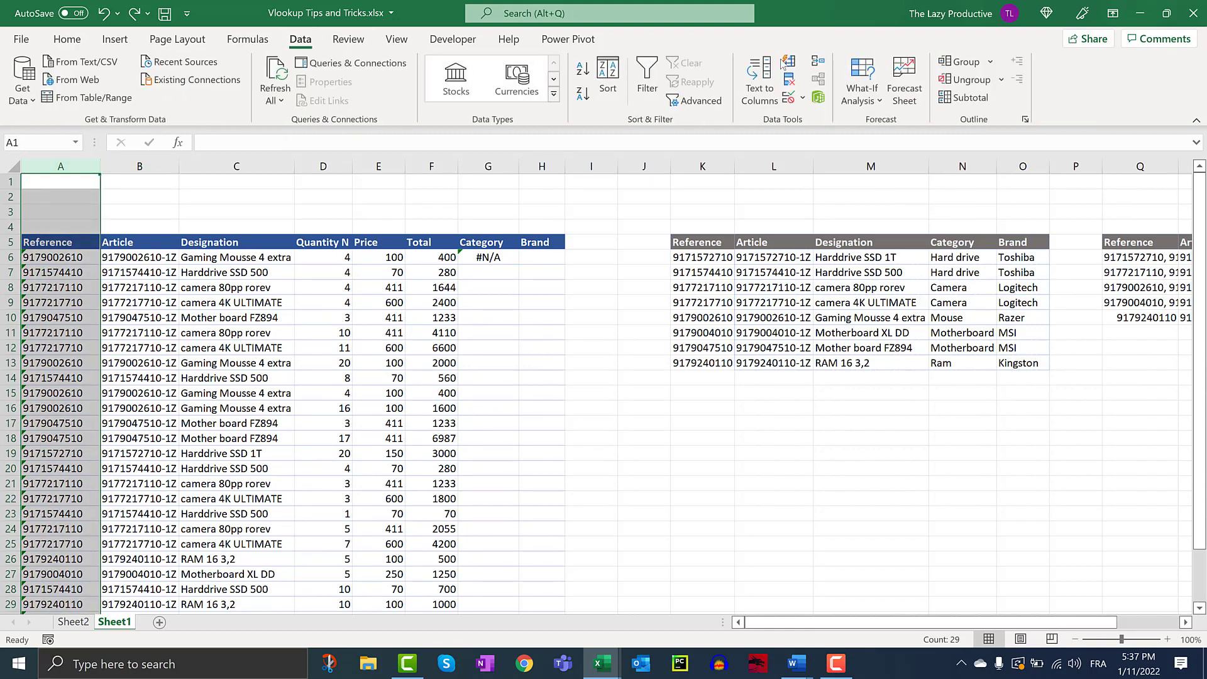
pyautogui.click(765, 73)
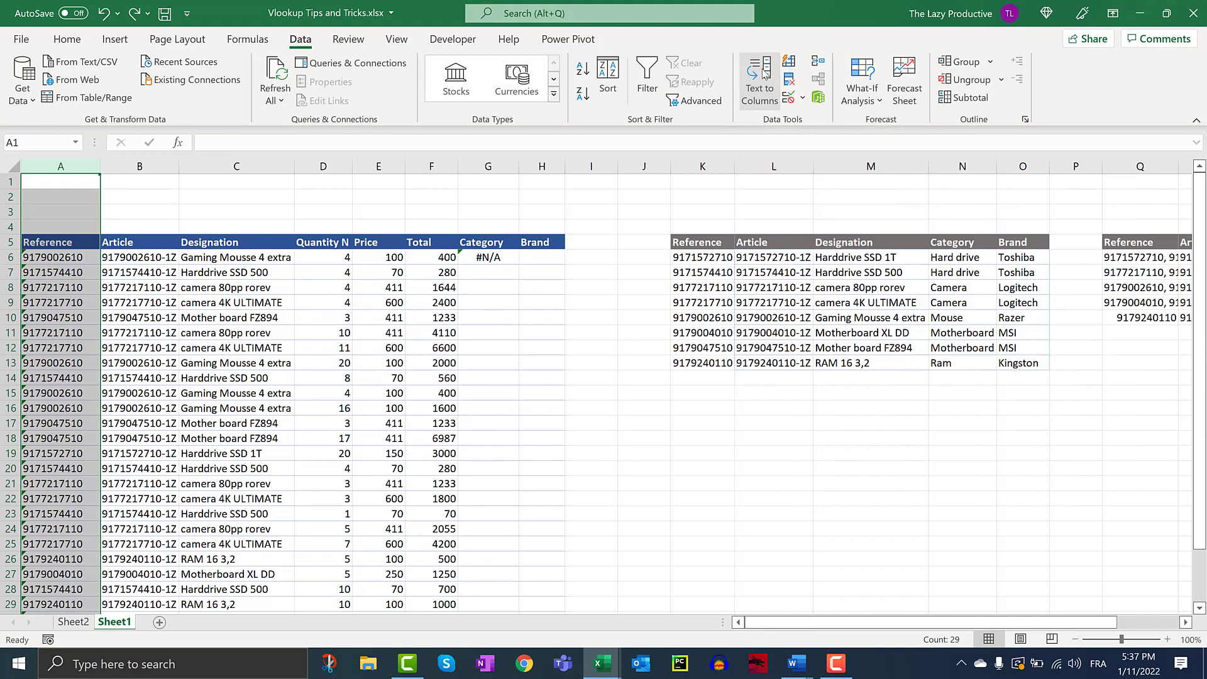
pyautogui.click(842, 344)
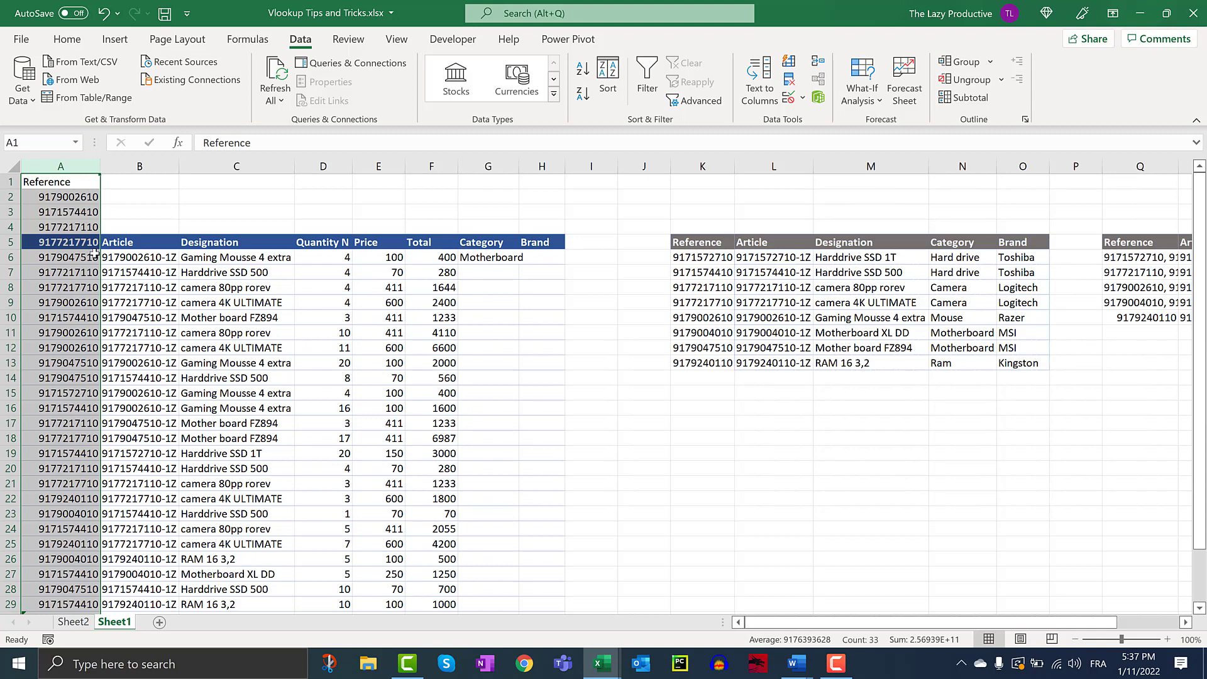
pyautogui.hotkey('ctrl', 'z')
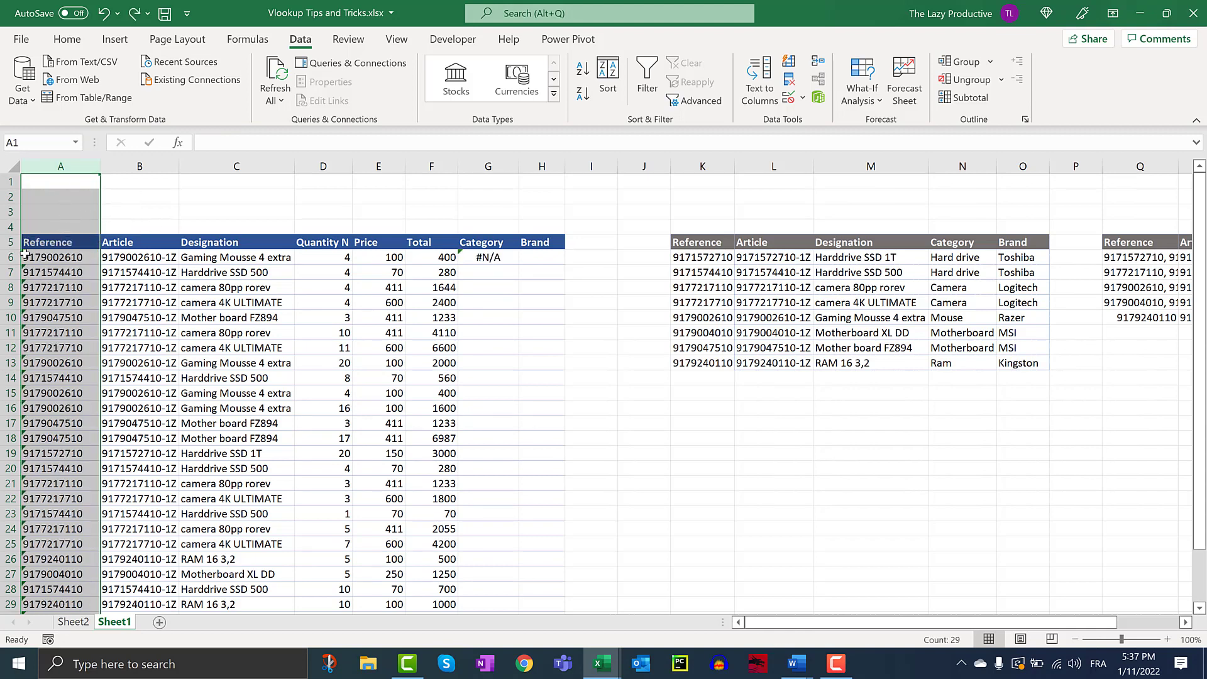
# - Try Text to Columns on column A with General format and destination $A$5, and undo it
pyautogui.click(759, 93)
pyautogui.click(800, 344)
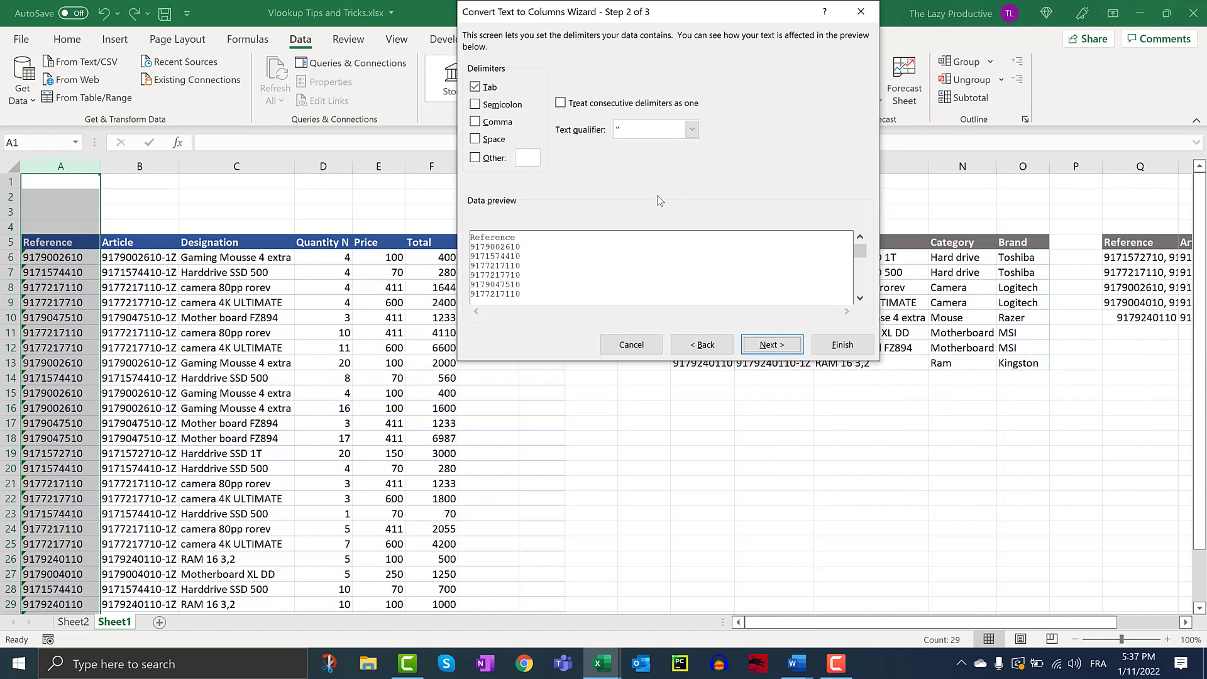
pyautogui.click(785, 348)
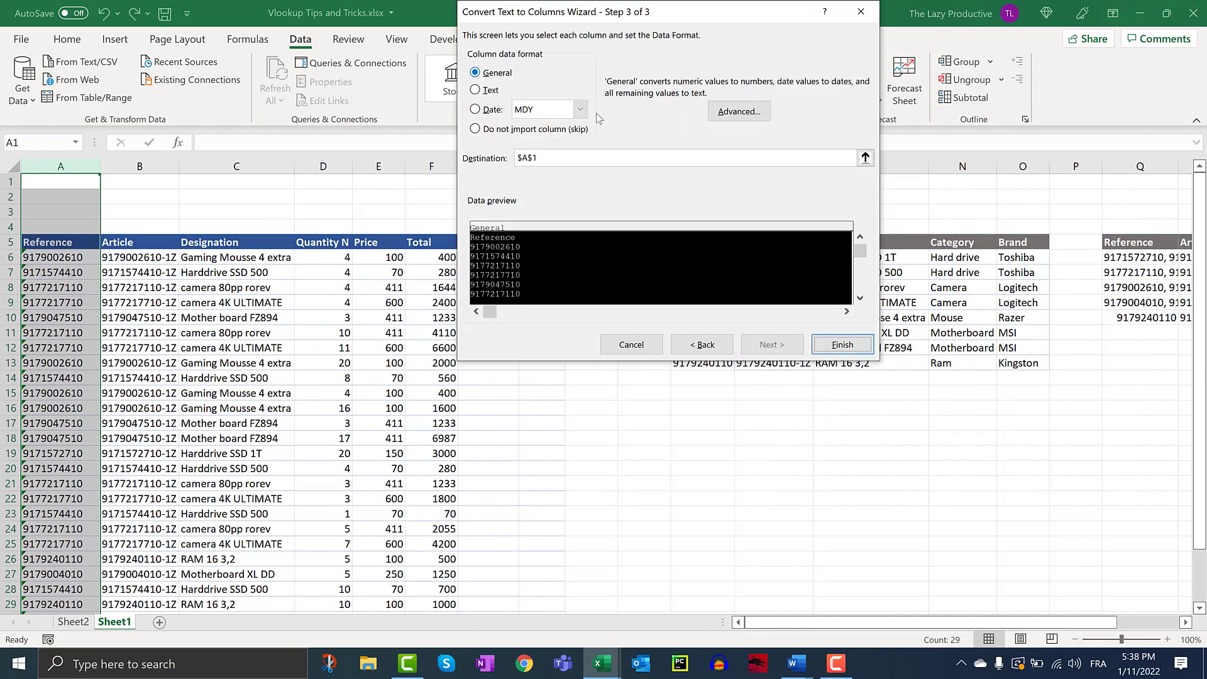
pyautogui.click(540, 159)
pyautogui.press('BackSpace')
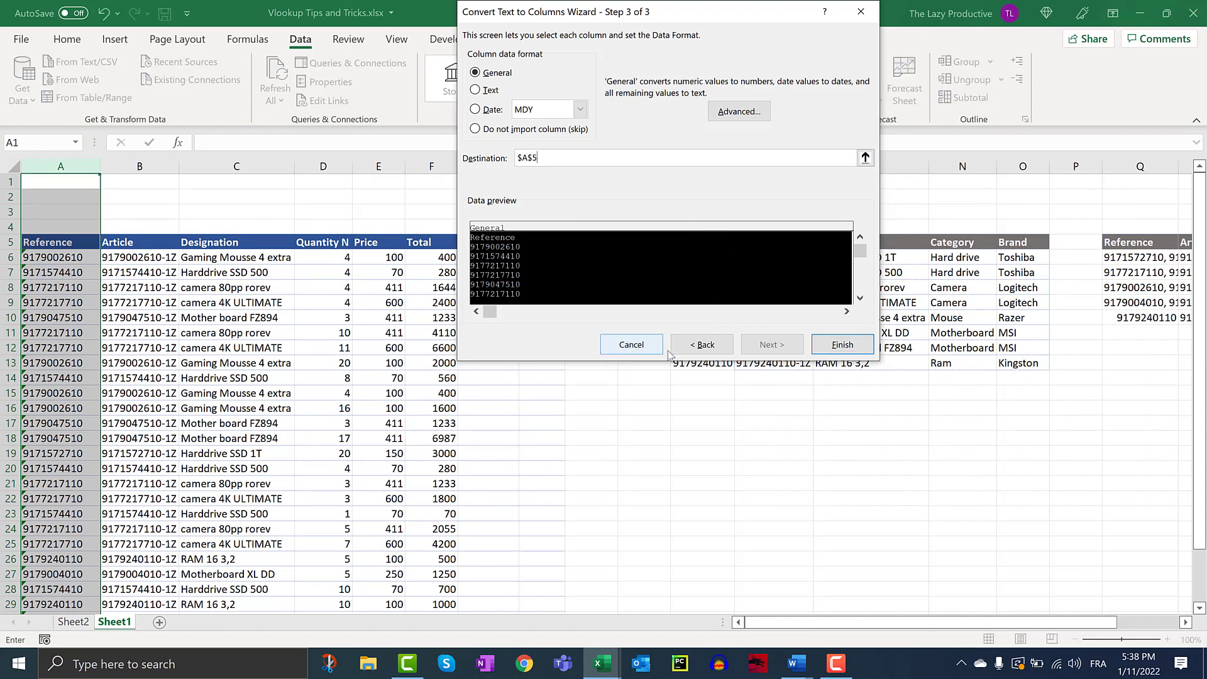
pyautogui.click(840, 344)
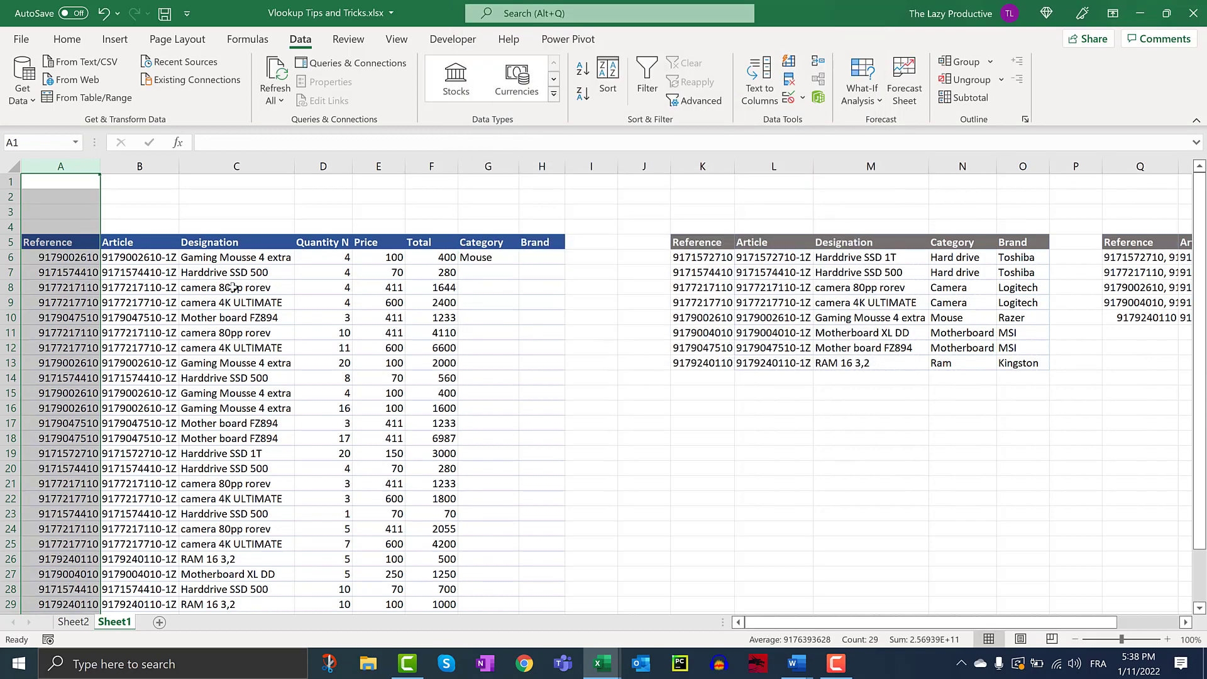
pyautogui.hotkey('ctrl', 'z')
pyautogui.click(149, 286)
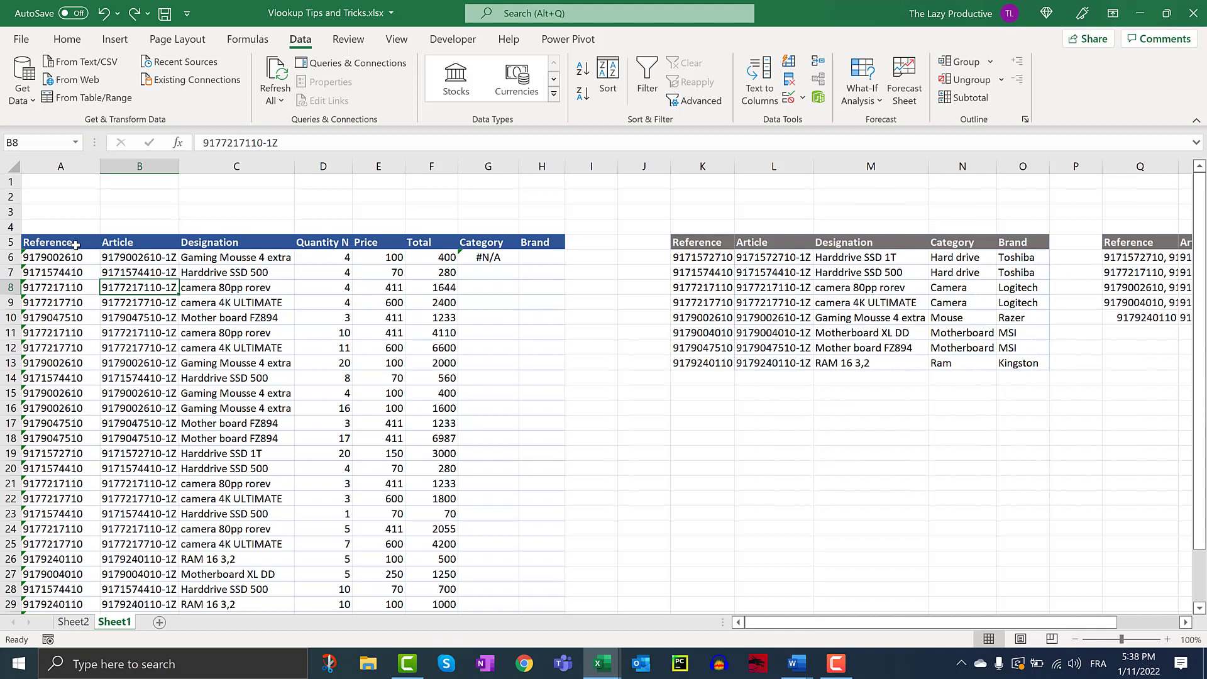
# - Convert the Reference column A5:A33 from text to numbers using Text to Columns with the default settings
pyautogui.click(75, 245)
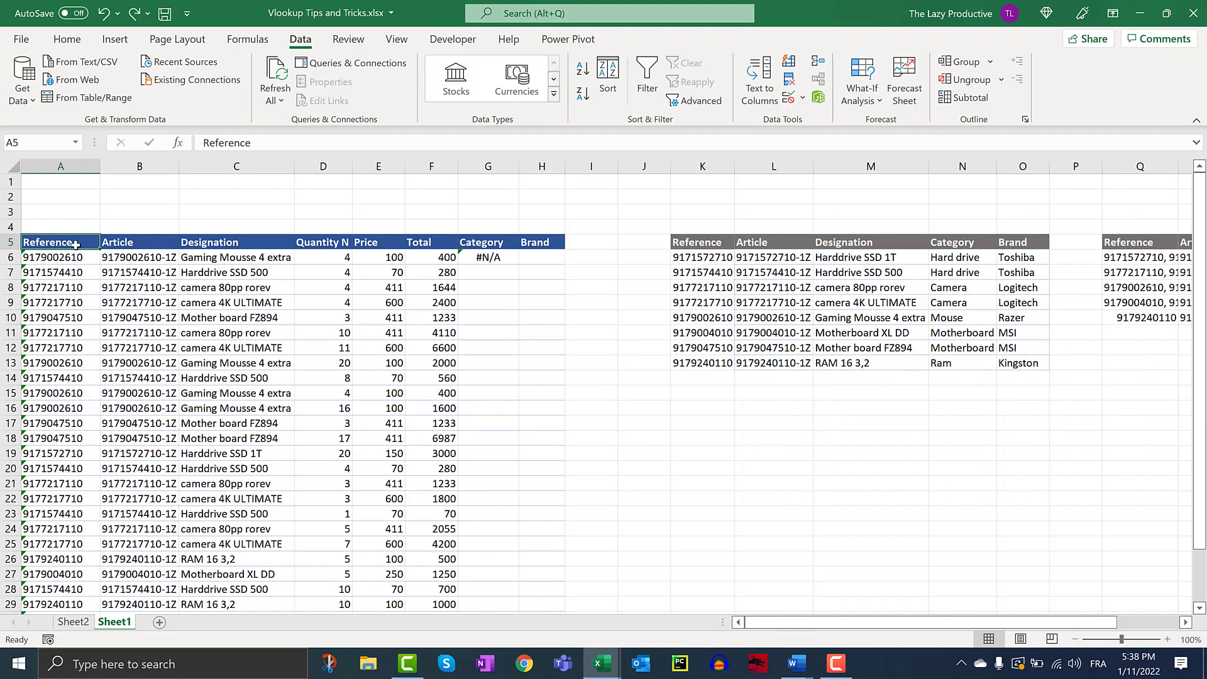
pyautogui.moveTo(76, 245); pyautogui.dragTo(61, 609)
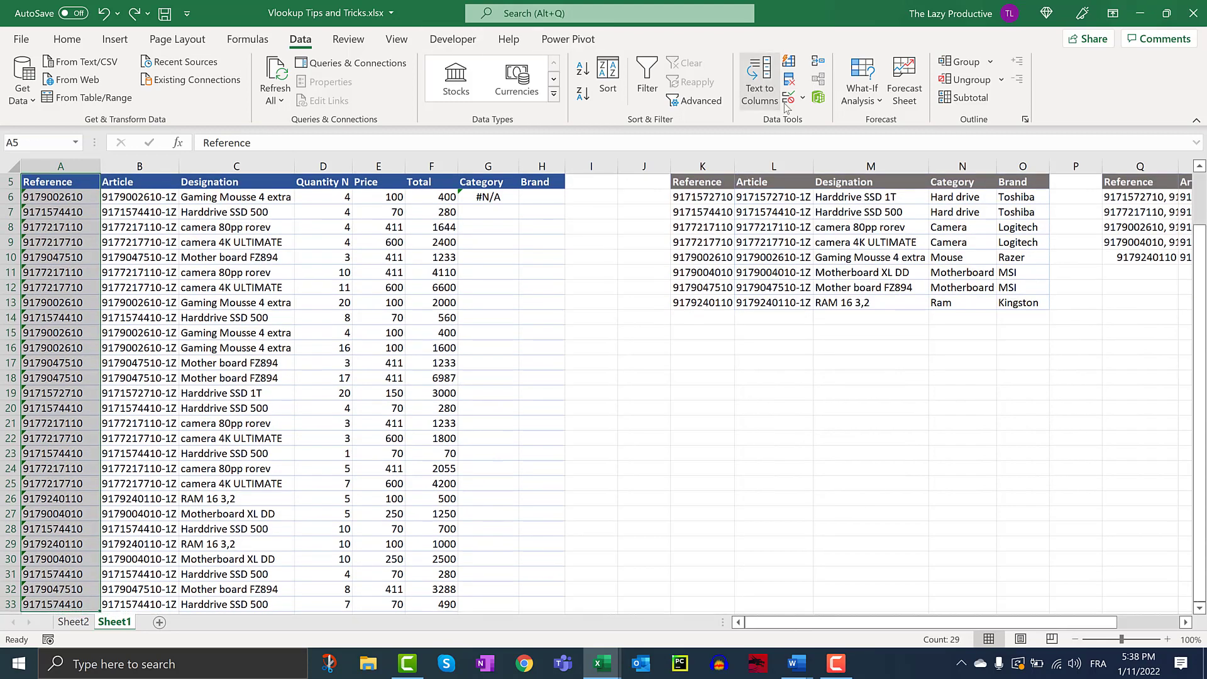
pyautogui.click(760, 85)
pyautogui.click(832, 351)
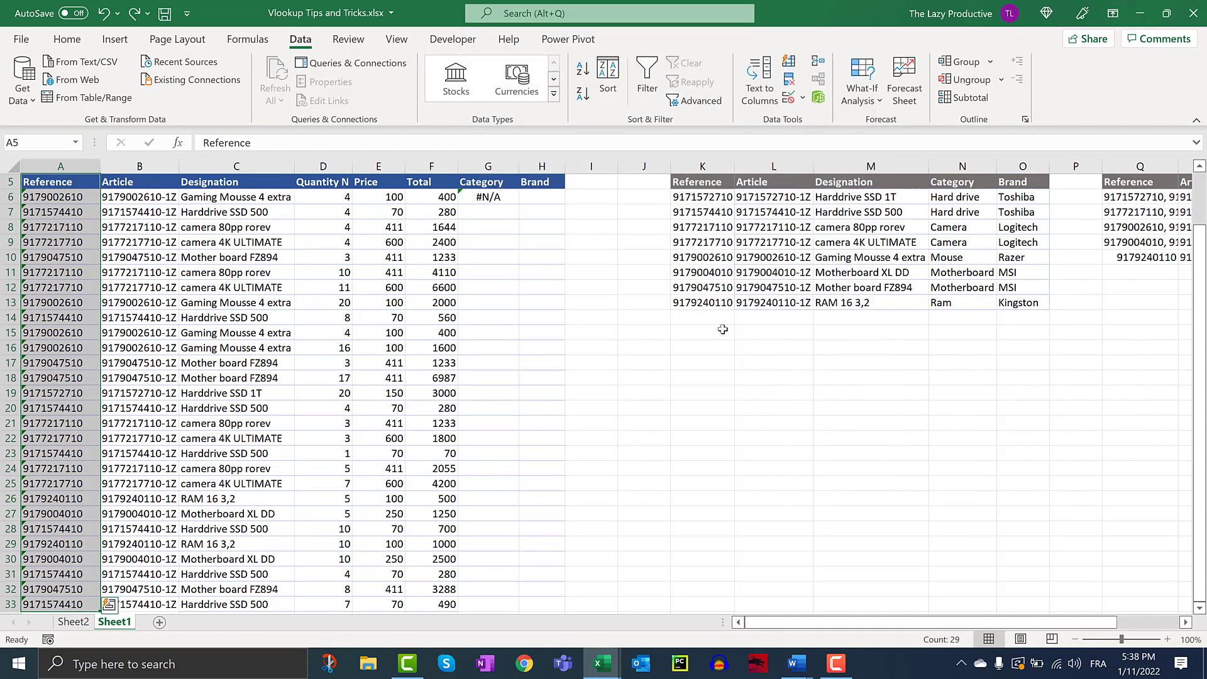
pyautogui.click(566, 244)
pyautogui.scroll(2, 567, 244)
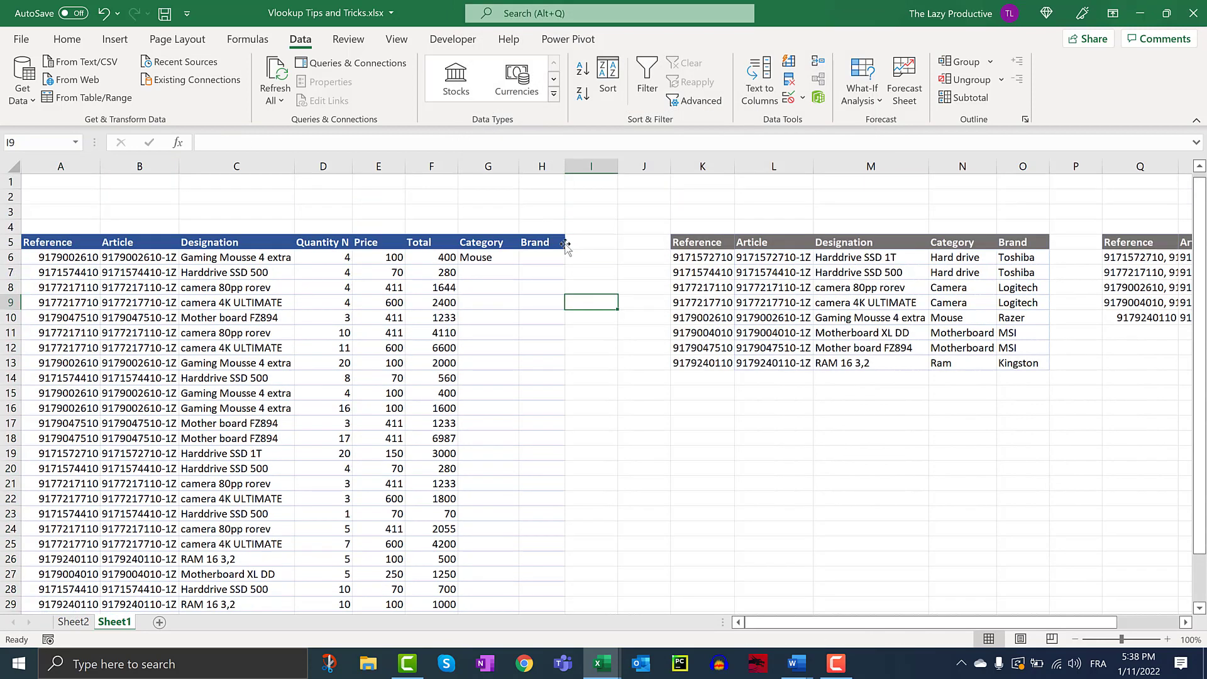
# - Fill the VLOOKUP formula in G6 down the Category column and check the copied formula in G12
pyautogui.click(512, 257)
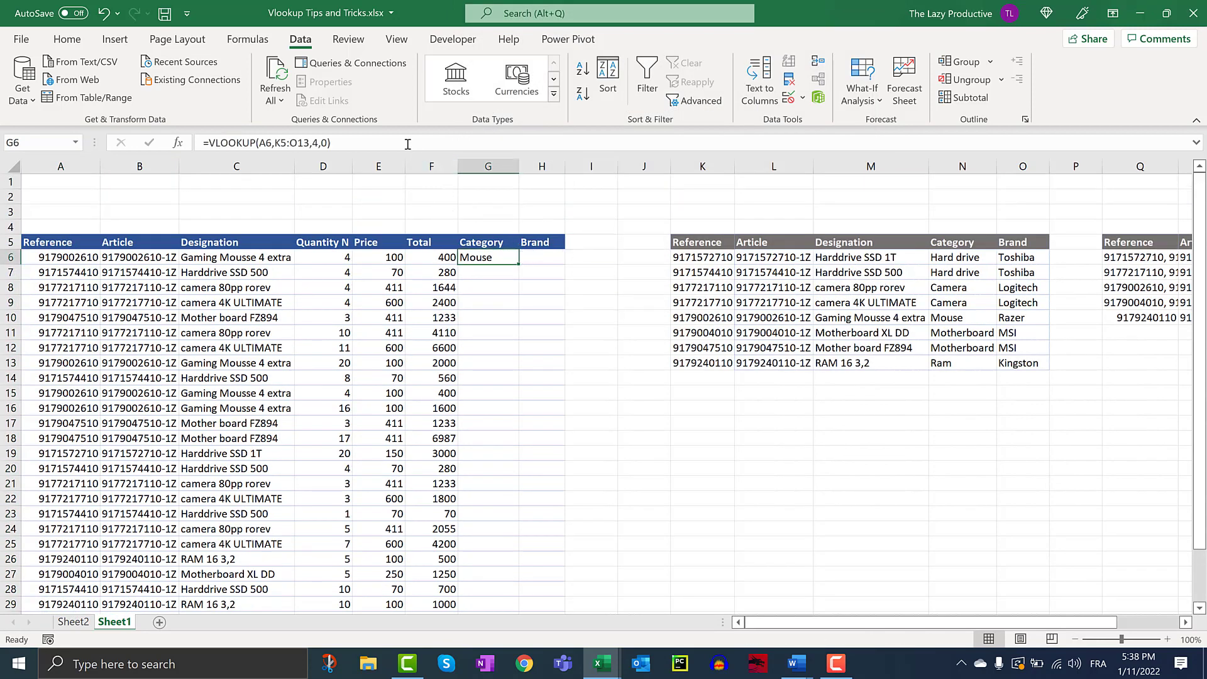
pyautogui.doubleClick(522, 264)
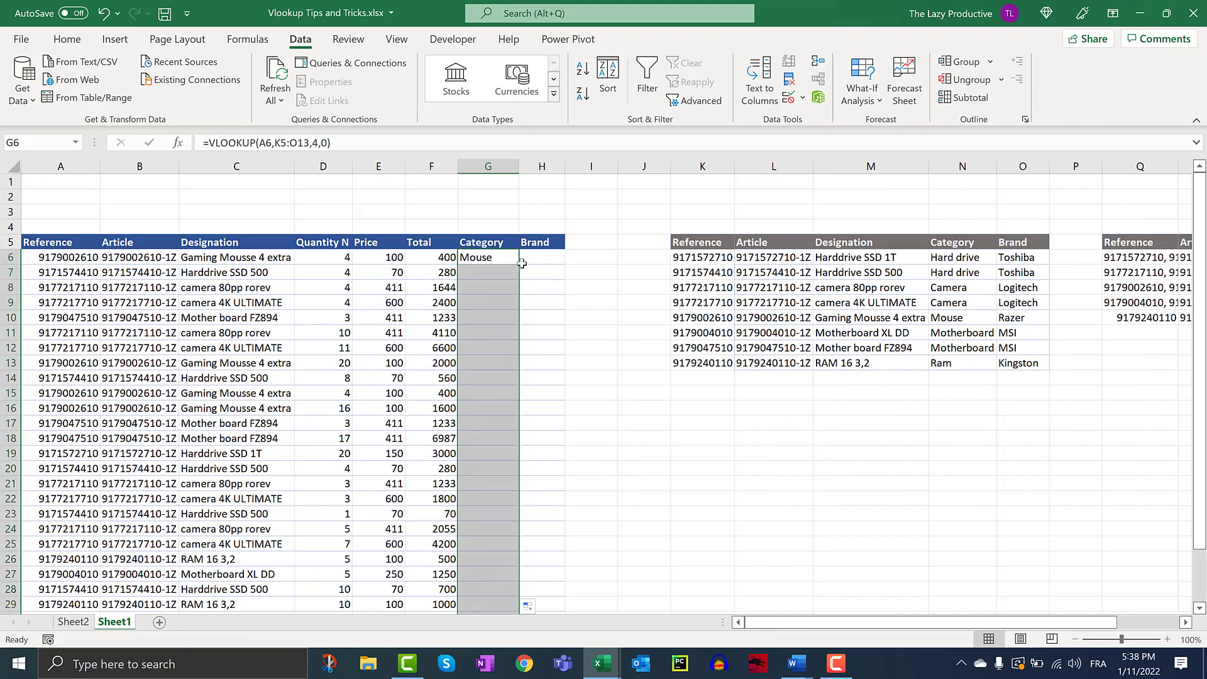
pyautogui.click(505, 350)
pyautogui.click(505, 320)
pyautogui.click(504, 349)
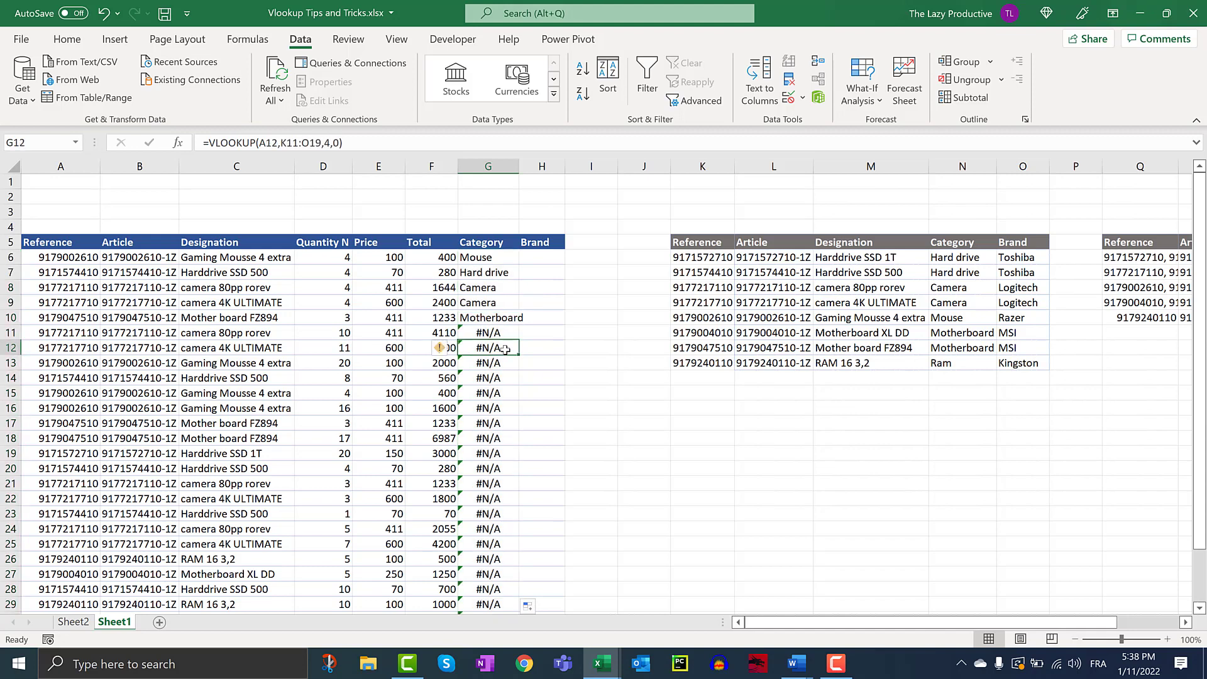
pyautogui.click(506, 258)
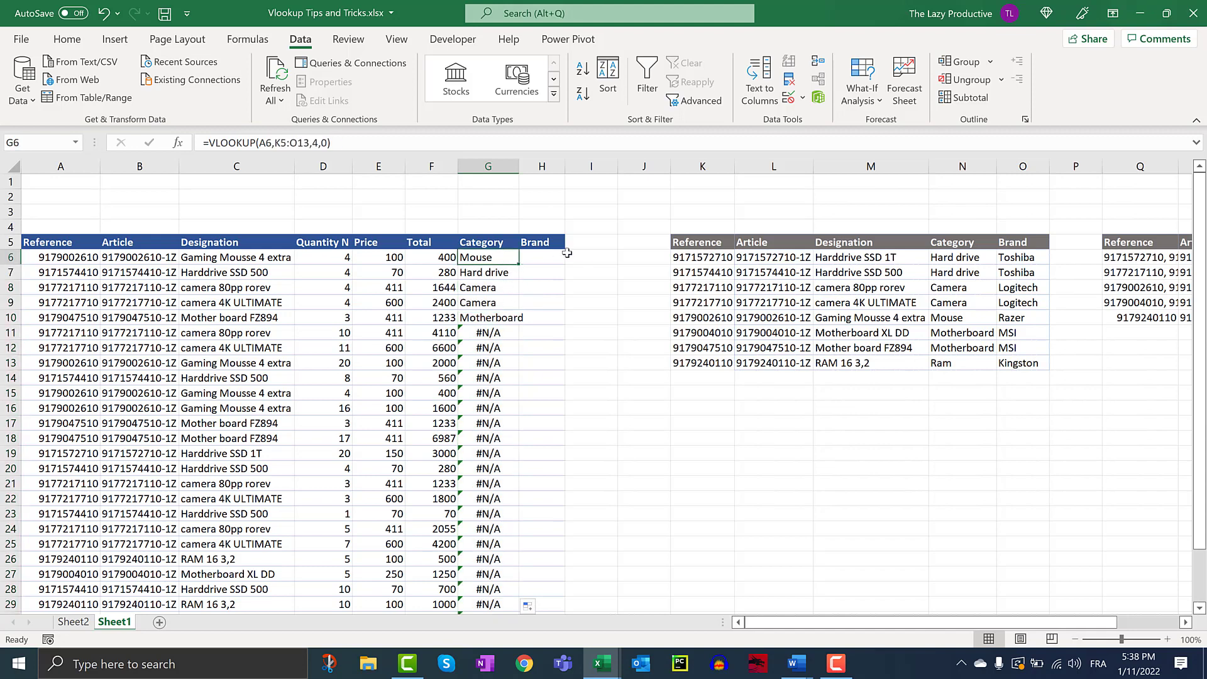
pyautogui.click(287, 145)
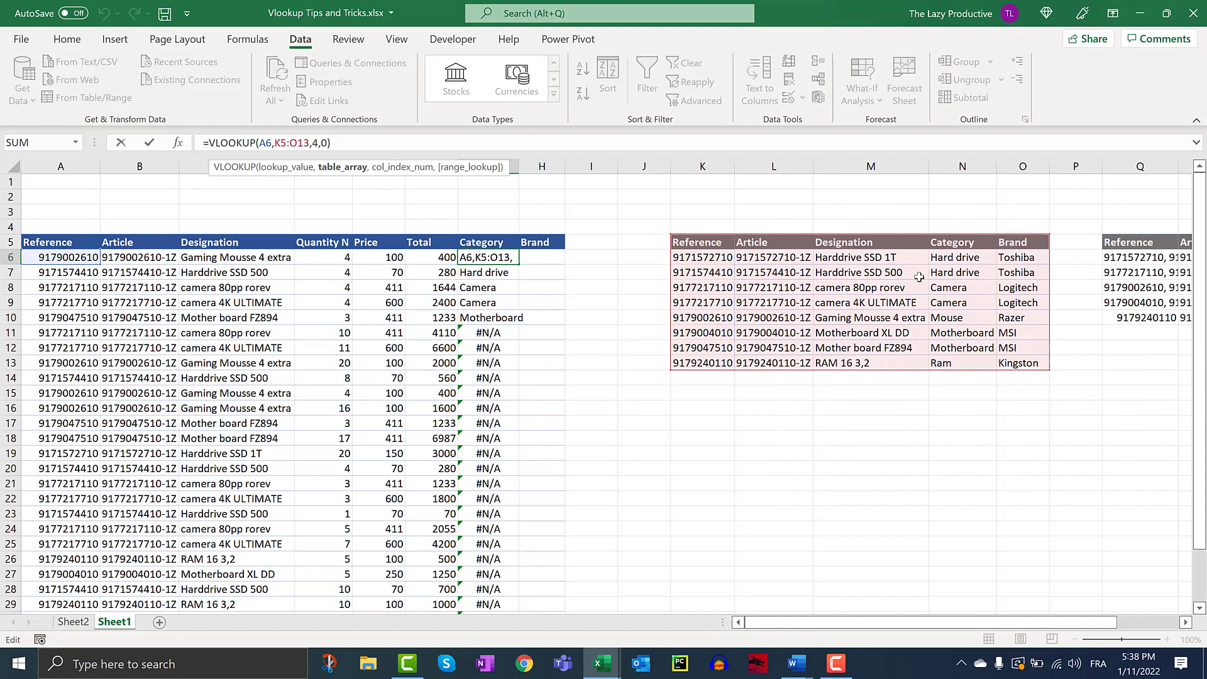
pyautogui.click(491, 319)
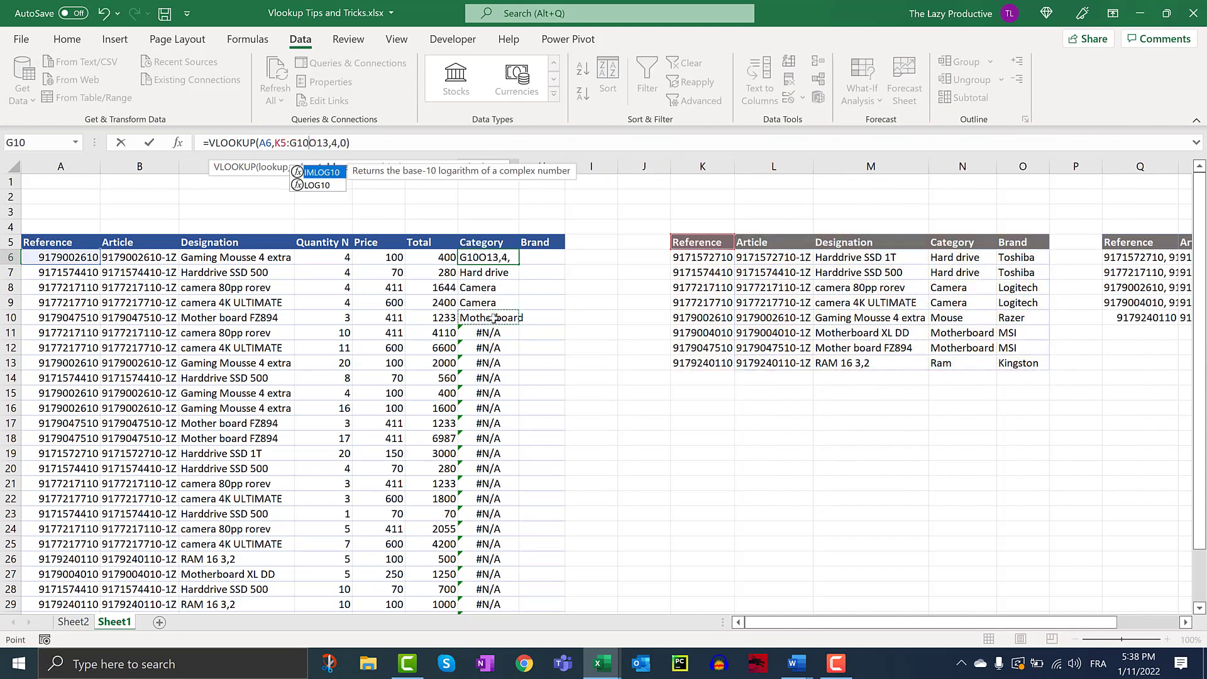
pyautogui.press('BackSpace')
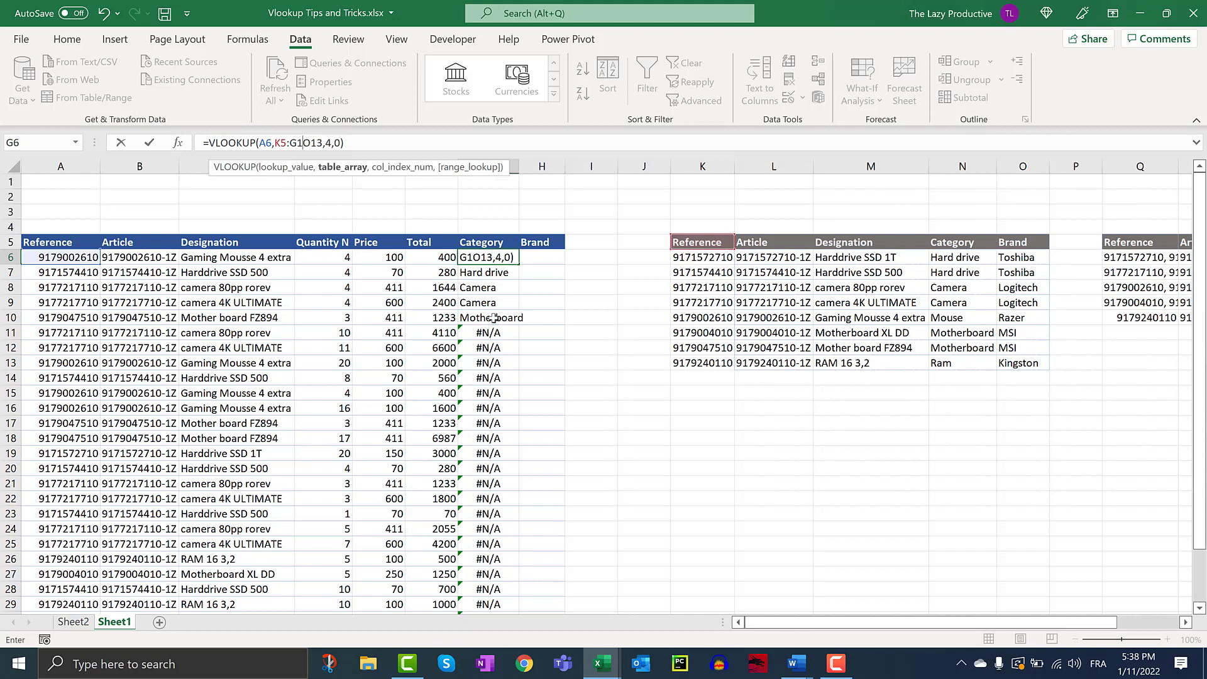
pyautogui.press('Return')
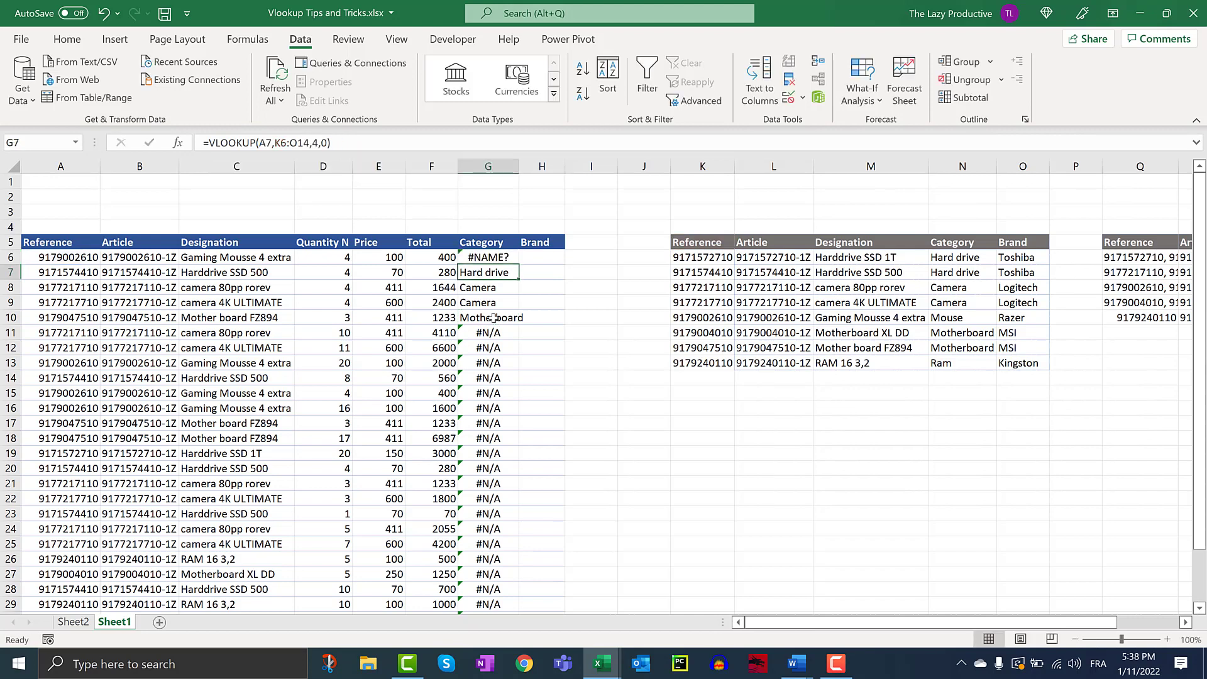
pyautogui.hotkey('ctrl', 'z')
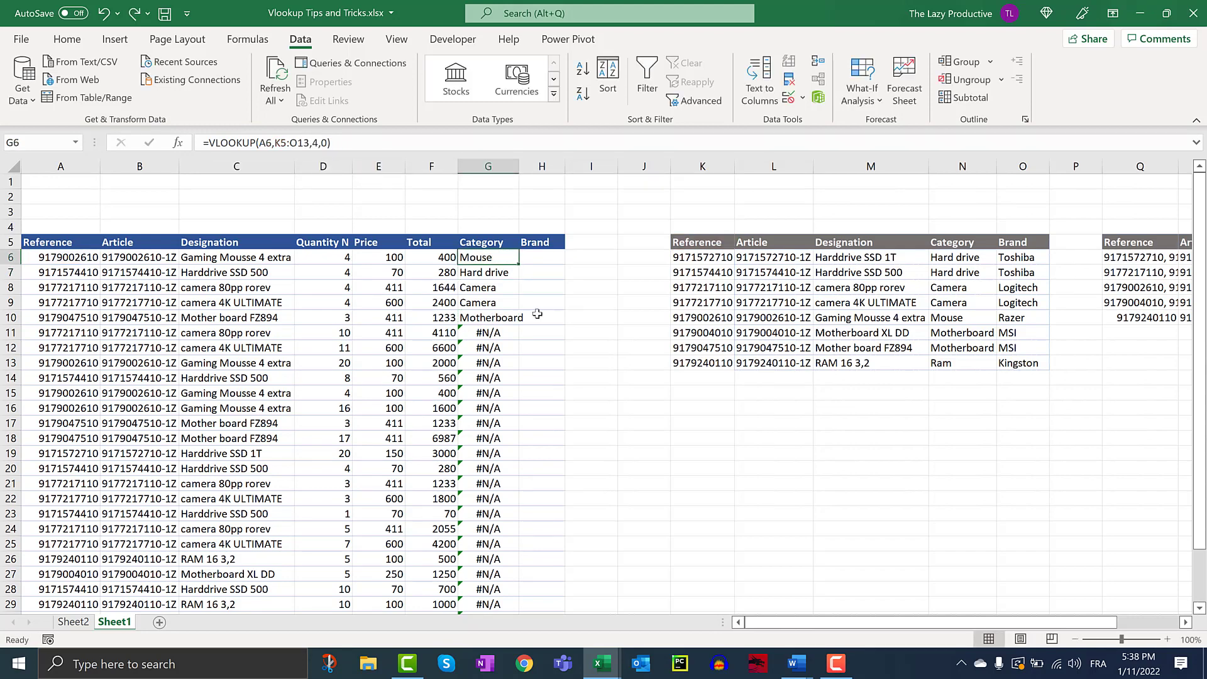
# - Inspect the lookup cell and table range referenced by the copied VLOOKUP formula in G10
pyautogui.click(508, 317)
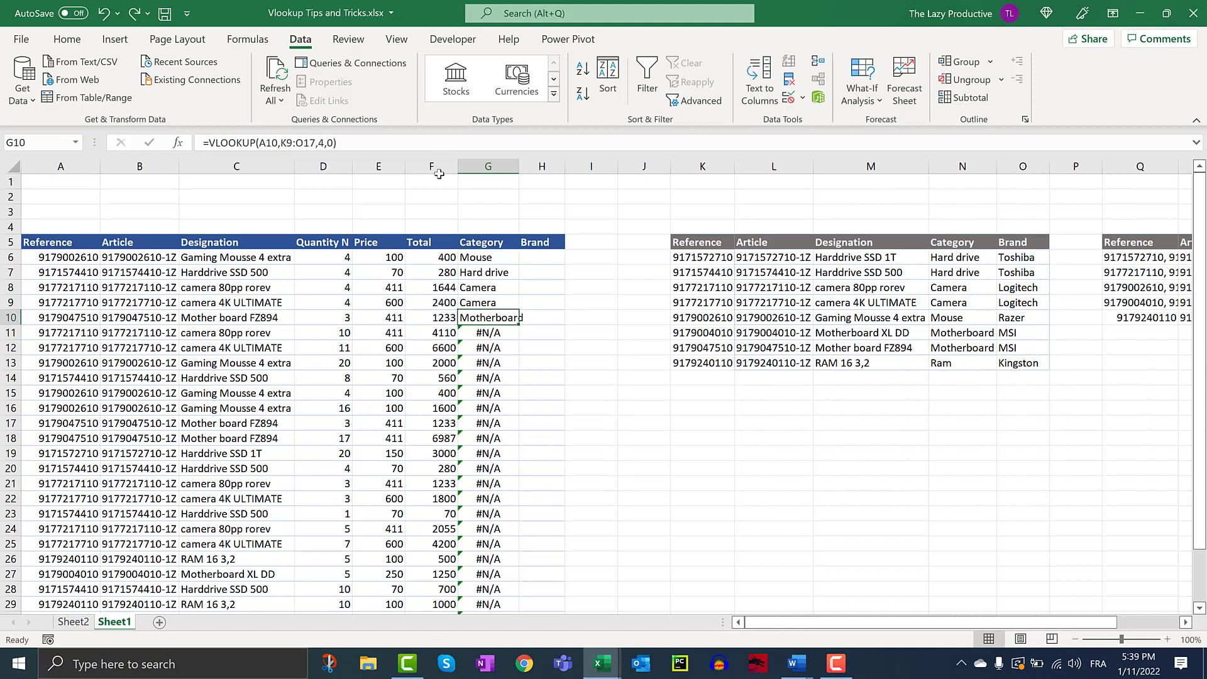
pyautogui.click(392, 142)
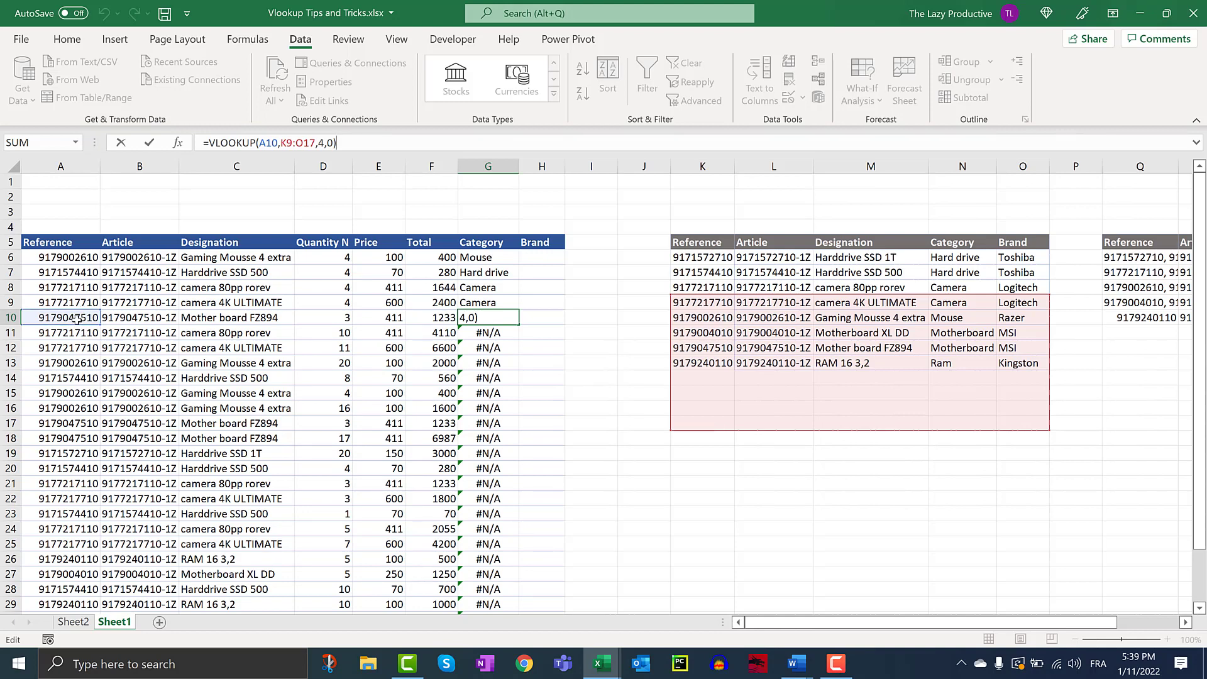
pyautogui.click(300, 144)
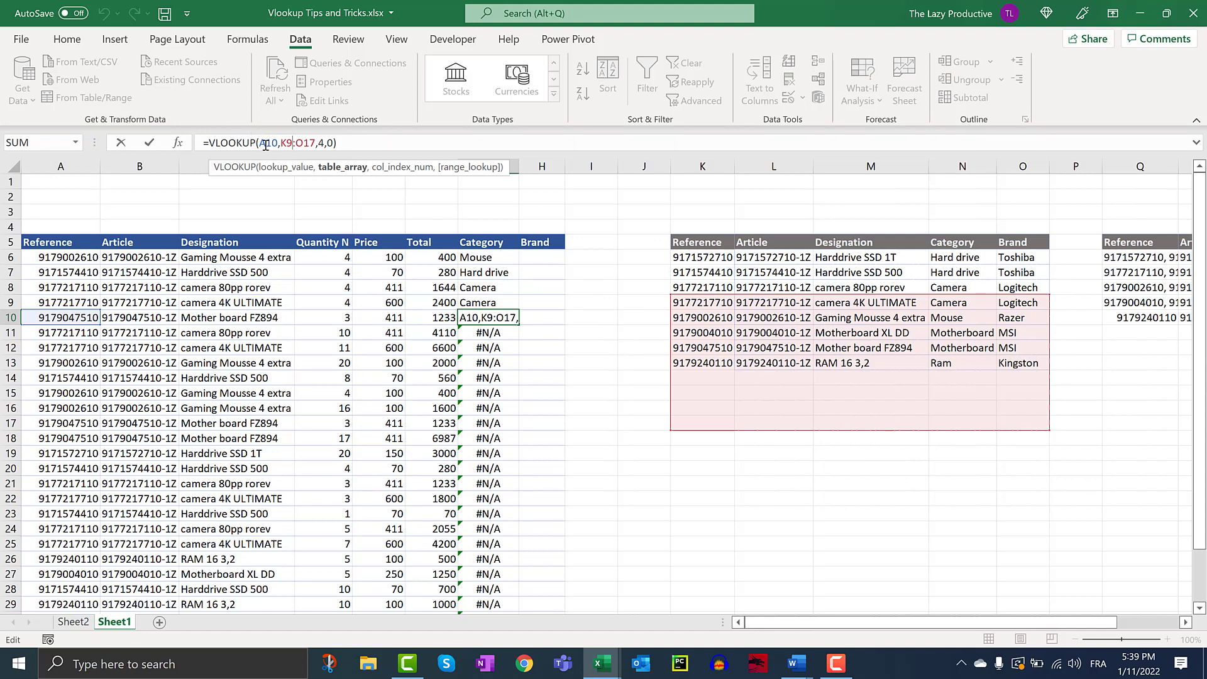
pyautogui.press('Return')
# - Make the table range in G6's VLOOKUP formula absolute as $K$5:$O$13
pyautogui.click(487, 257)
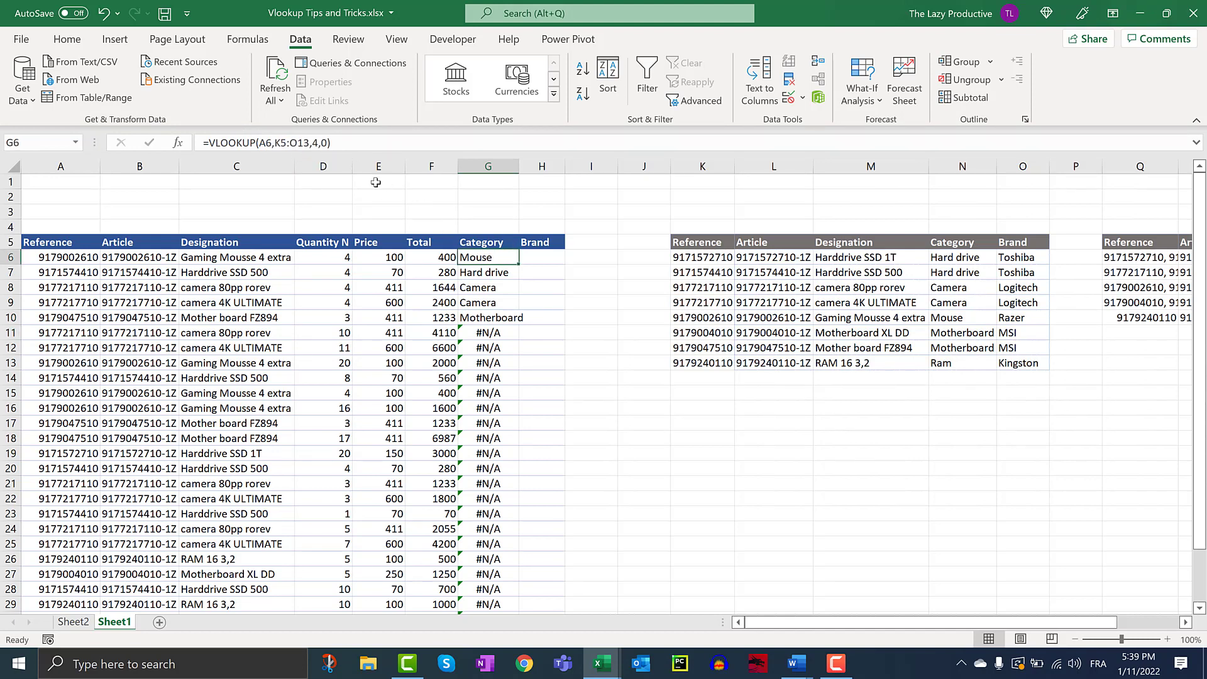
pyautogui.click(277, 142)
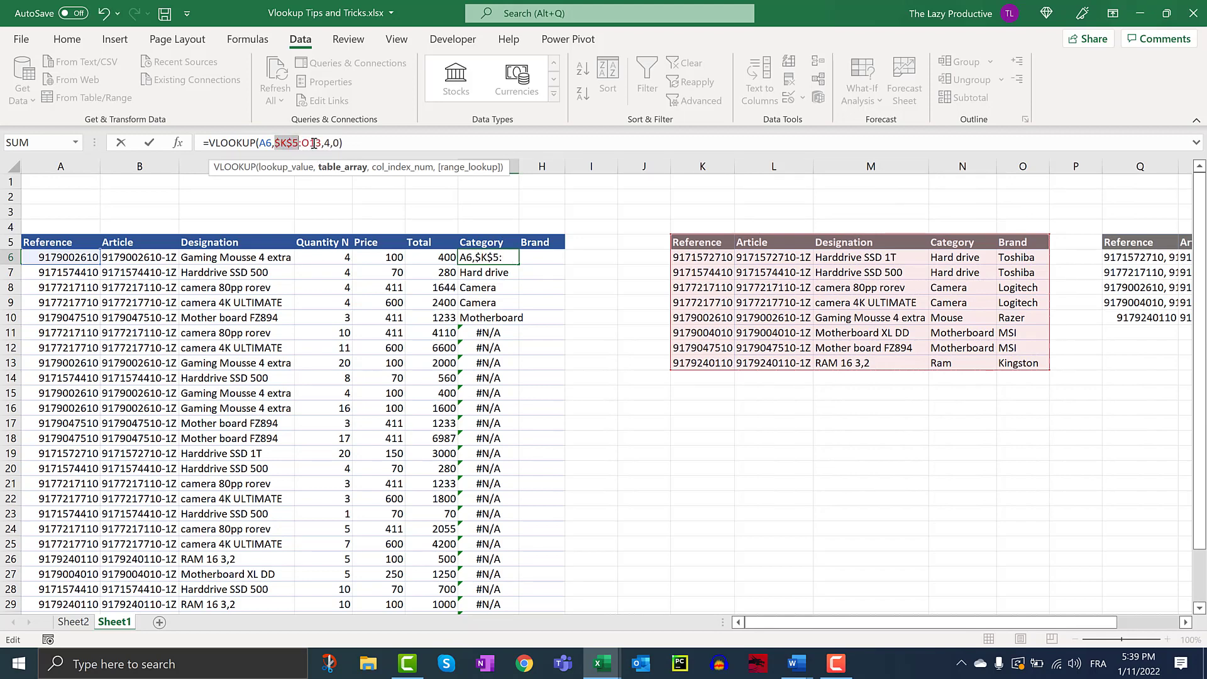
pyautogui.press('F4')
pyautogui.press('F4')
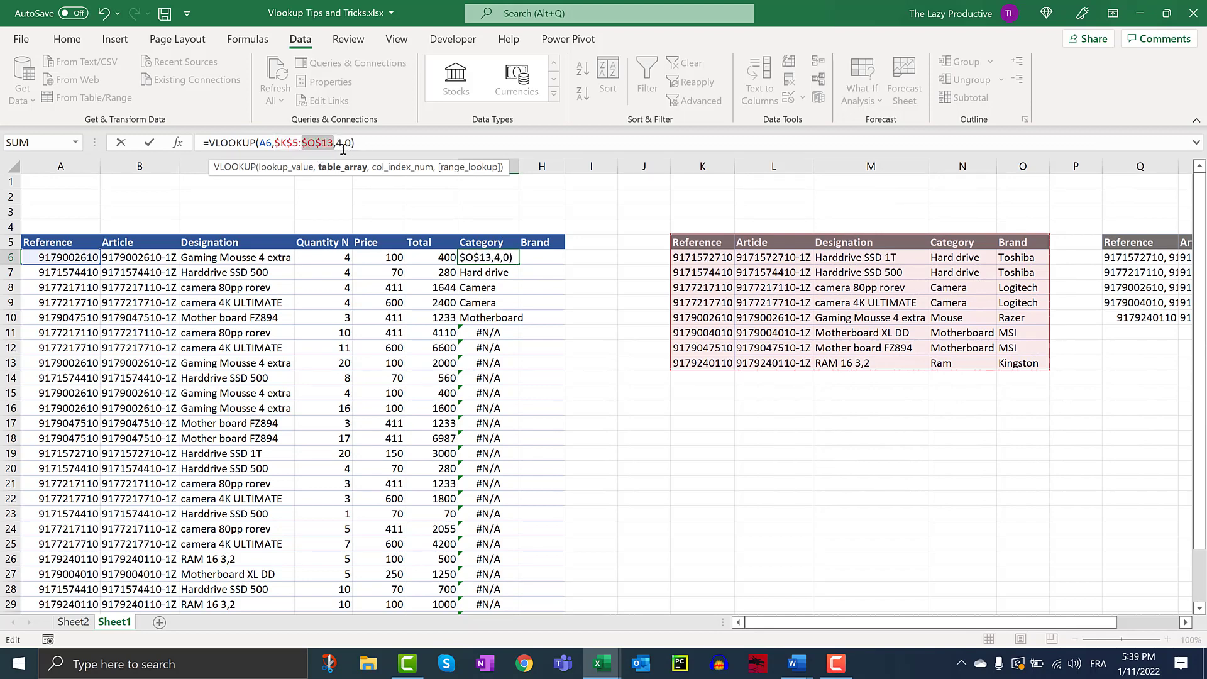
pyautogui.click(287, 145)
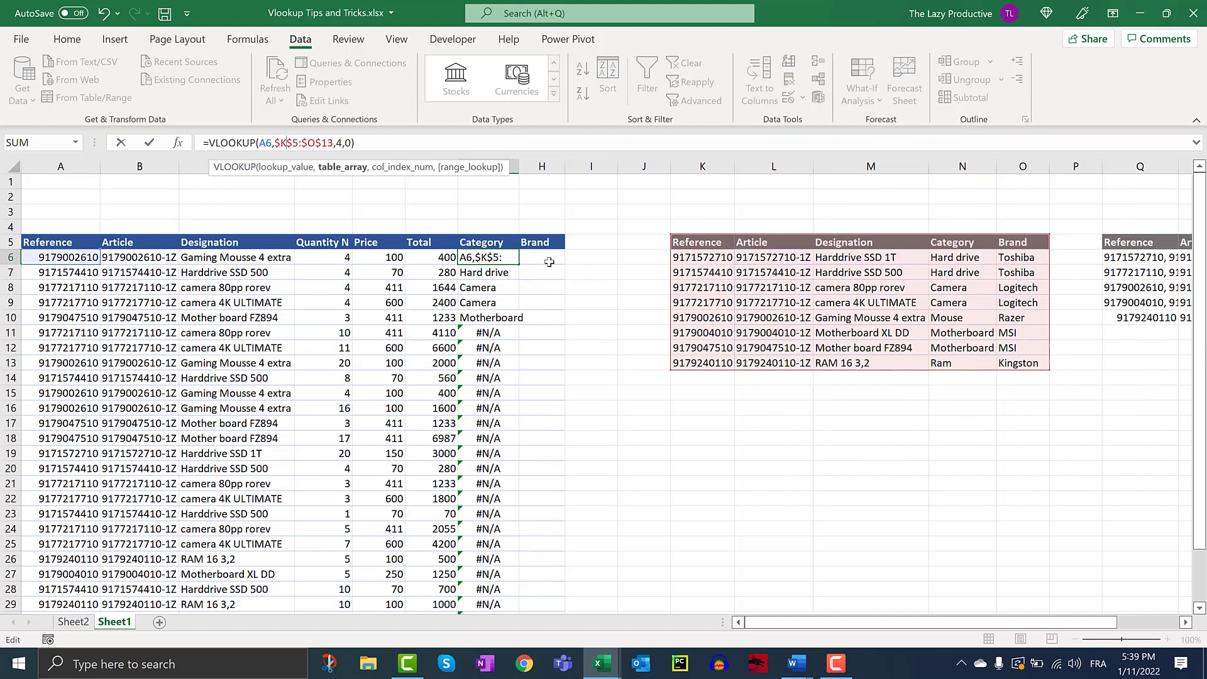
pyautogui.click(284, 143)
pyautogui.moveTo(274, 144); pyautogui.dragTo(333, 143)
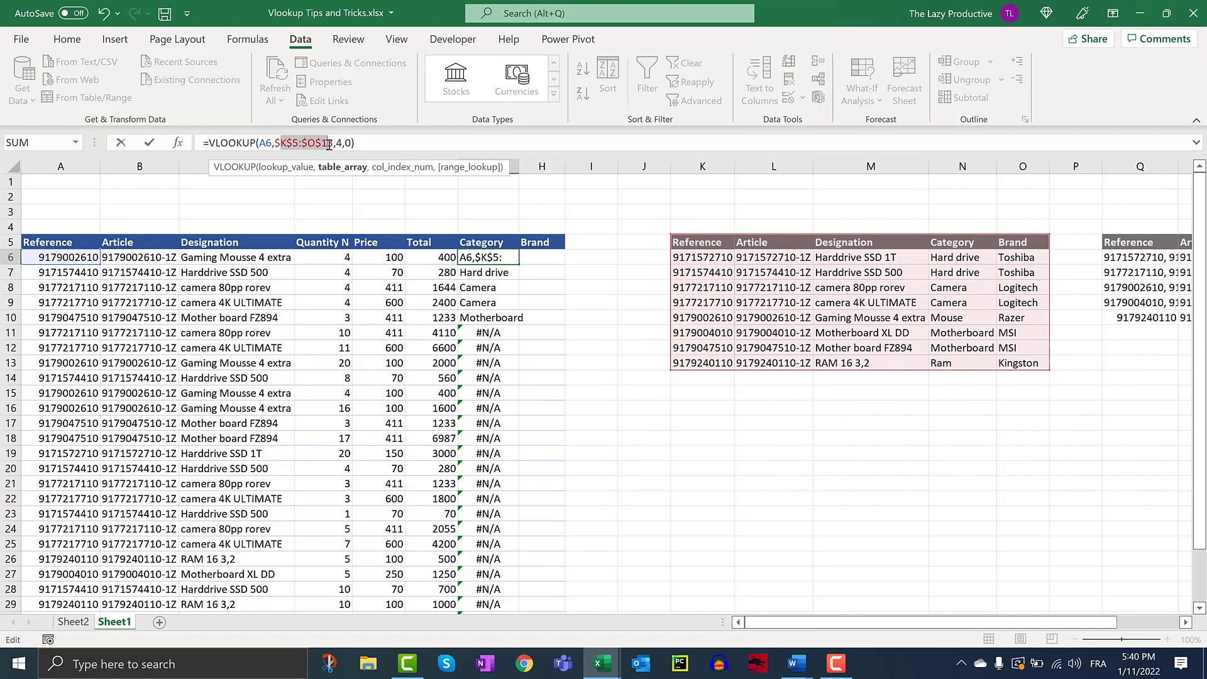
pyautogui.click(288, 144)
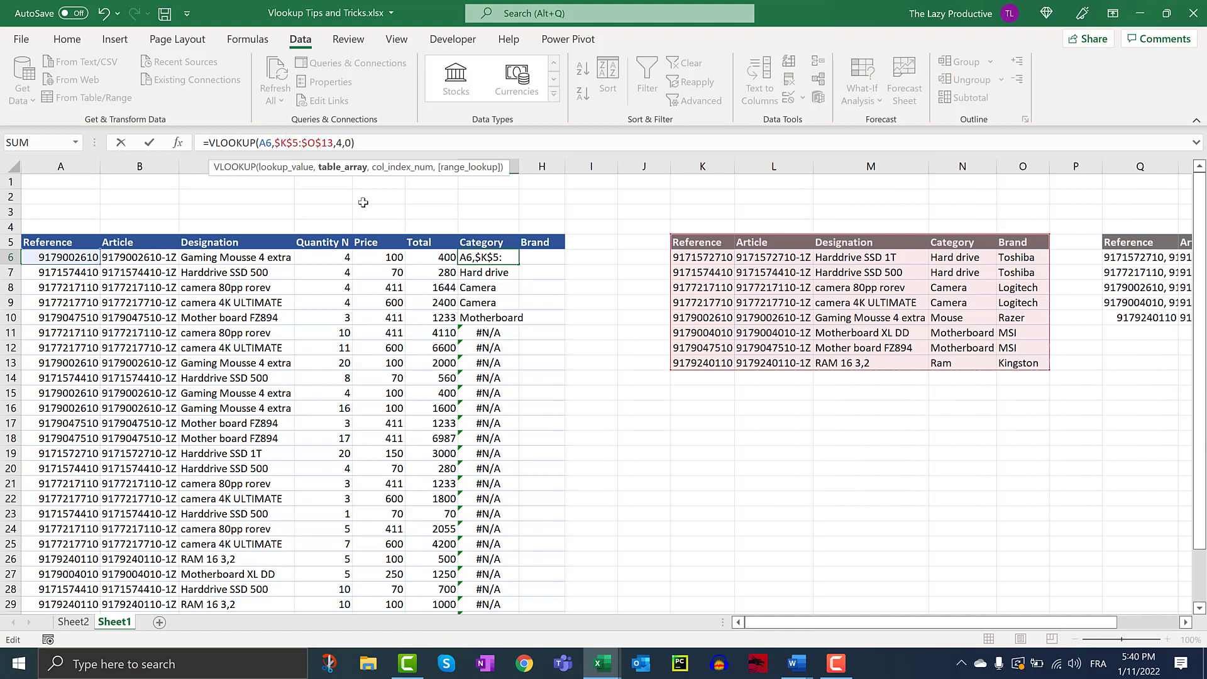
pyautogui.press('Return')
# - Fill the G6 formula down the Category column and check the table range in G10
pyautogui.click(503, 258)
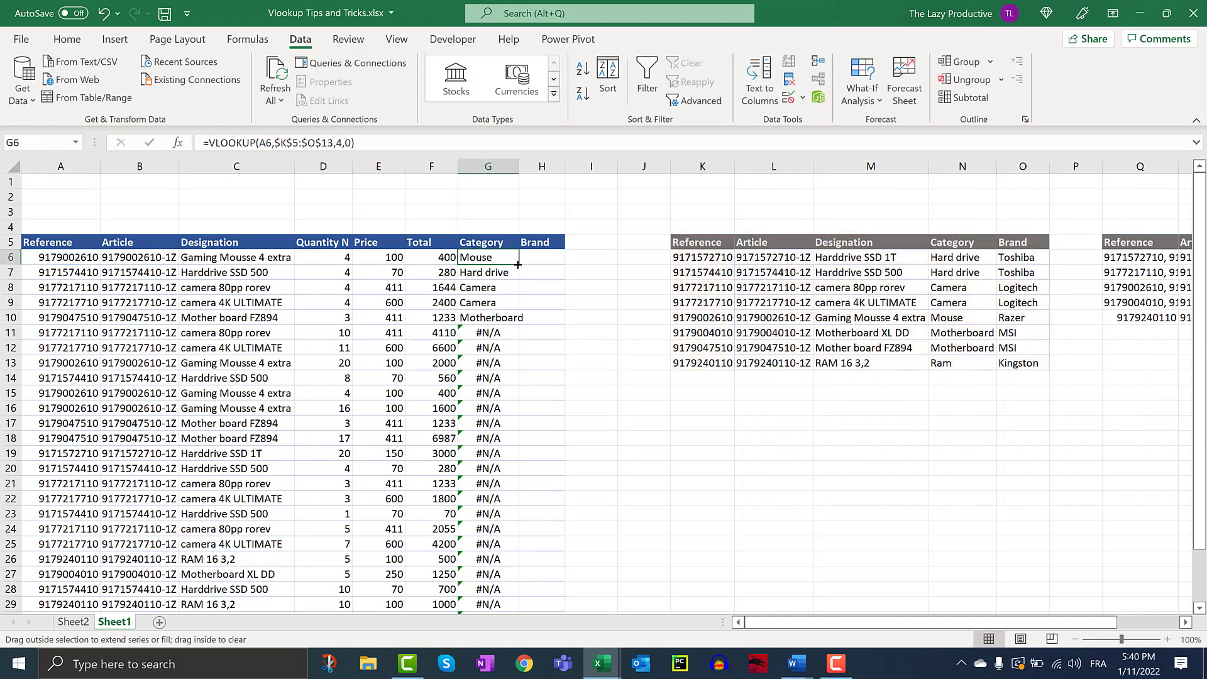
pyautogui.doubleClick(518, 264)
pyautogui.click(491, 298)
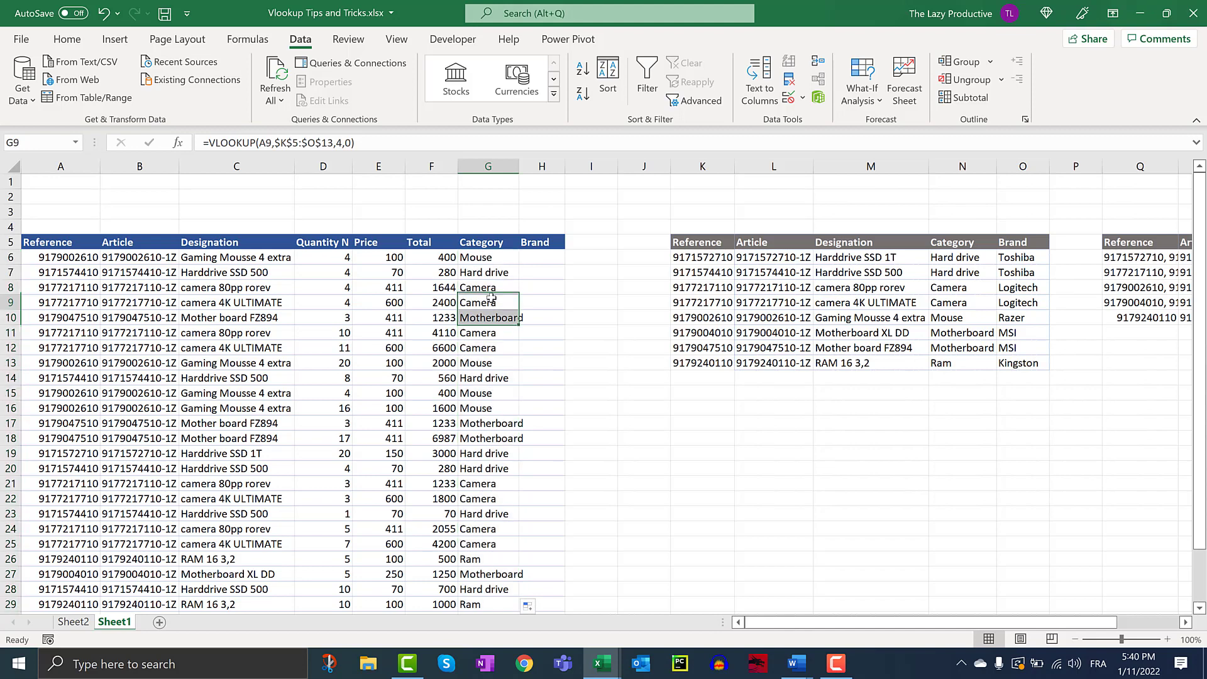
pyautogui.doubleClick(491, 317)
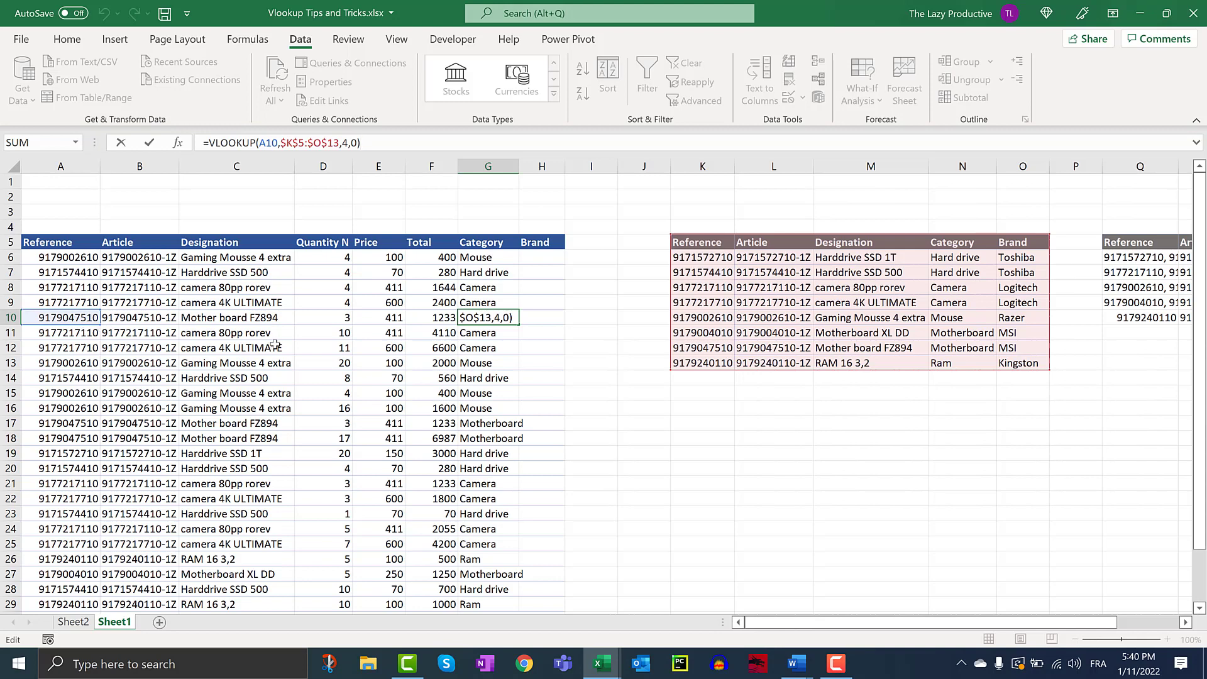
pyautogui.press('Return')
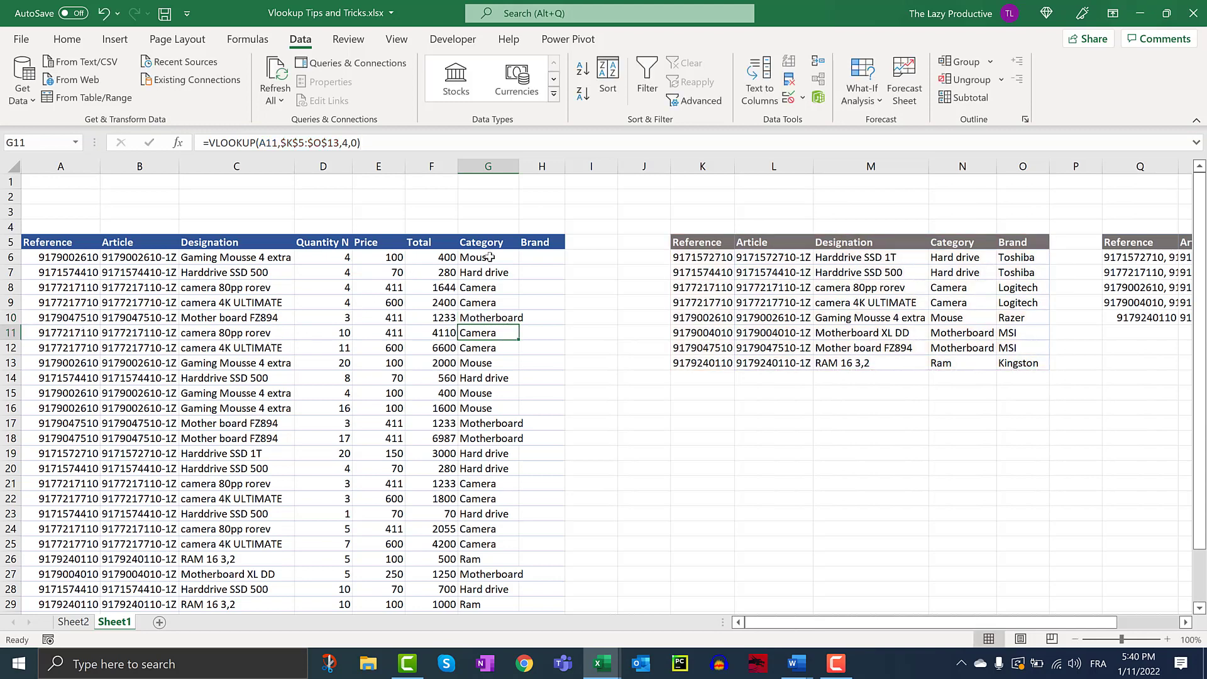
# - Copy the VLOOKUP formula from G6 across to H6 and inspect its table range and lookup cell
pyautogui.click(490, 257)
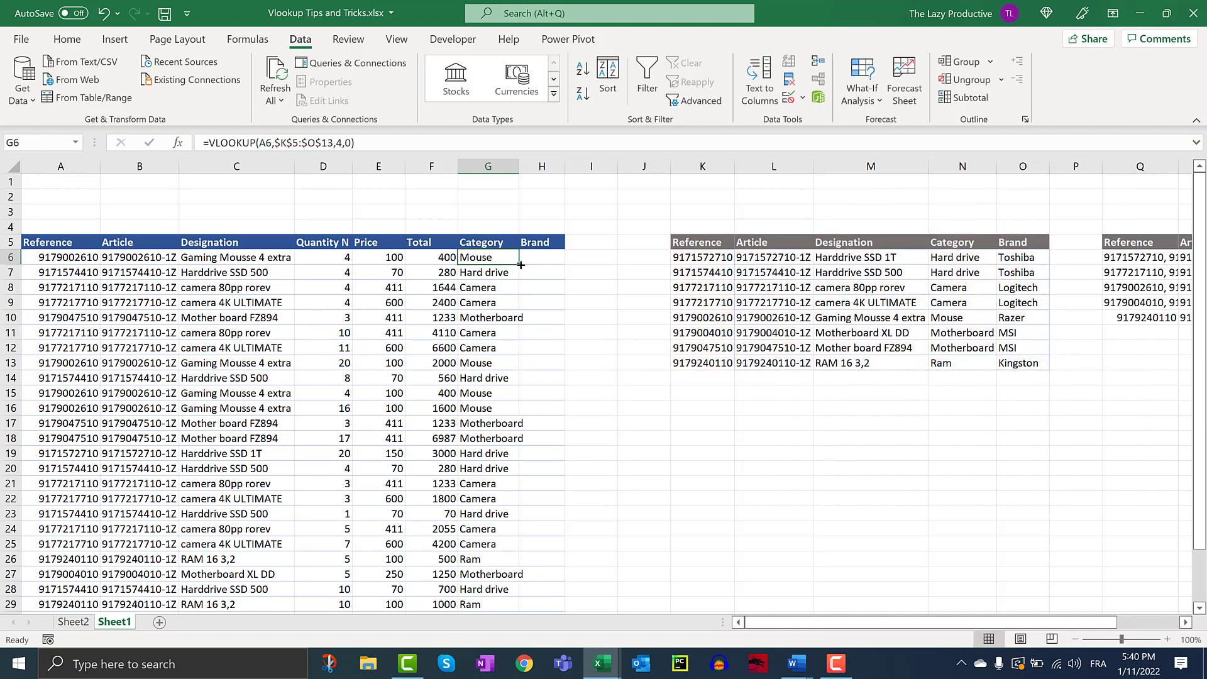
pyautogui.moveTo(521, 265); pyautogui.dragTo(556, 264)
pyautogui.click(551, 258)
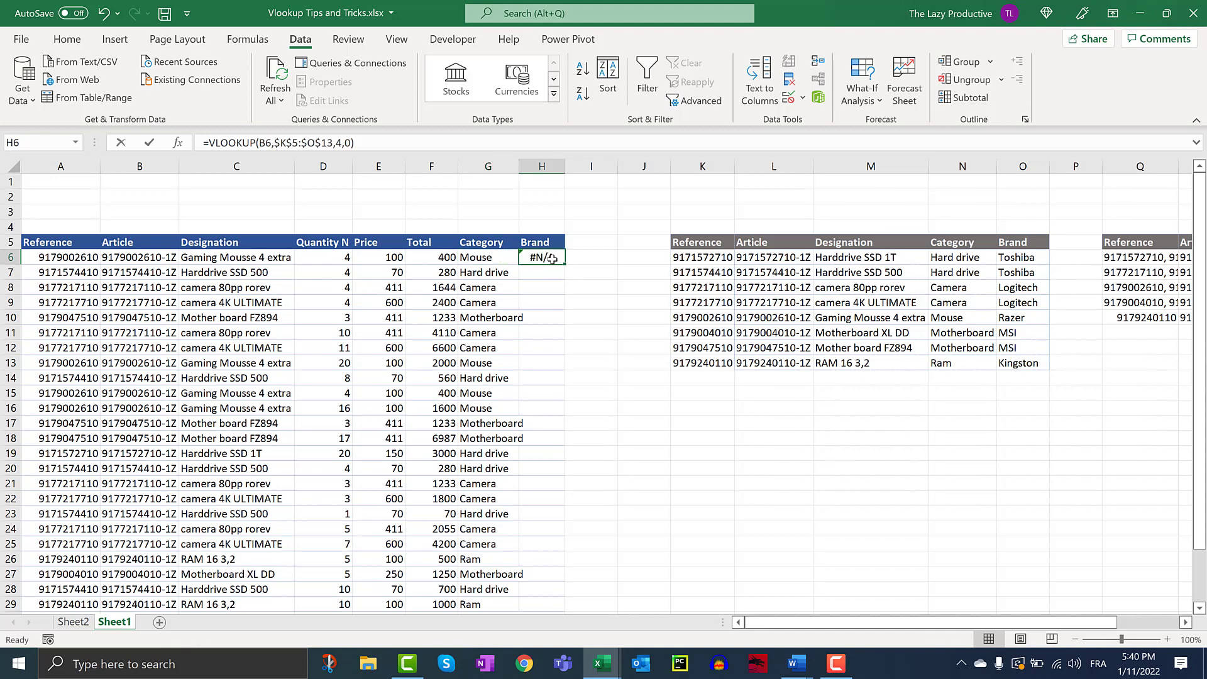
pyautogui.doubleClick(552, 258)
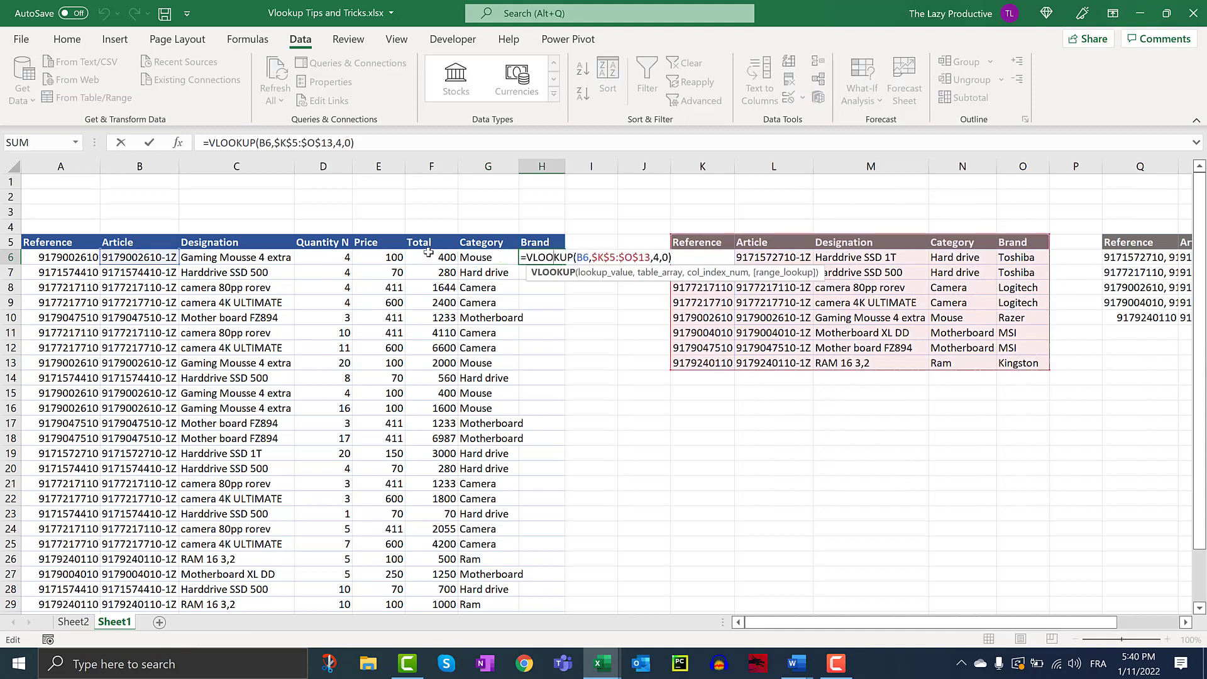
pyautogui.click(303, 143)
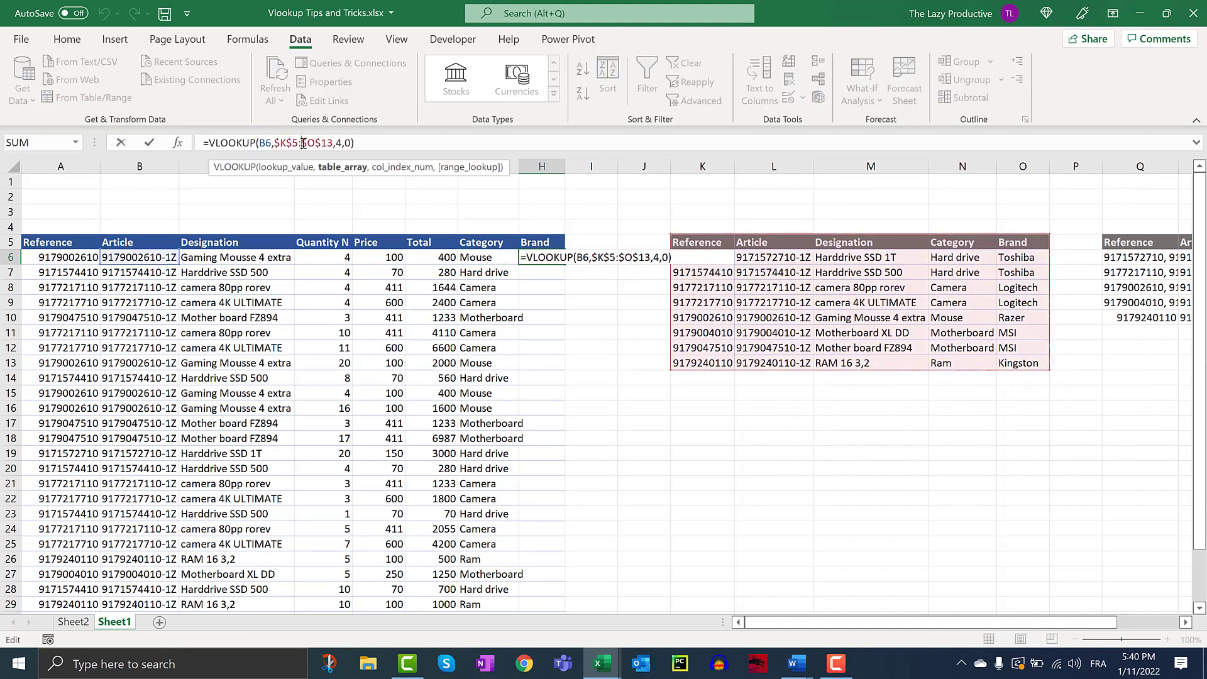
pyautogui.click(264, 143)
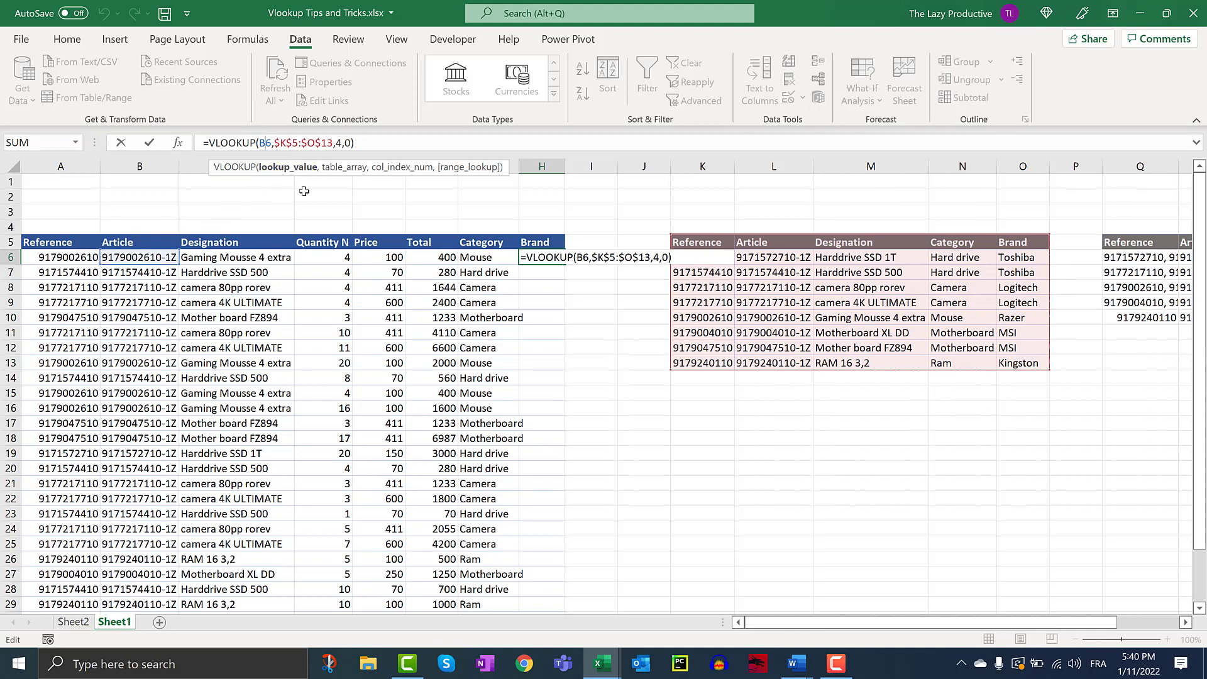
# - Erase the whole copied formula from H6
pyautogui.press('BackSpace')
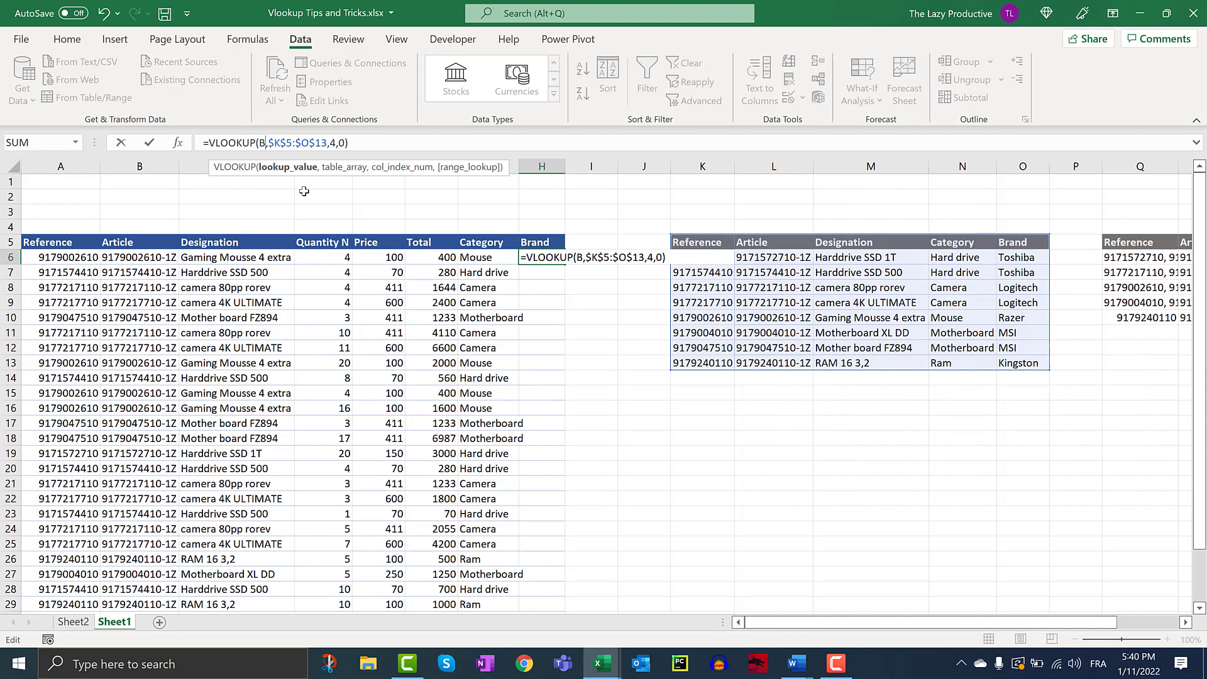
pyautogui.press('Delete')
pyautogui.press('Delete')
pyautogui.press('Delete')
pyautogui.press('Delete')
pyautogui.press('Delete')
pyautogui.press('Delete')
pyautogui.press('Delete')
pyautogui.press('Delete')
pyautogui.press('Delete')
pyautogui.press('Delete')
pyautogui.press('Delete')
pyautogui.press('Delete')
pyautogui.press('Delete')
pyautogui.press('Delete')
pyautogui.press('Delete')
pyautogui.press('Delete')
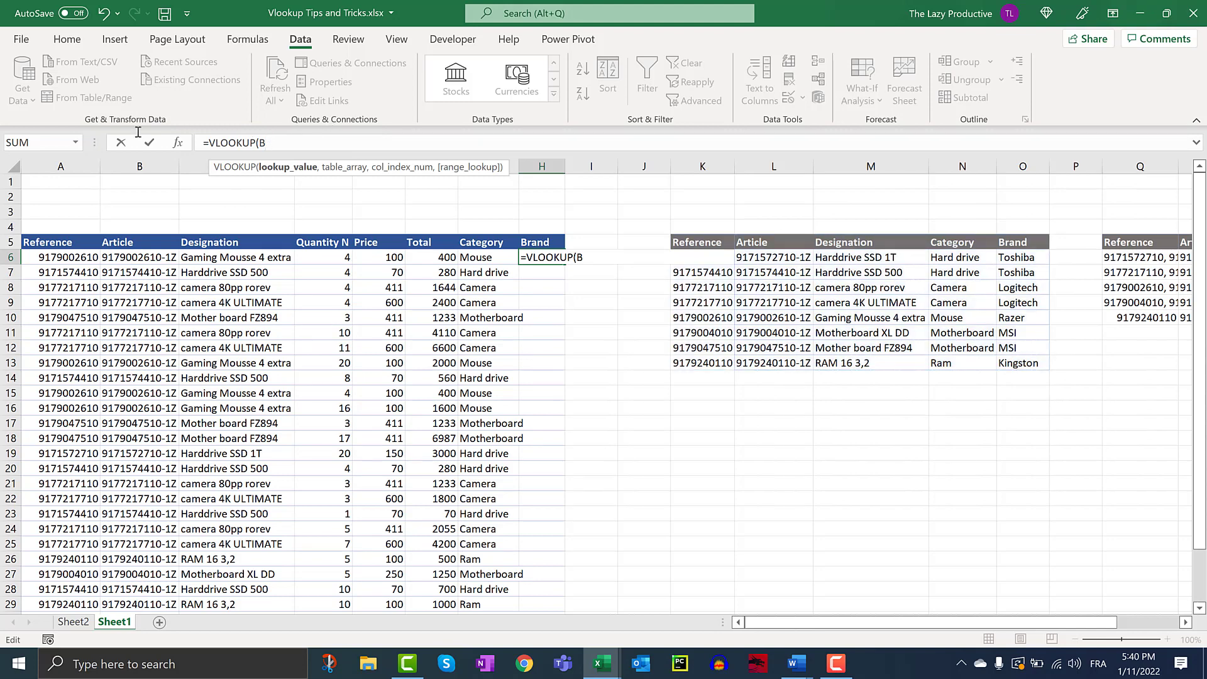
pyautogui.press('BackSpace')
pyautogui.press('BackSpace')
pyautogui.press('BackSpace')
pyautogui.press('BackSpace')
pyautogui.press('BackSpace')
pyautogui.press('BackSpace')
pyautogui.press('BackSpace')
pyautogui.press('BackSpace')
pyautogui.press('BackSpace')
pyautogui.press('BackSpace')
pyautogui.press('Return')
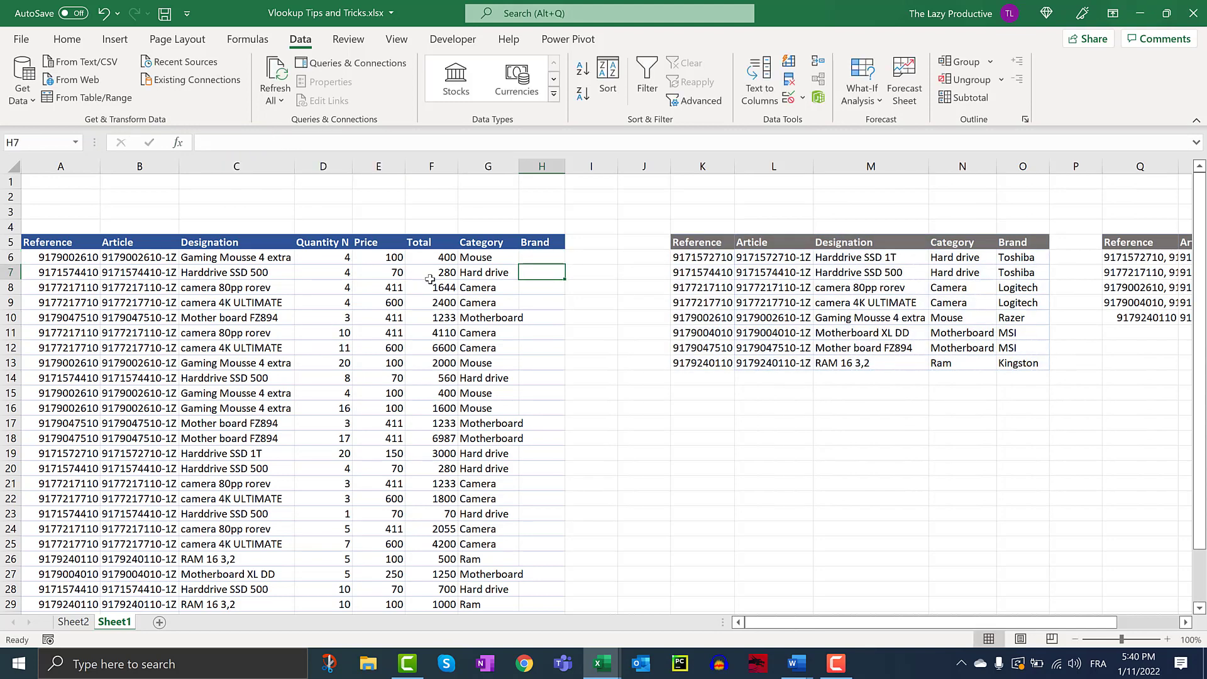
# - Lock the lookup column in G6's VLOOKUP formula so the lookup value reads $A6
pyautogui.click(471, 258)
pyautogui.click(268, 144)
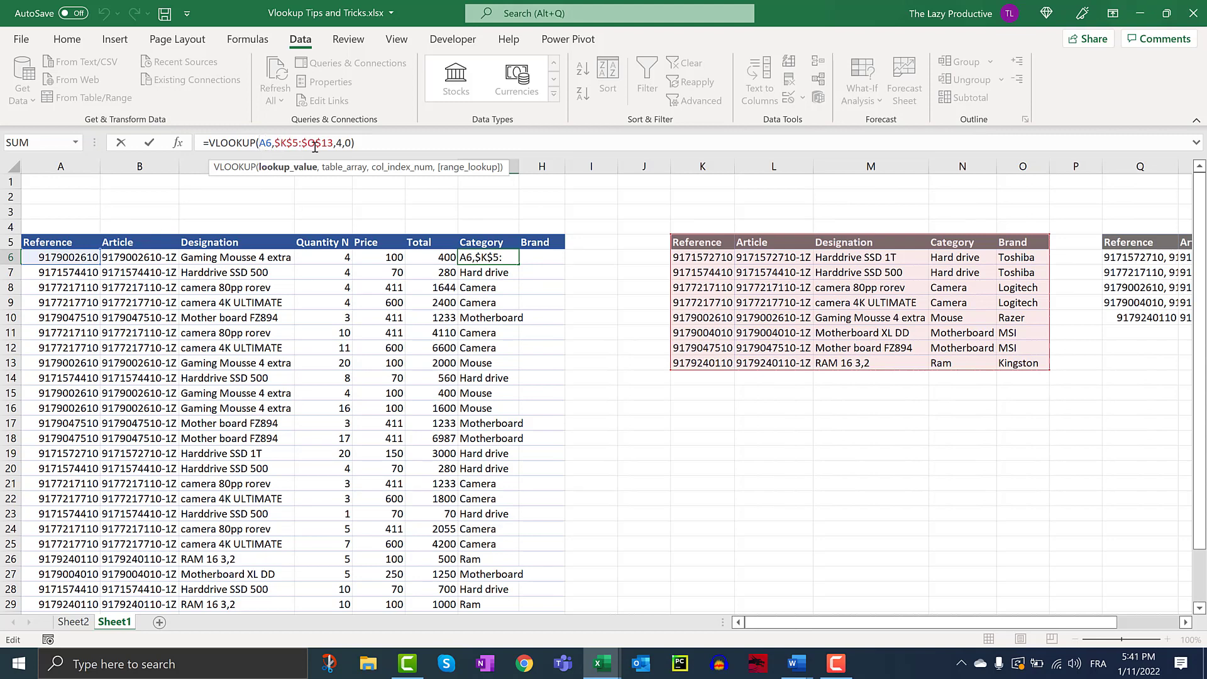
pyautogui.write('$')
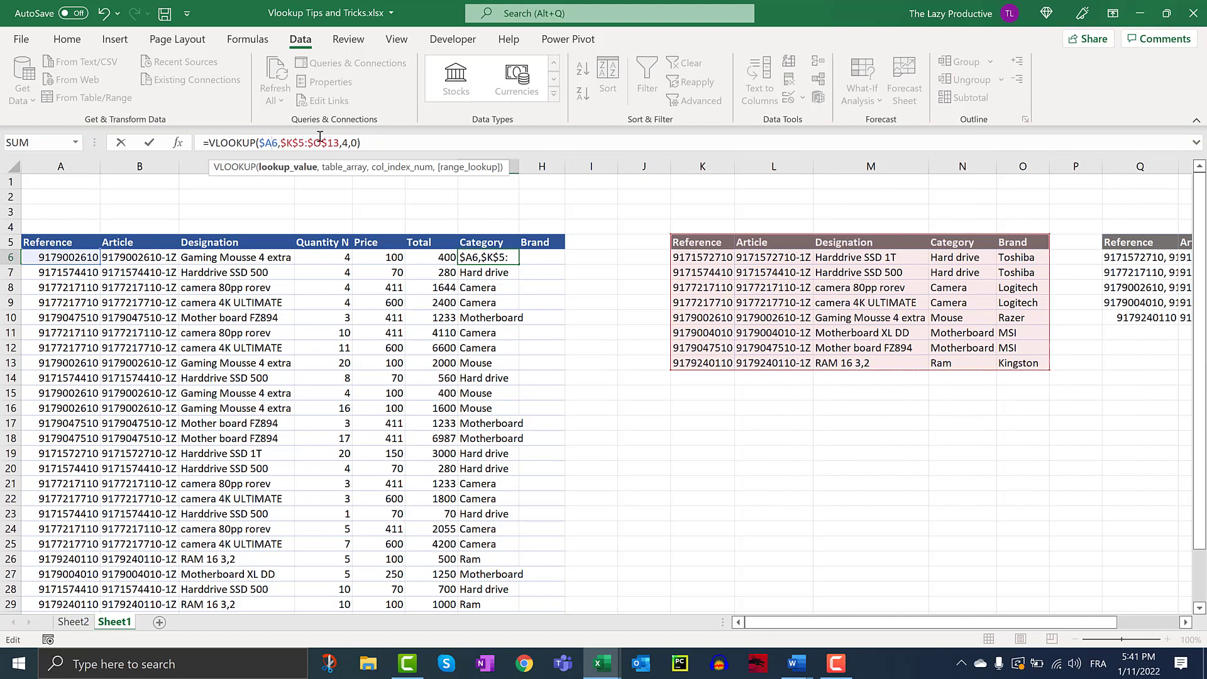
pyautogui.press('Return')
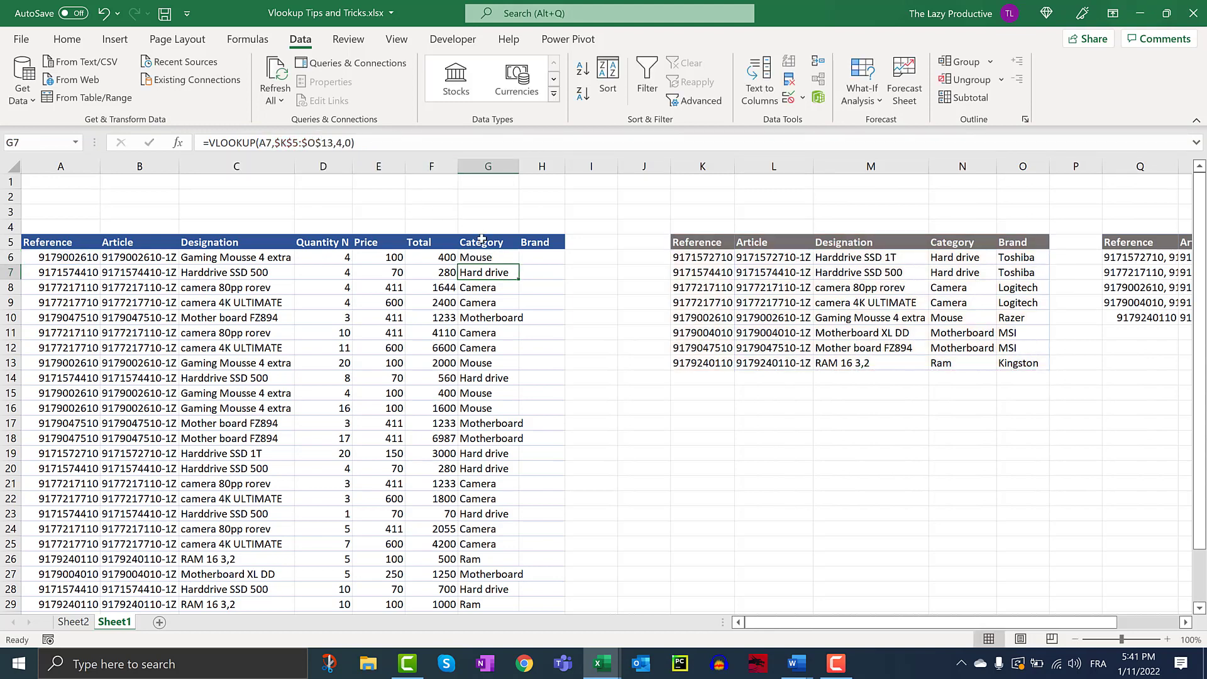
# - Copy the G6 formula to H6, fill it down the Brand column and compare the formulas in G6 and H6
pyautogui.click(506, 257)
pyautogui.moveTo(518, 264); pyautogui.dragTo(546, 271)
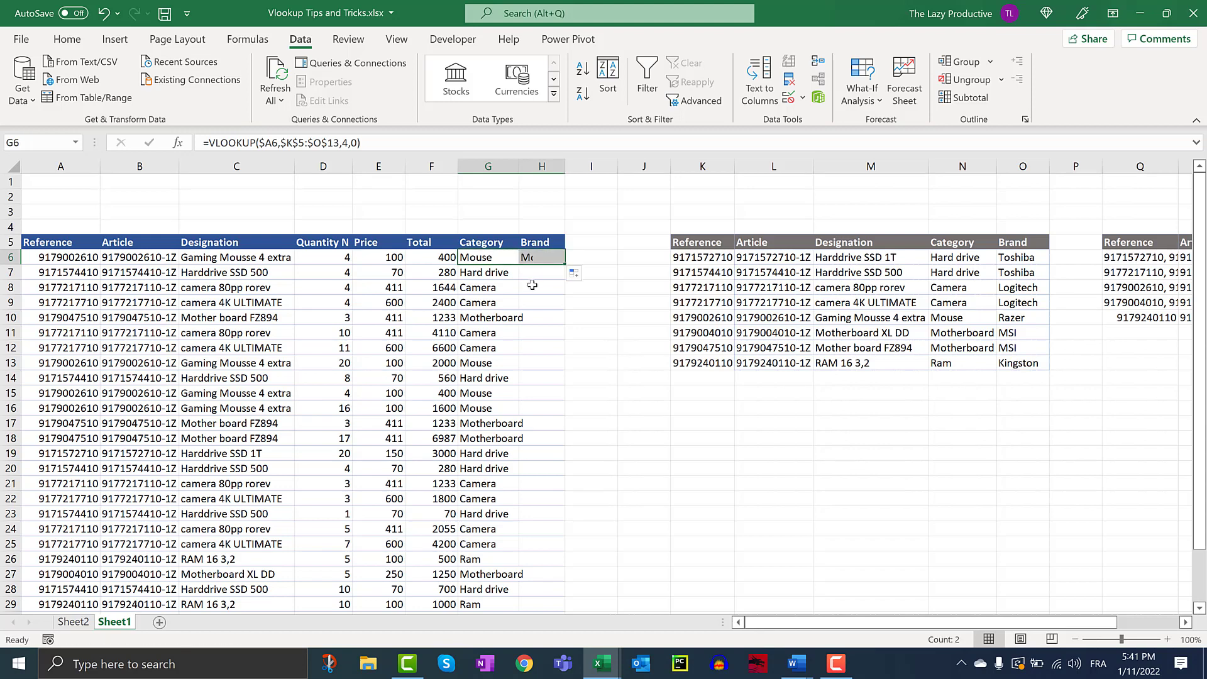
pyautogui.click(533, 285)
pyautogui.click(550, 257)
pyautogui.doubleClick(565, 264)
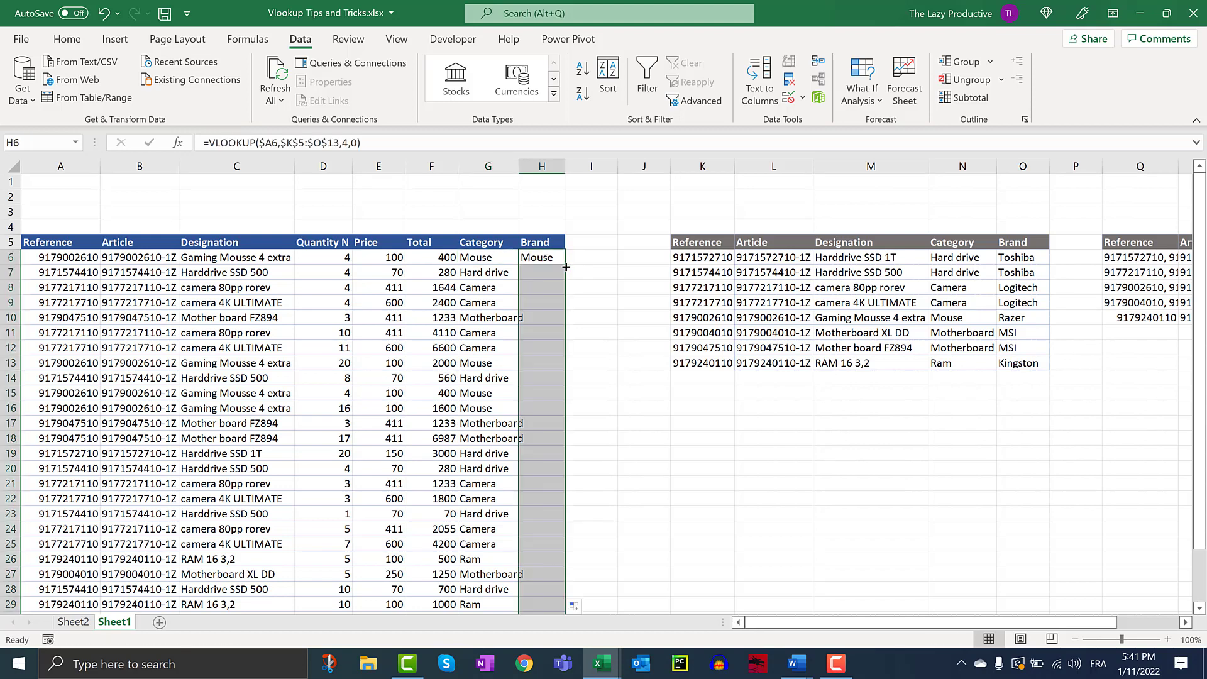
pyautogui.click(535, 287)
pyautogui.click(542, 257)
pyautogui.click(497, 257)
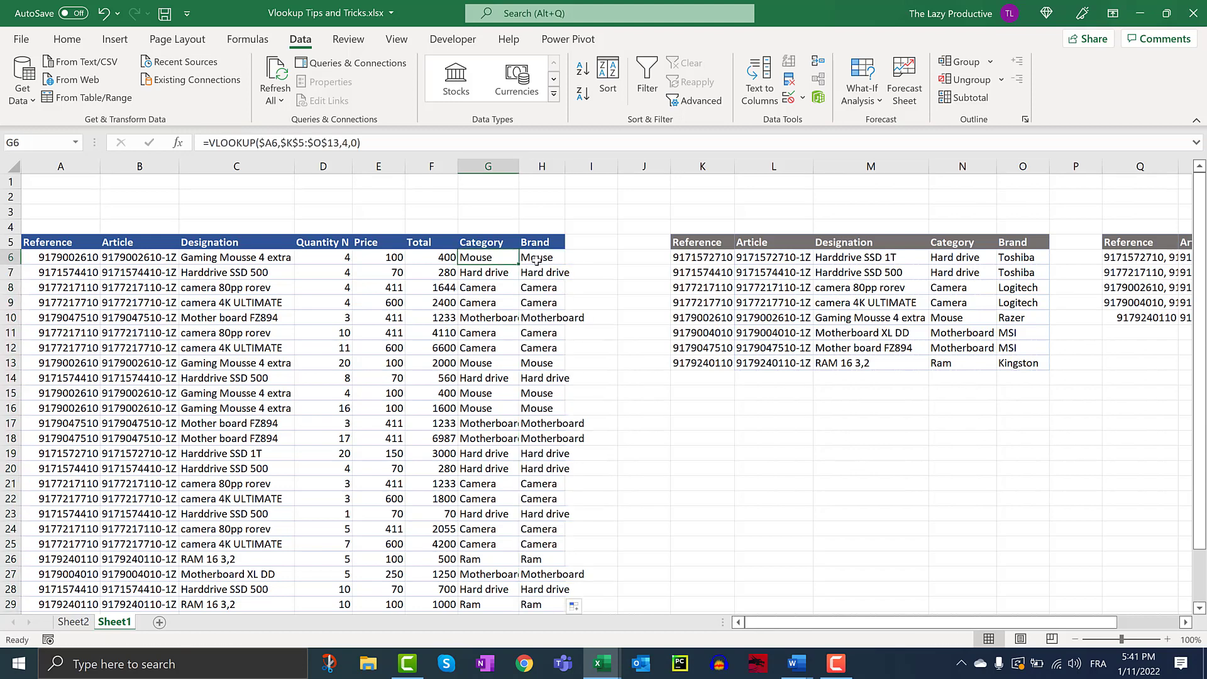
pyautogui.click(528, 257)
pyautogui.click(491, 257)
pyautogui.click(537, 257)
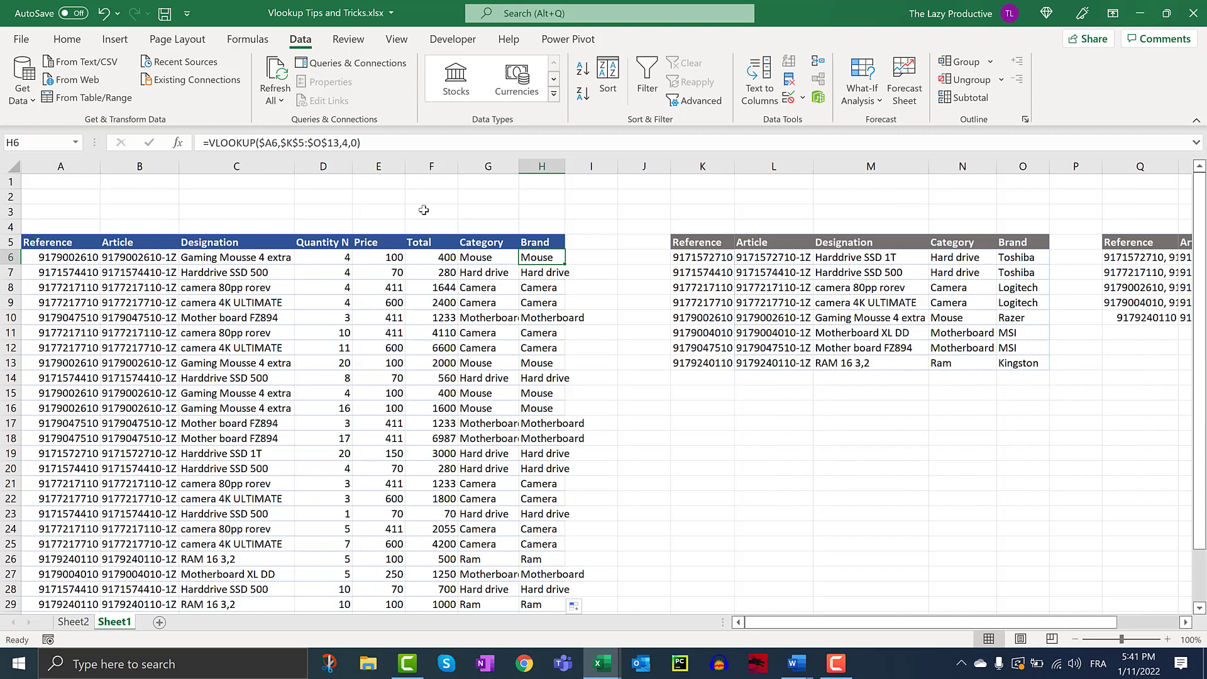
# - Set the column index in H6's VLOOKUP formula to 5
pyautogui.click(345, 143)
pyautogui.press('BackSpace')
pyautogui.write('4')
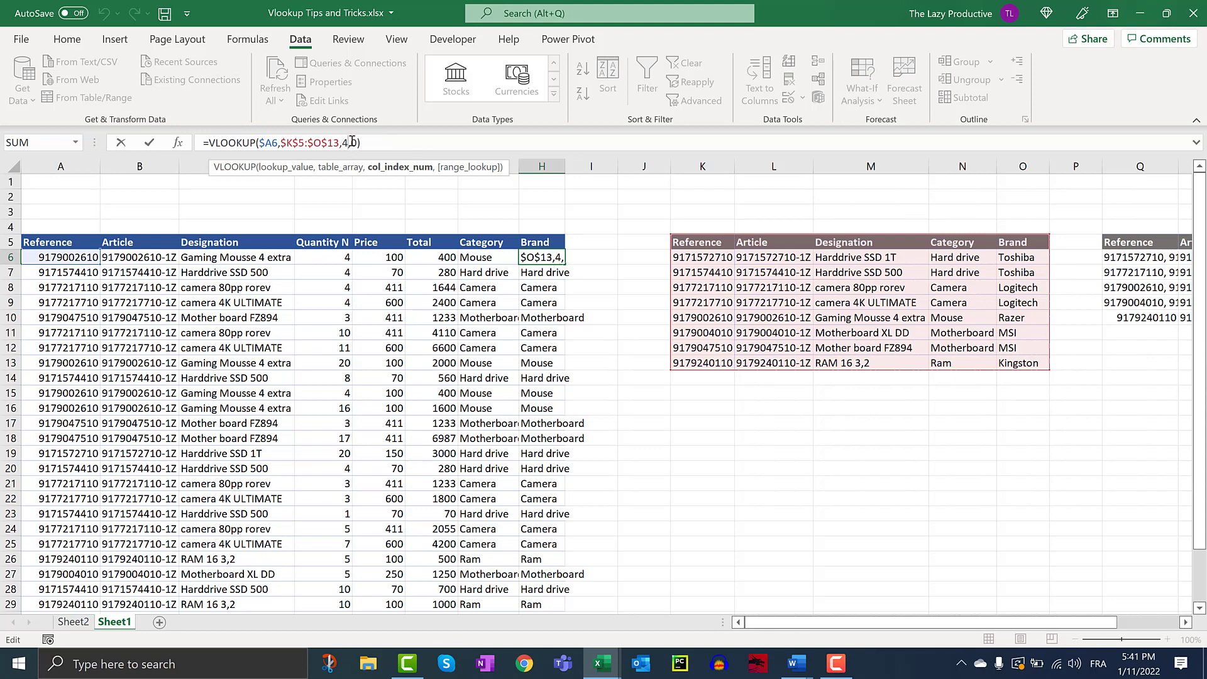
pyautogui.press('Return')
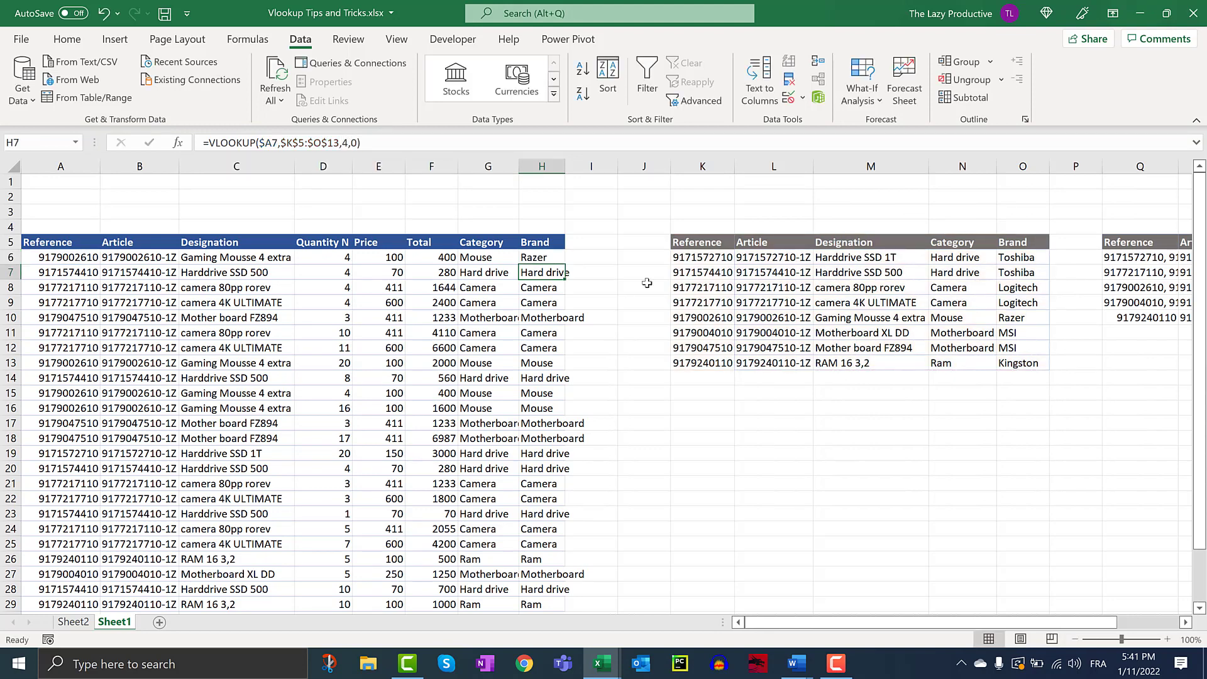
# - Fill the H6 formula down the Brand column and check the copied formula in H13
pyautogui.click(531, 258)
pyautogui.doubleClick(565, 264)
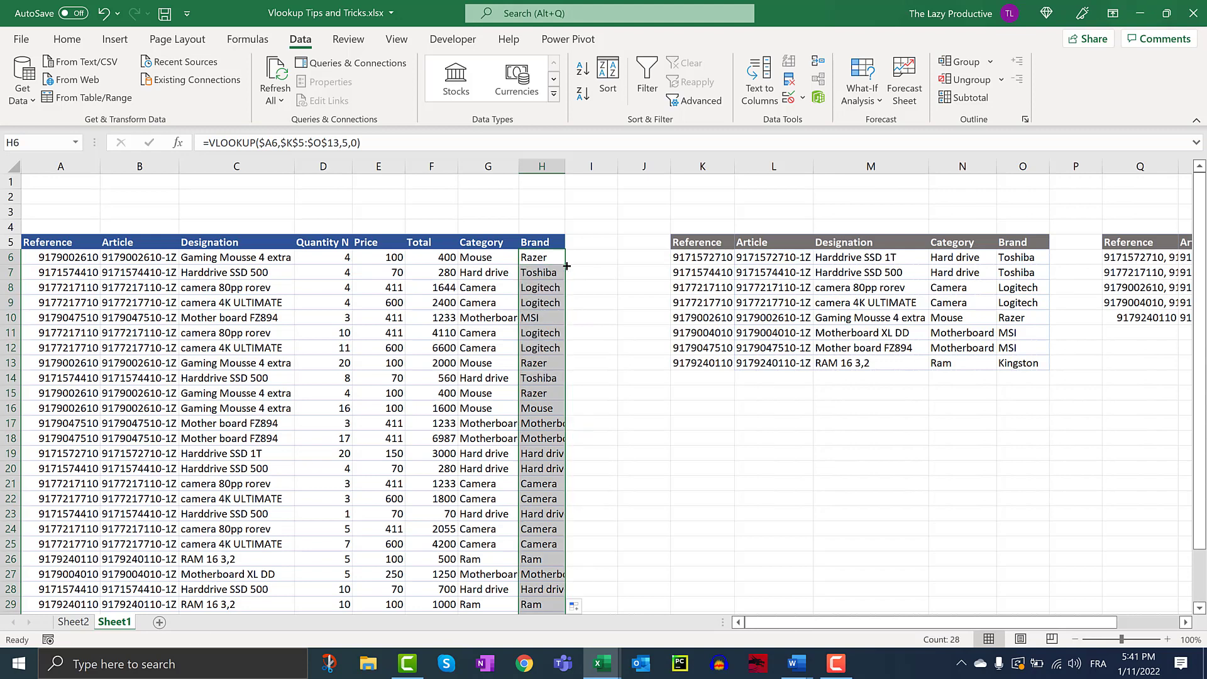
pyautogui.click(541, 364)
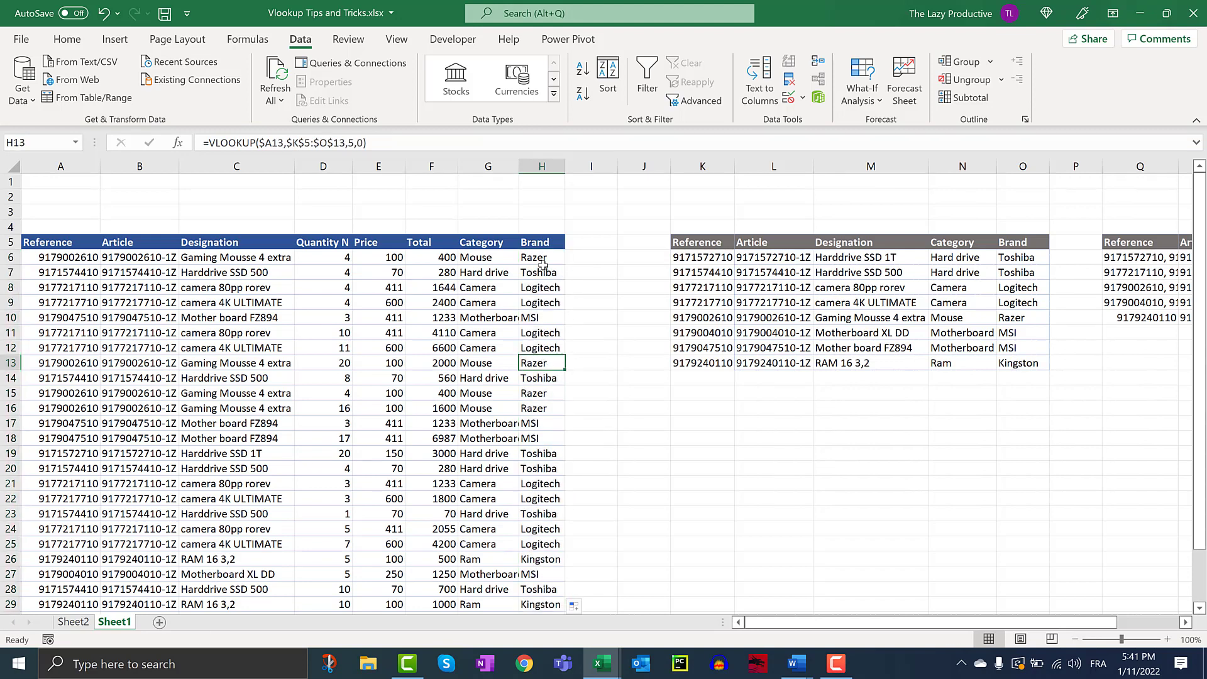
pyautogui.moveTo(496, 257); pyautogui.dragTo(535, 259)
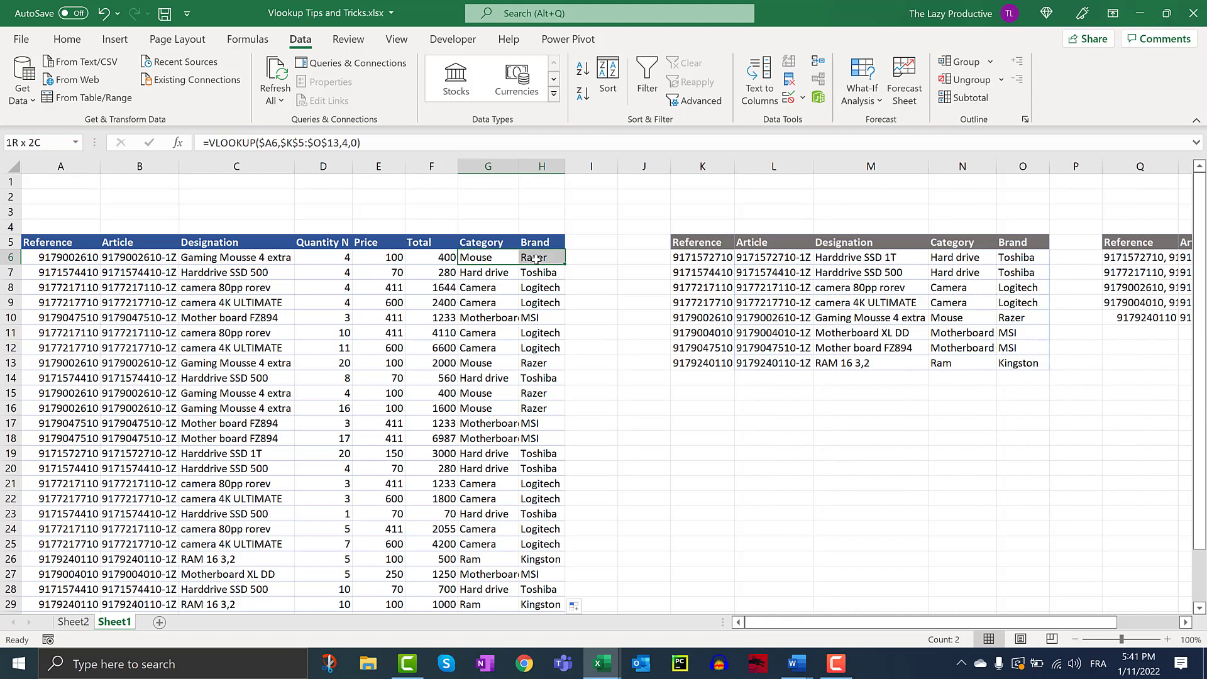
# - Clear the Brand column formulas in H6:H33
pyautogui.click(541, 257)
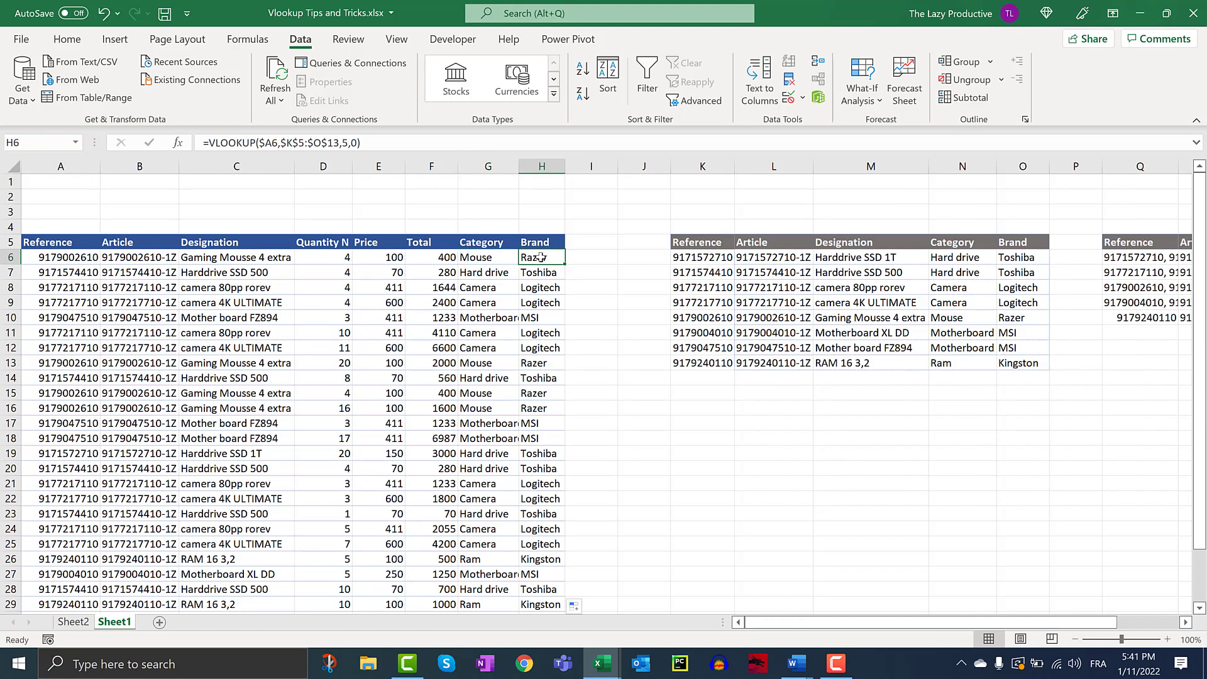
pyautogui.hotkey('ctrl', 'shift', 'Down')
pyautogui.press('Delete')
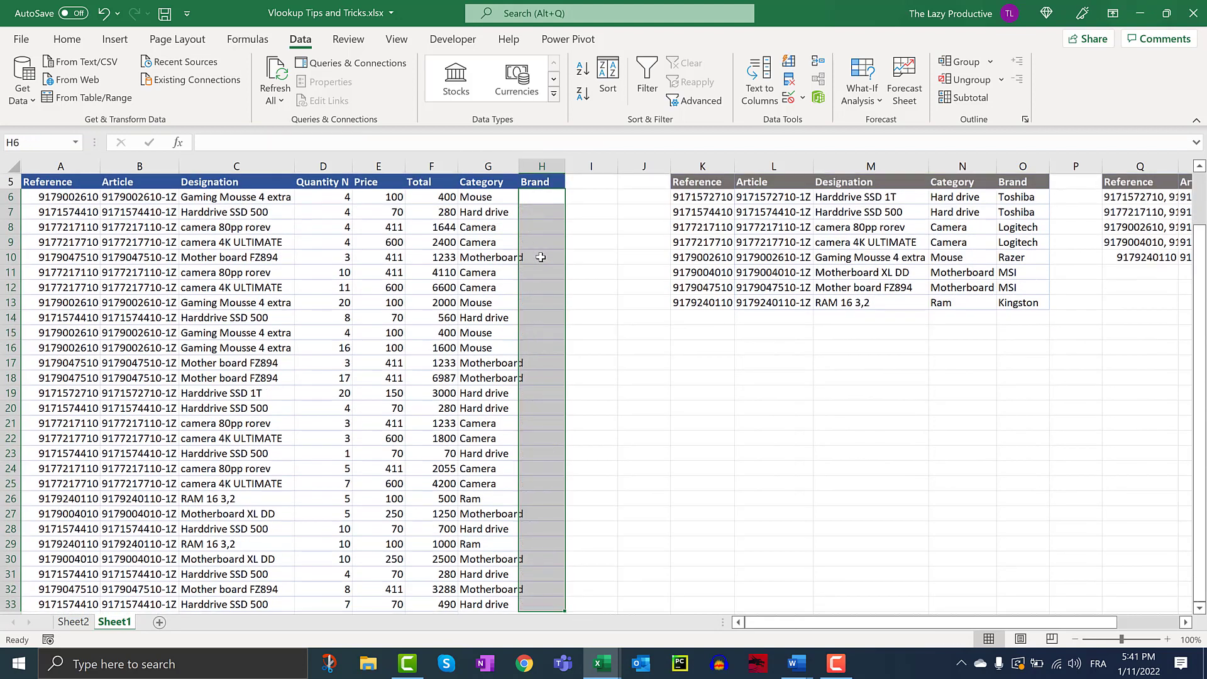
# - Clear the Category column formulas in G7:G33, keeping only the formula in G6
pyautogui.click(495, 229)
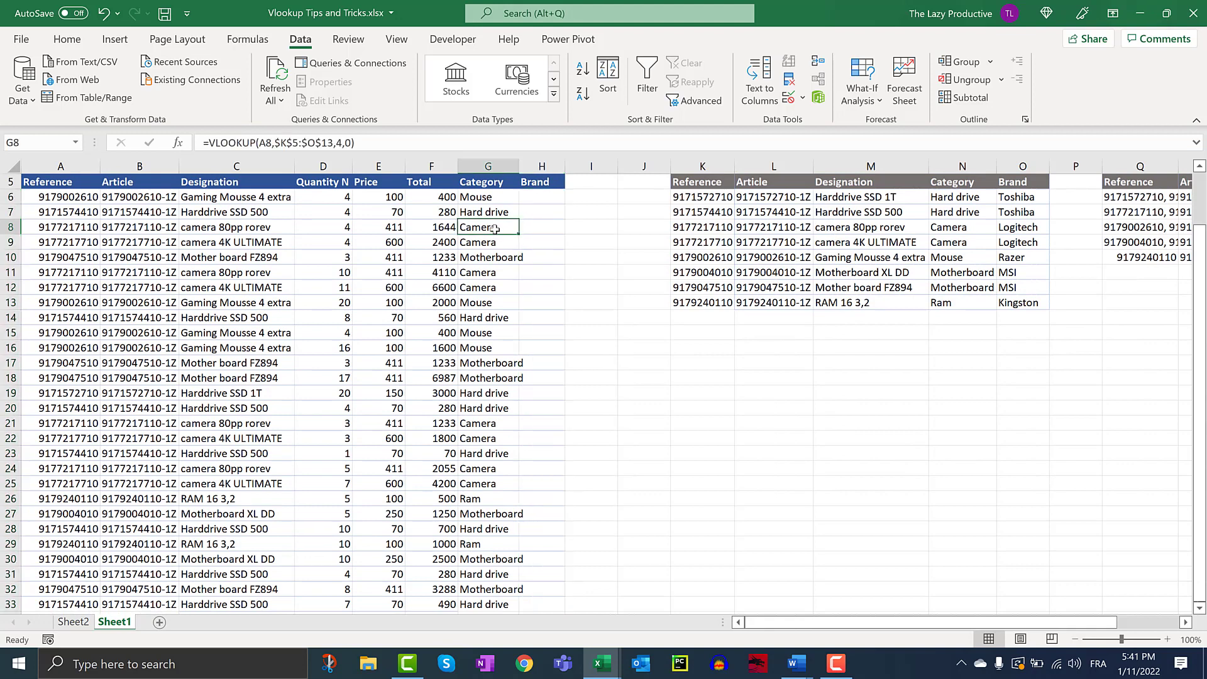
pyautogui.hotkey('ctrl', 'shift', 'Down')
pyautogui.press('Delete')
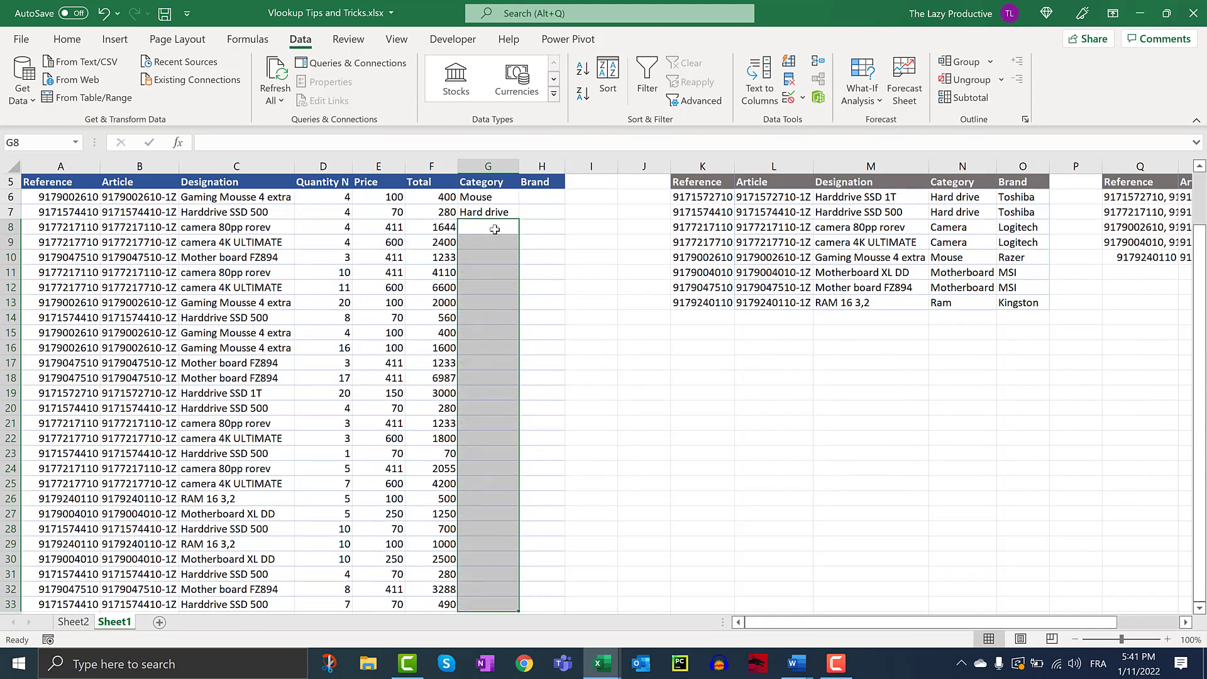
pyautogui.click(525, 212)
pyautogui.moveTo(1201, 230); pyautogui.dragTo(1199, 176)
pyautogui.click(511, 273)
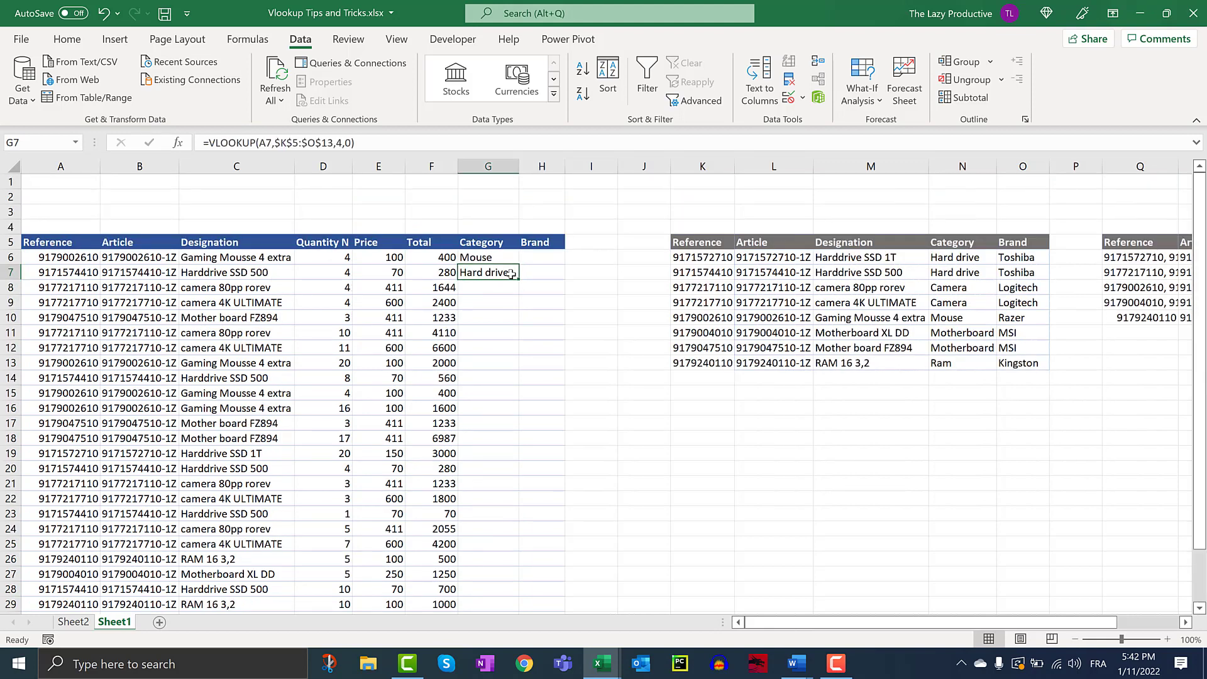
pyautogui.press('Delete')
# - Rewrite the G6 formula to look up the Article value instead: =VLOOKUP(B6,$K$5:$O$13,4,0)
pyautogui.click(503, 257)
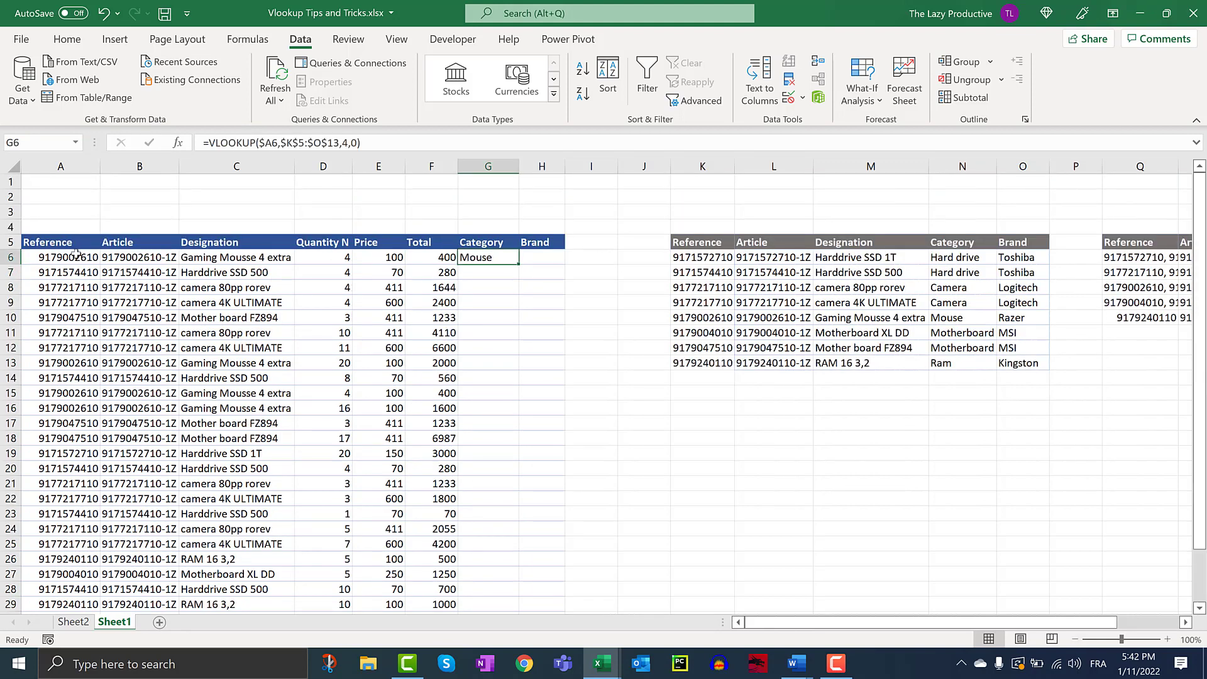
pyautogui.click(163, 257)
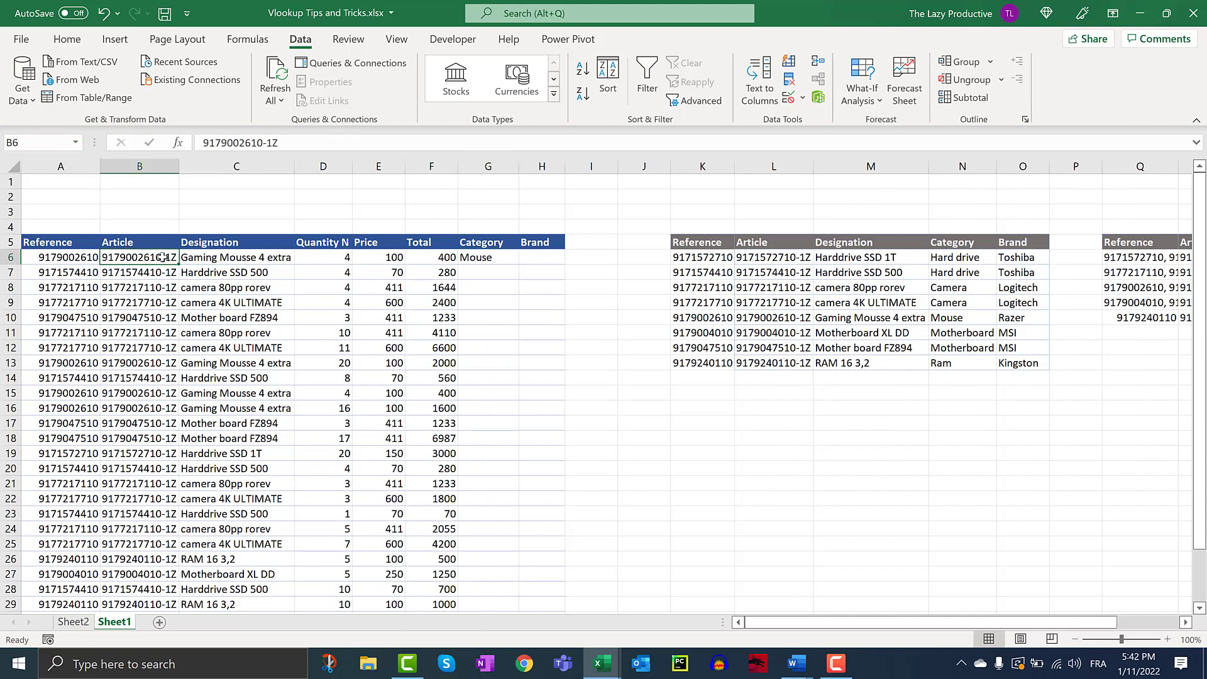
pyautogui.click(483, 261)
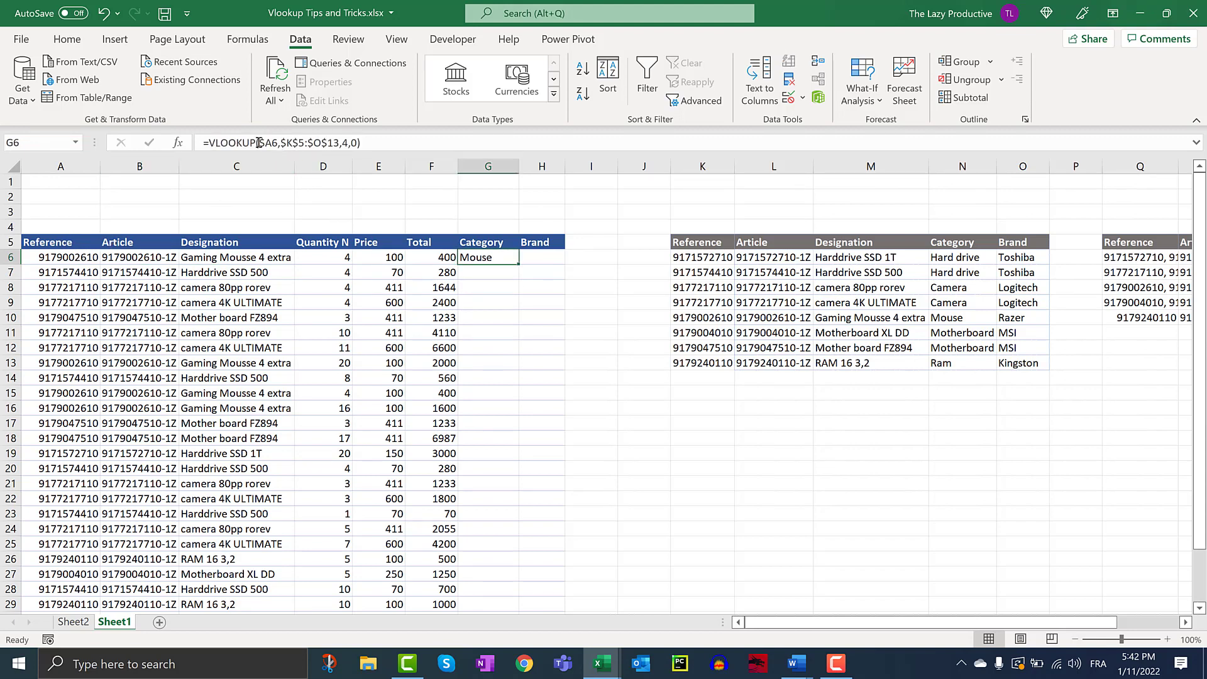
pyautogui.moveTo(258, 143); pyautogui.dragTo(340, 143)
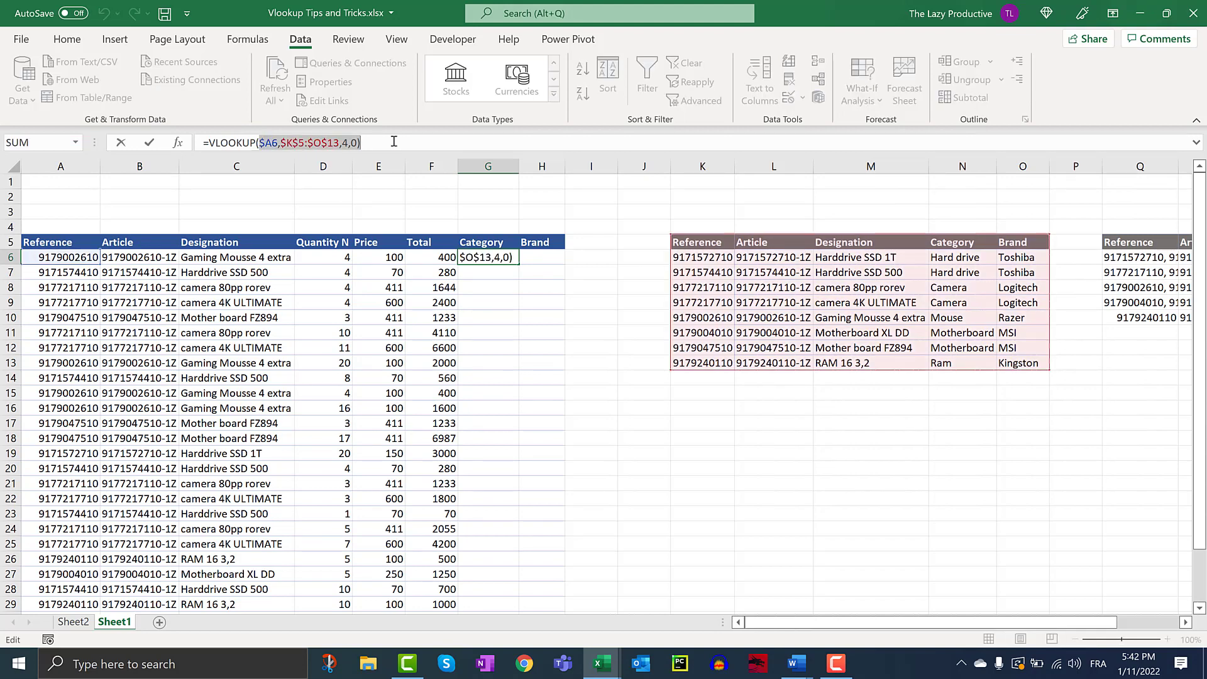
pyautogui.press('BackSpace')
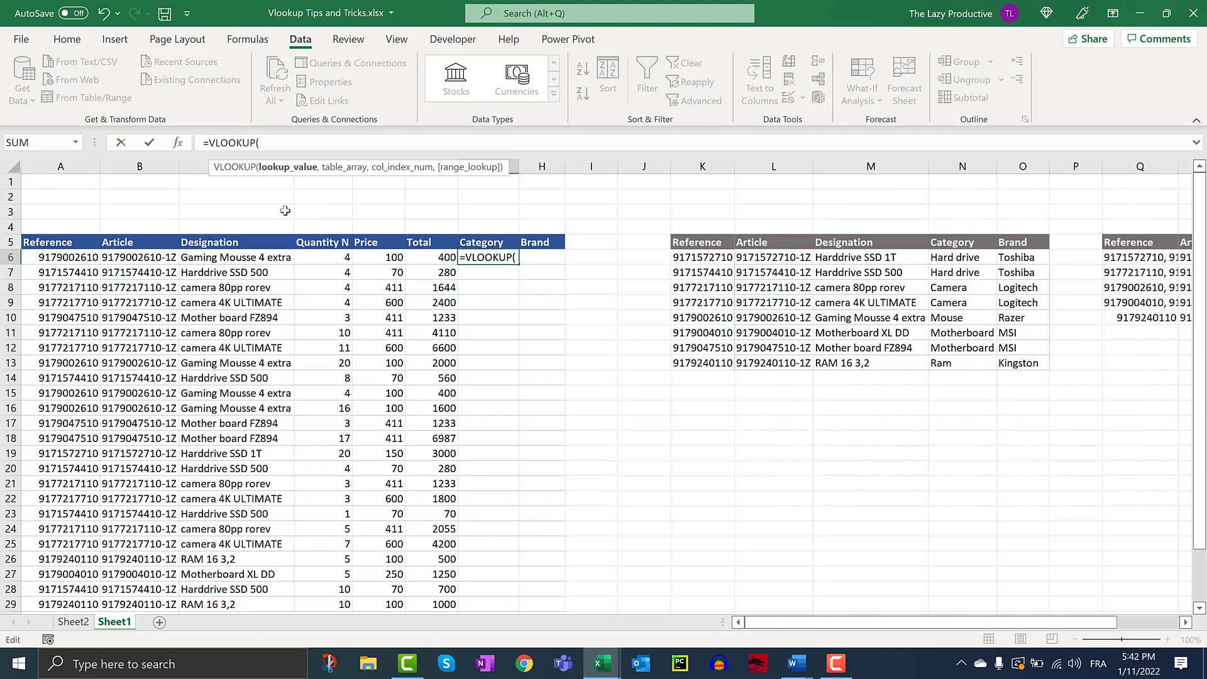
pyautogui.click(139, 255)
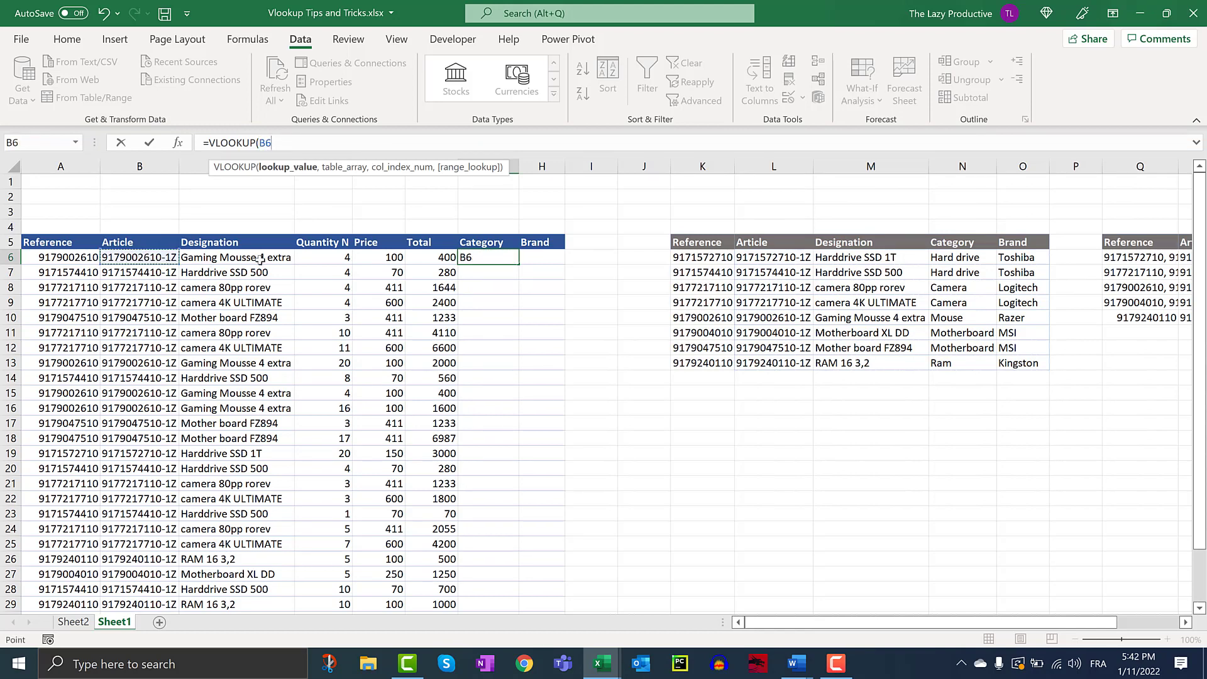
pyautogui.write(',')
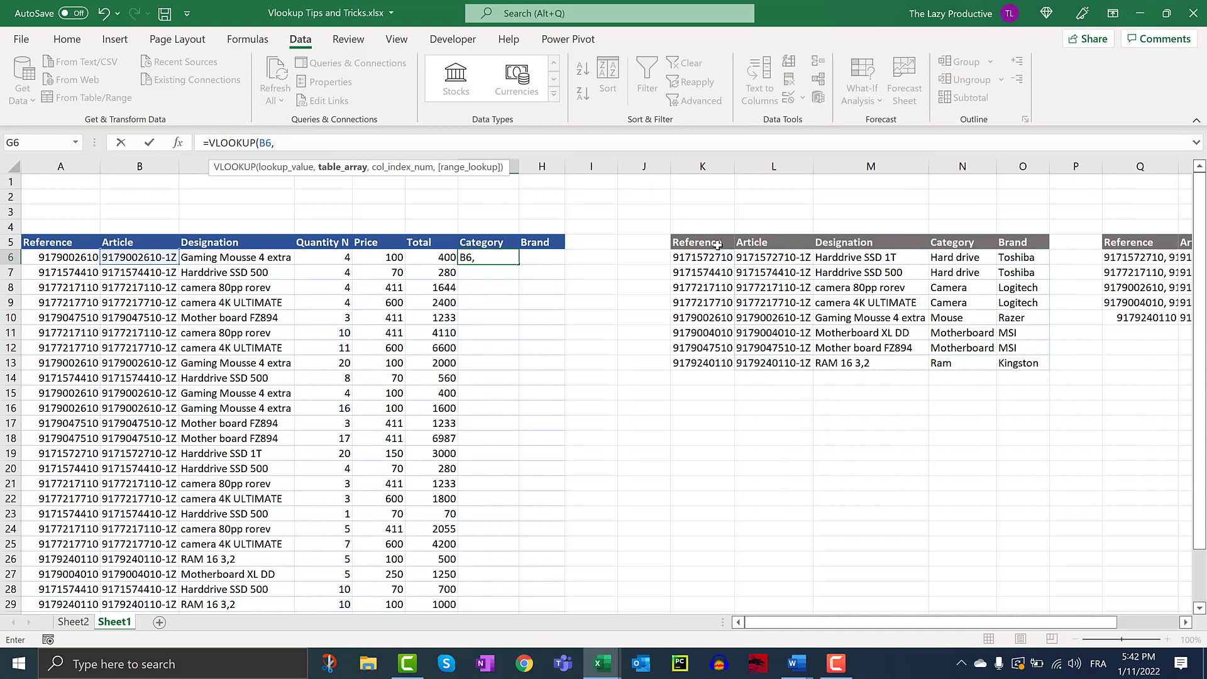
pyautogui.moveTo(717, 244); pyautogui.dragTo(1034, 365)
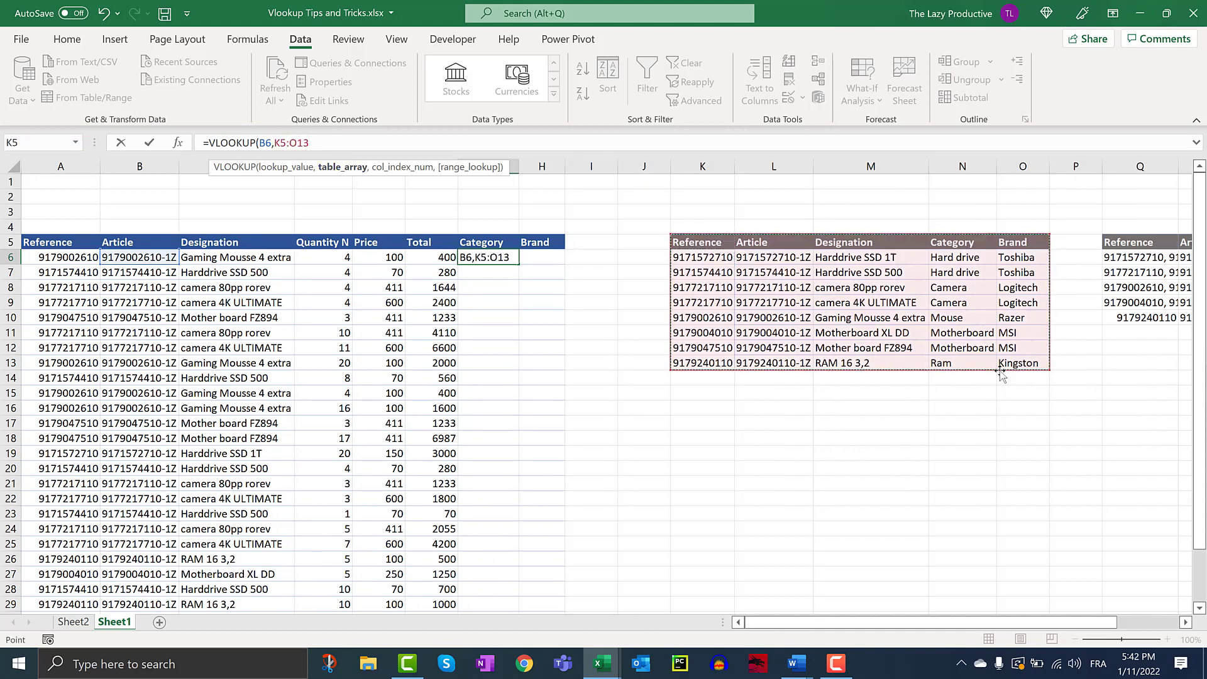
pyautogui.press('F4')
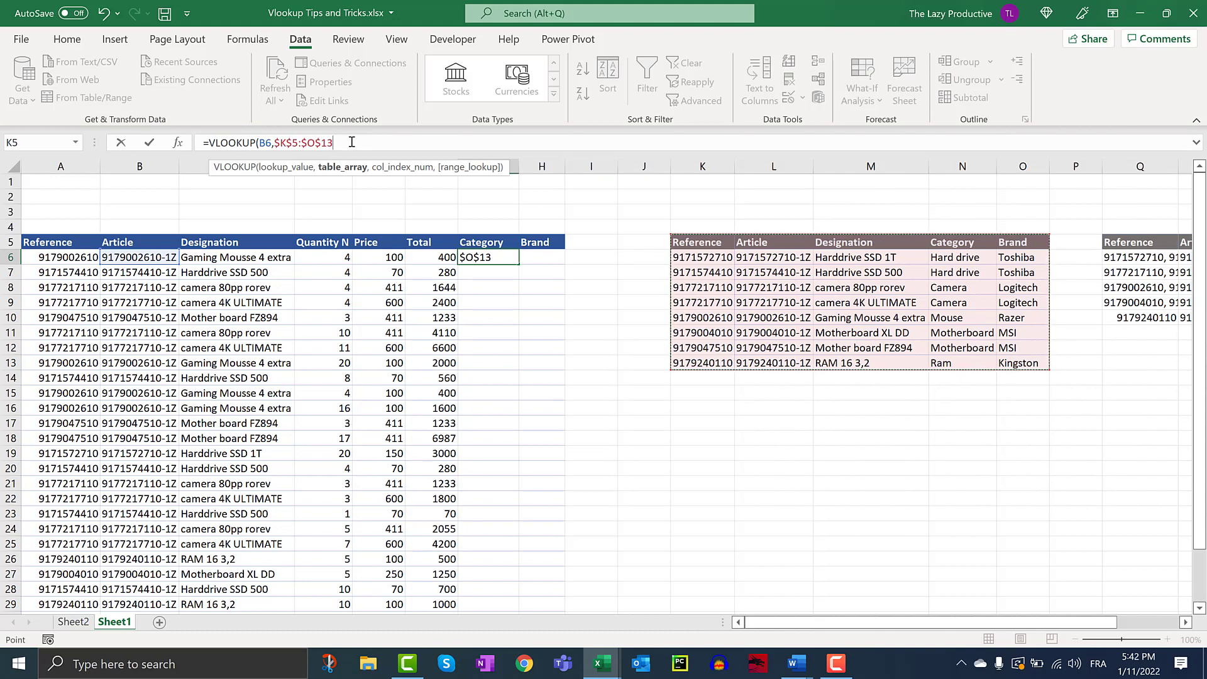
pyautogui.write(',')
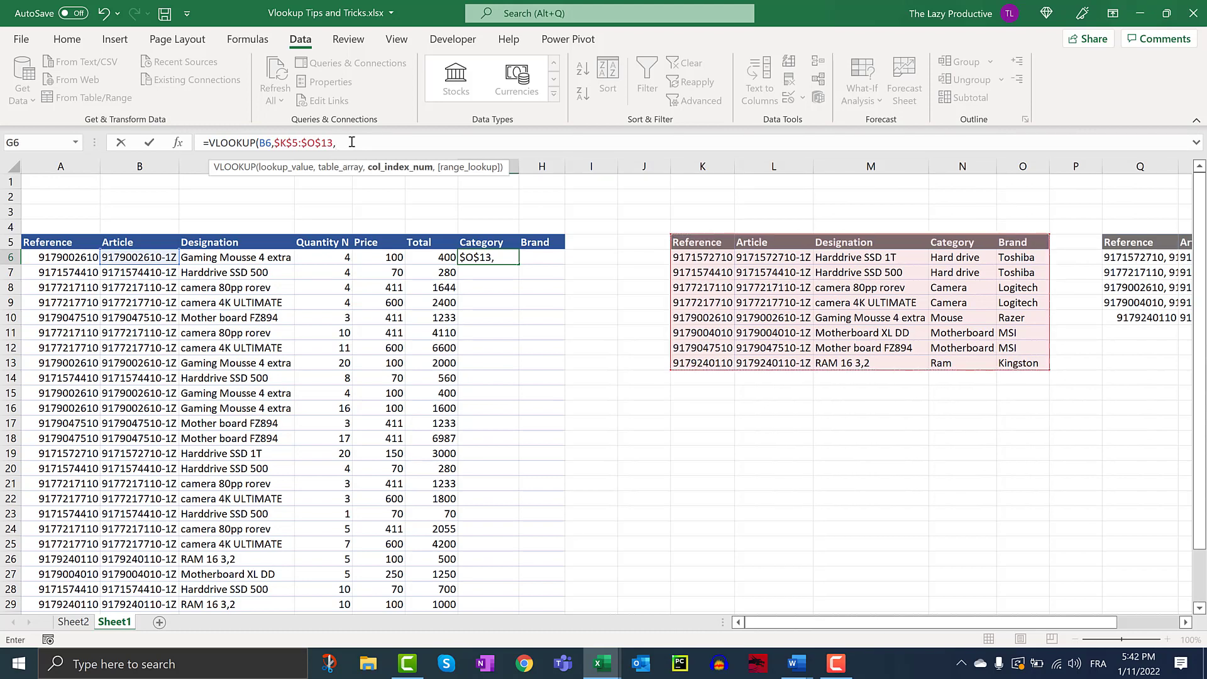
pyautogui.write('4,0)')
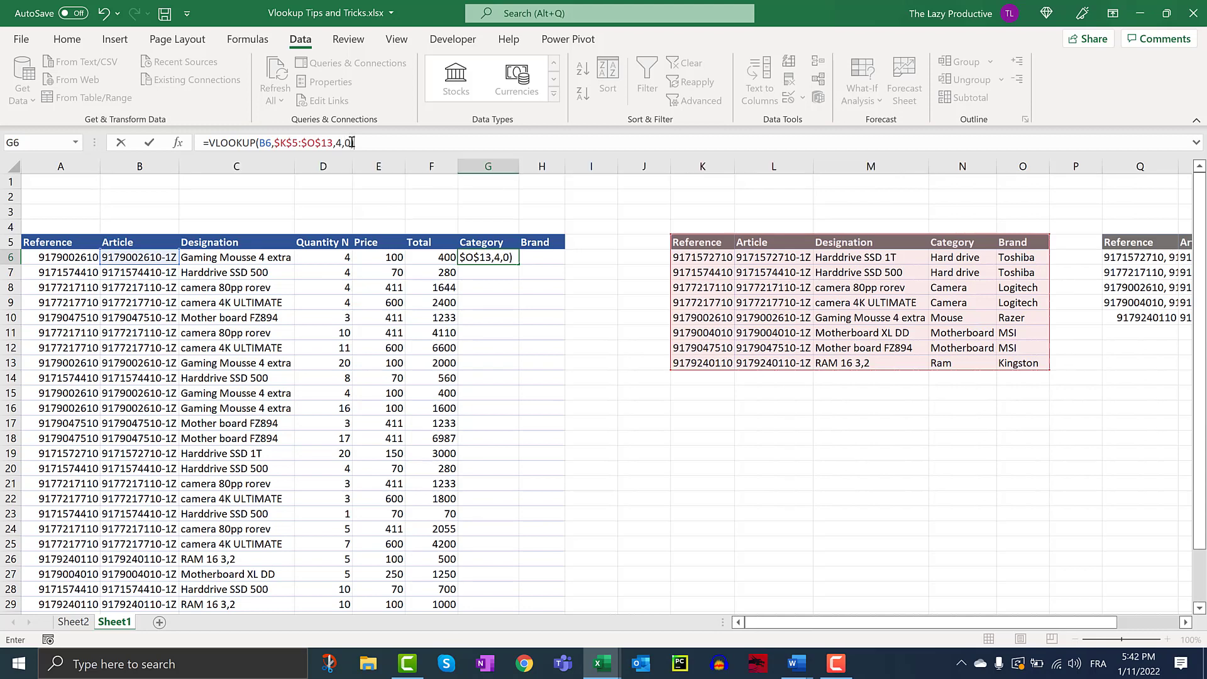
pyautogui.press('Return')
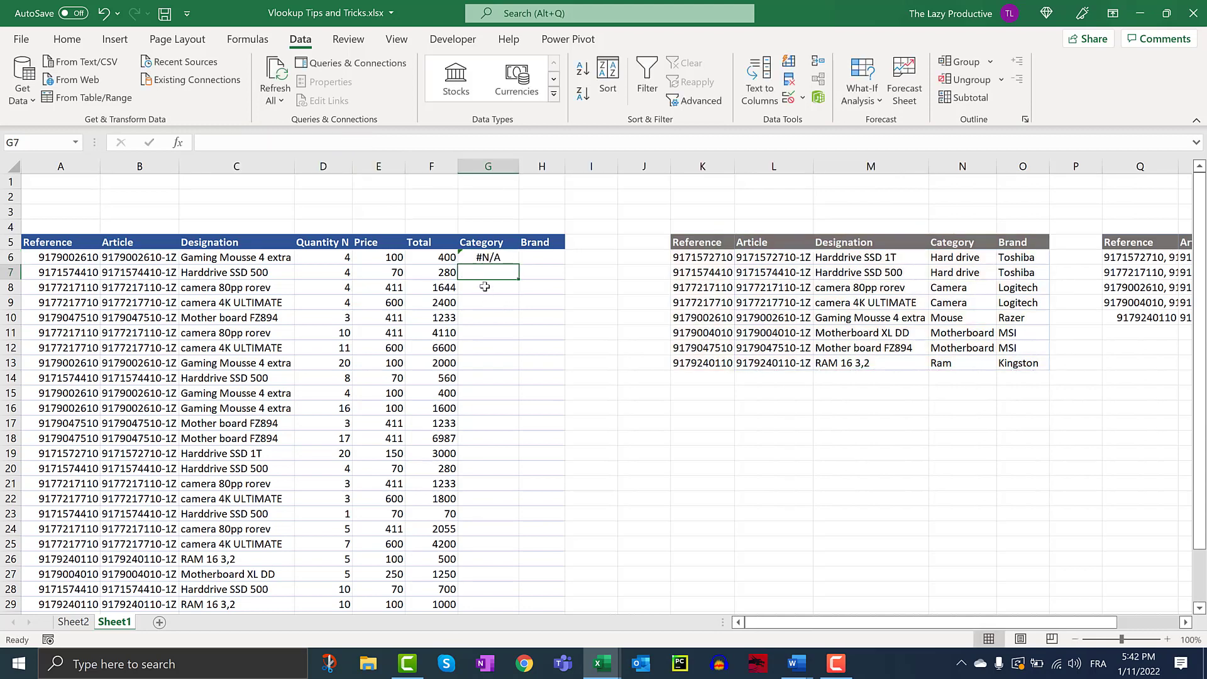
# - Check the Article lookup in G6, and replace the lookup value B6 in its formula with the text "fire"
pyautogui.click(483, 259)
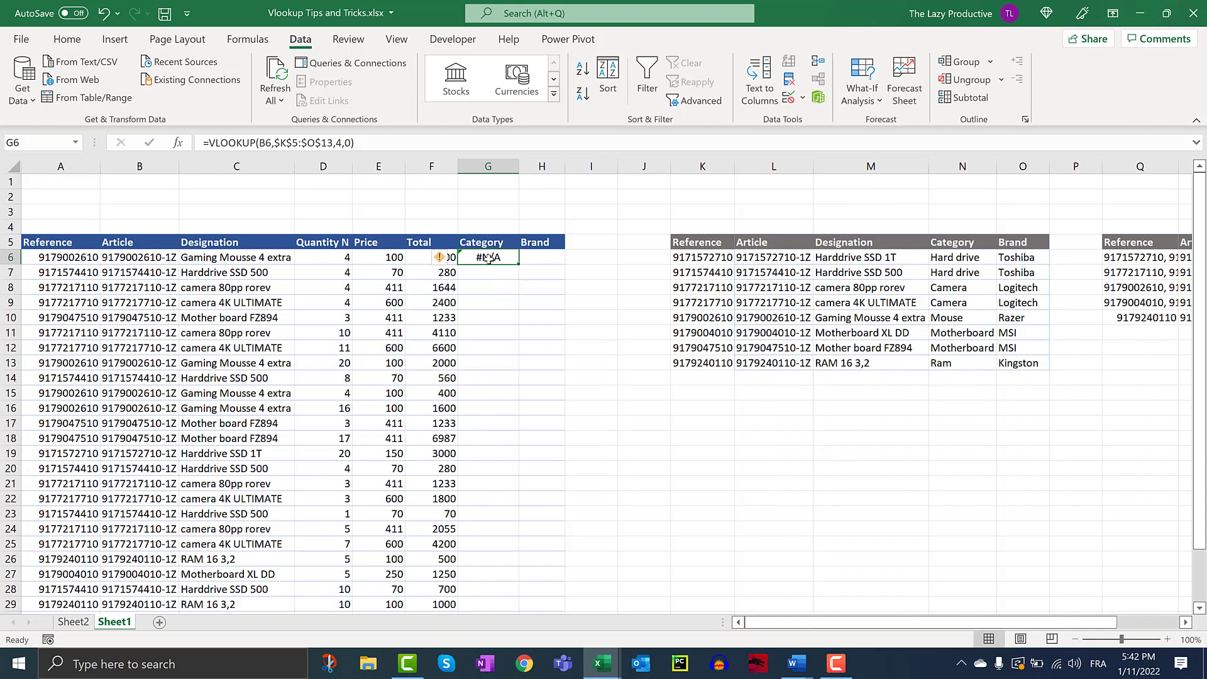
pyautogui.click(128, 254)
pyautogui.click(149, 242)
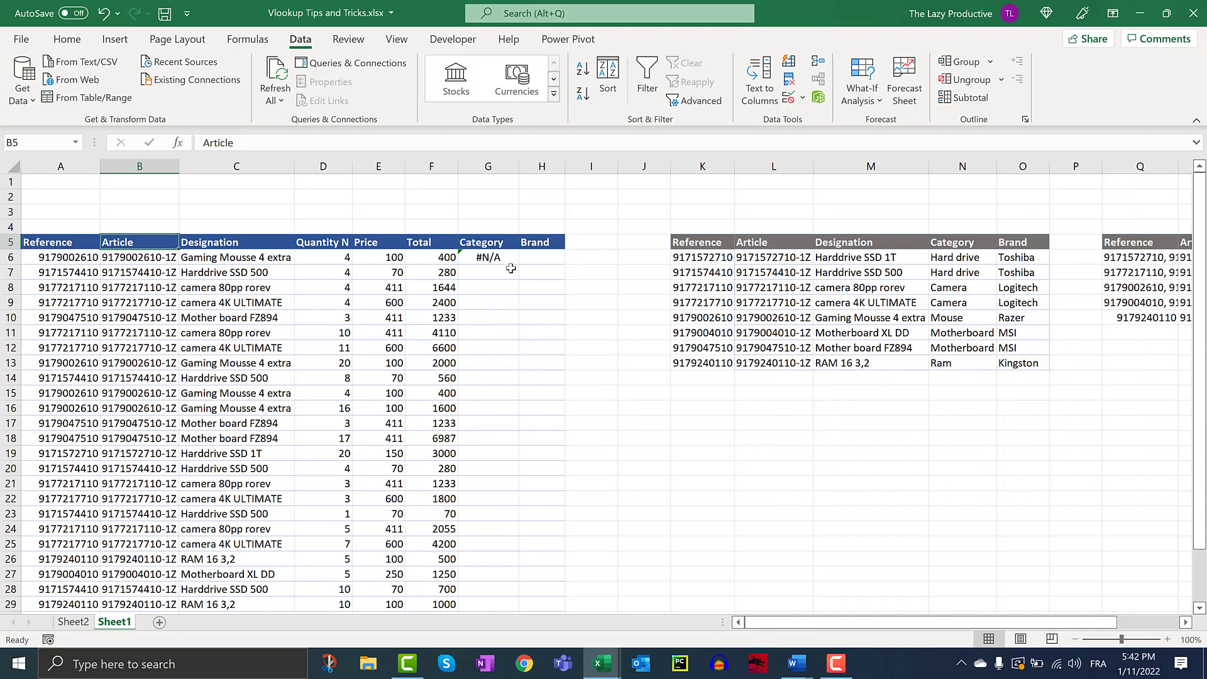
pyautogui.doubleClick(478, 257)
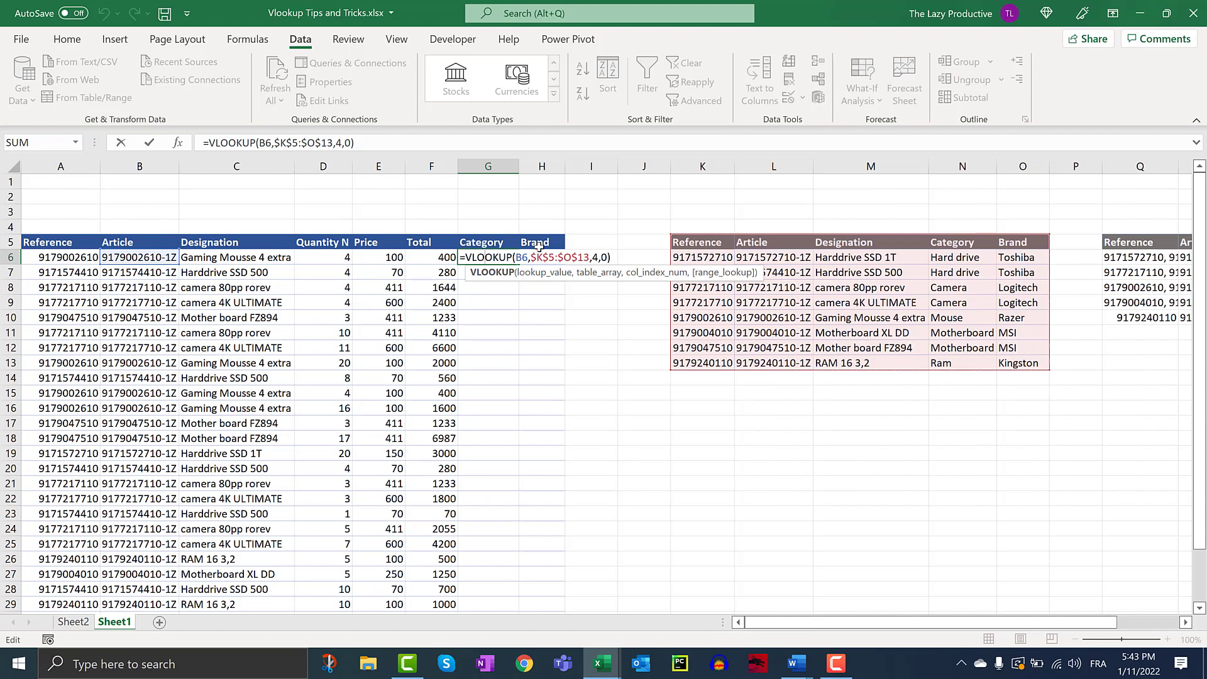
pyautogui.click(270, 143)
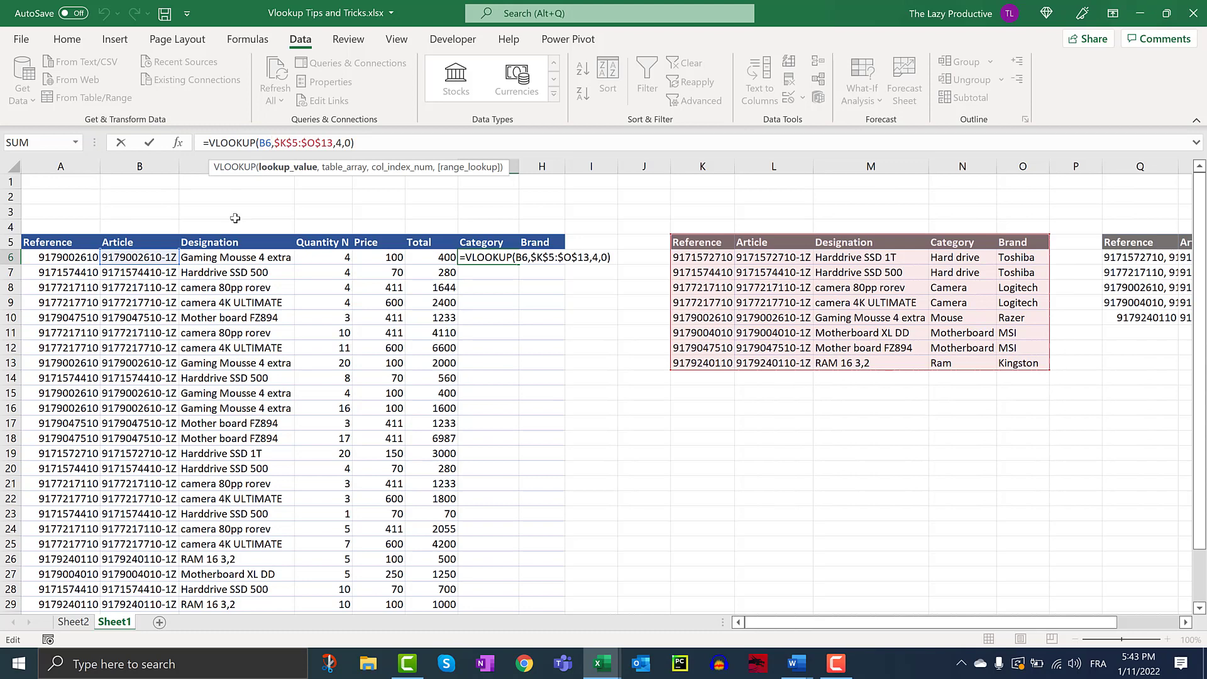
pyautogui.press('BackSpace')
pyautogui.press('BackSpace')
pyautogui.write('"')
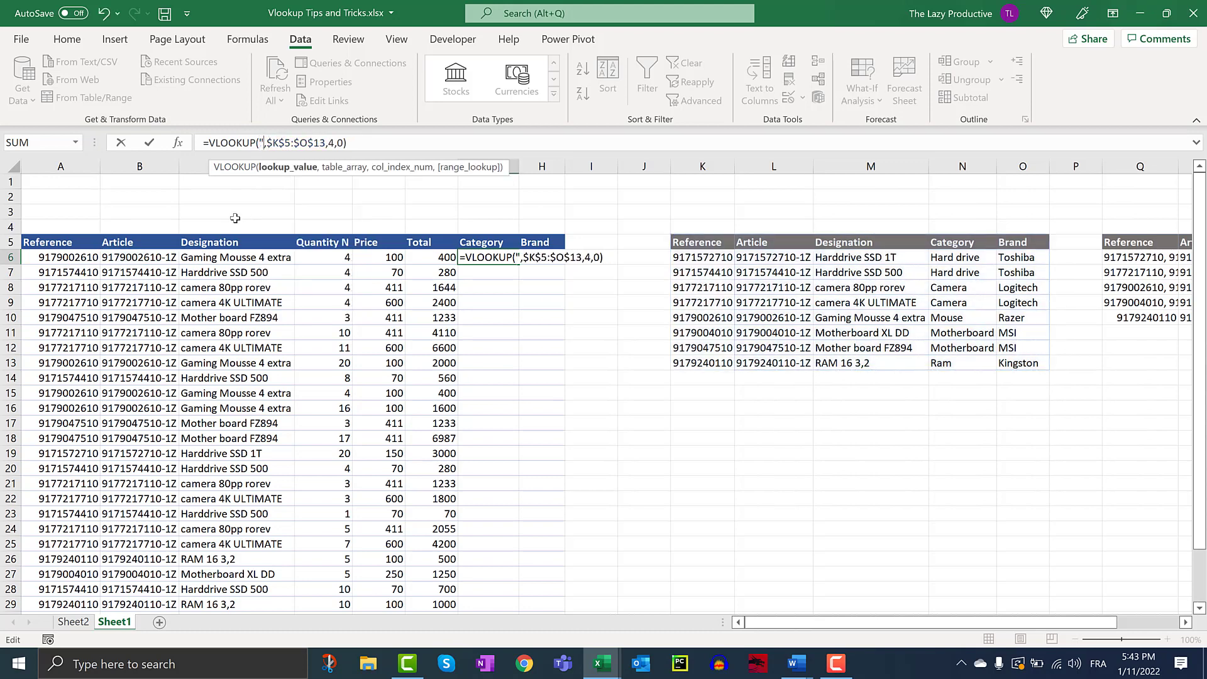
pyautogui.write('fire')
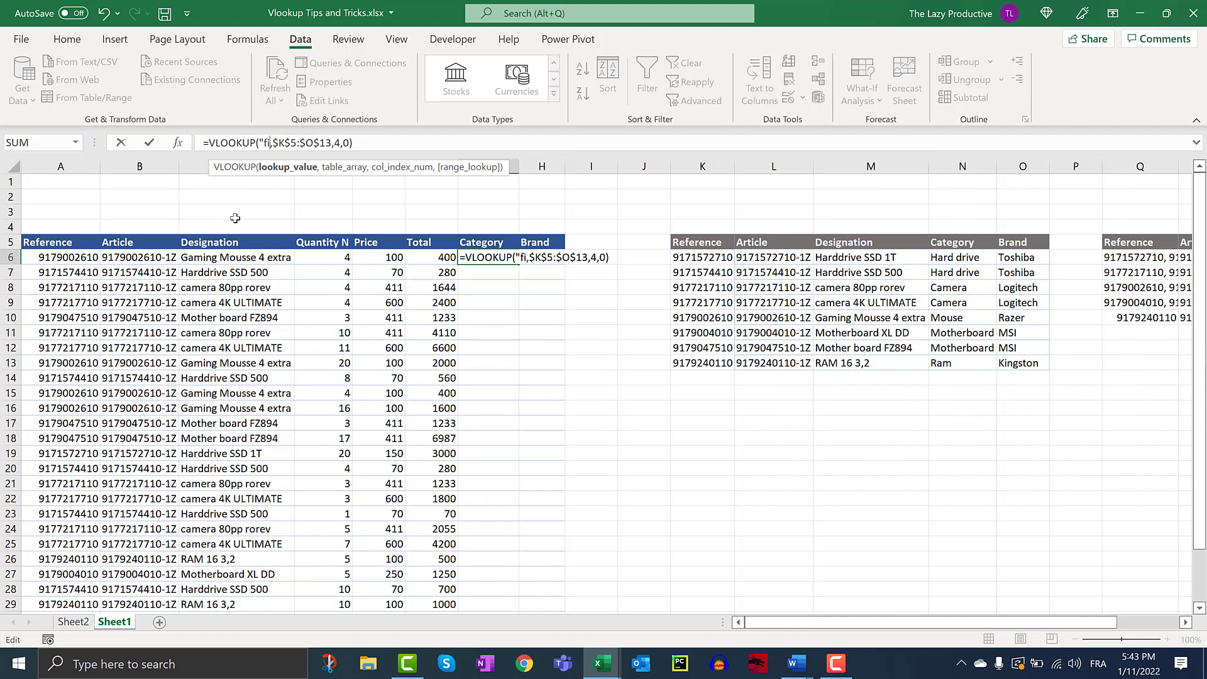
pyautogui.write('"')
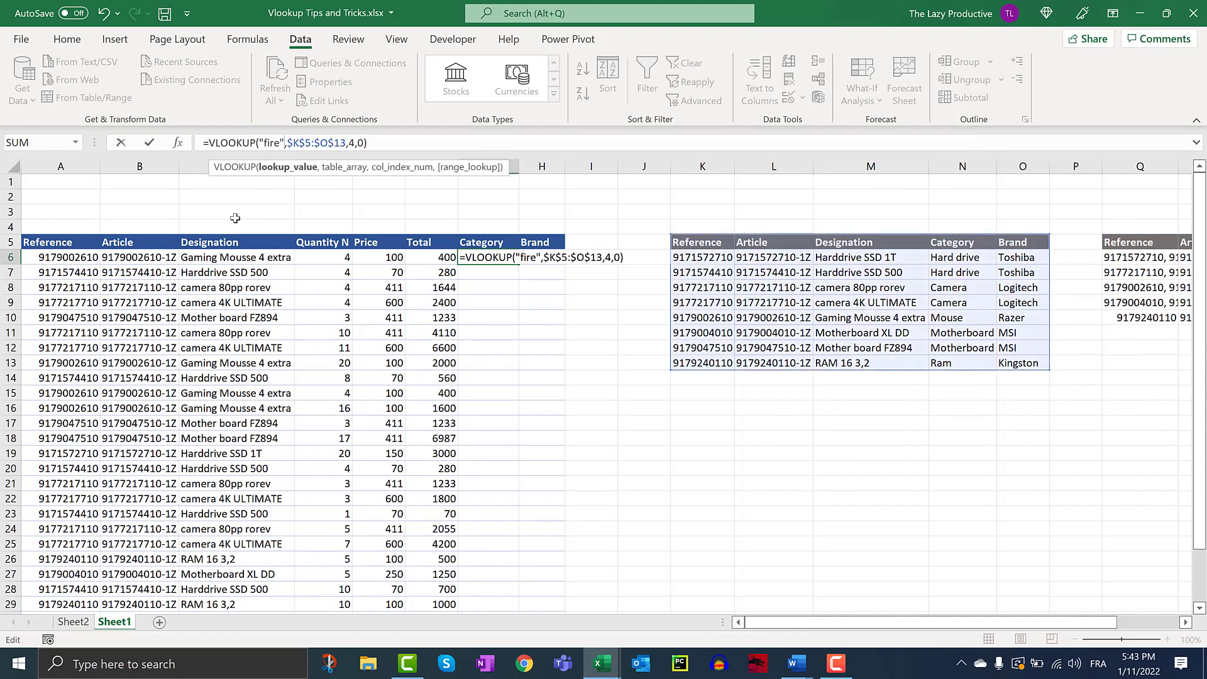
pyautogui.press('Return')
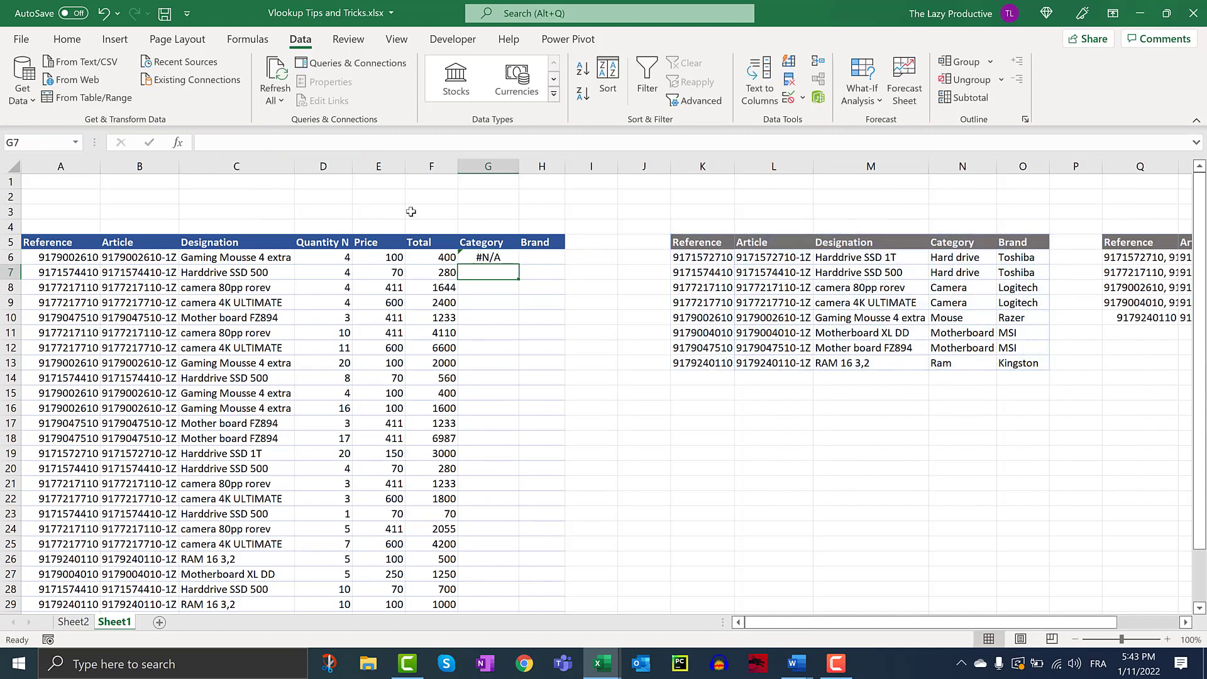
# - Try "fire" as the reference in K9 of the lookup table, compare its category with G6, and undo the entry
pyautogui.click(707, 274)
pyautogui.click(495, 256)
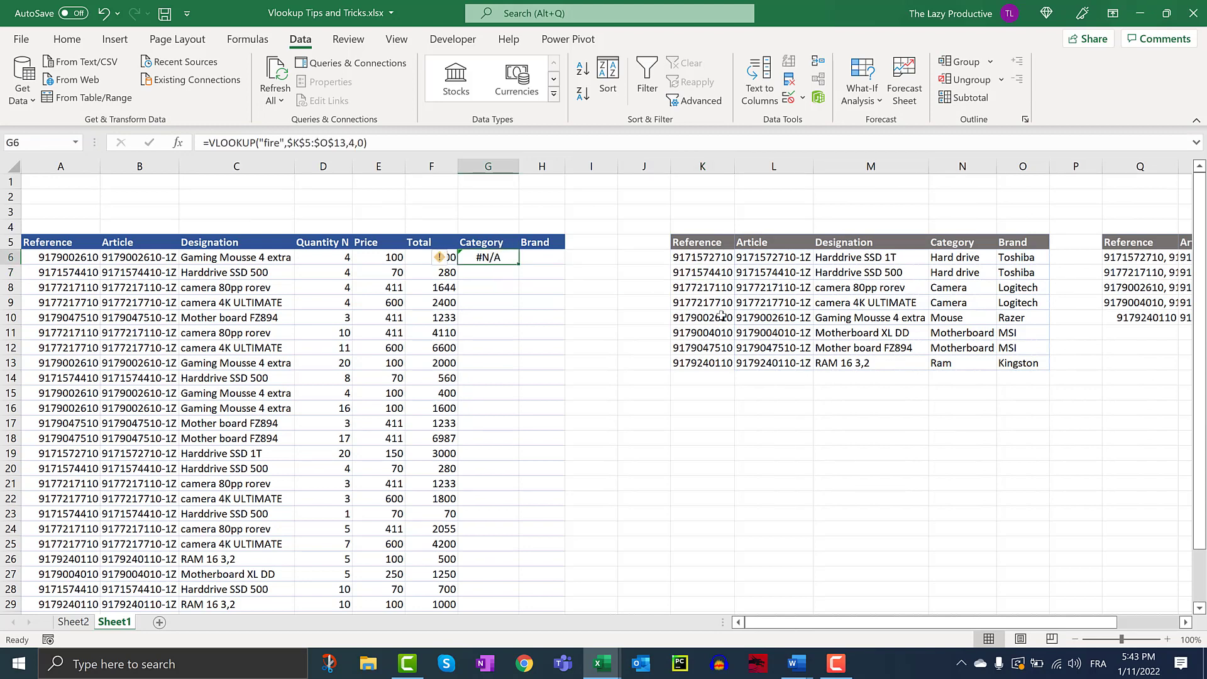
pyautogui.click(721, 304)
pyautogui.write('fire')
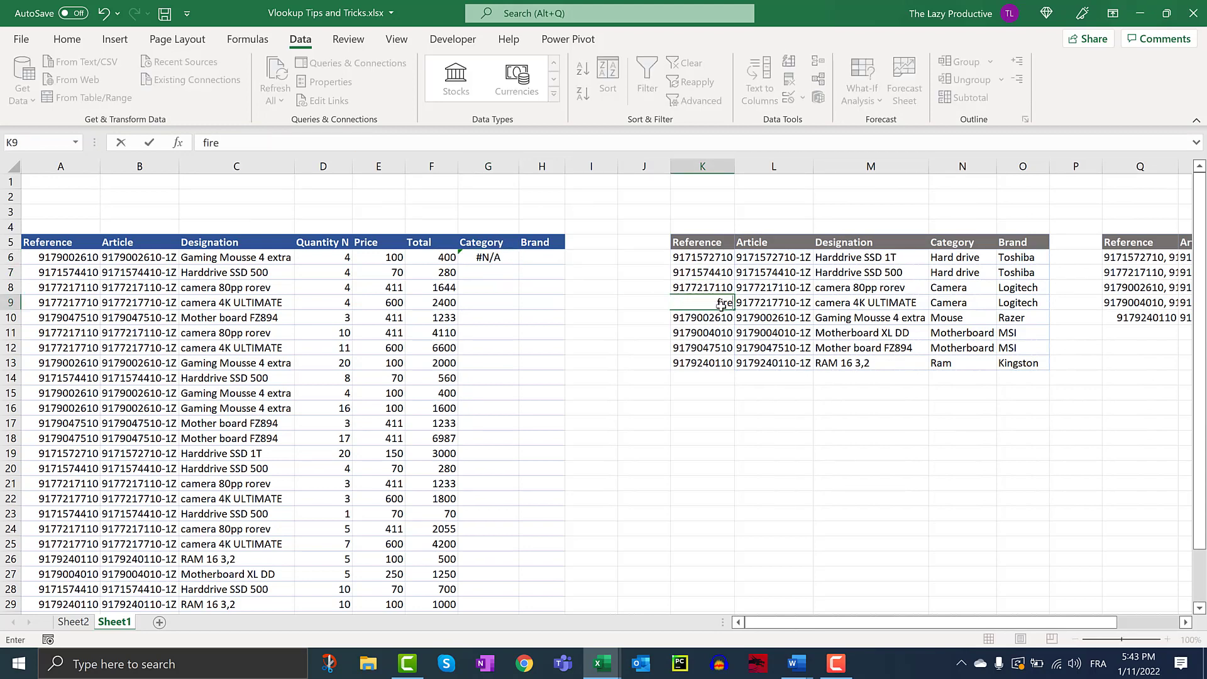
pyautogui.press('Return')
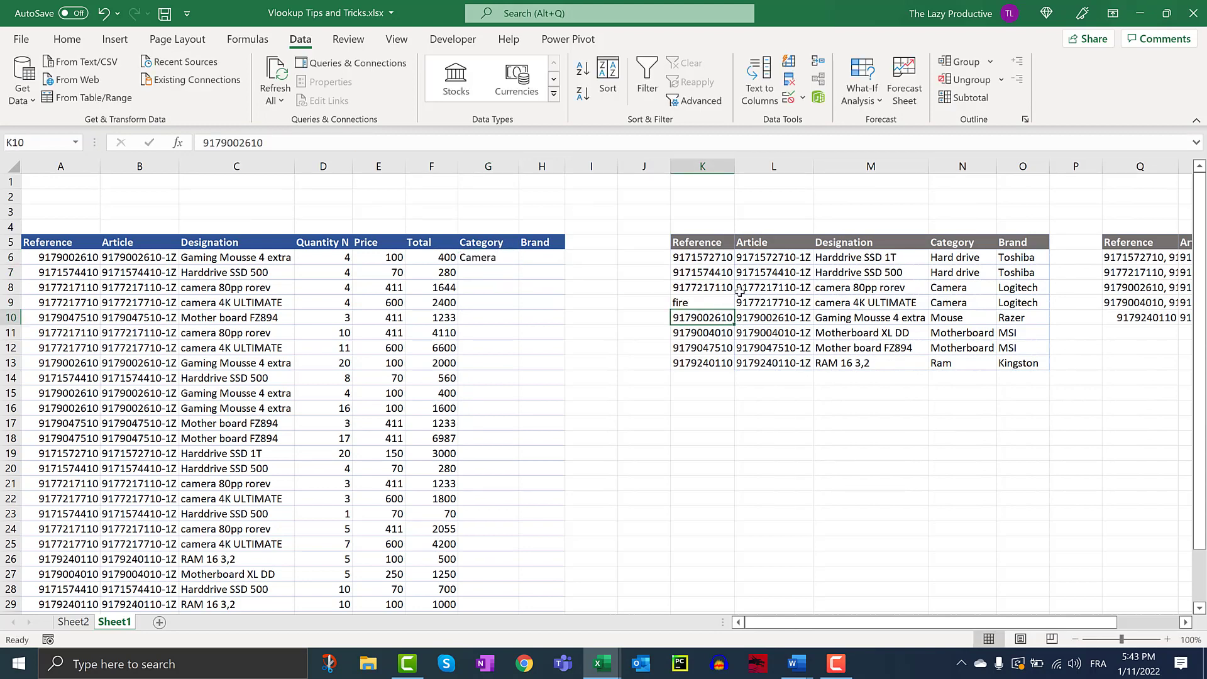
pyautogui.click(729, 303)
pyautogui.click(964, 303)
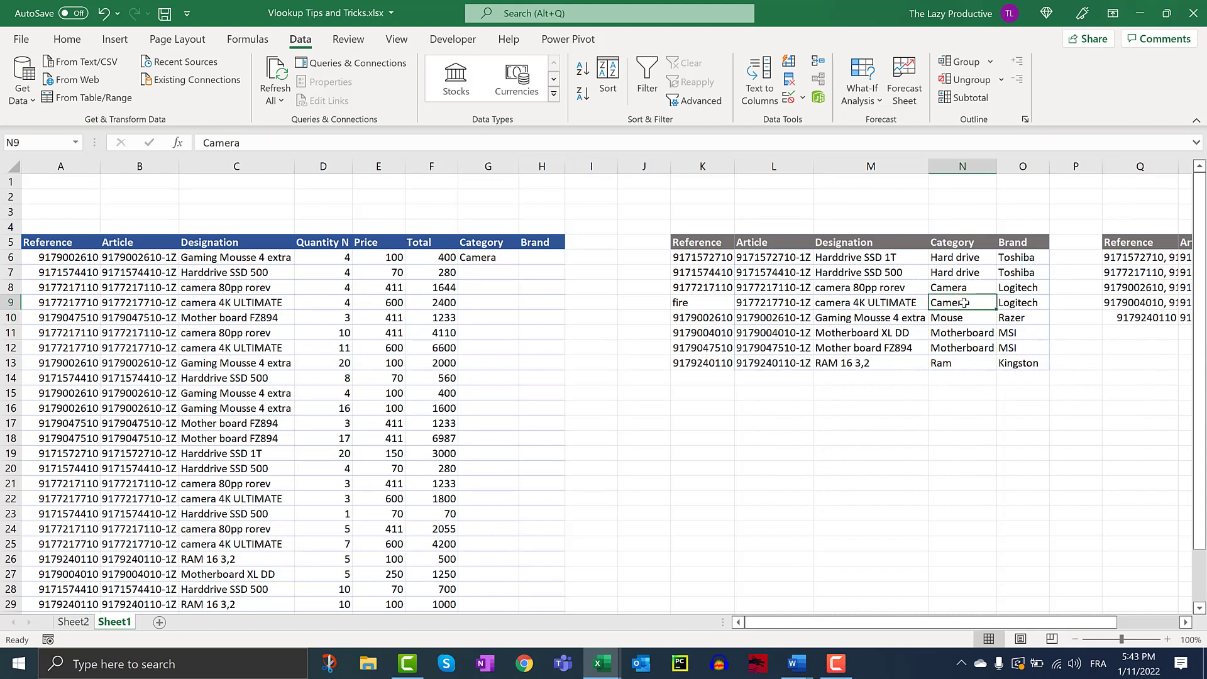
pyautogui.hotkey('ctrl', 'z')
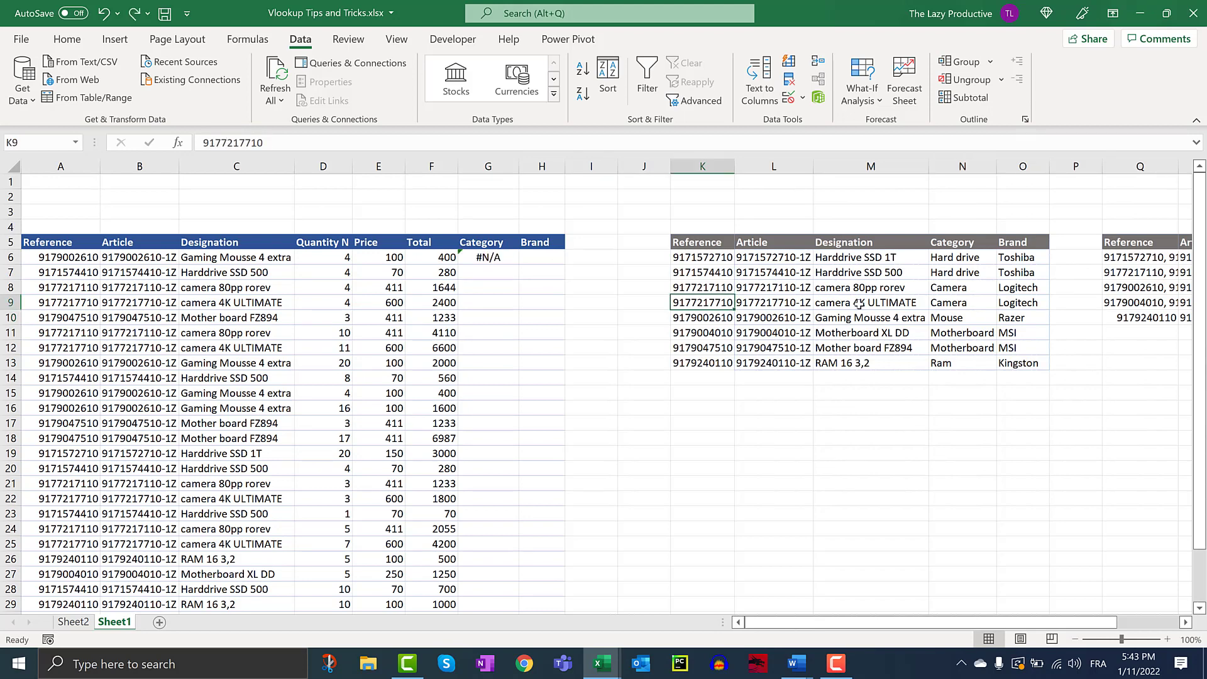
# - Replace the lookup value "fire" in the G6 formula with LEFT(B6,10), keeping the rest of the VLOOKUP
pyautogui.click(481, 259)
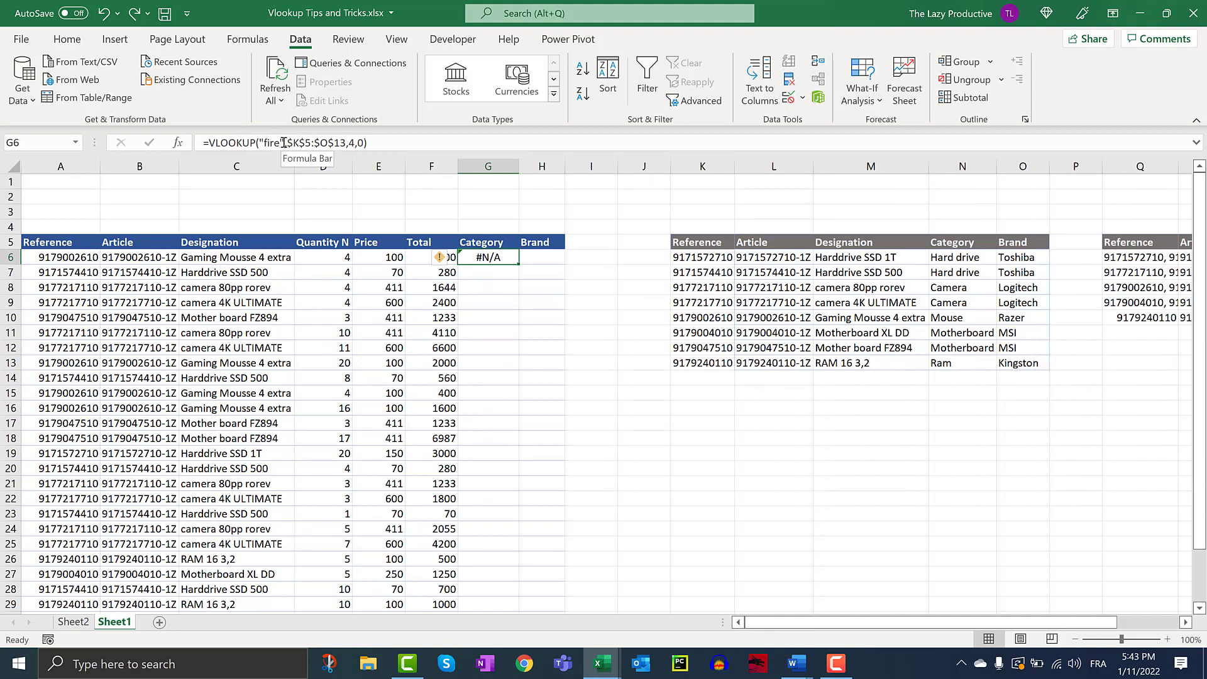
pyautogui.moveTo(283, 143); pyautogui.dragTo(259, 143)
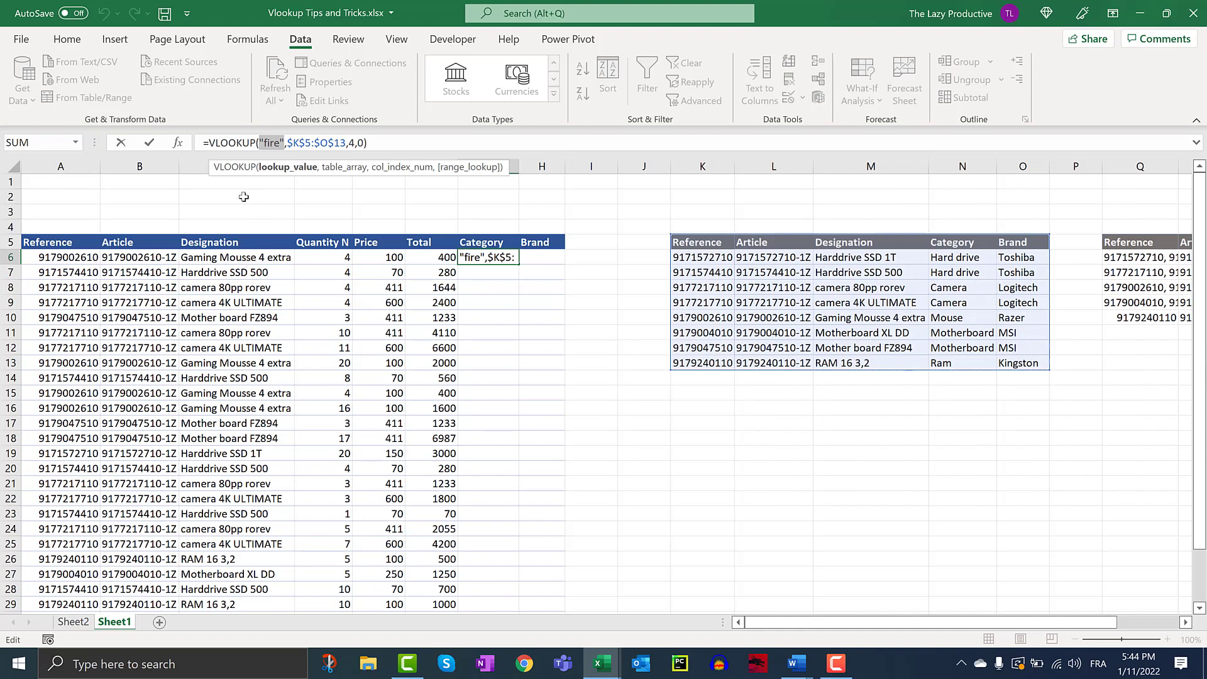
pyautogui.write('left')
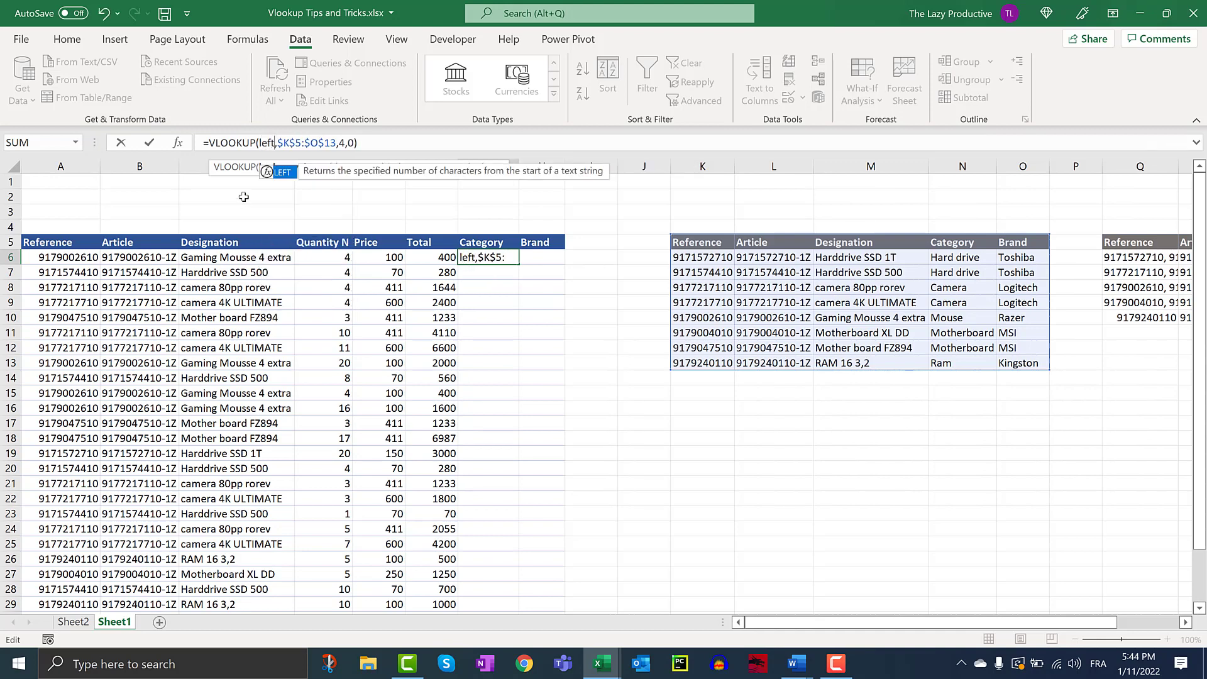
pyautogui.write('(')
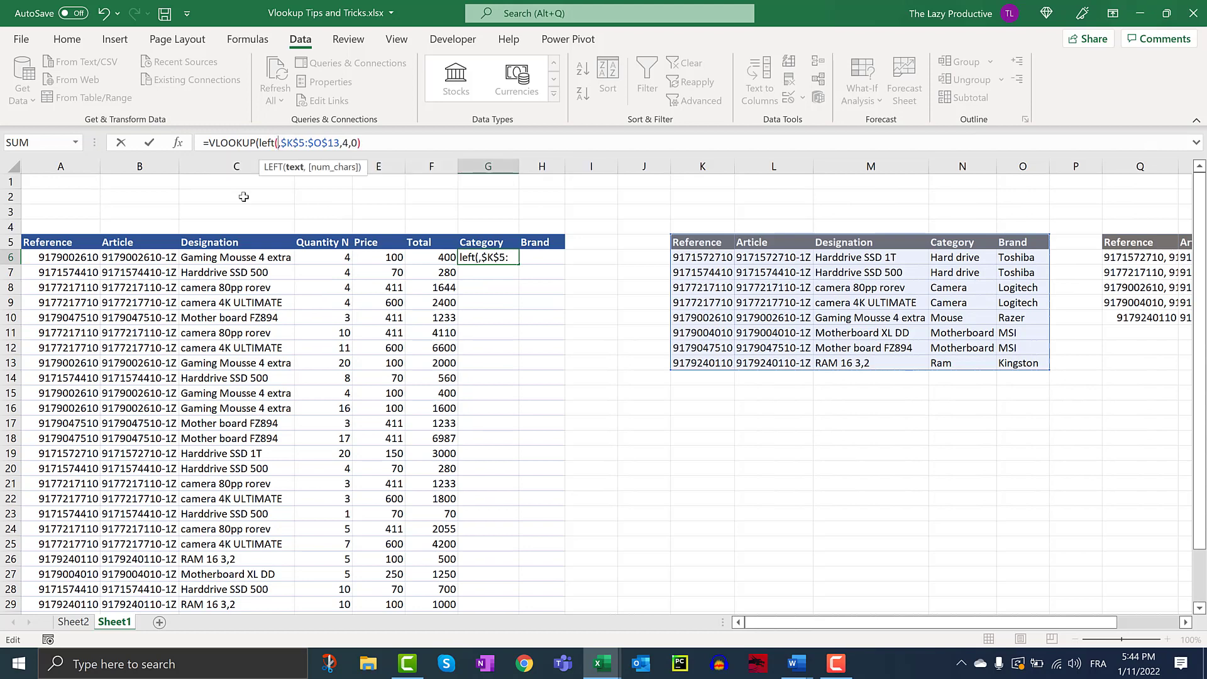
pyautogui.click(152, 255)
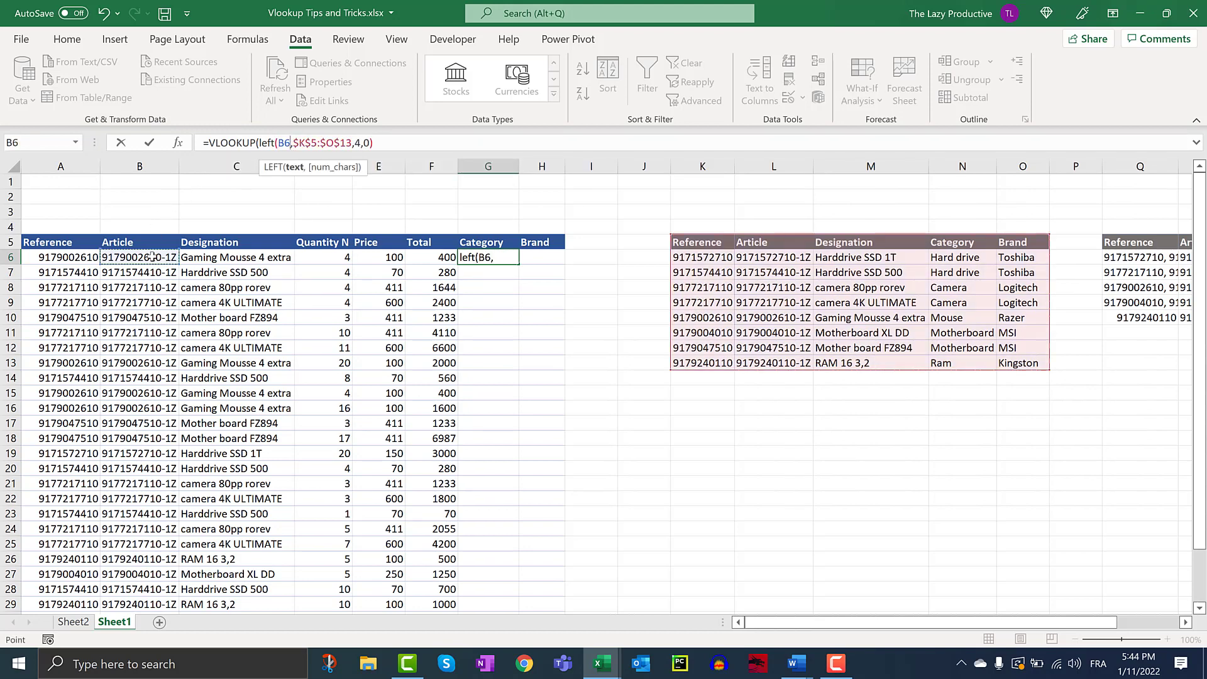
pyautogui.write(',10')
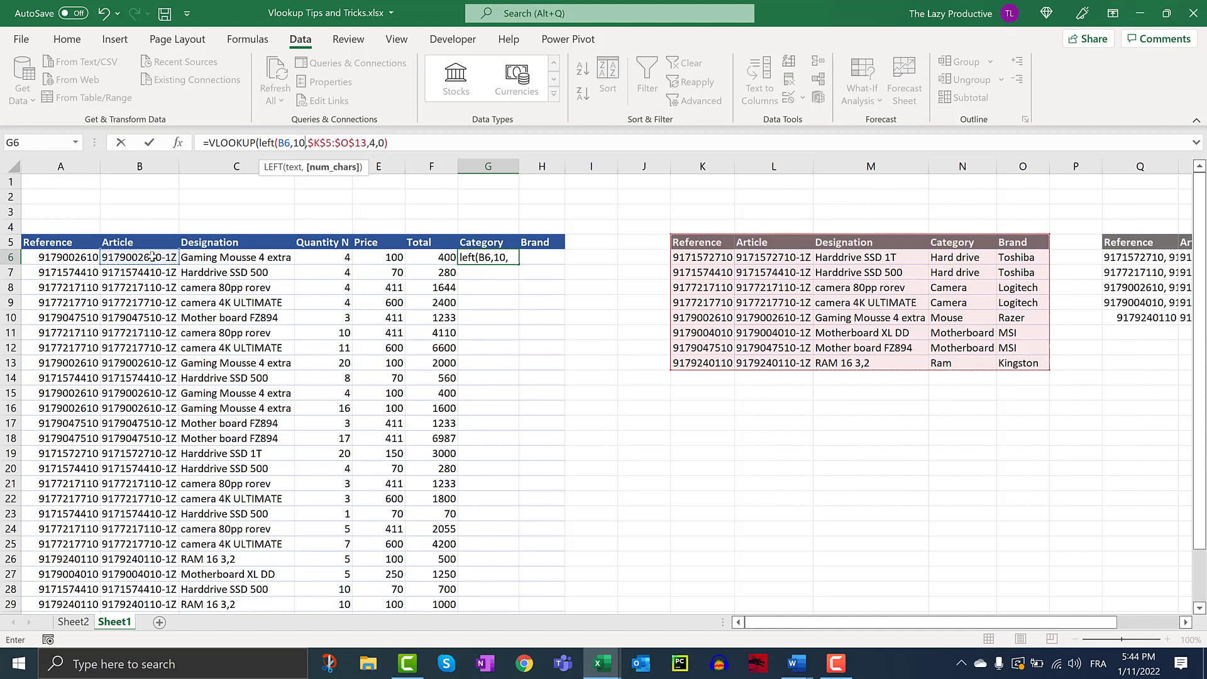
pyautogui.write(')')
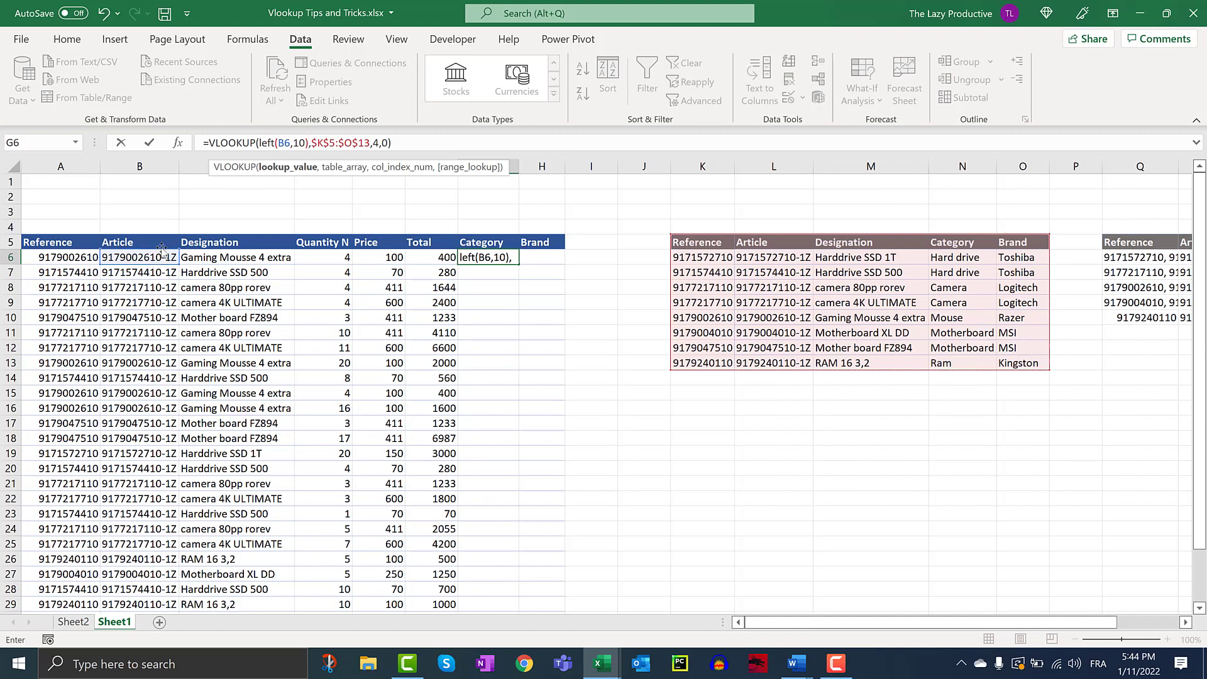
pyautogui.click(286, 143)
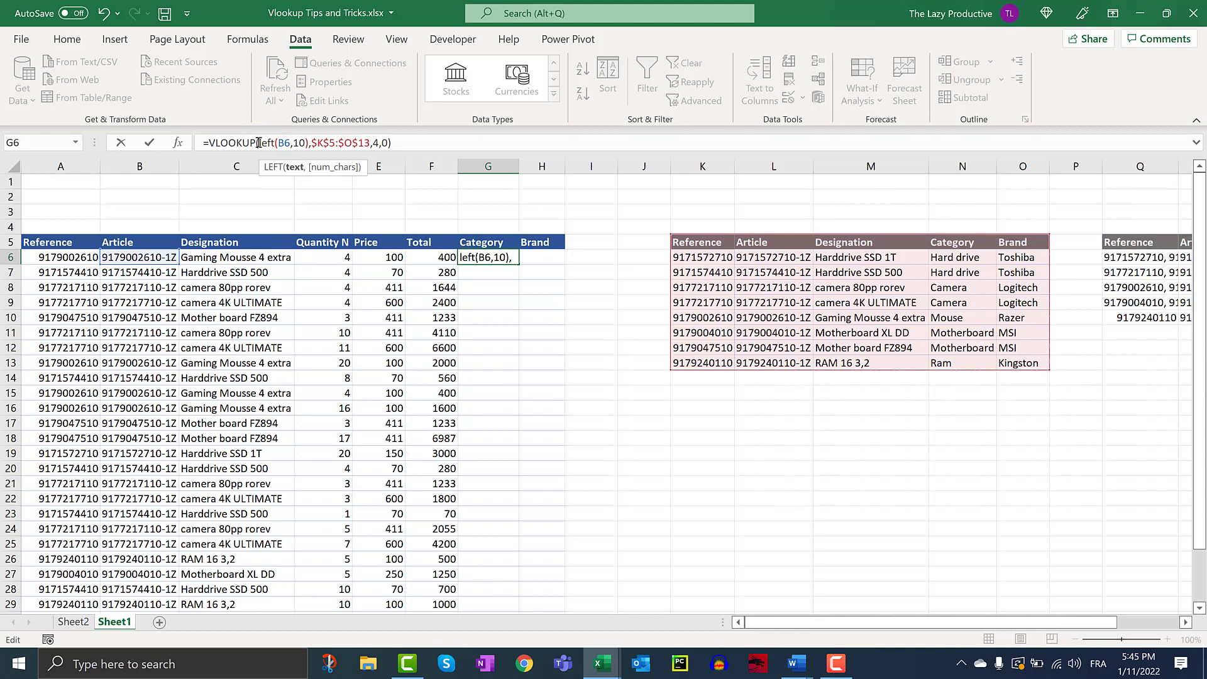
pyautogui.moveTo(260, 143); pyautogui.dragTo(309, 143)
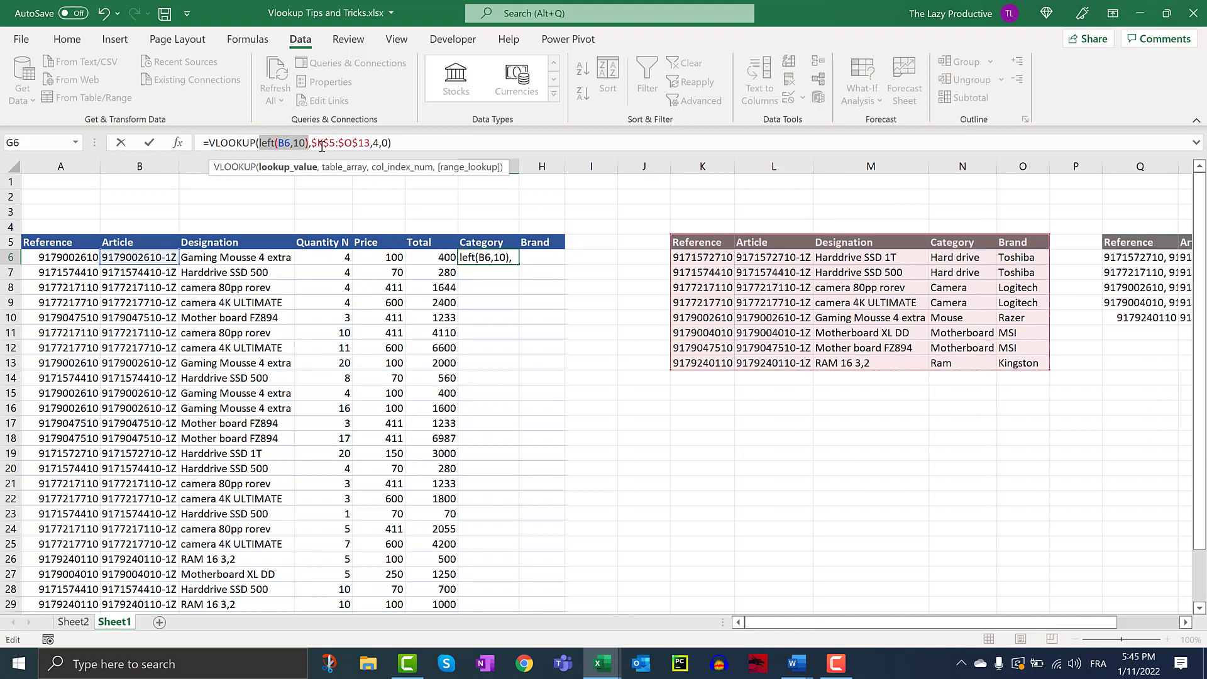
pyautogui.click(299, 142)
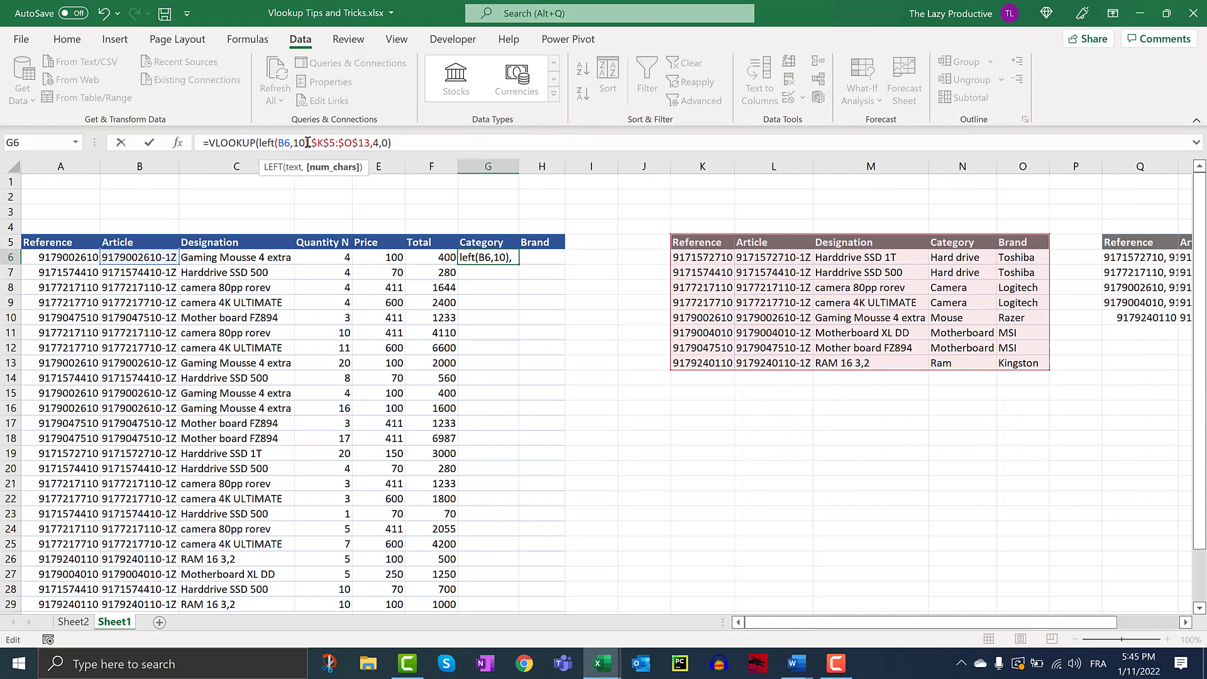
pyautogui.moveTo(307, 142); pyautogui.dragTo(263, 146)
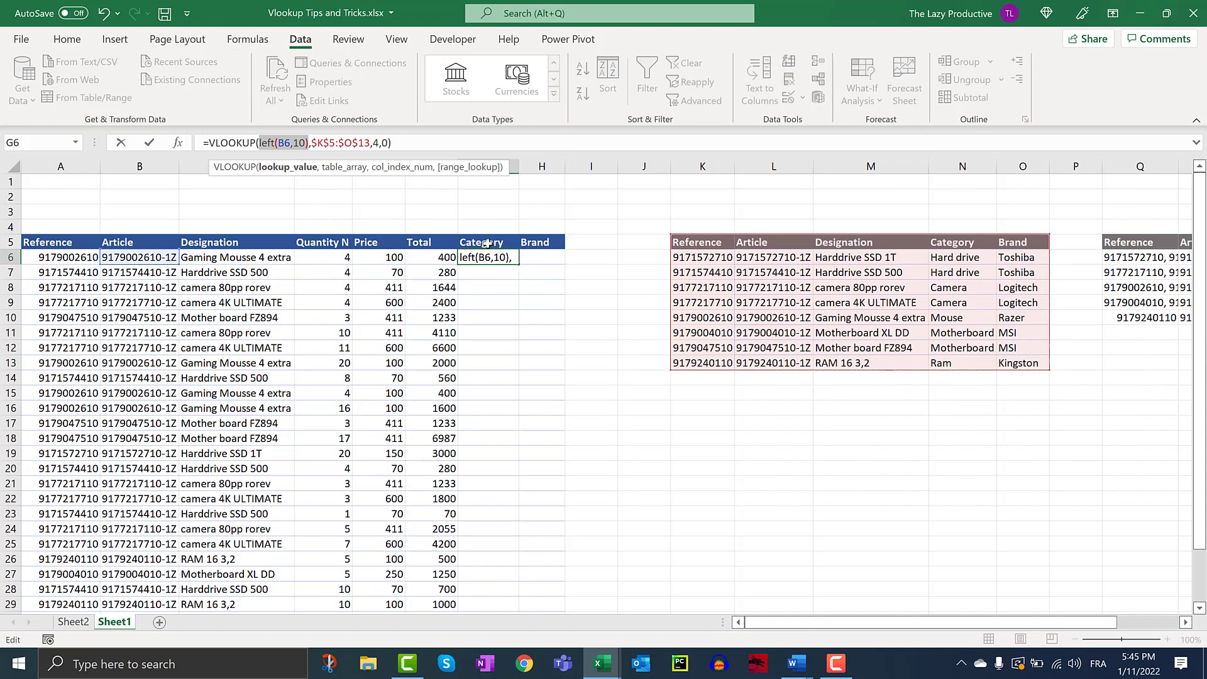
pyautogui.press('Return')
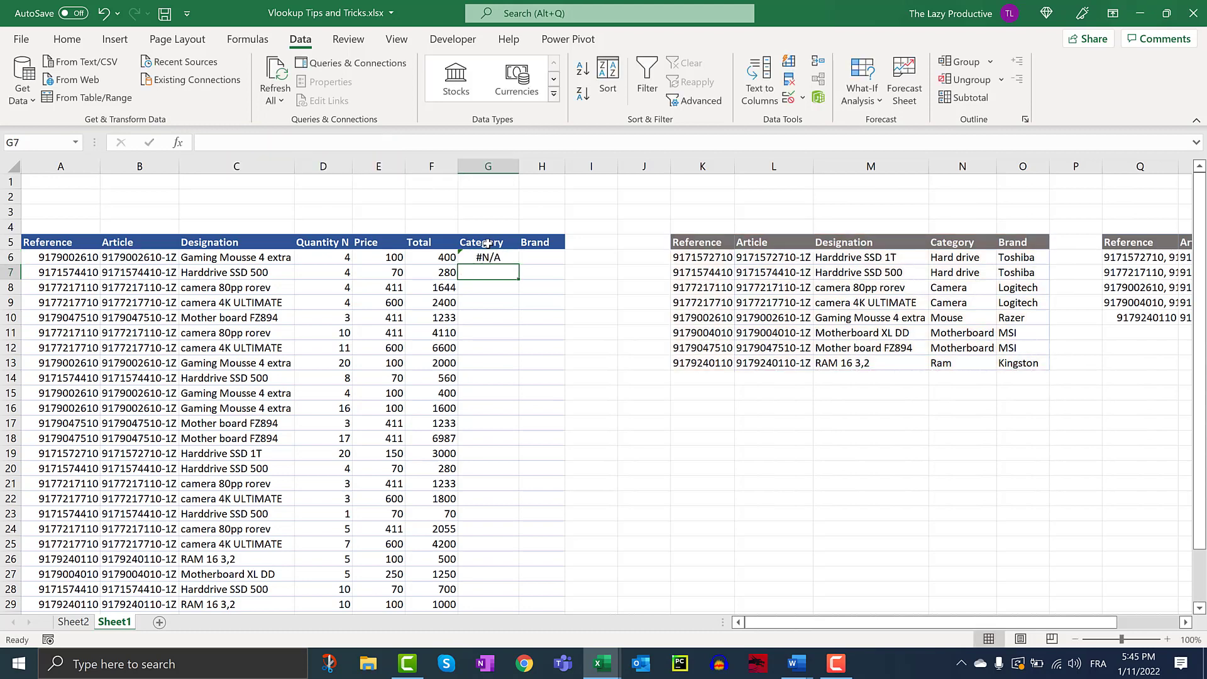
# - Evaluate the G6 formula step by step through the LEFT result to examine its lookup value, and close the evaluation
pyautogui.click(494, 258)
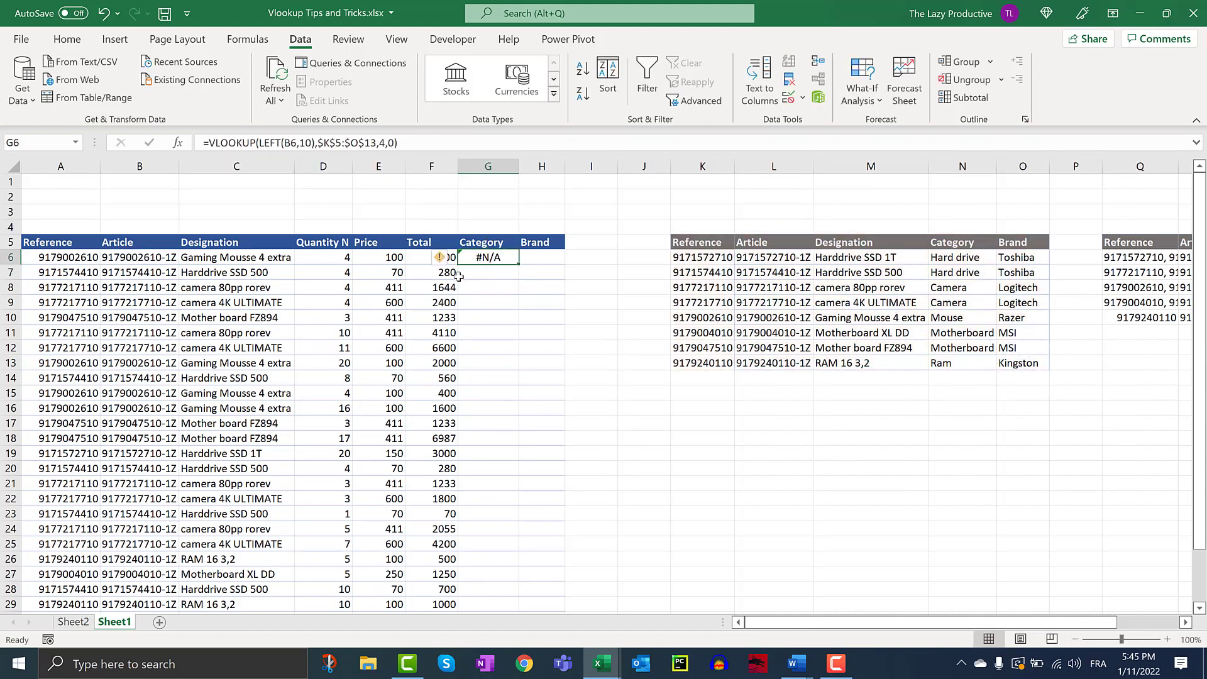
pyautogui.click(246, 39)
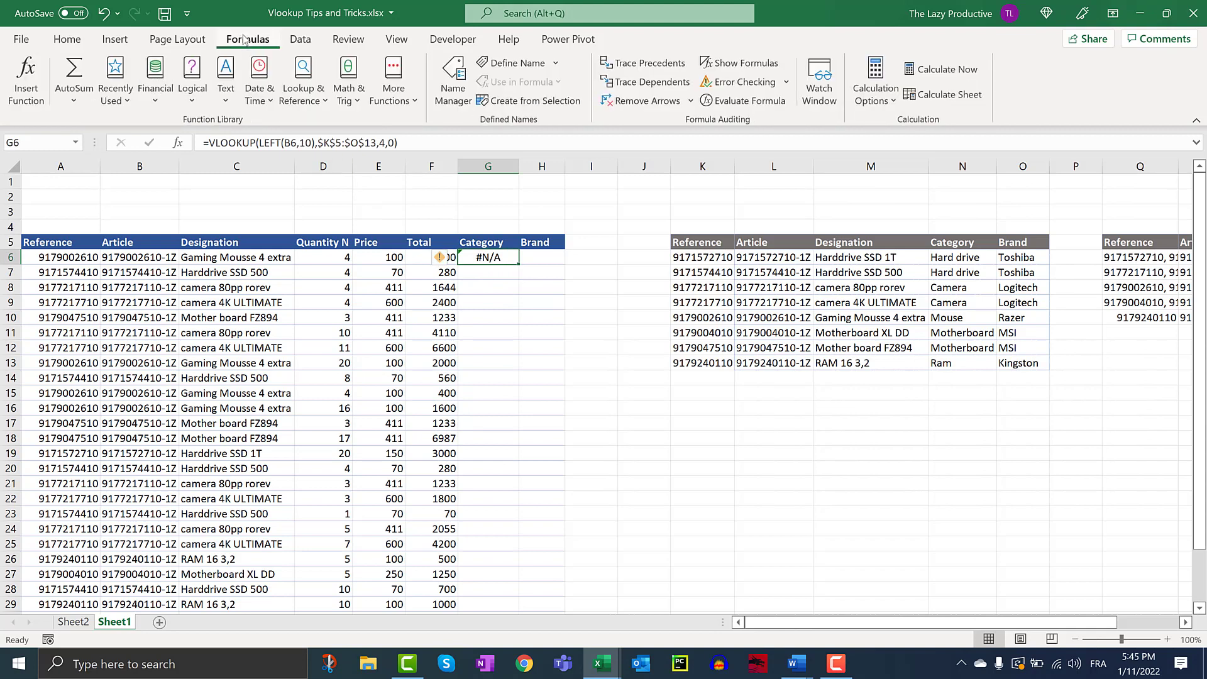
pyautogui.click(759, 104)
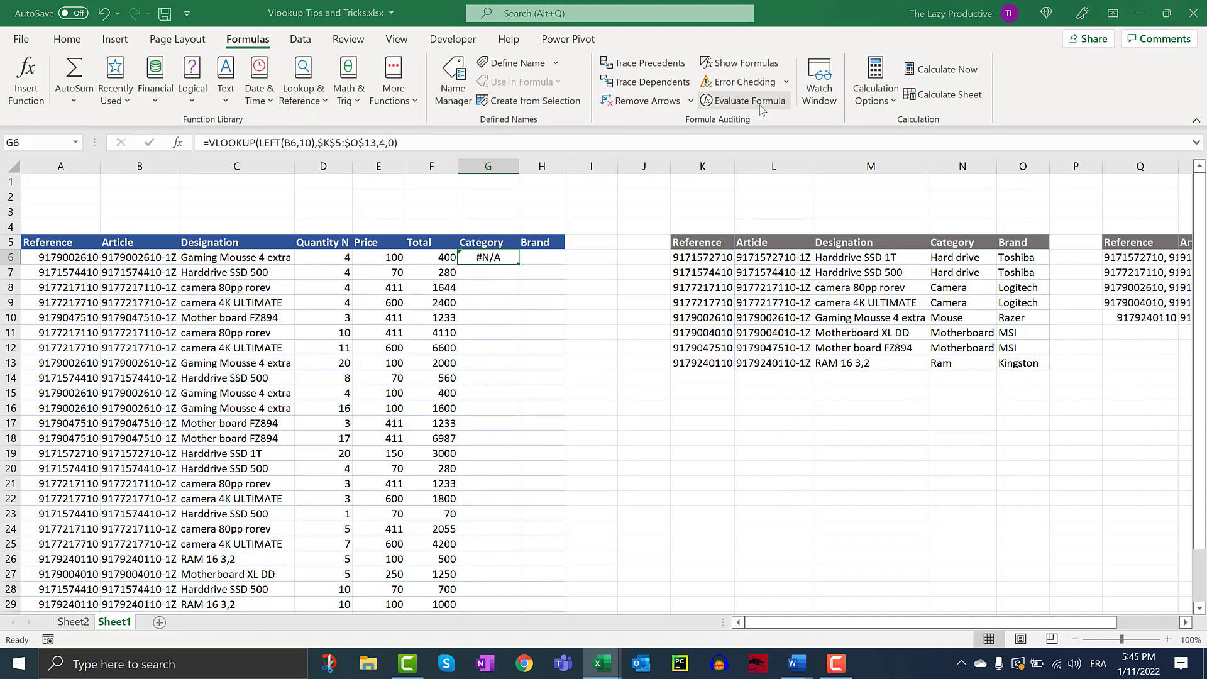
pyautogui.moveTo(667, 87); pyautogui.dragTo(755, 81)
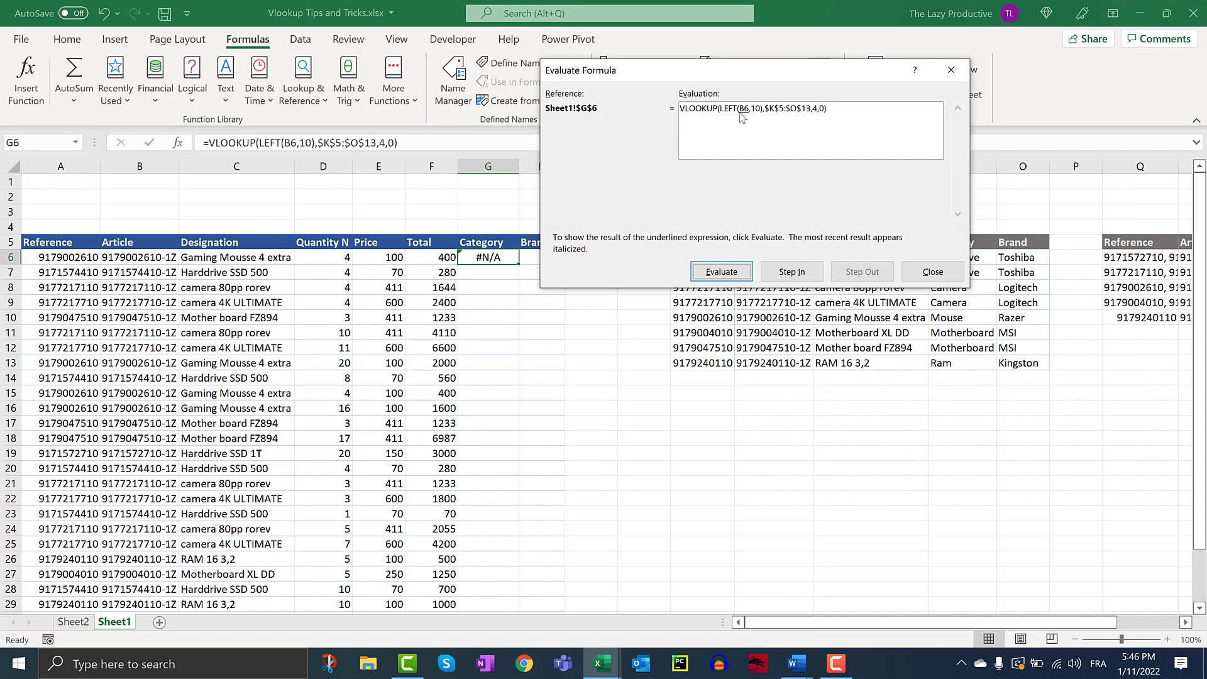
pyautogui.click(732, 278)
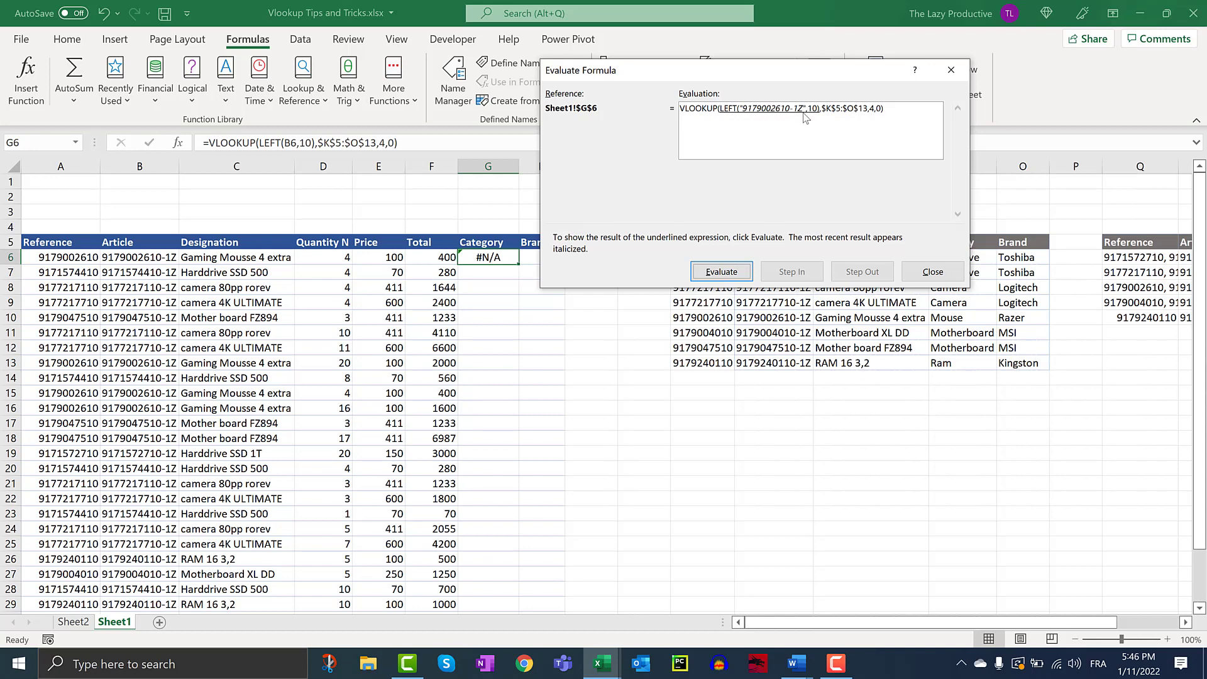
pyautogui.click(721, 271)
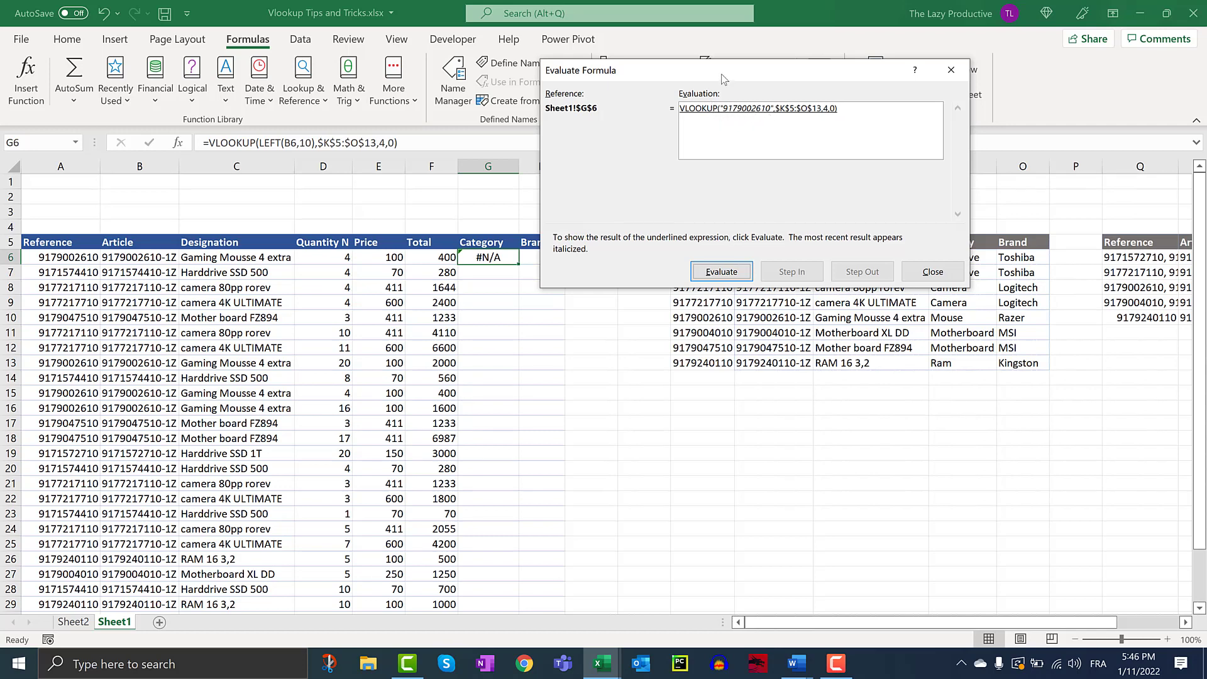
pyautogui.moveTo(723, 78); pyautogui.dragTo(406, 63)
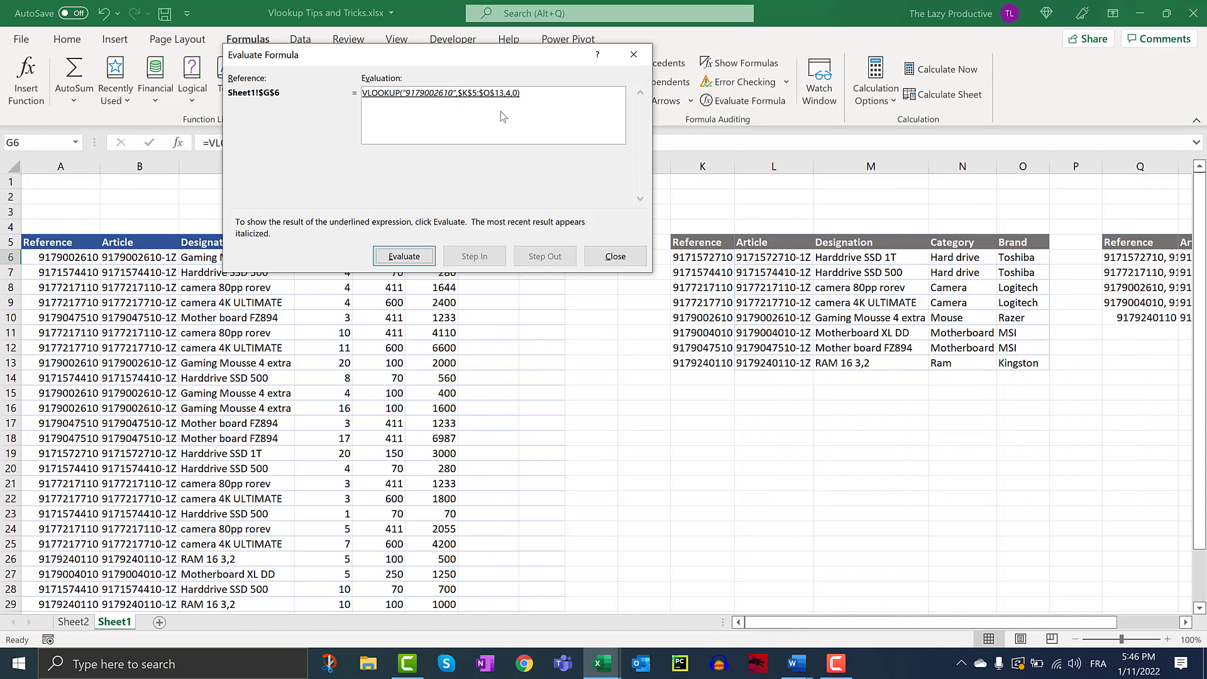
pyautogui.click(614, 260)
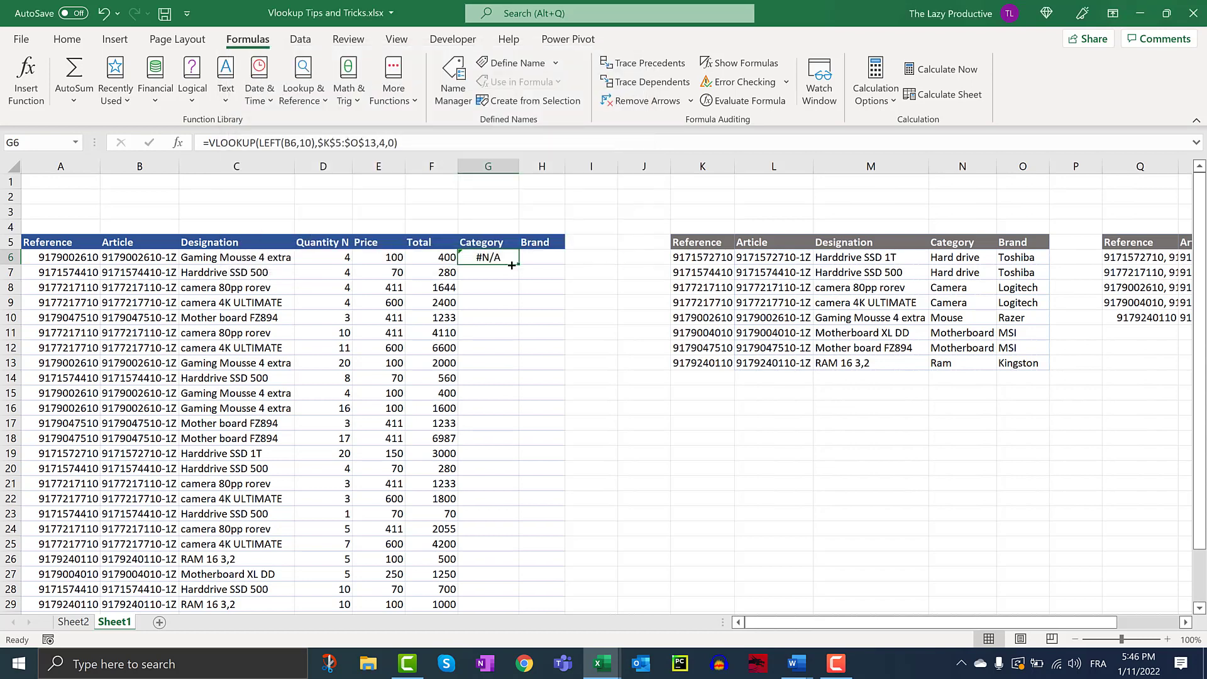
pyautogui.click(478, 292)
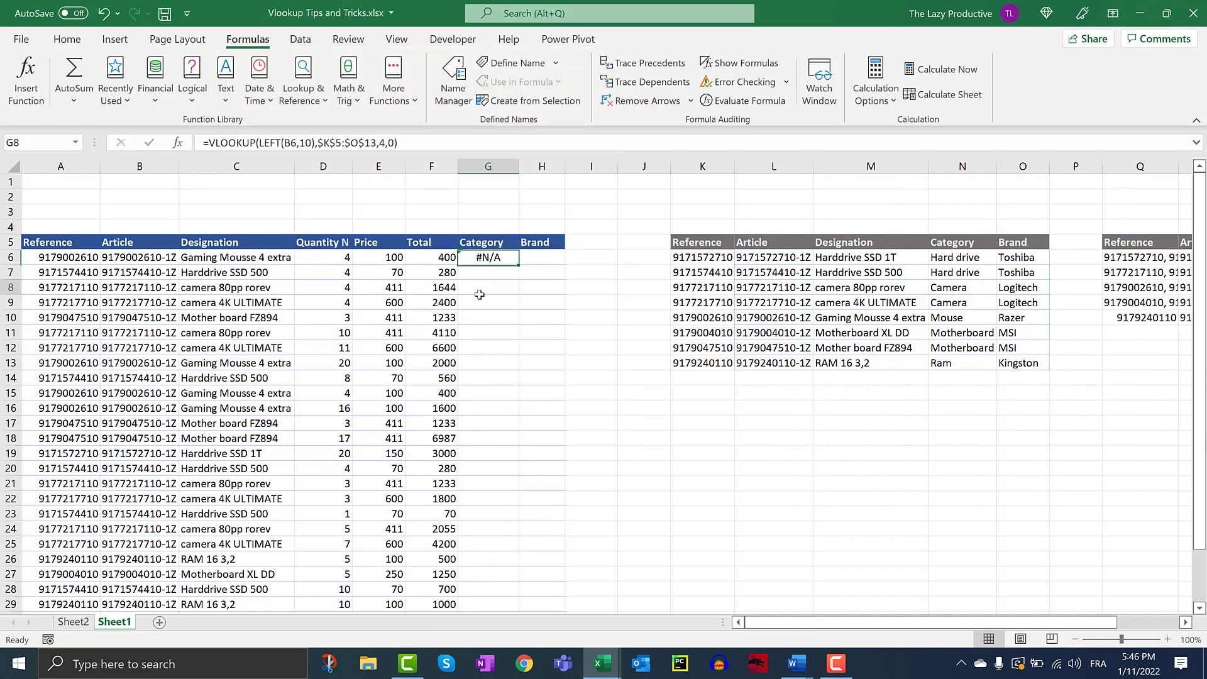
pyautogui.click(504, 256)
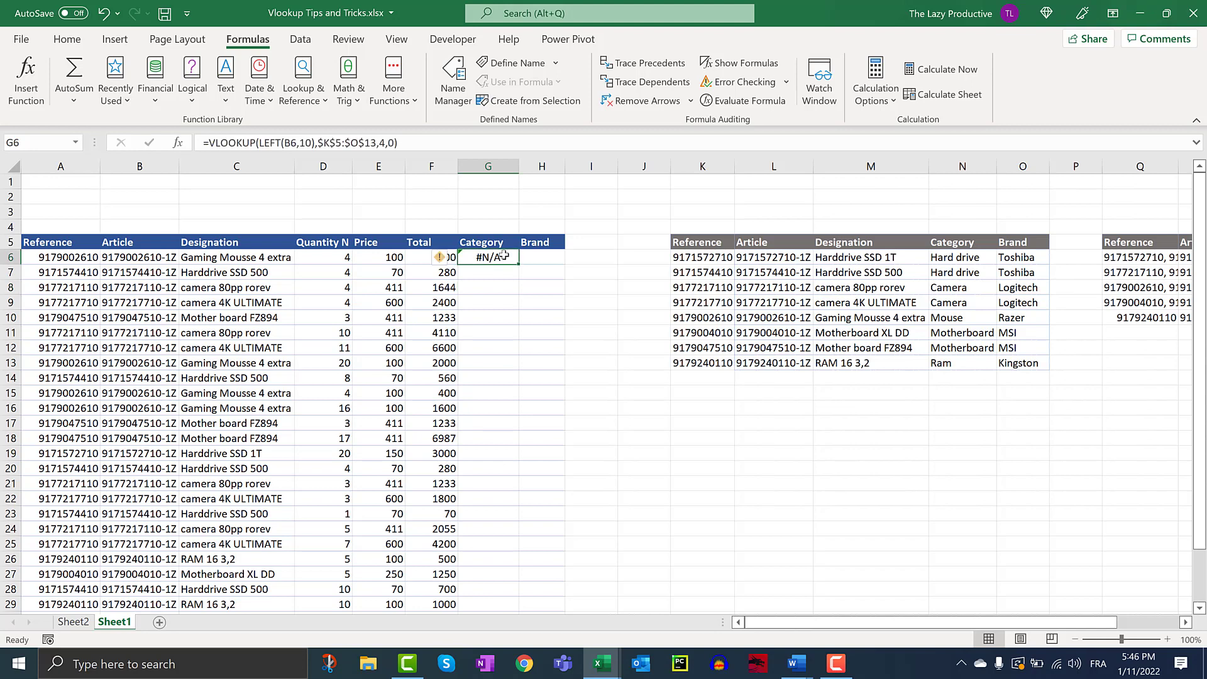
pyautogui.click(503, 274)
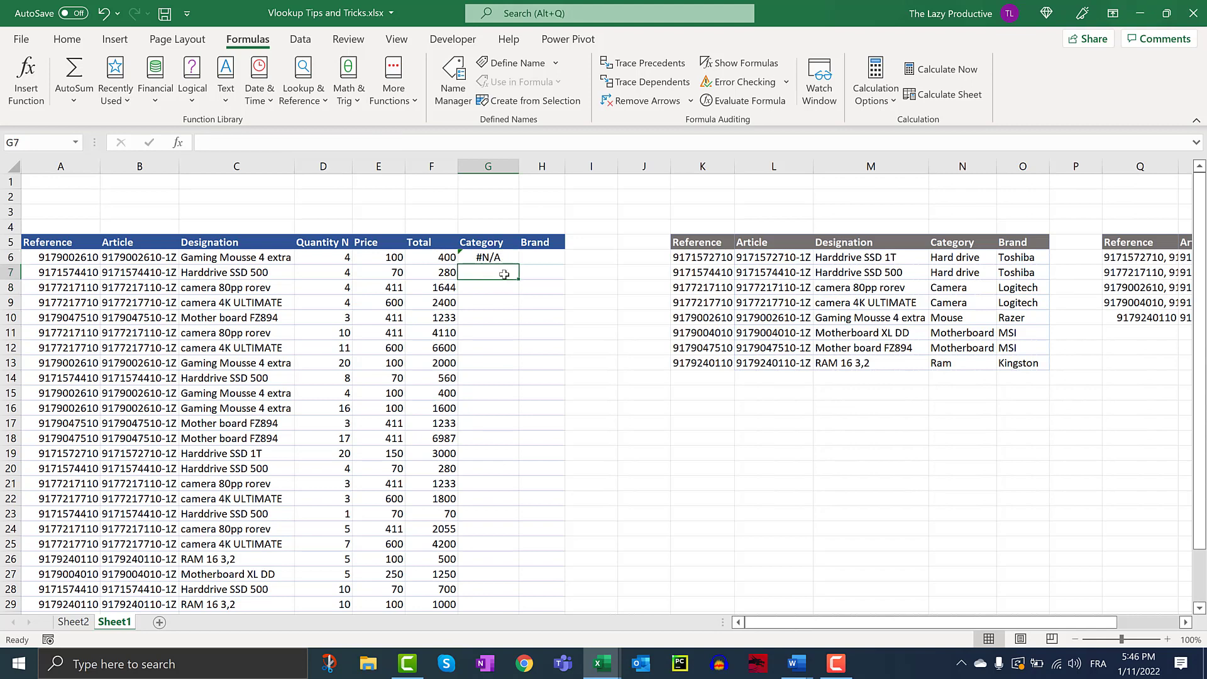
pyautogui.click(503, 257)
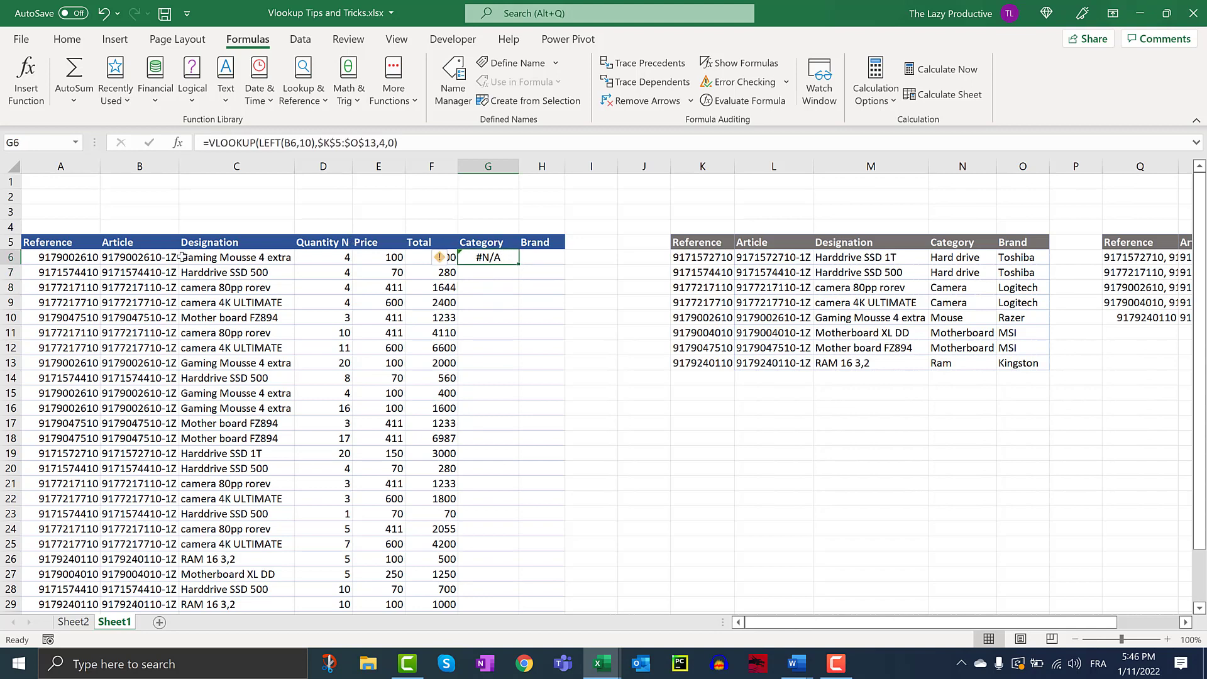
pyautogui.click(141, 255)
# - Wrap the LEFT function in the G6 formula in NUMBERVALUE: =VLOOKUP(NUMBERVALUE(LEFT(B6,10)),$K$5:$O$13,4,0)
pyautogui.click(491, 259)
pyautogui.click(266, 142)
pyautogui.write('num')
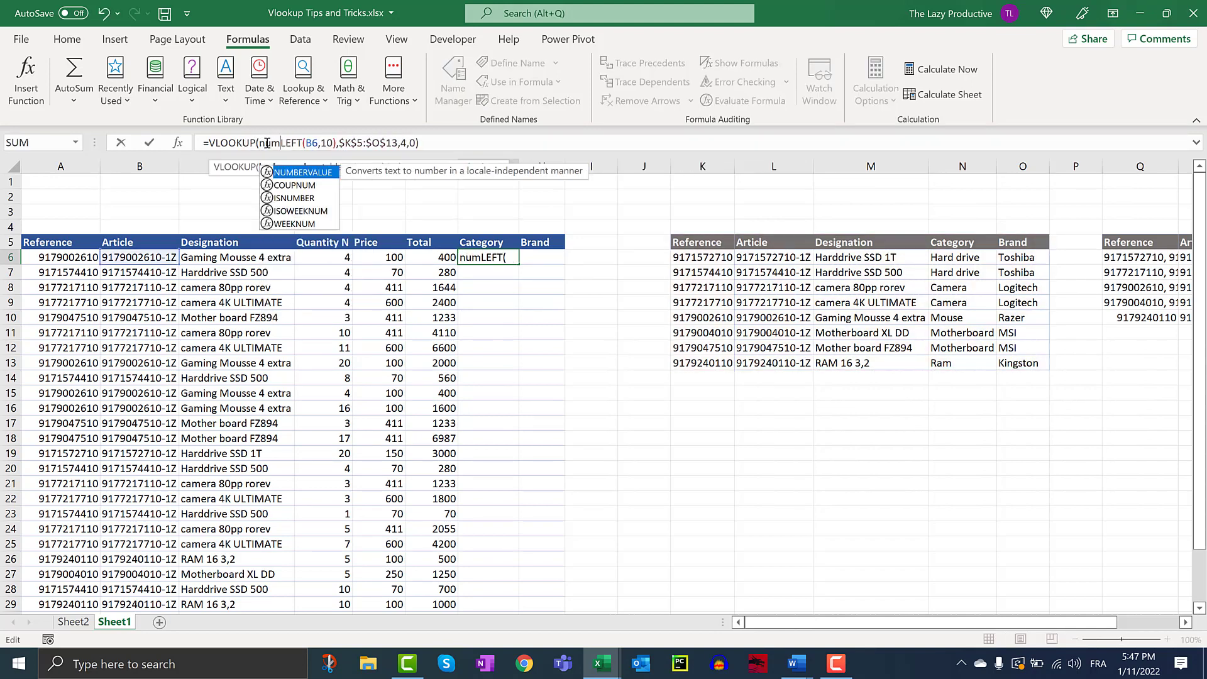
pyautogui.press('Tab')
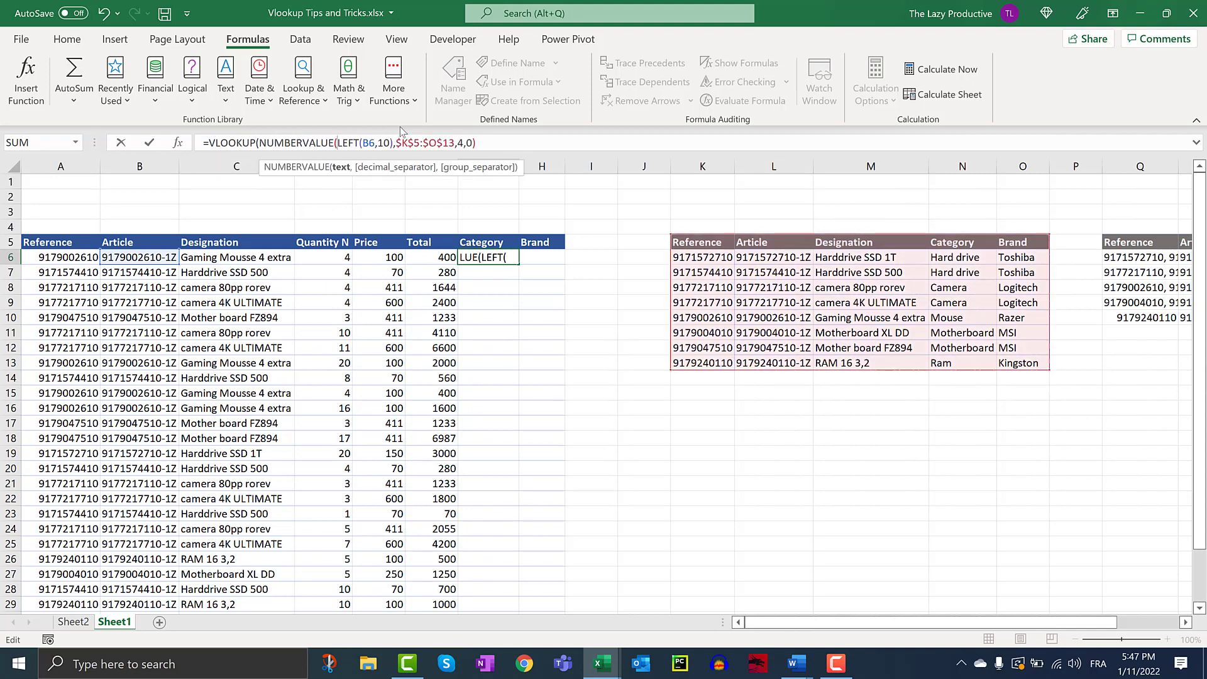
pyautogui.click(394, 144)
pyautogui.write(',0)')
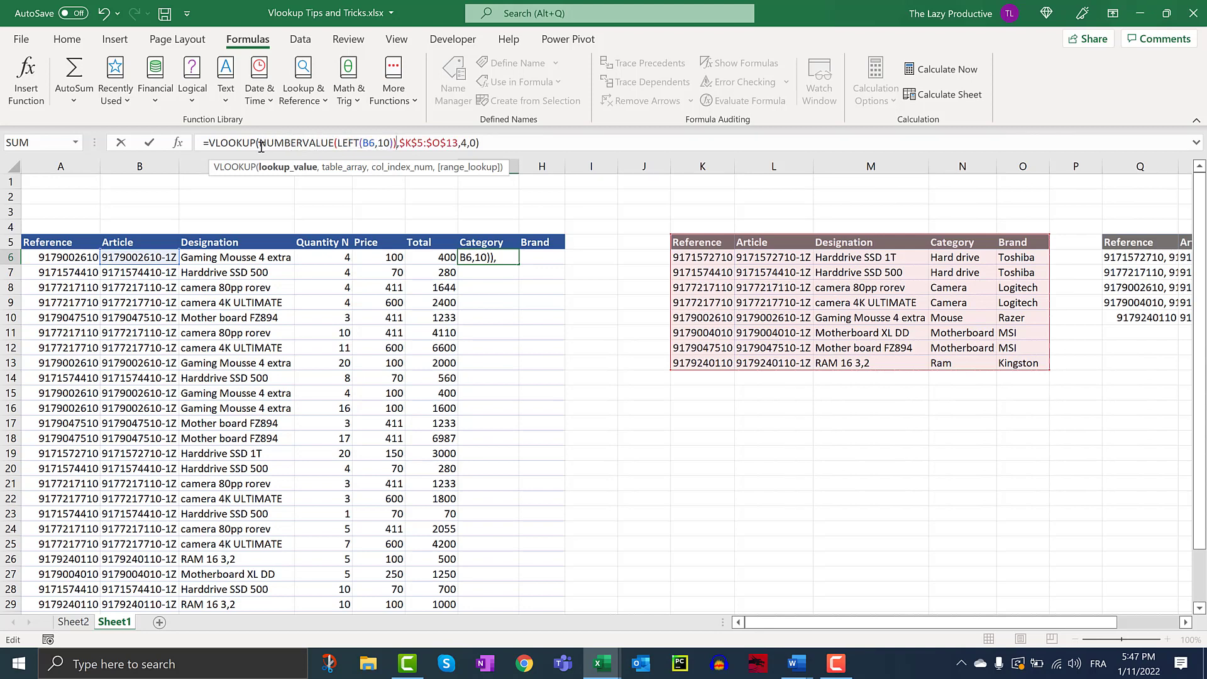
pyautogui.press('Return')
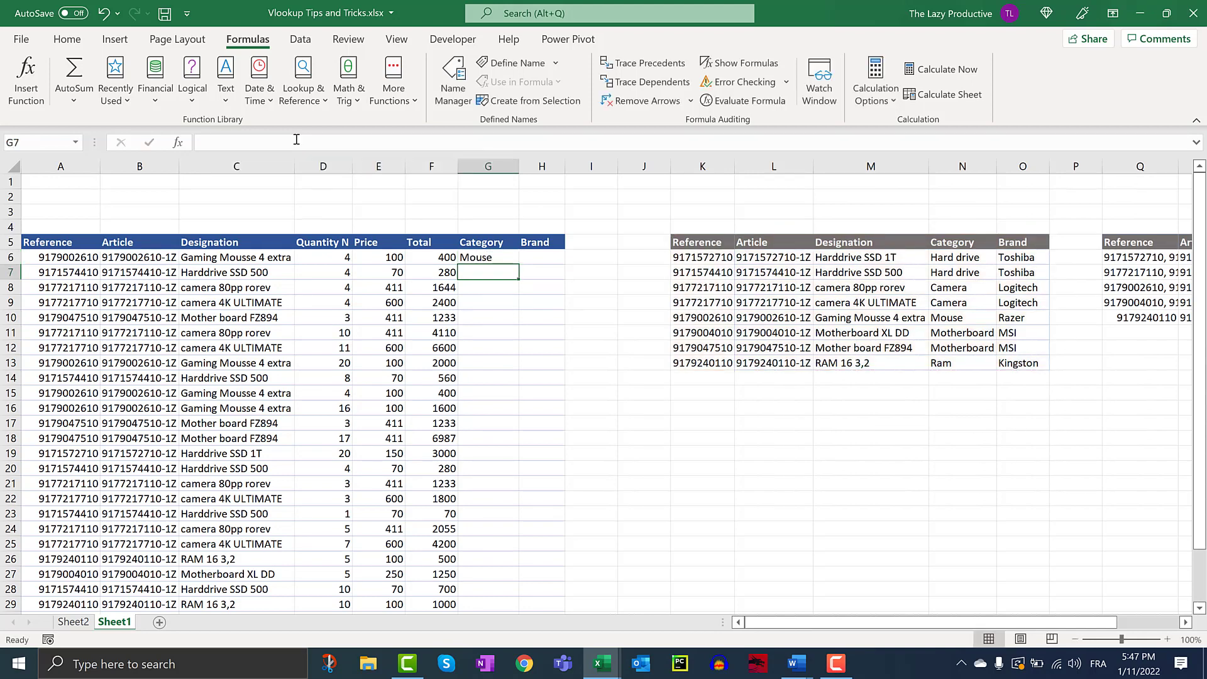
pyautogui.click(502, 256)
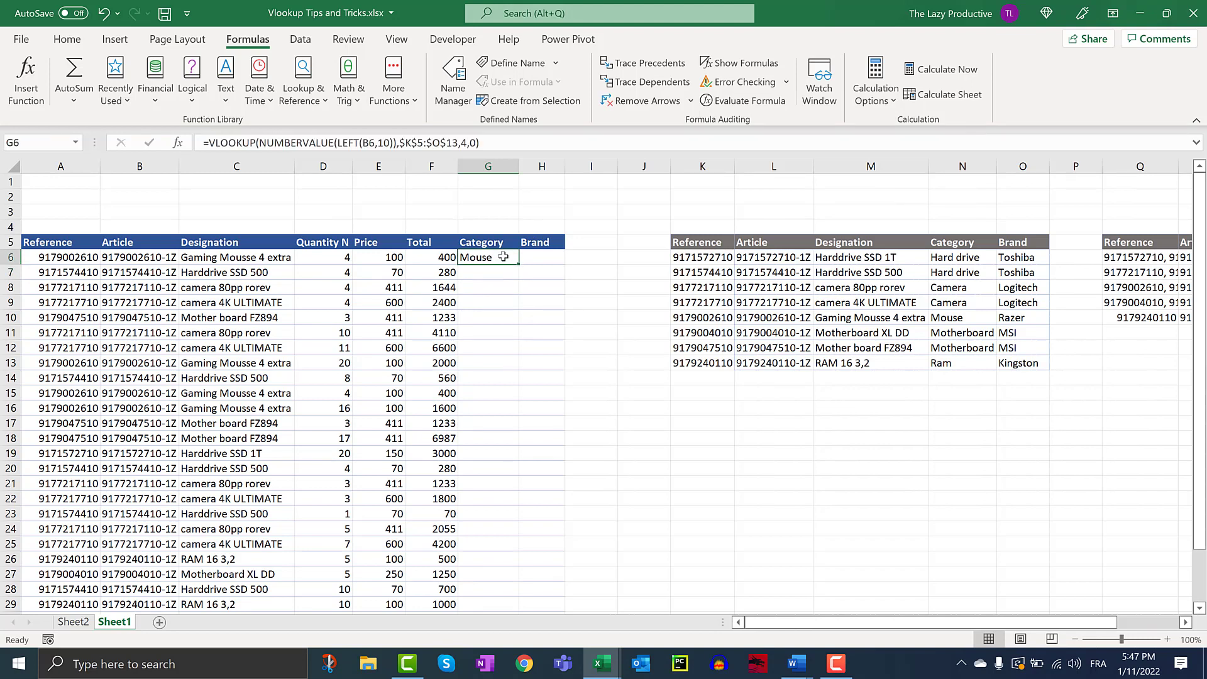
pyautogui.click(511, 282)
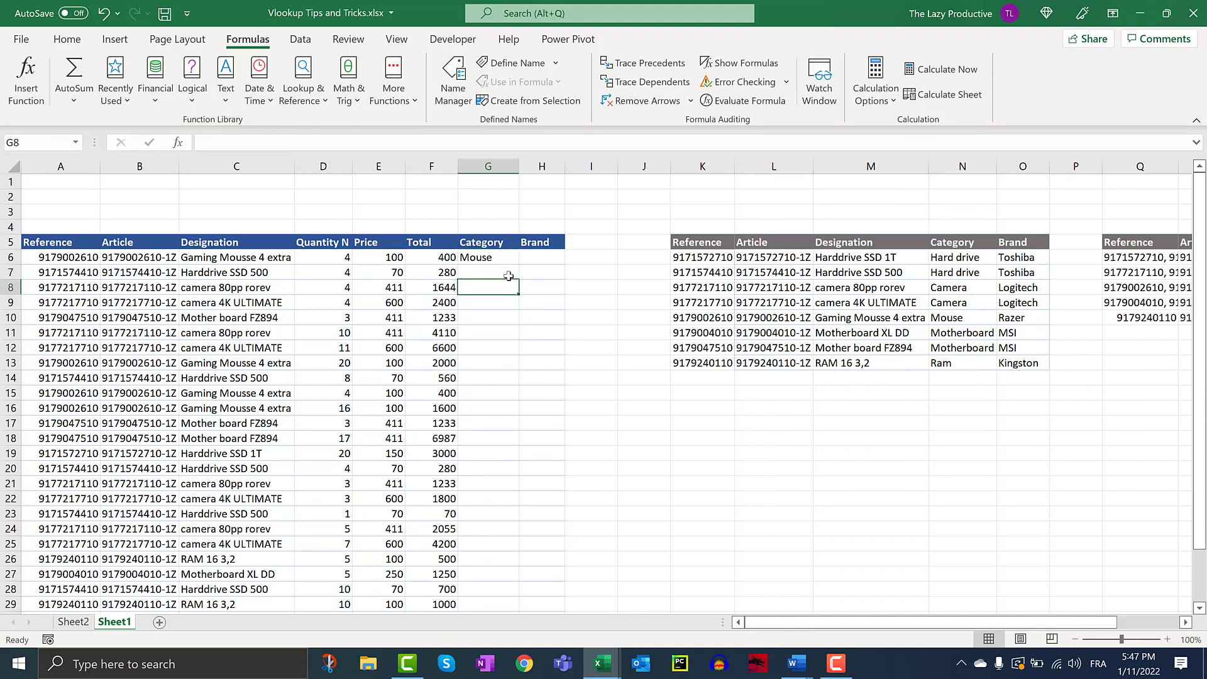
pyautogui.click(510, 273)
# - Replace the NUMBERVALUE(LEFT(B6,10)) lookup value in the G6 formula with A6, the Reference cell
pyautogui.click(509, 259)
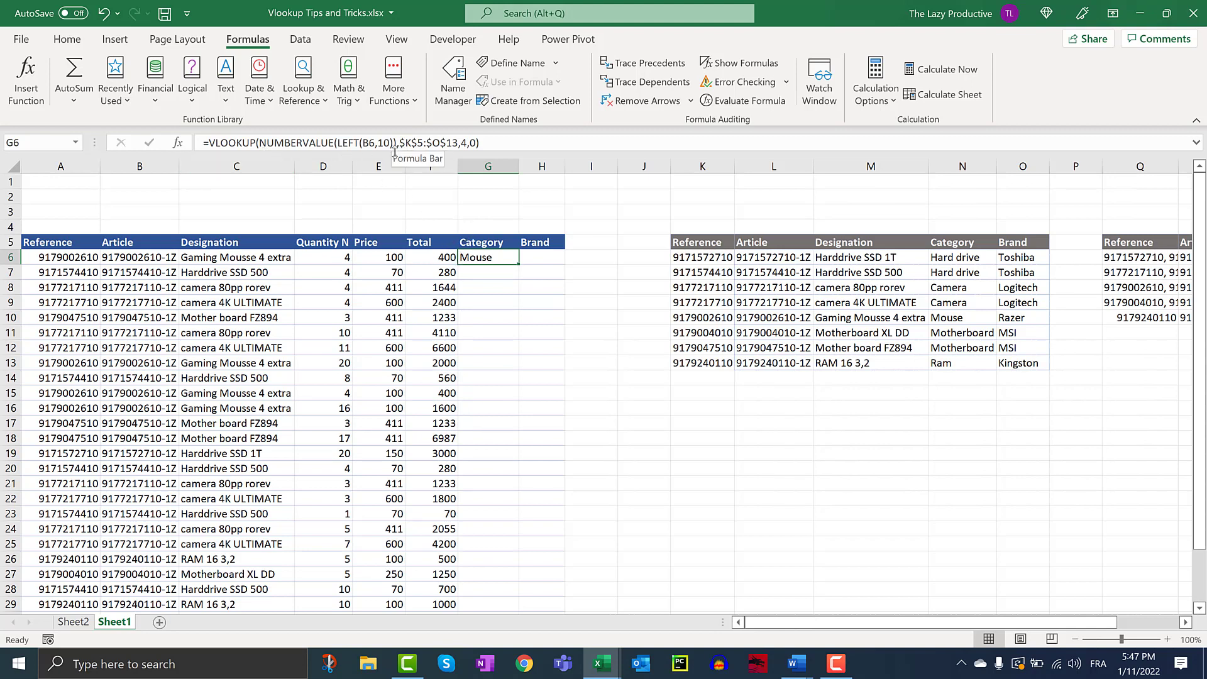
pyautogui.moveTo(398, 143); pyautogui.dragTo(262, 142)
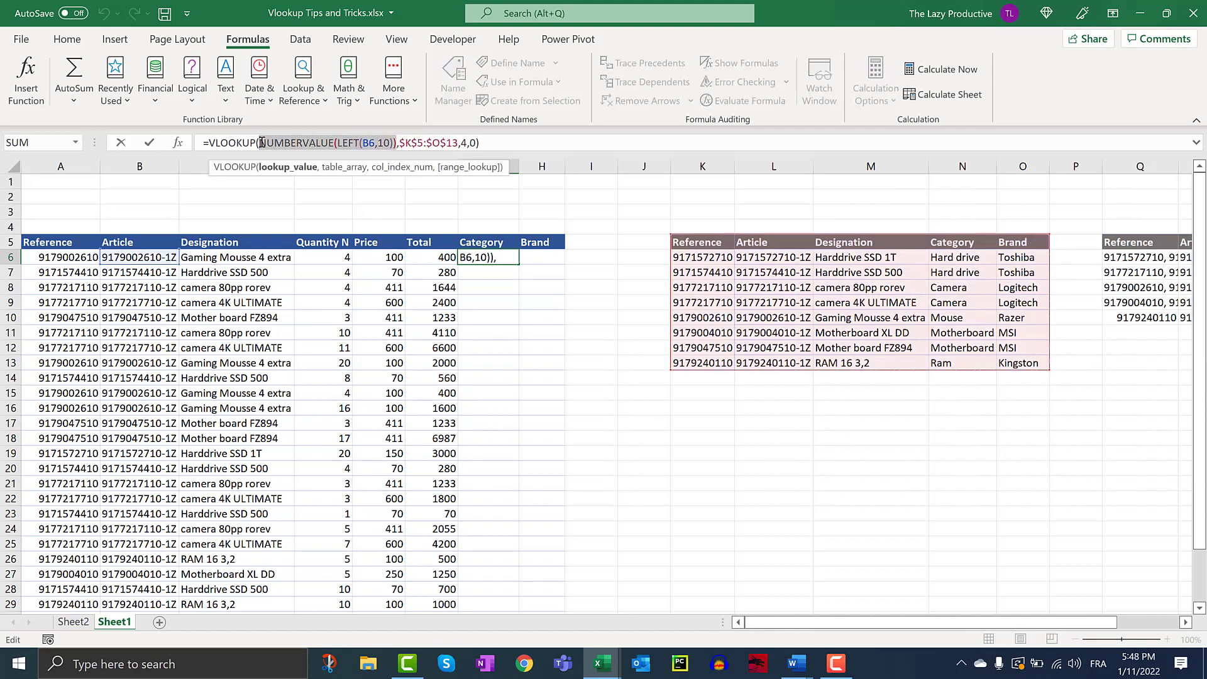
pyautogui.press('BackSpace')
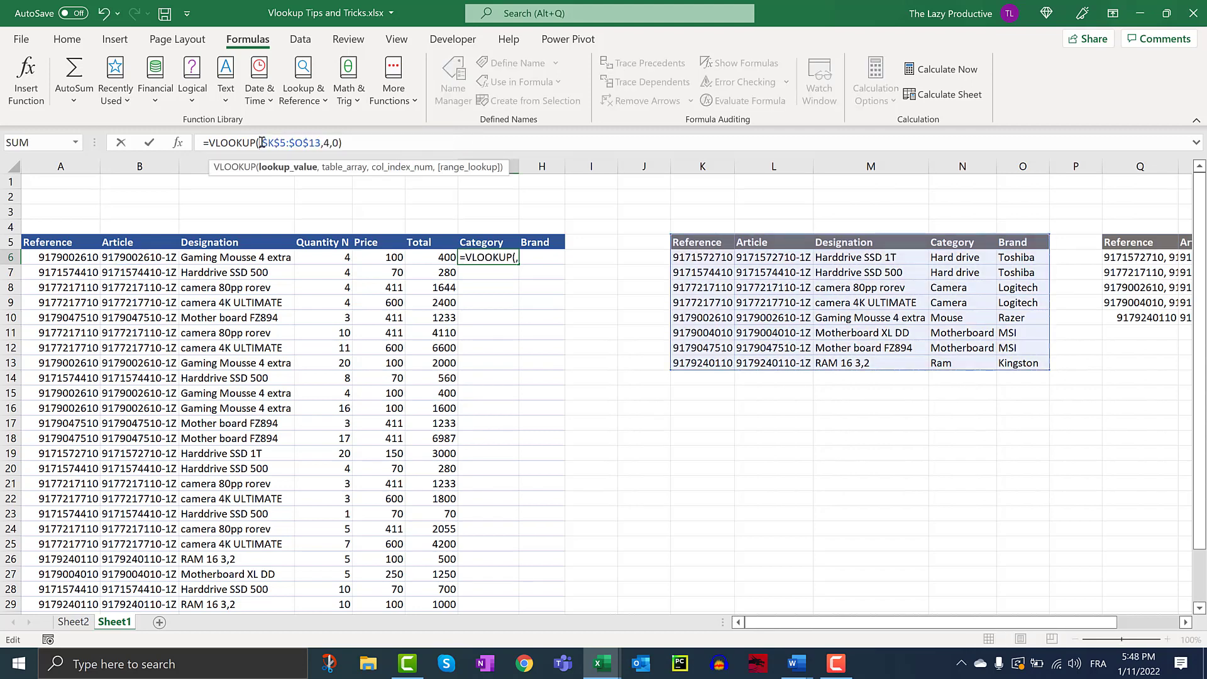
pyautogui.click(67, 258)
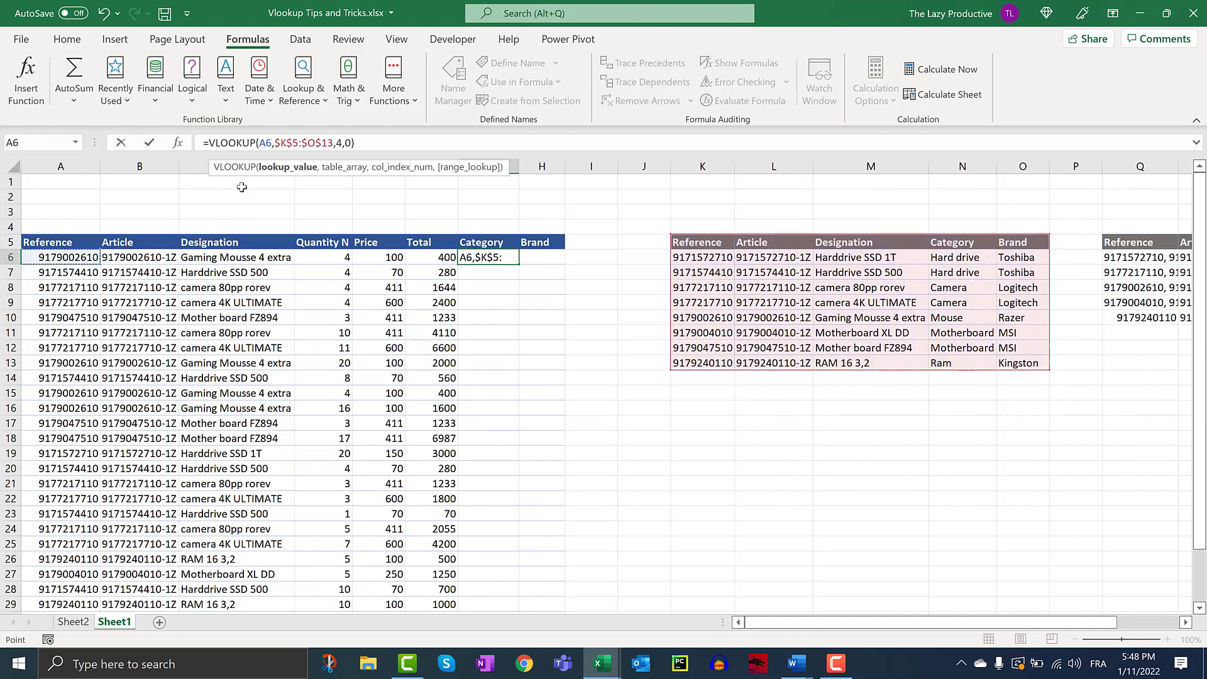
# - Change the table array in the G6 VLOOKUP to the absolute range $L$5:$O$13, starting at the Article column
pyautogui.click(280, 142)
pyautogui.moveTo(310, 142); pyautogui.dragTo(336, 142)
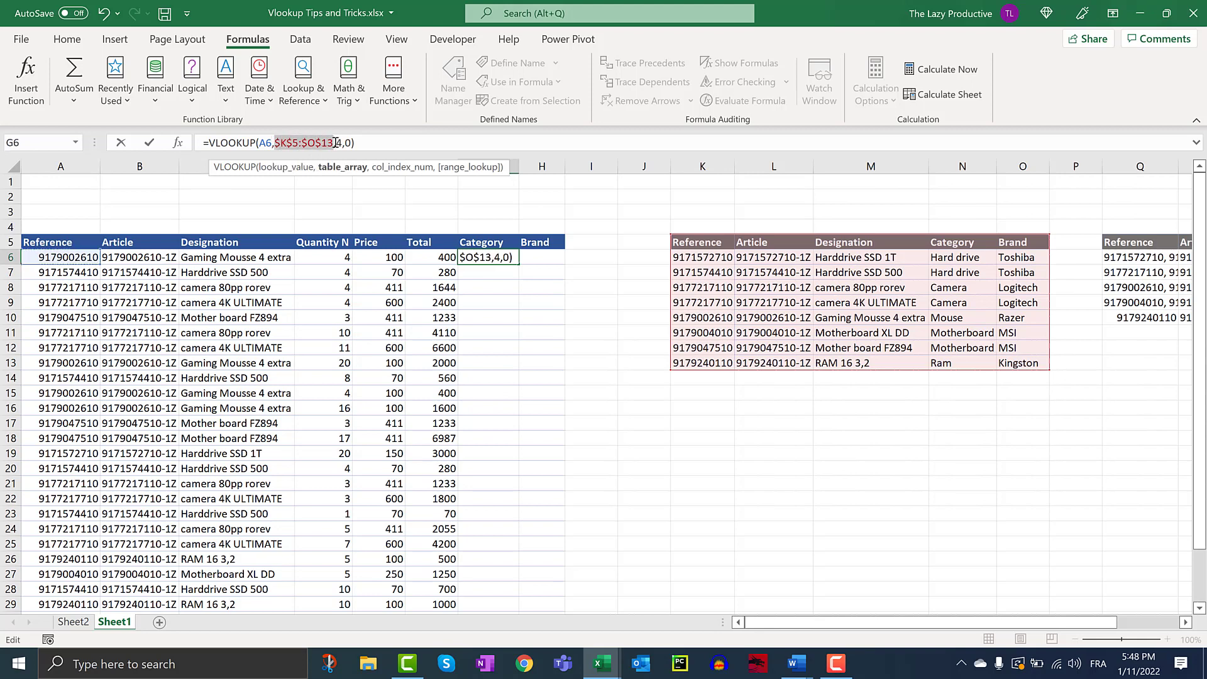
pyautogui.press('BackSpace')
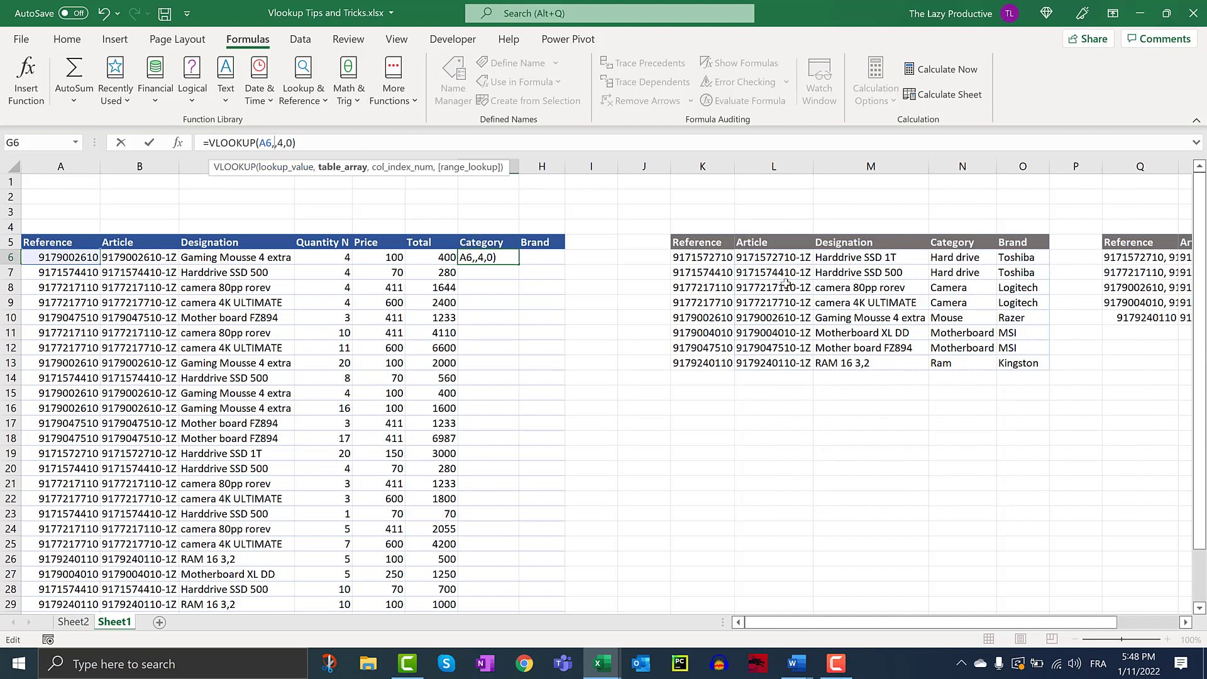
pyautogui.moveTo(729, 244); pyautogui.dragTo(1016, 362)
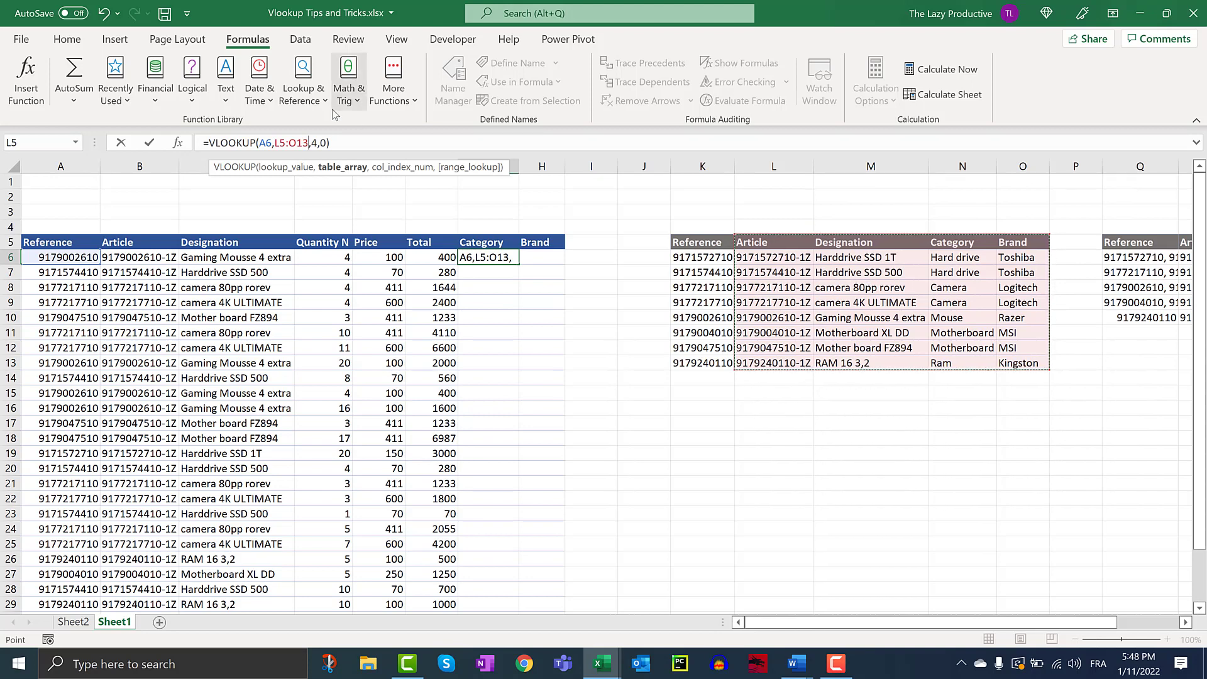
pyautogui.press('F4')
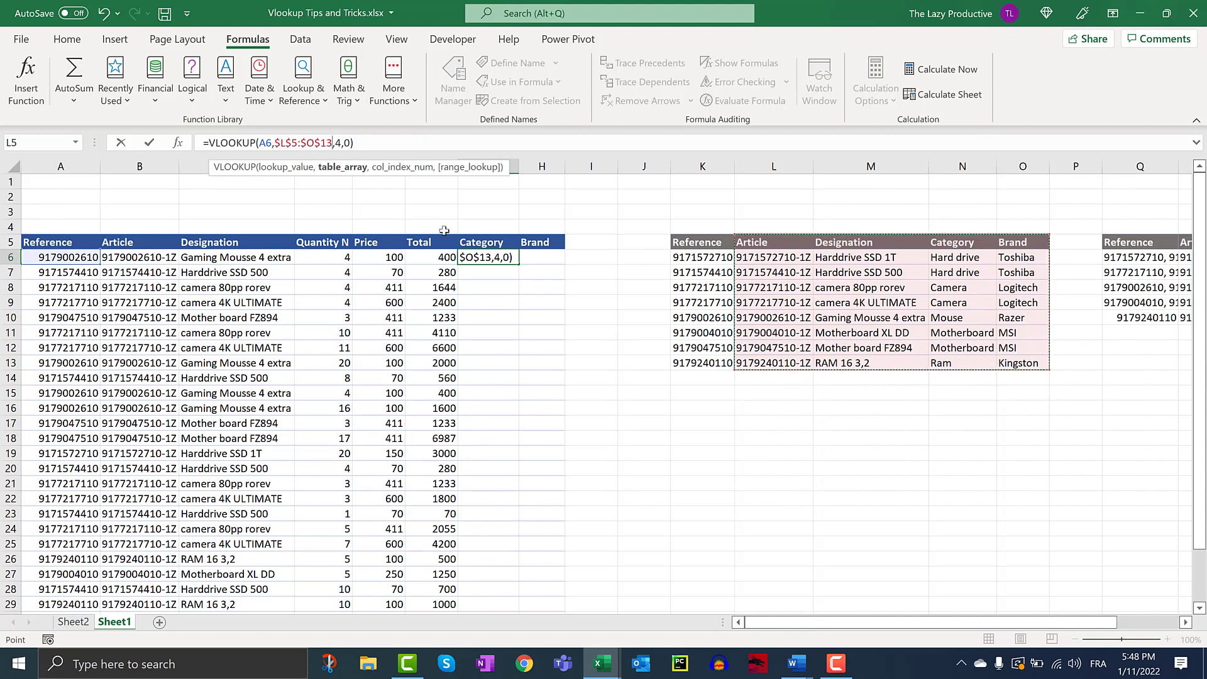
pyautogui.press('Return')
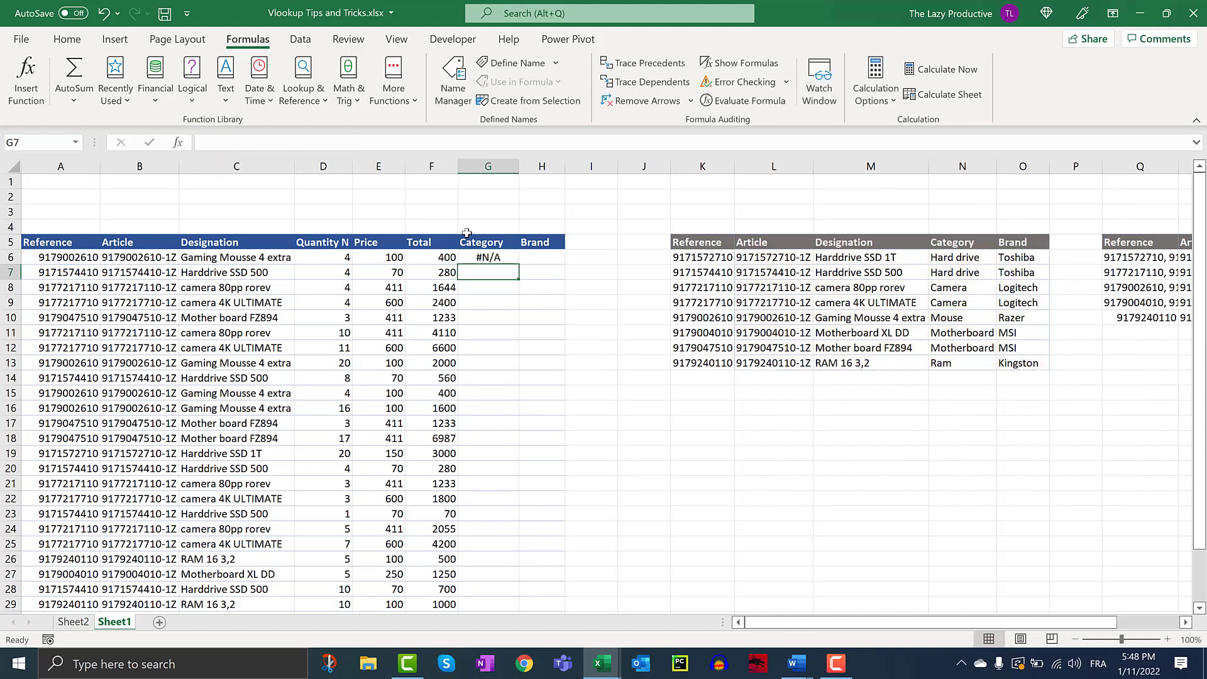
# - Append the wildcard &"*" to the A6 lookup value in G6: =VLOOKUP(A6&"*",$L$5:$O$13,4,0)
pyautogui.click(511, 258)
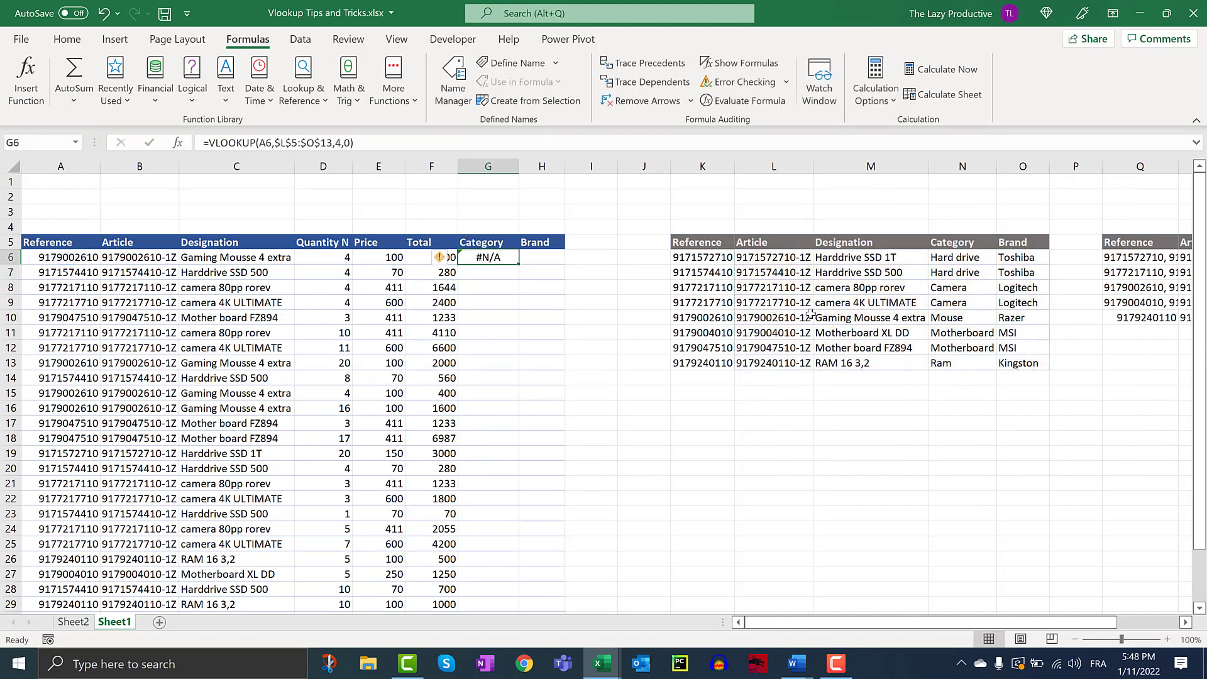
pyautogui.doubleClick(269, 143)
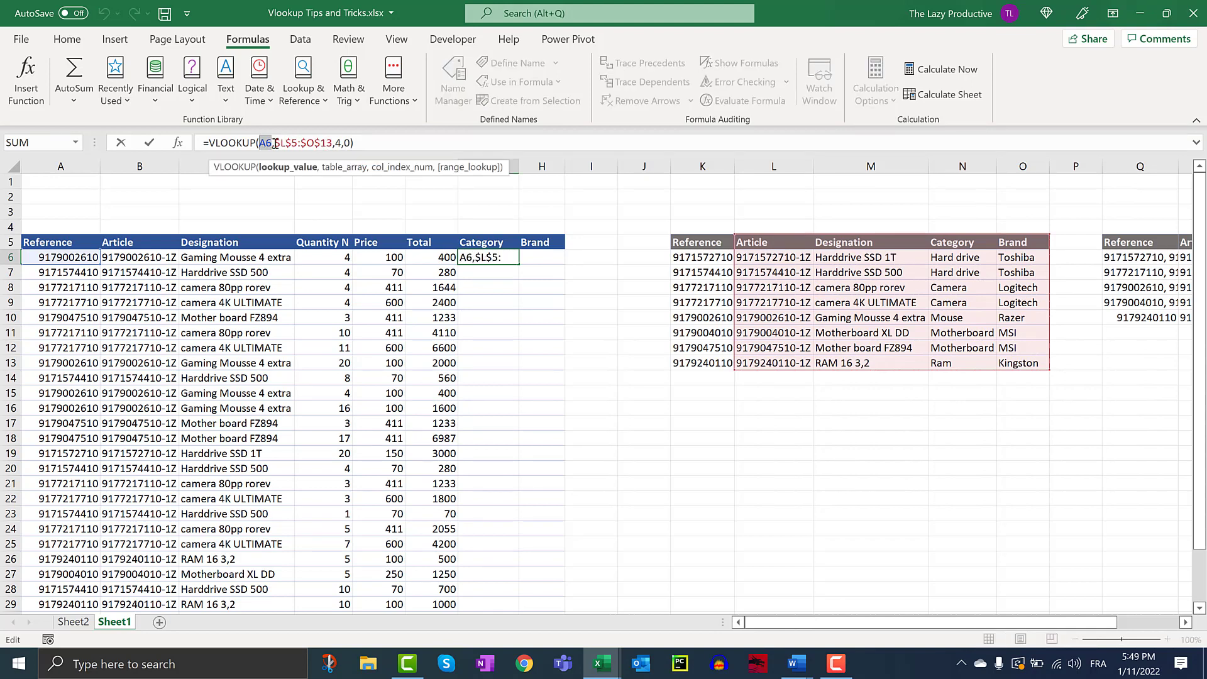
pyautogui.click(272, 143)
pyautogui.write('&')
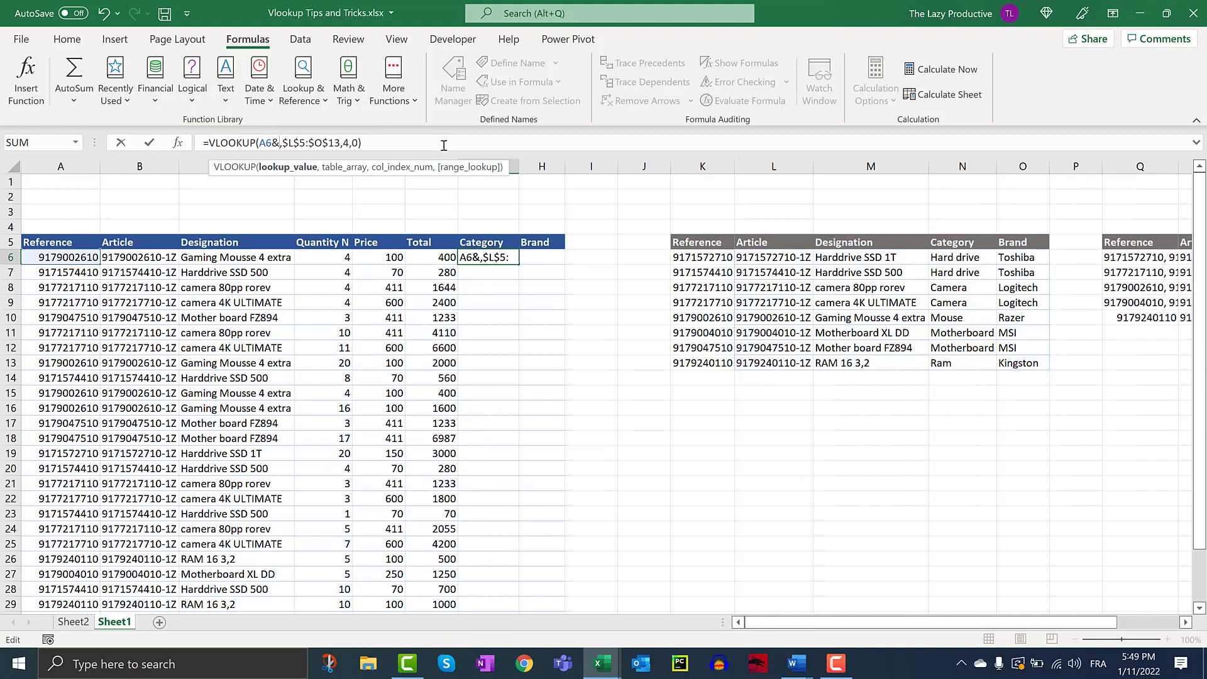
pyautogui.write('"')
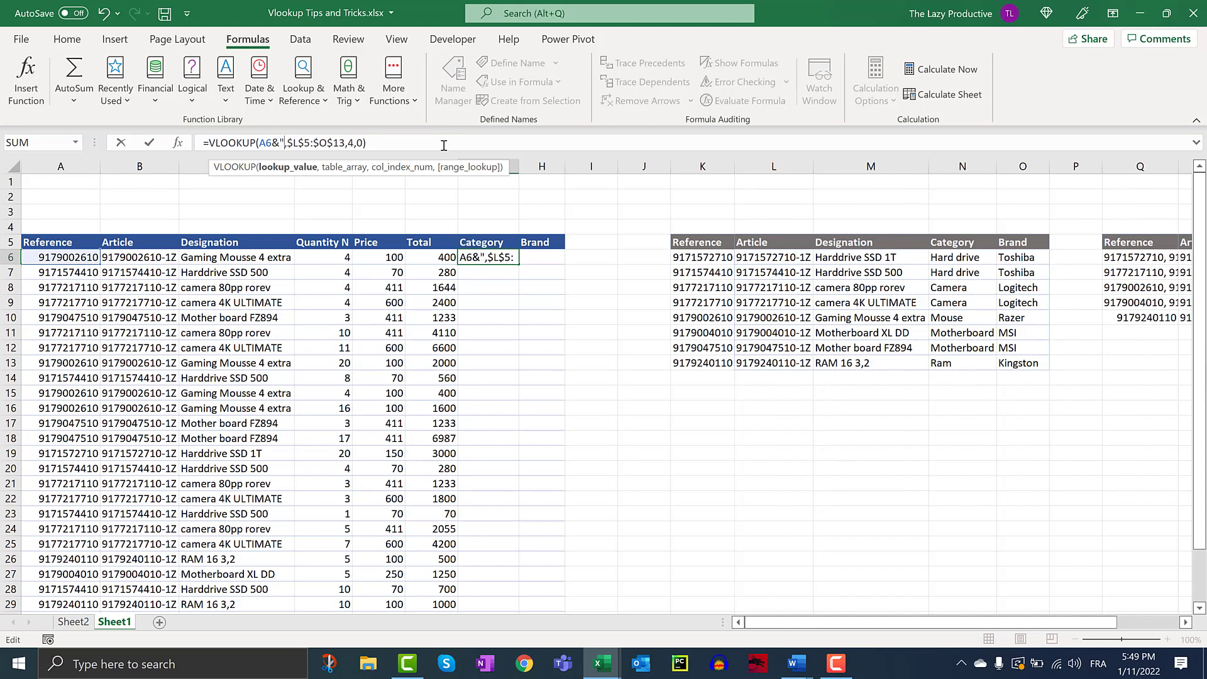
pyautogui.write('*"')
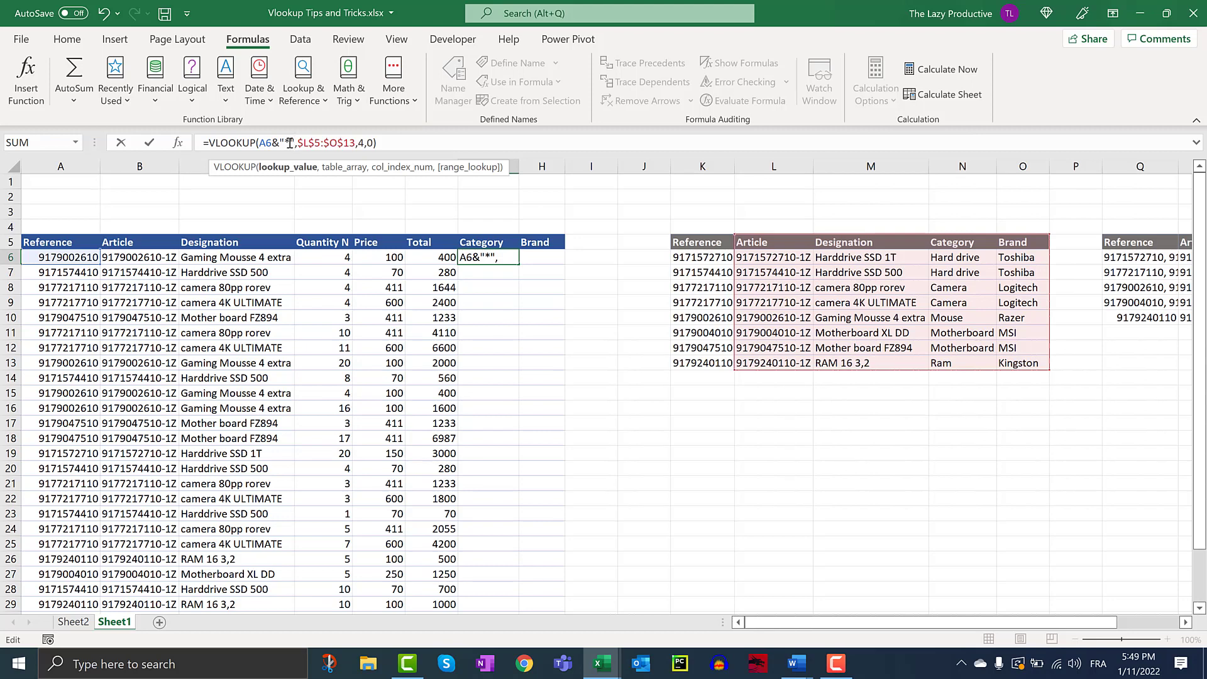
pyautogui.doubleClick(289, 143)
pyautogui.click(290, 142)
pyautogui.press('Return')
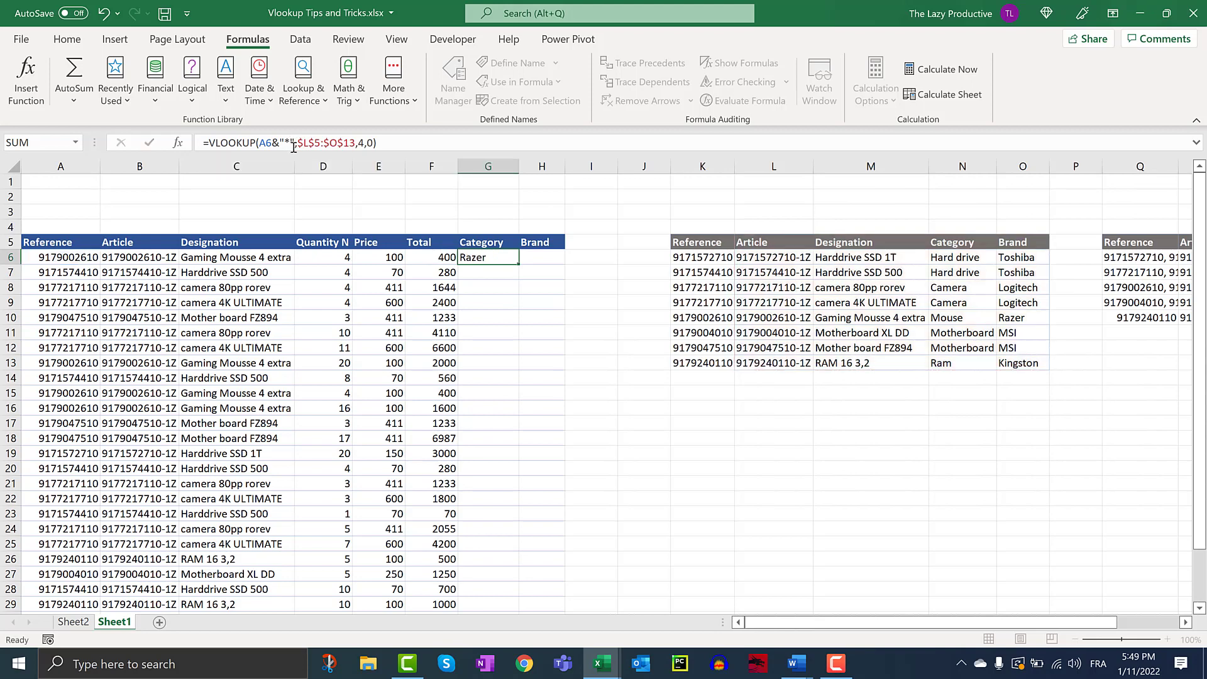
# - Evaluate the G6 formula step by step up to the joined wildcard lookup value, and close the evaluation
pyautogui.click(492, 261)
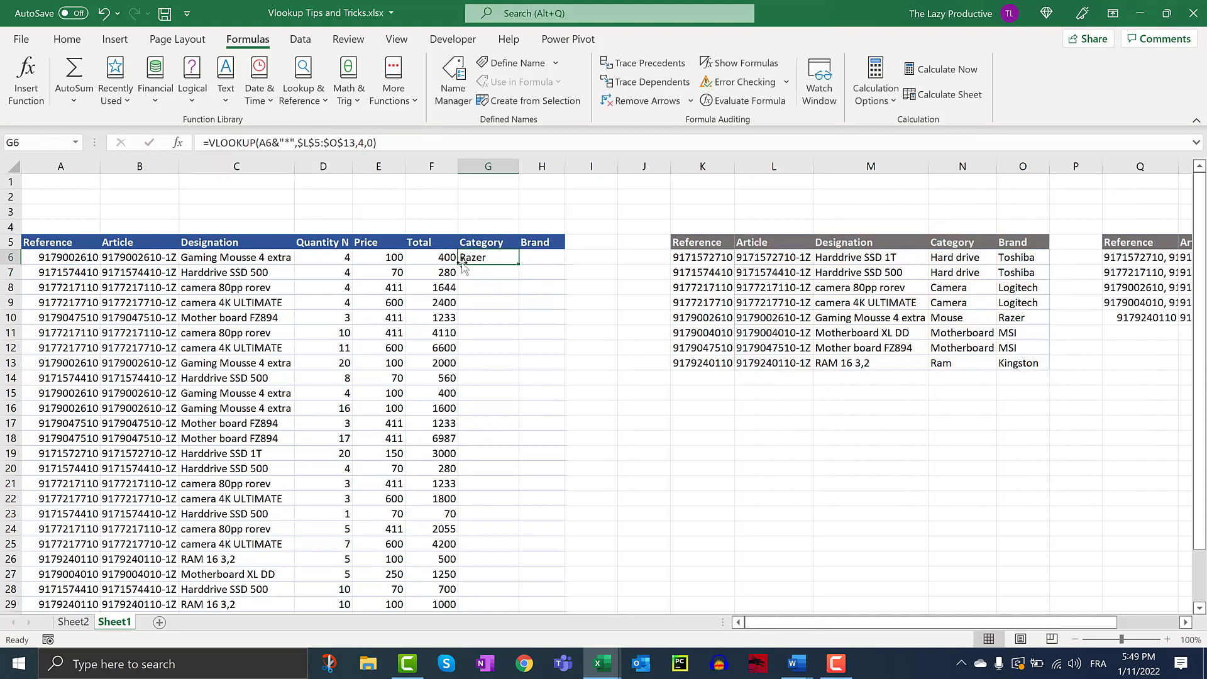
pyautogui.click(742, 101)
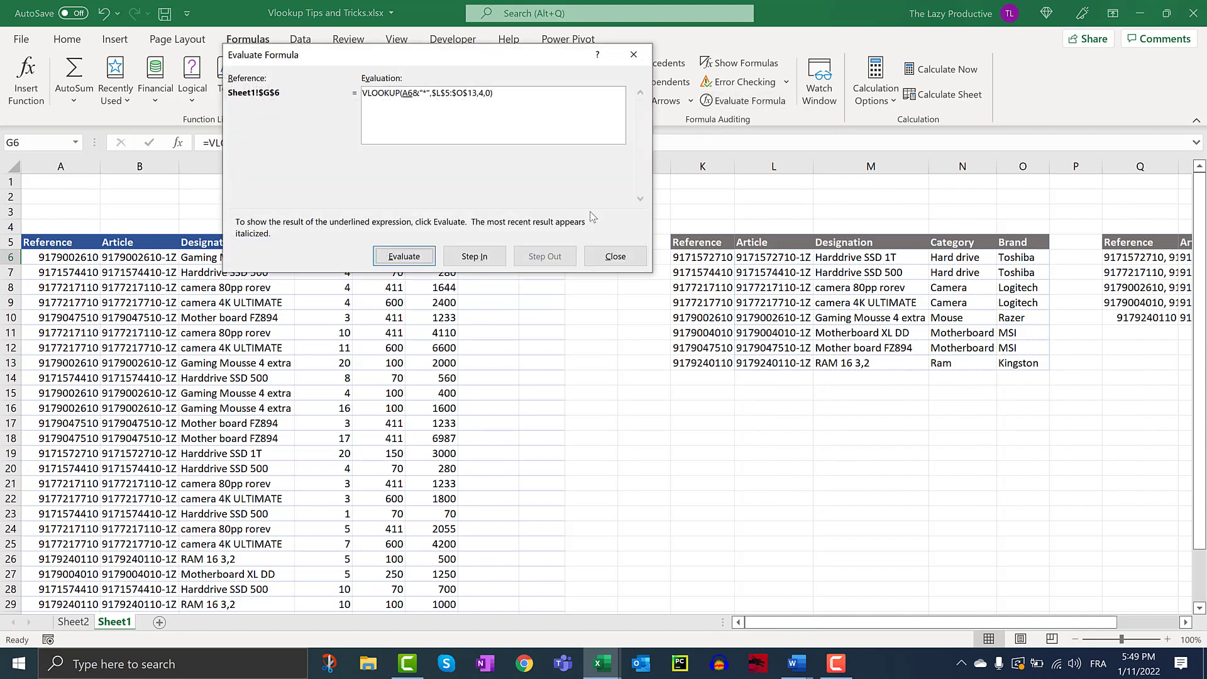
pyautogui.click(413, 261)
pyautogui.click(413, 261)
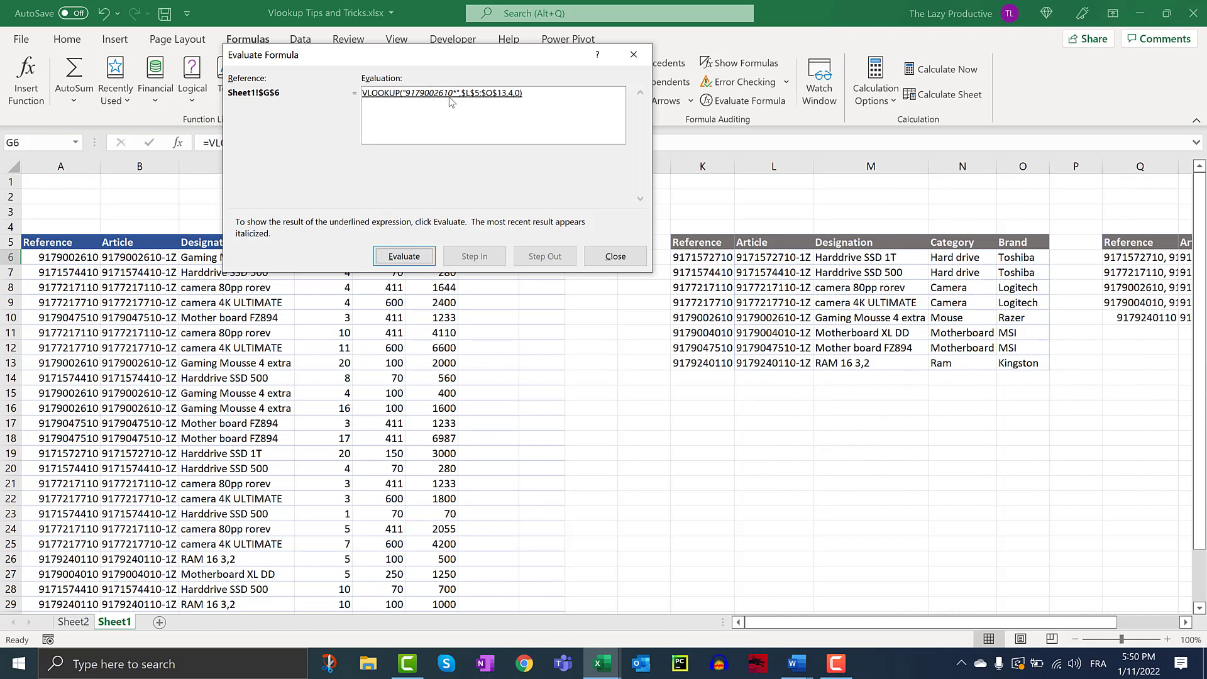
pyautogui.click(615, 257)
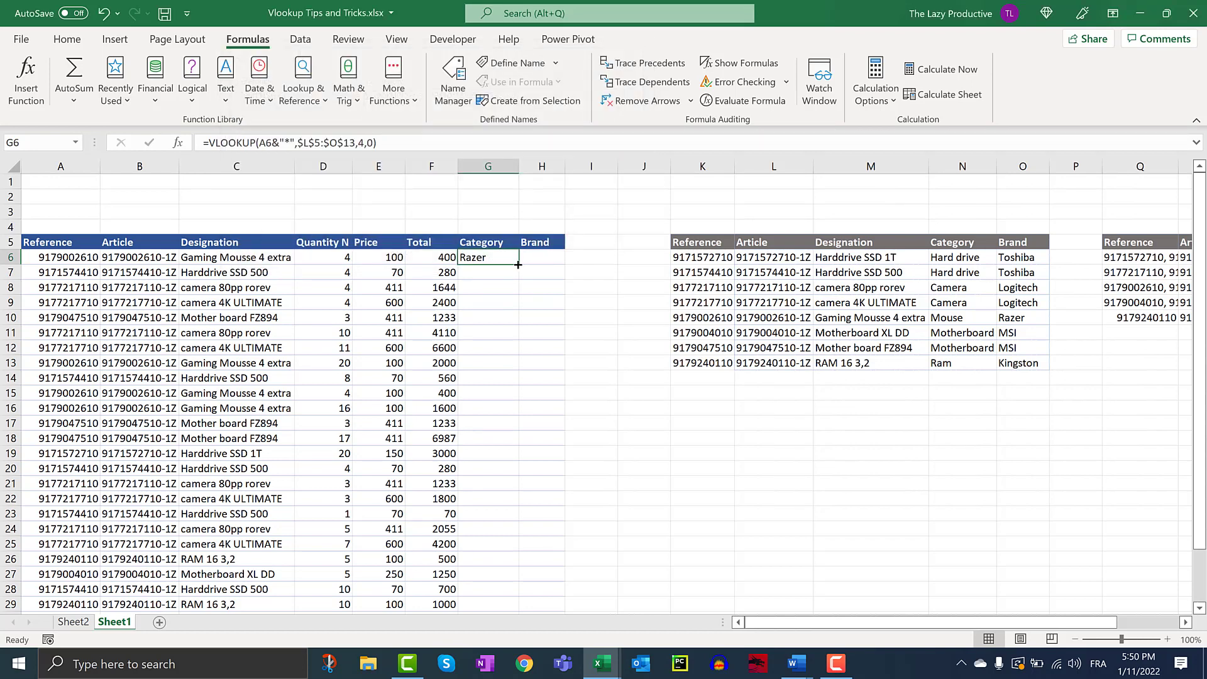
# - Set the column index in the G6 formula to 3: =VLOOKUP(A6&"*",$L$5:$O$13,3,0)
pyautogui.doubleClick(480, 257)
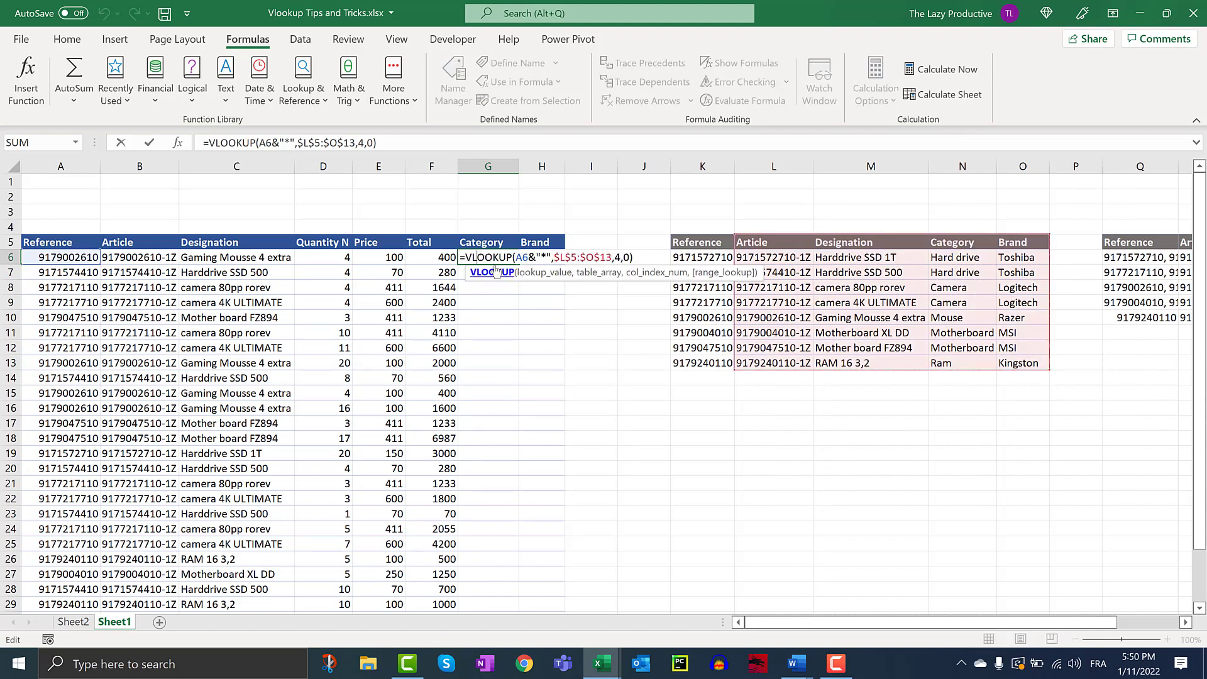
pyautogui.press('Return')
pyautogui.click(494, 260)
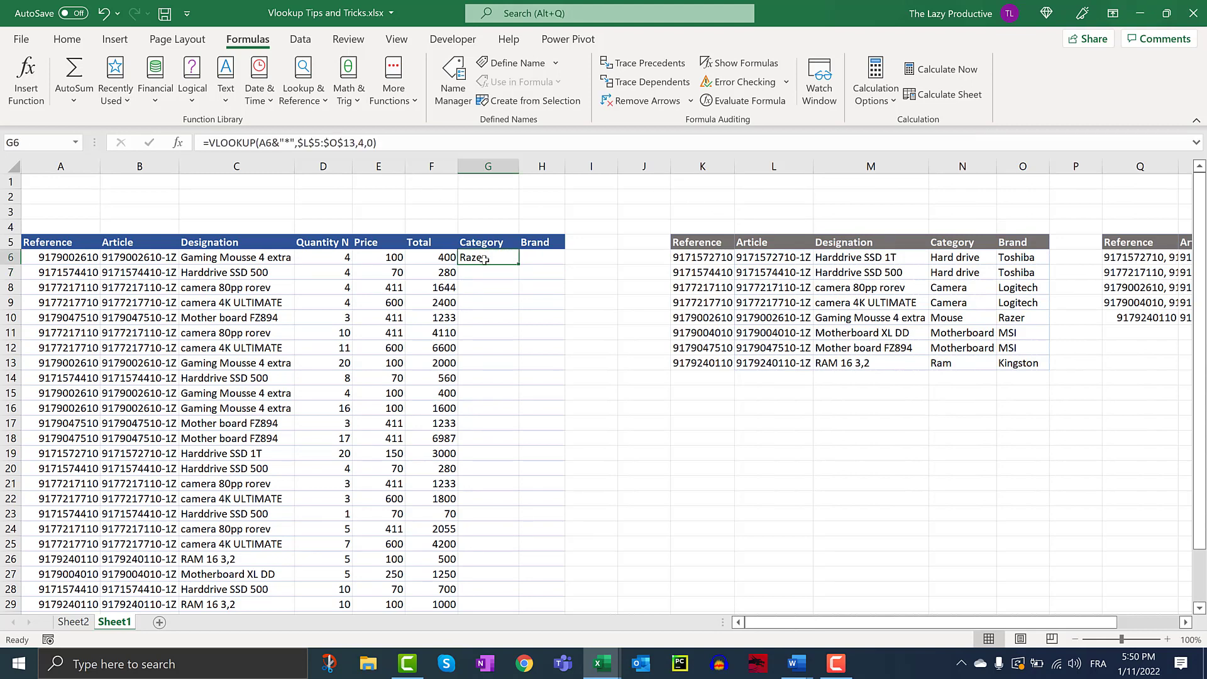
pyautogui.doubleClick(485, 257)
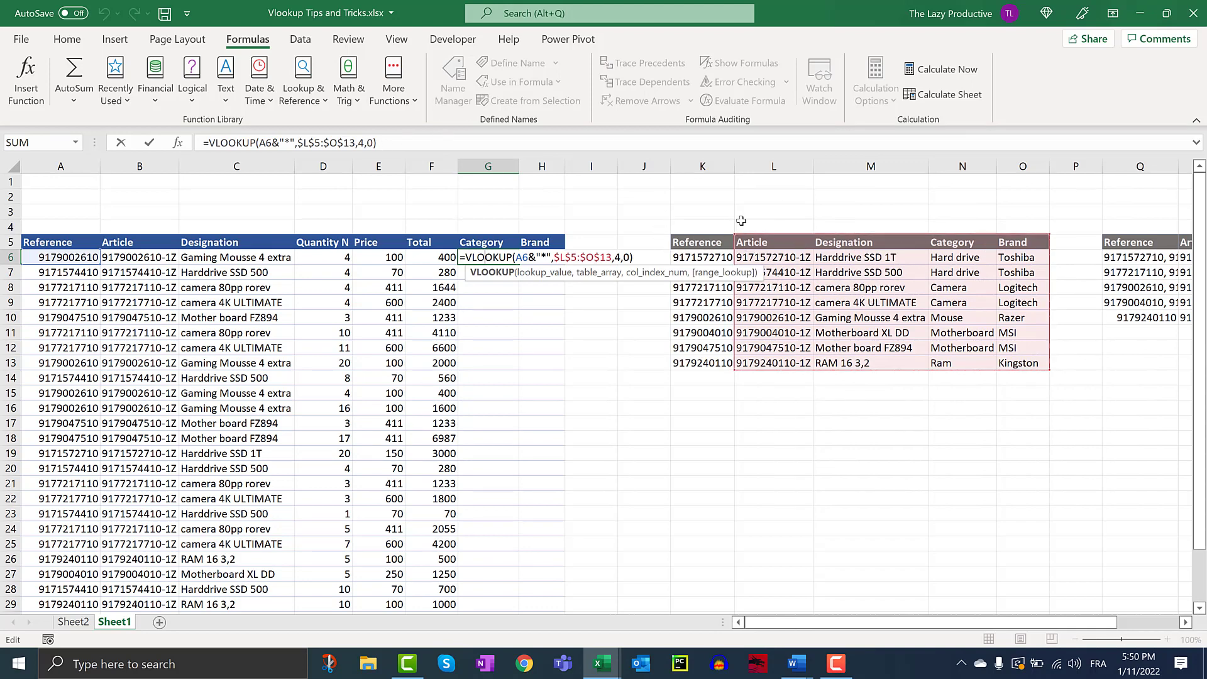
pyautogui.click(365, 143)
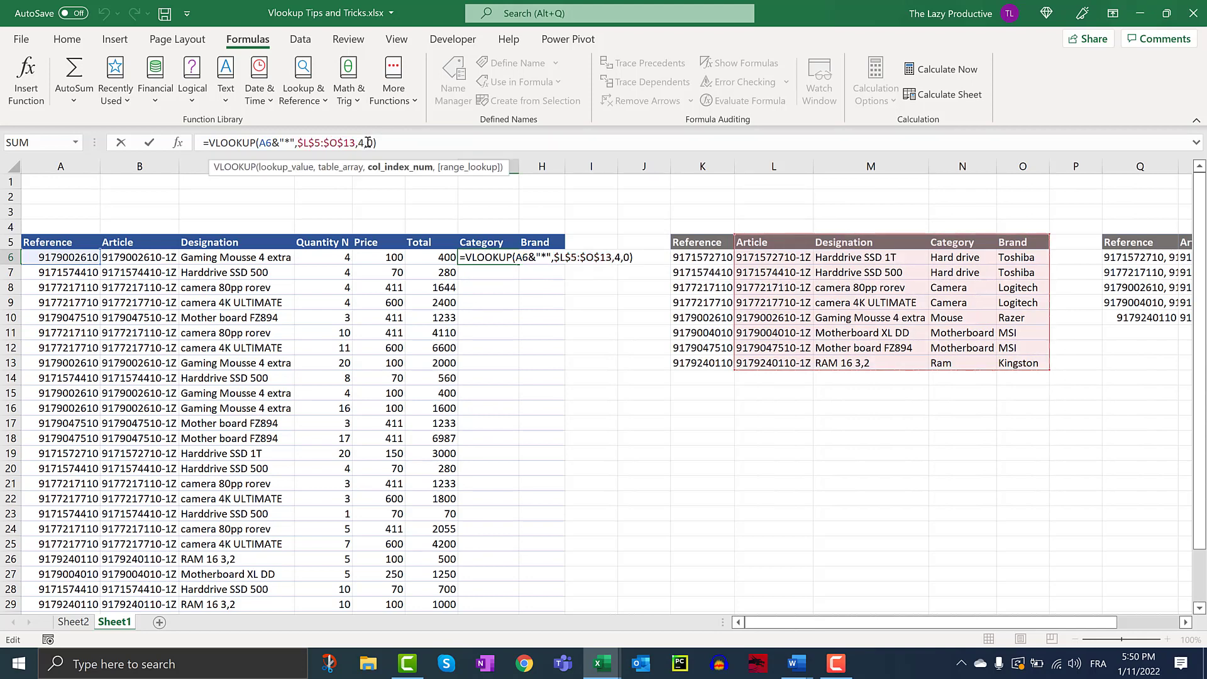
pyautogui.press('Return')
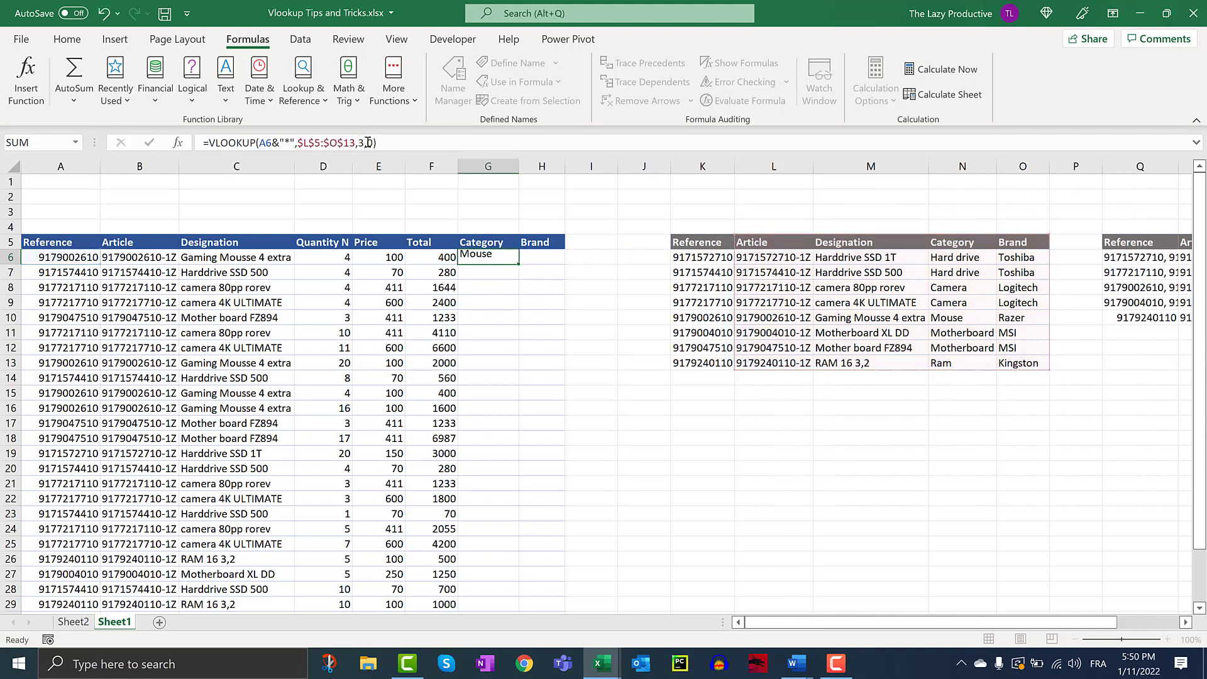
pyautogui.click(495, 257)
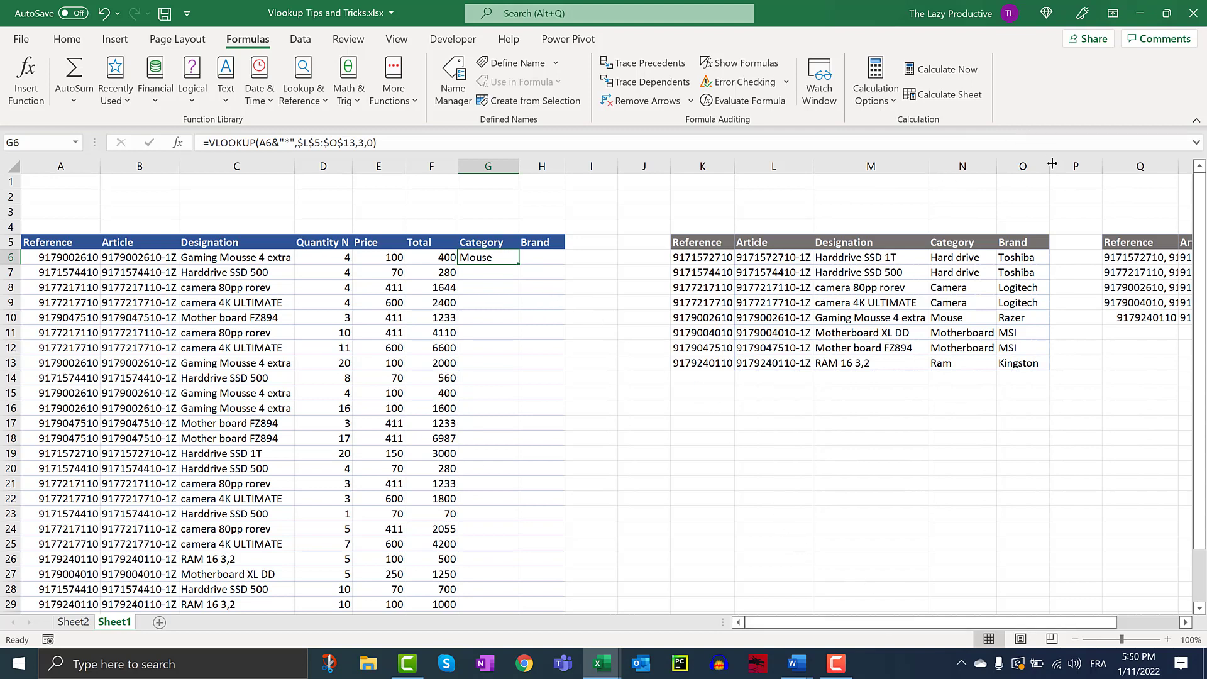
# - Hide columns J to O, which contain the first lookup table
pyautogui.moveTo(641, 182); pyautogui.dragTo(642, 169)
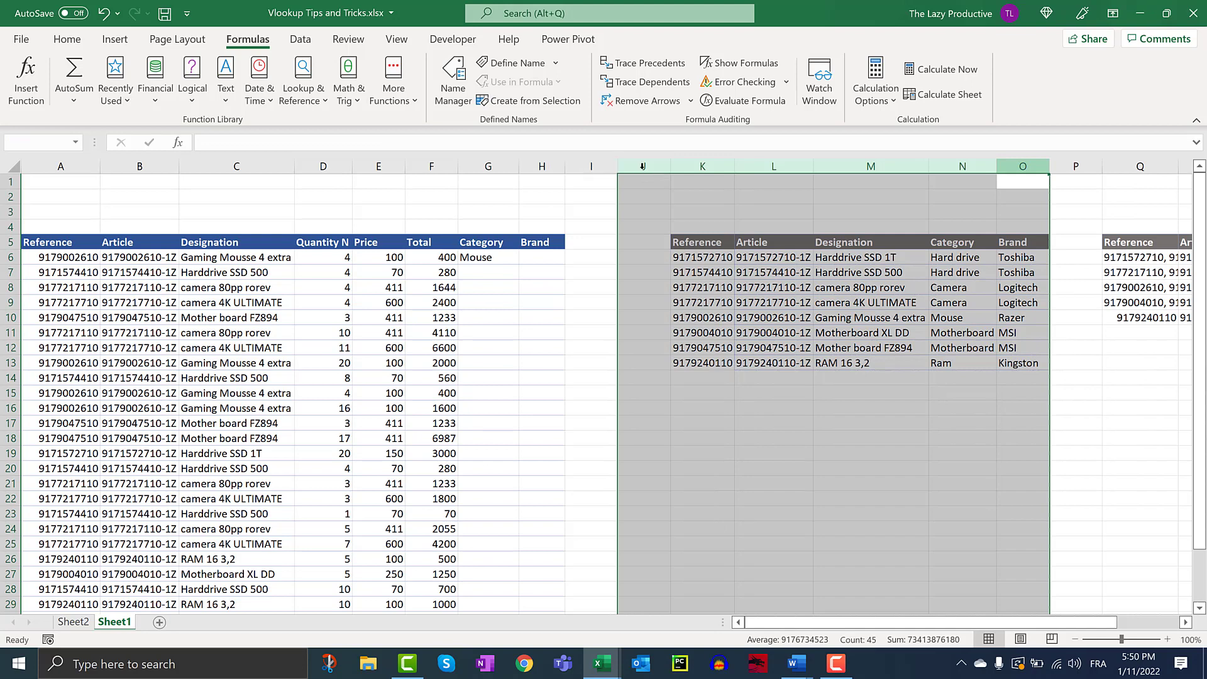
pyautogui.rightClick(642, 168)
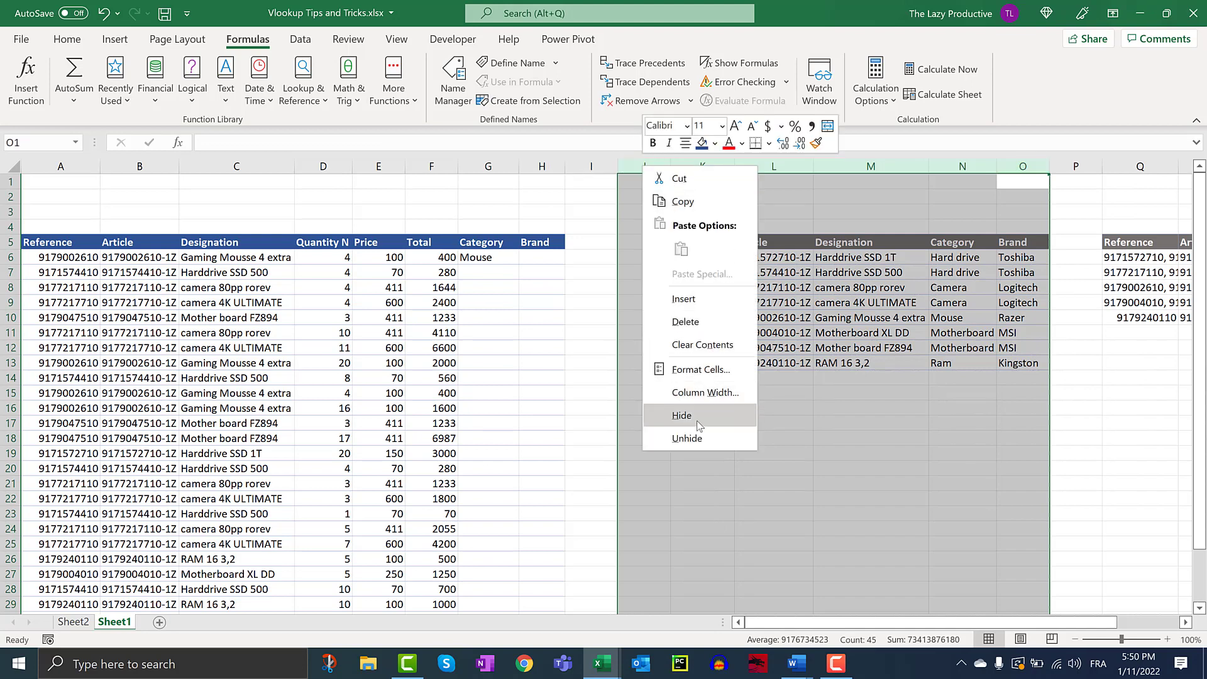
pyautogui.click(684, 416)
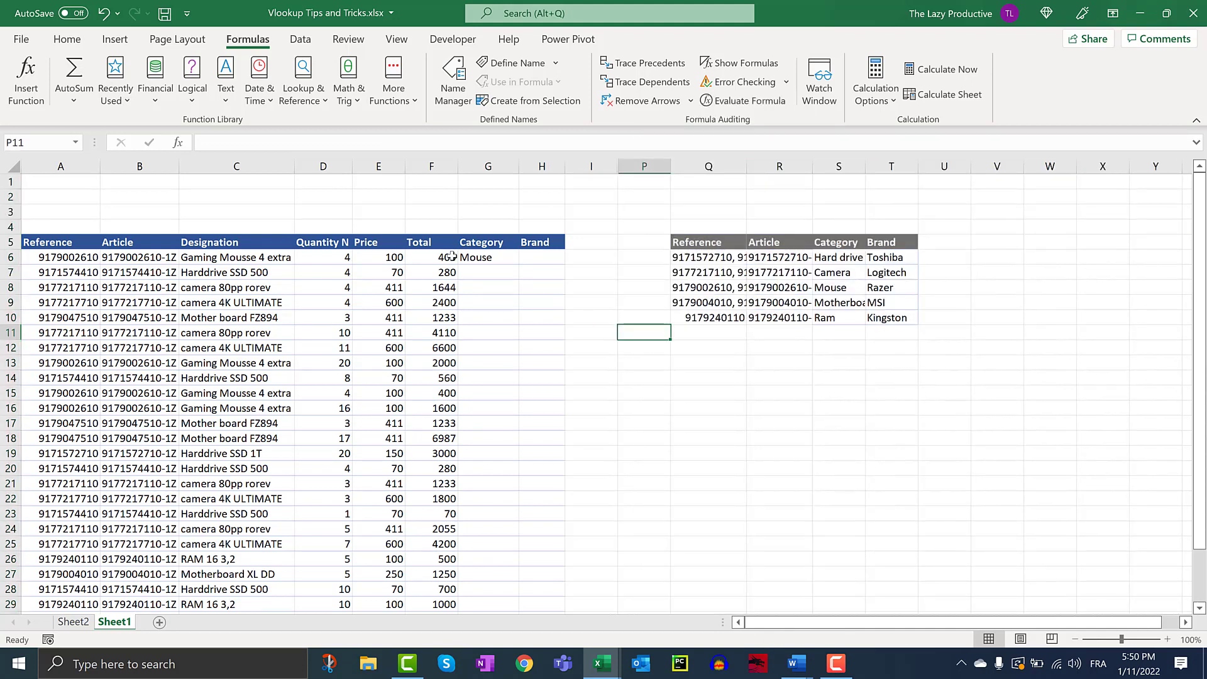
# - Autofit the widths of columns Q and R, the Reference and Article columns of the second lookup table
pyautogui.click(476, 257)
pyautogui.doubleClick(745, 163)
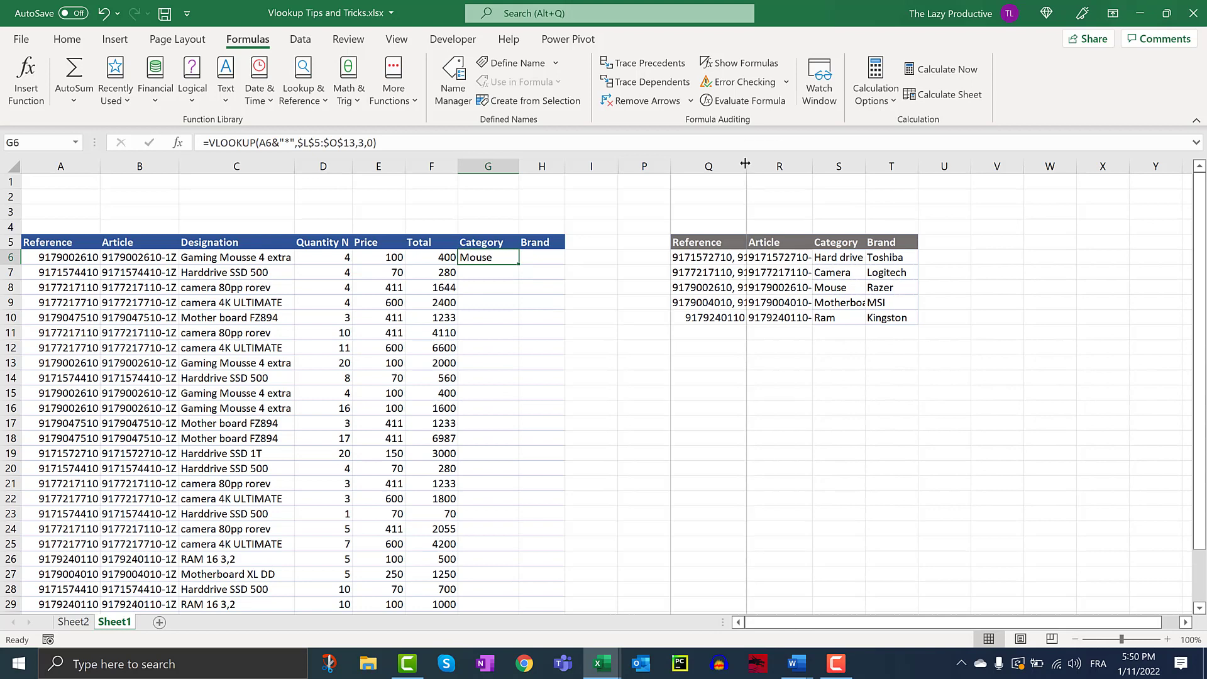
pyautogui.doubleClick(866, 166)
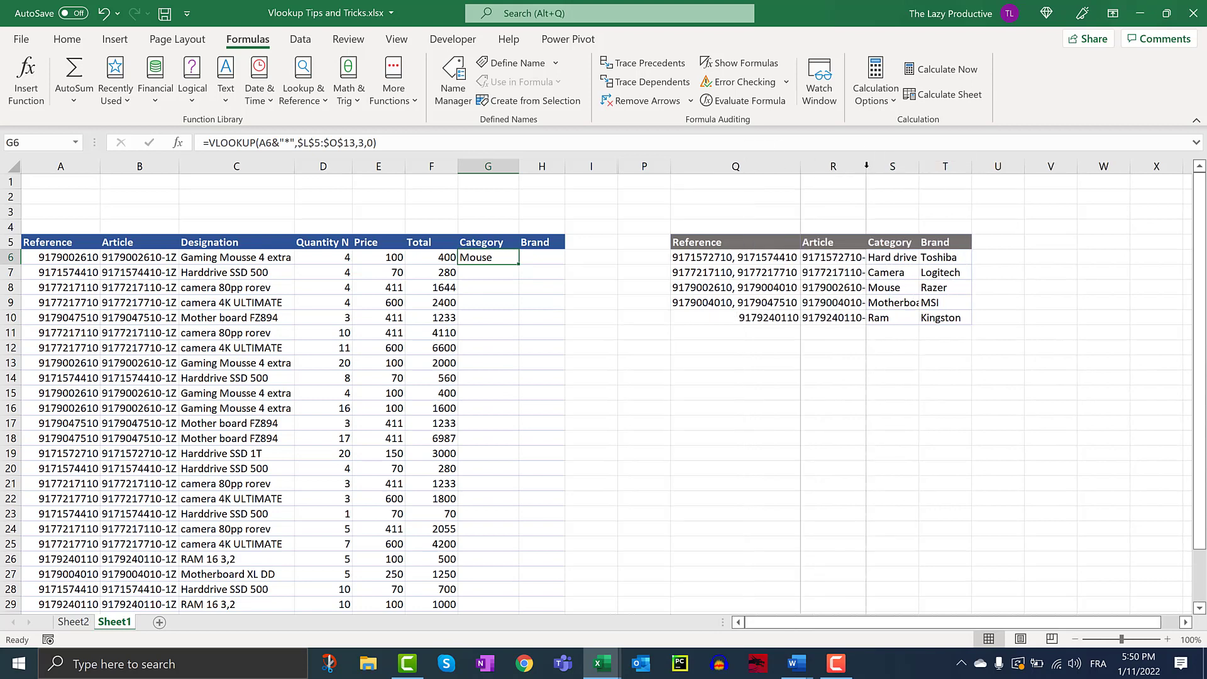
pyautogui.click(828, 362)
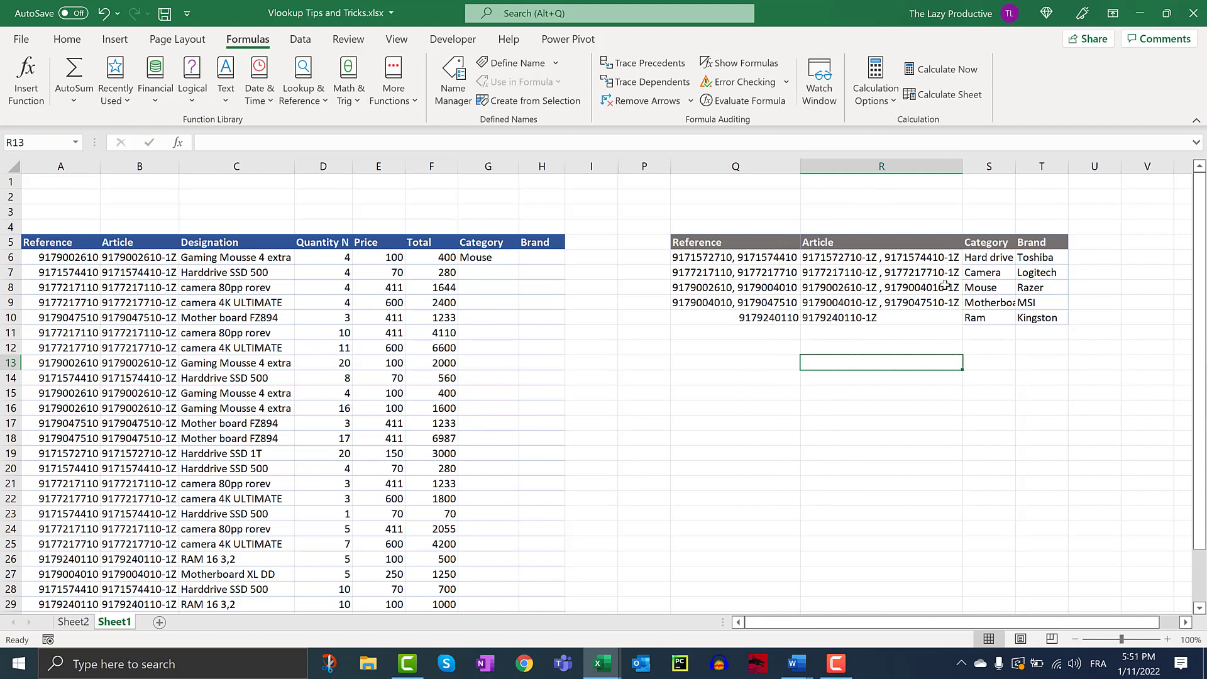
# - Compare the combined references in Q7 with their category in S7, and select cell G6
pyautogui.click(976, 274)
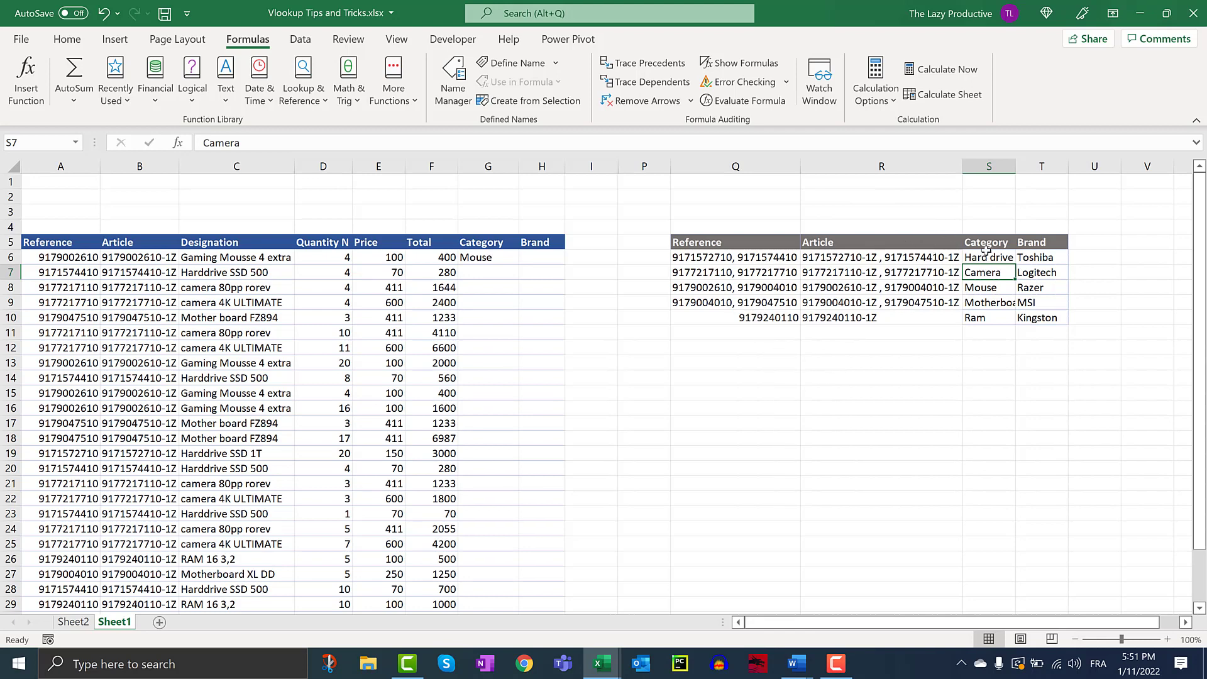
pyautogui.click(722, 276)
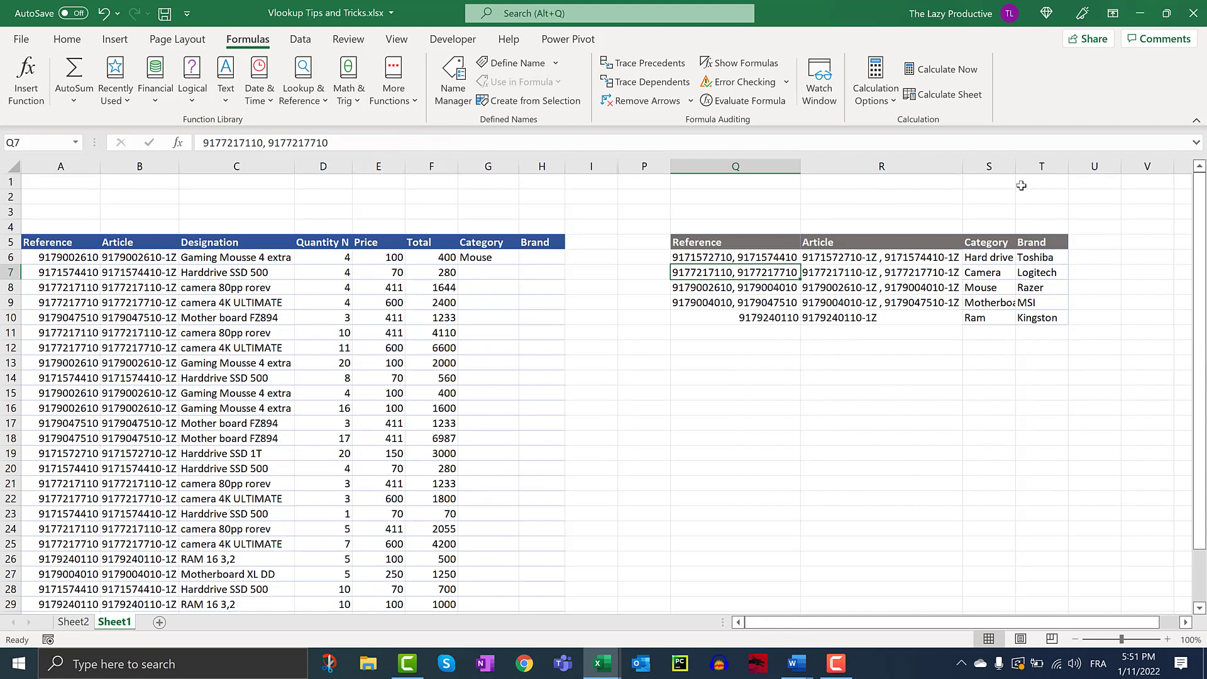
pyautogui.click(990, 276)
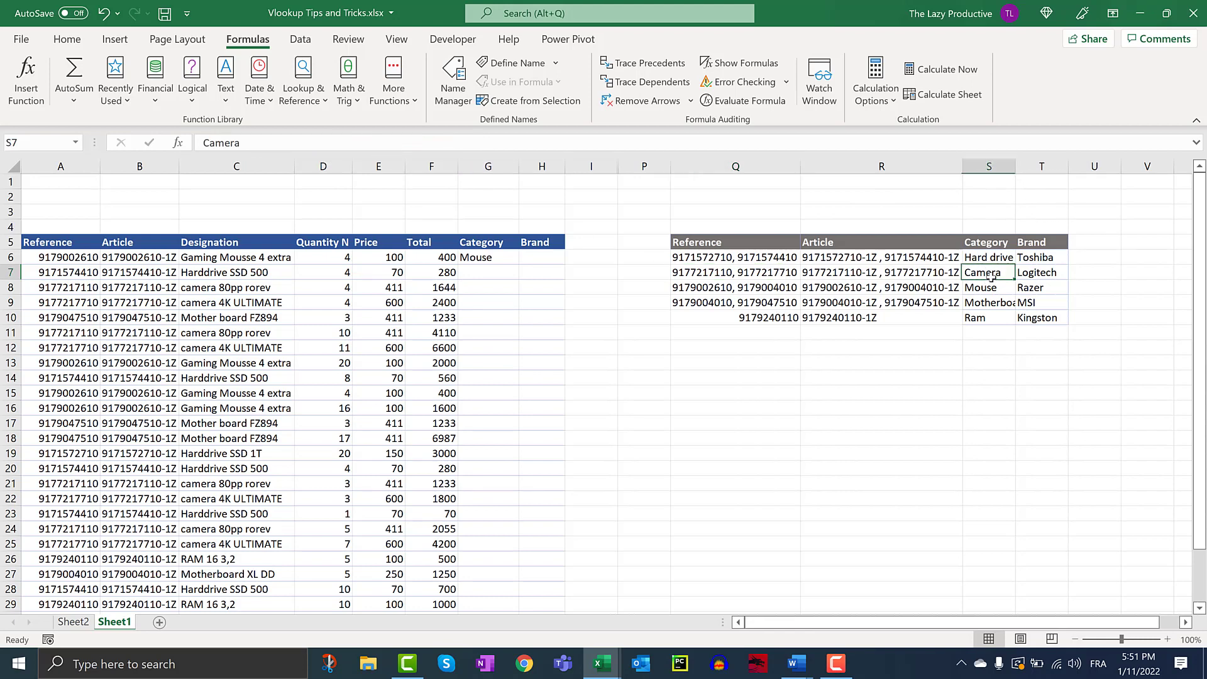
pyautogui.click(995, 243)
pyautogui.click(995, 274)
pyautogui.click(502, 260)
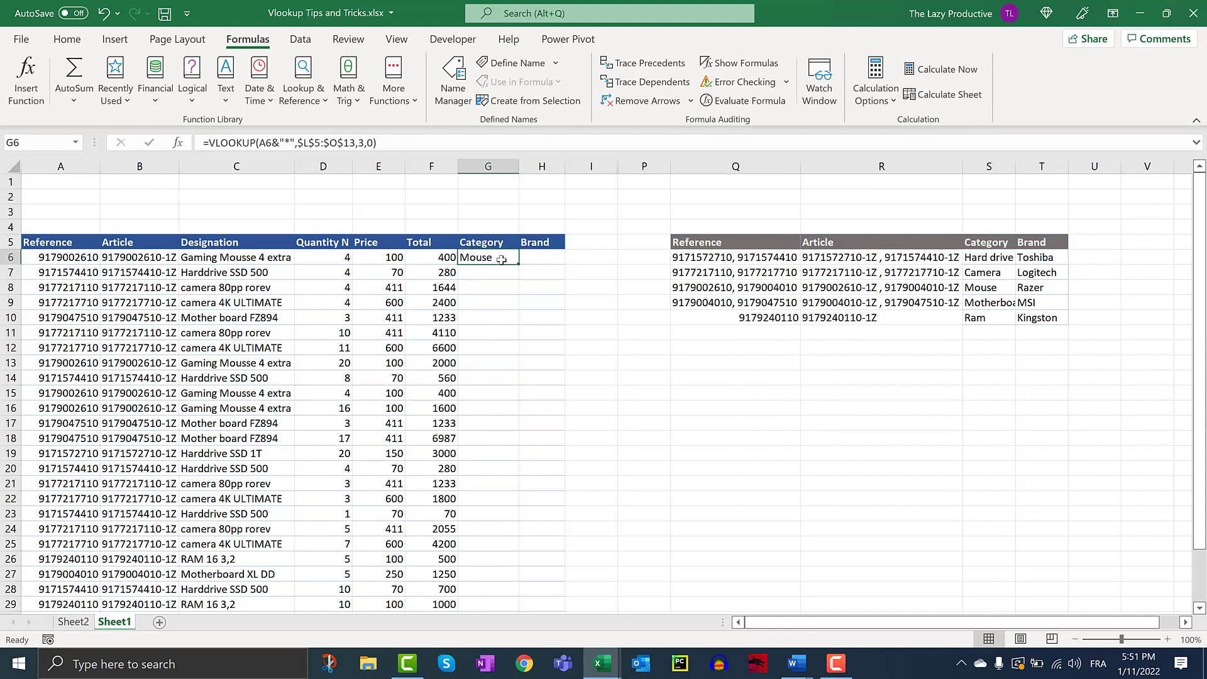
# - Add a leading wildcard to the lookup value in G6: =VLOOKUP("*"&A6&"*",$L$5:$O$13,3,0)
pyautogui.click(259, 143)
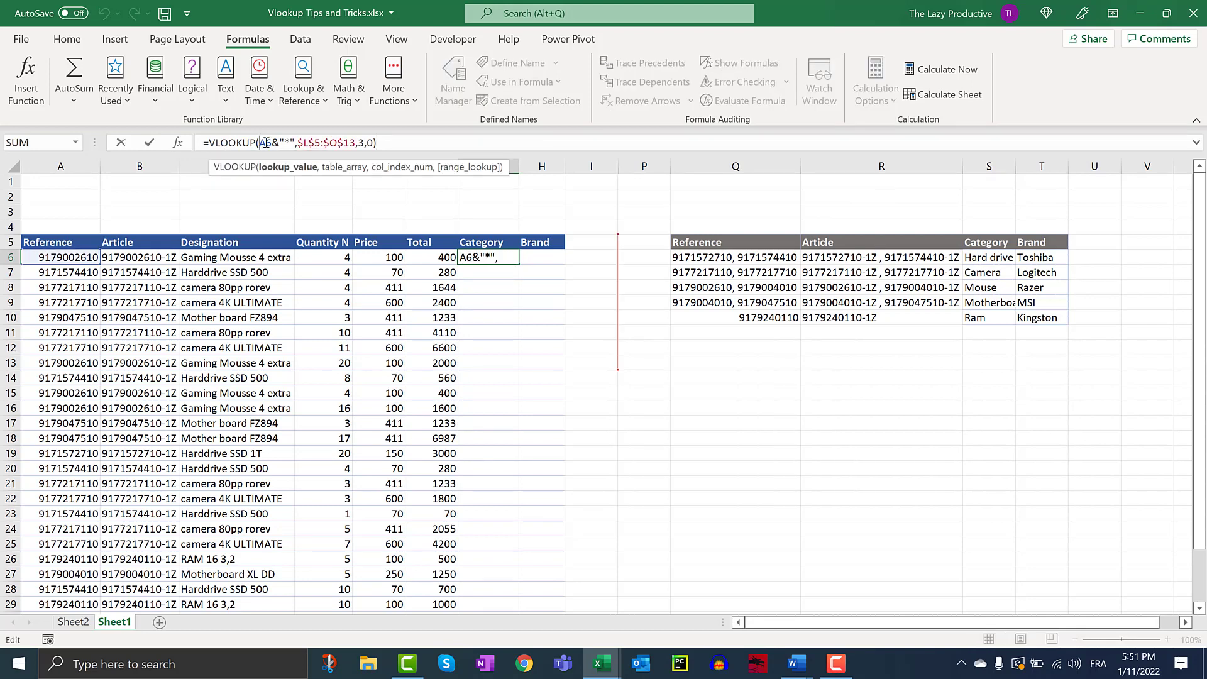
pyautogui.write('"')
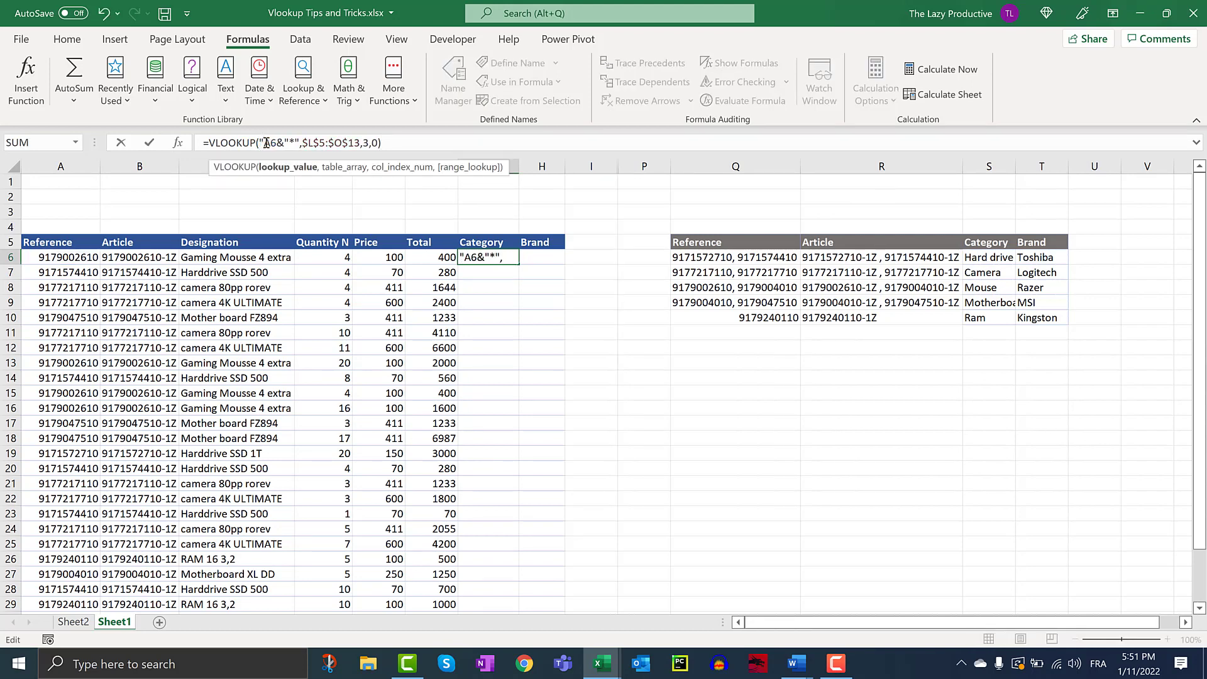
pyautogui.write('*"&')
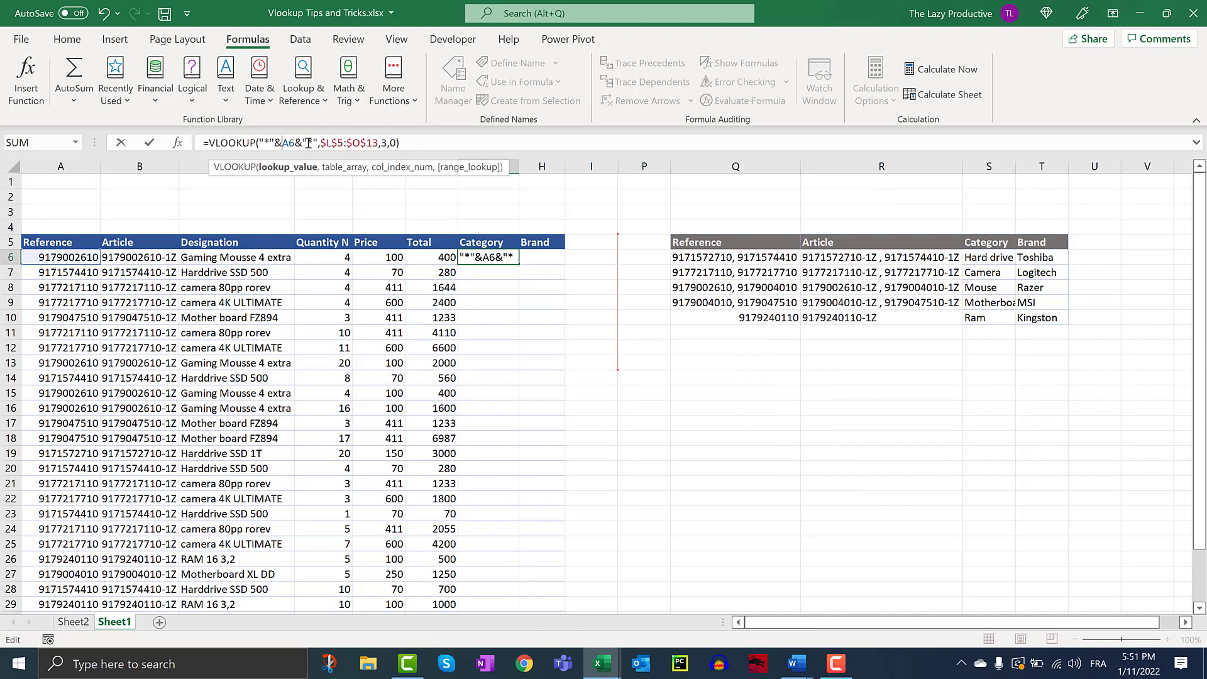
pyautogui.hotkey('ctrl', 'Return')
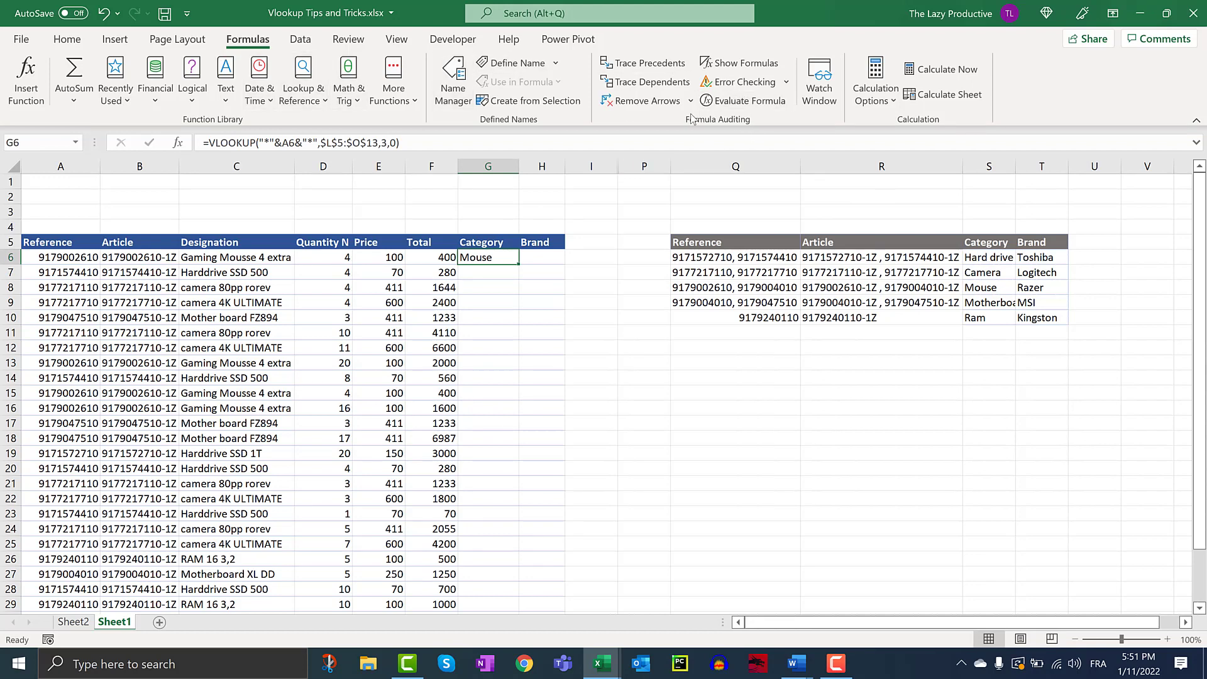
# - Evaluate the G6 formula step by step to its final result, and close the evaluation
pyautogui.click(726, 103)
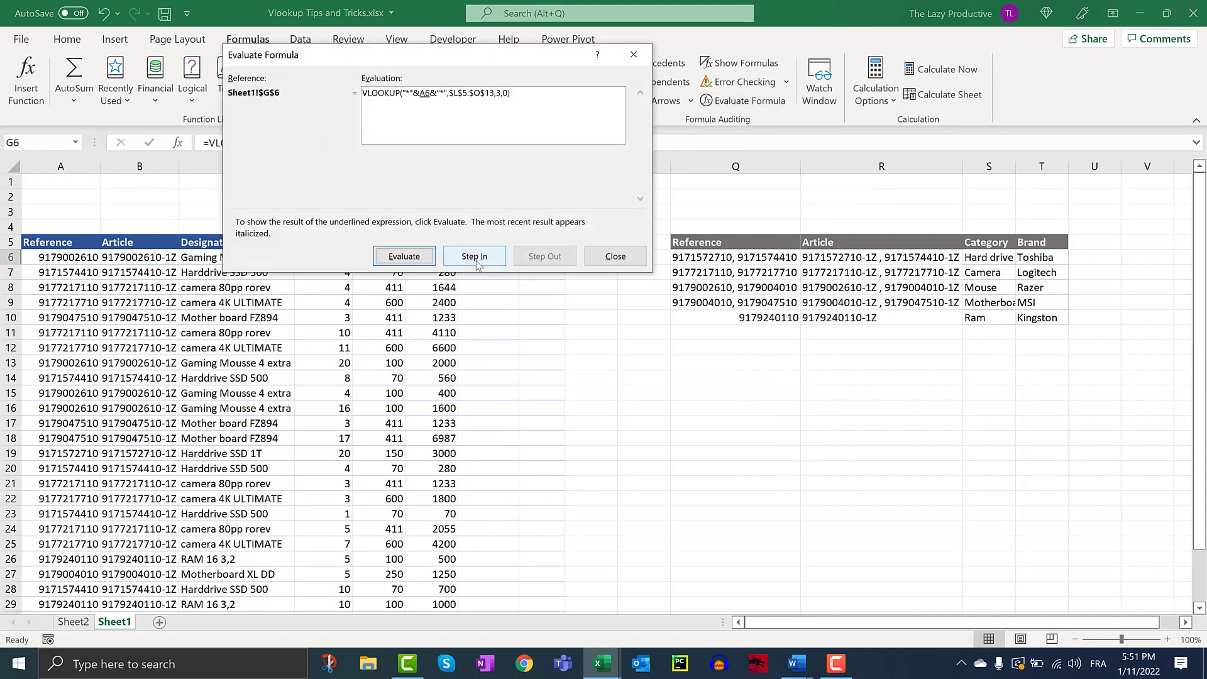
pyautogui.click(418, 258)
pyautogui.click(421, 258)
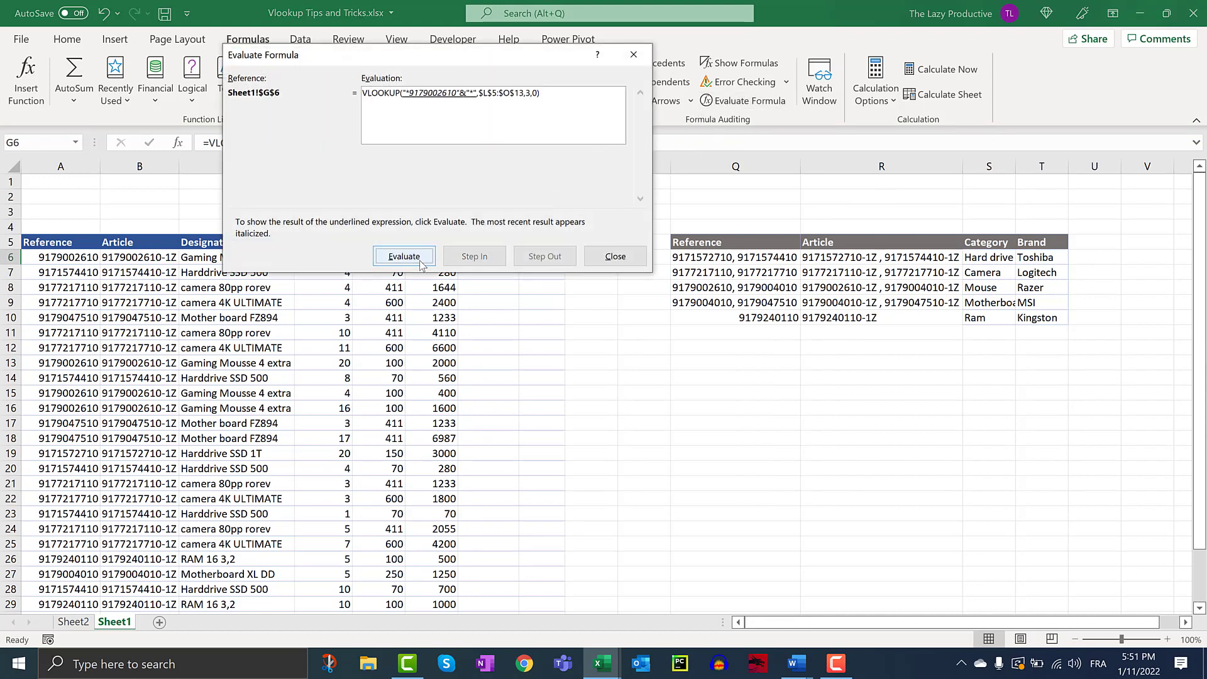
pyautogui.click(421, 258)
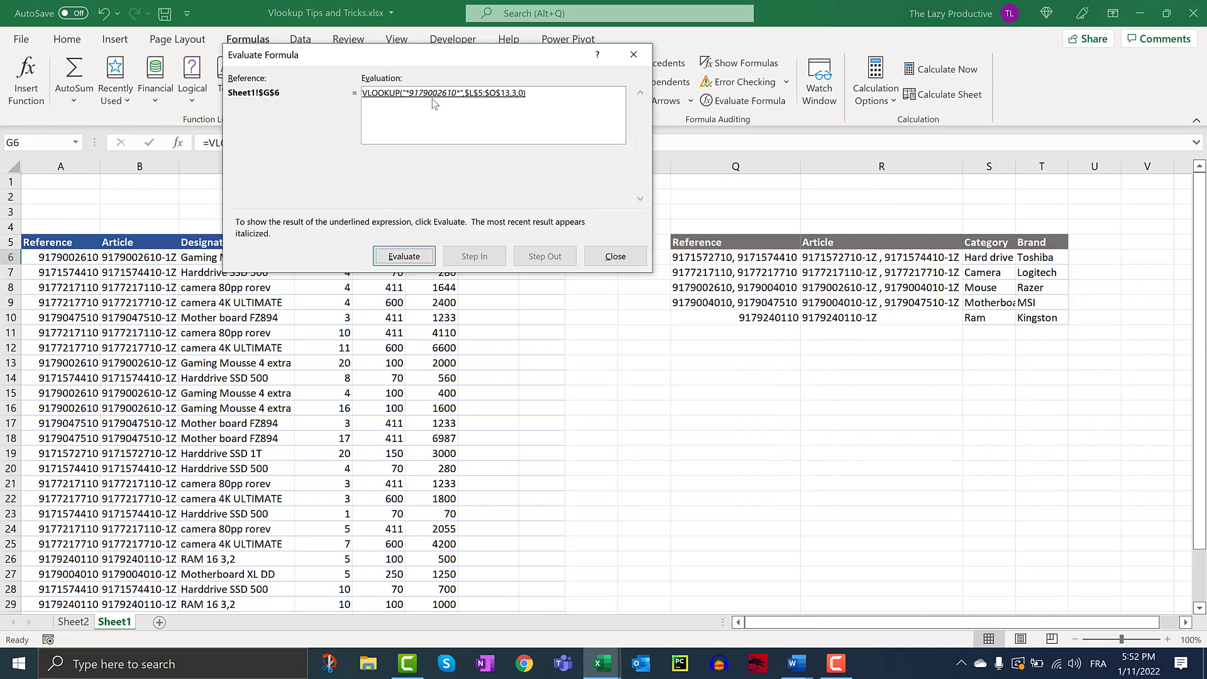
pyautogui.press('Return')
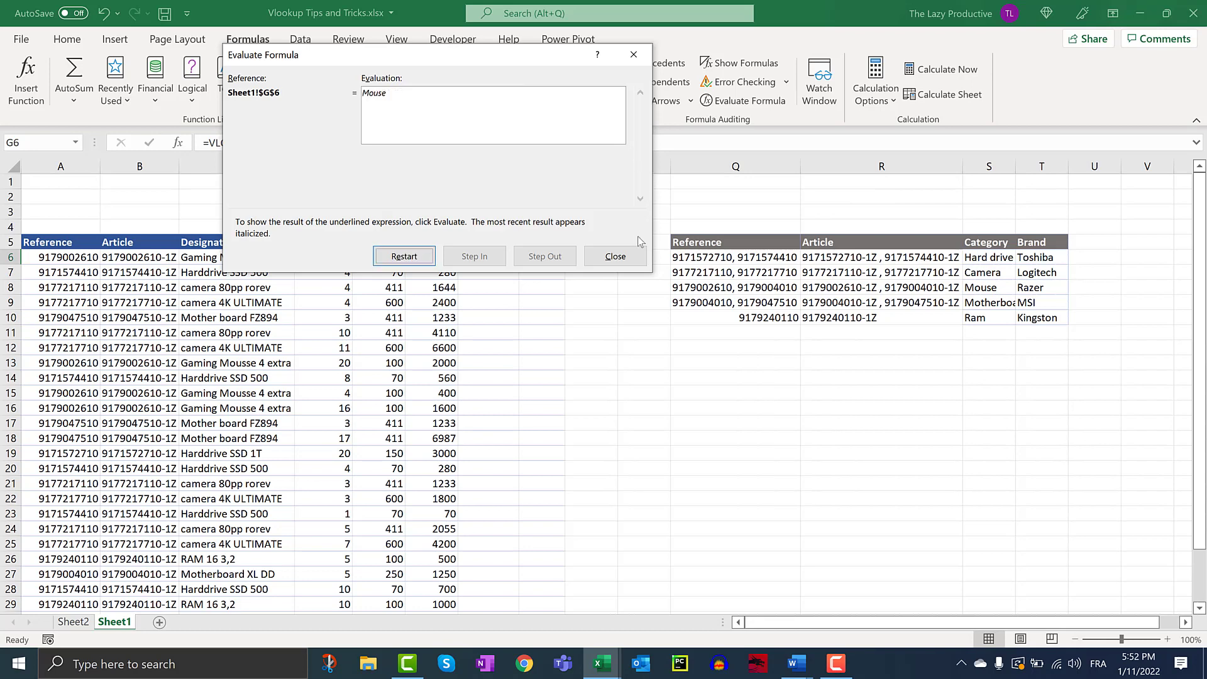
pyautogui.click(609, 256)
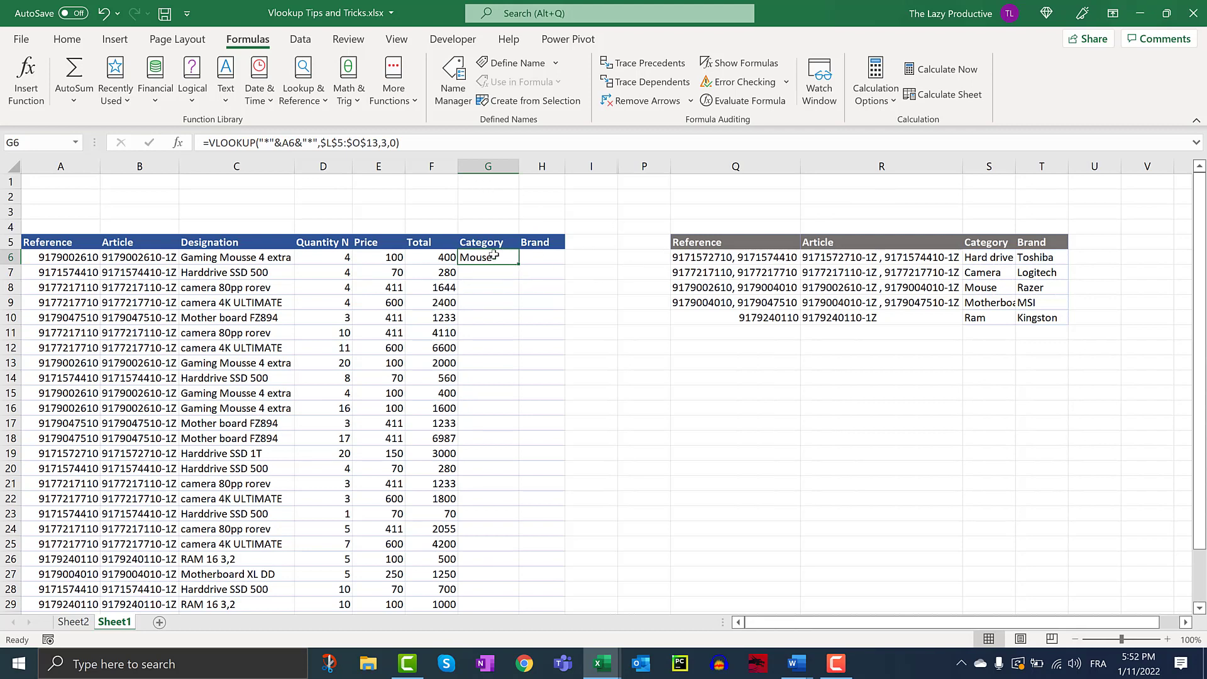
# - Replace the table array in the G6 formula with Q5:T10, the second lookup table including its headers
pyautogui.click(360, 141)
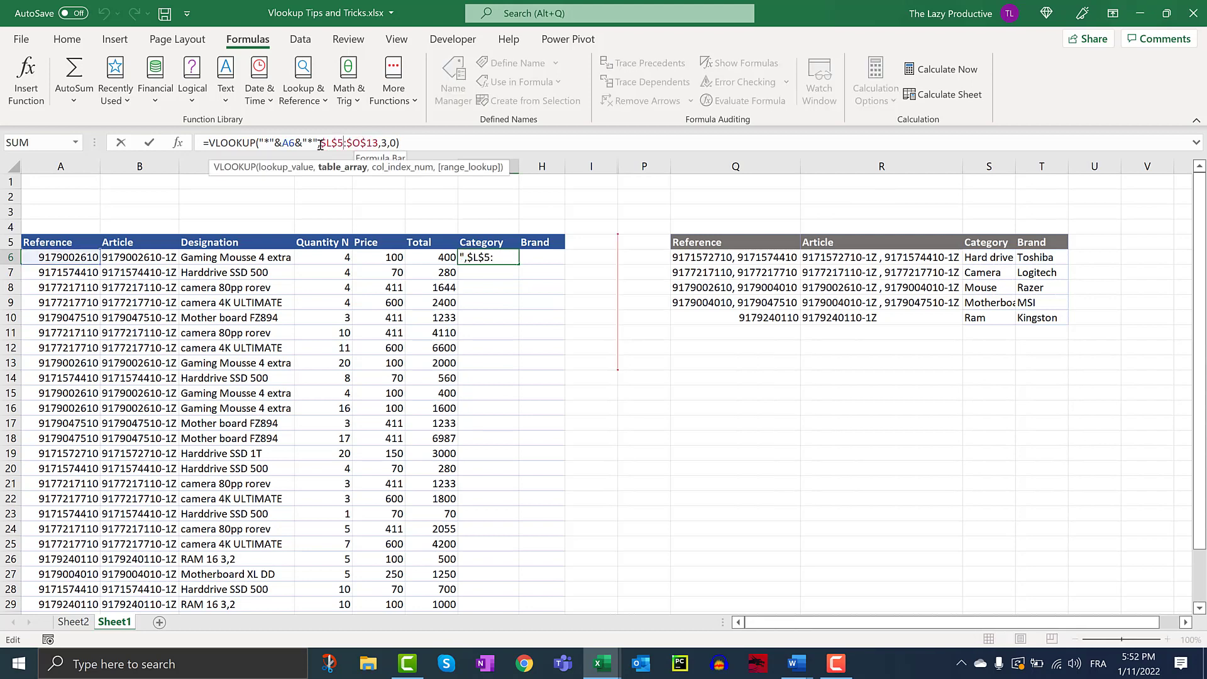
pyautogui.moveTo(320, 142); pyautogui.dragTo(377, 142)
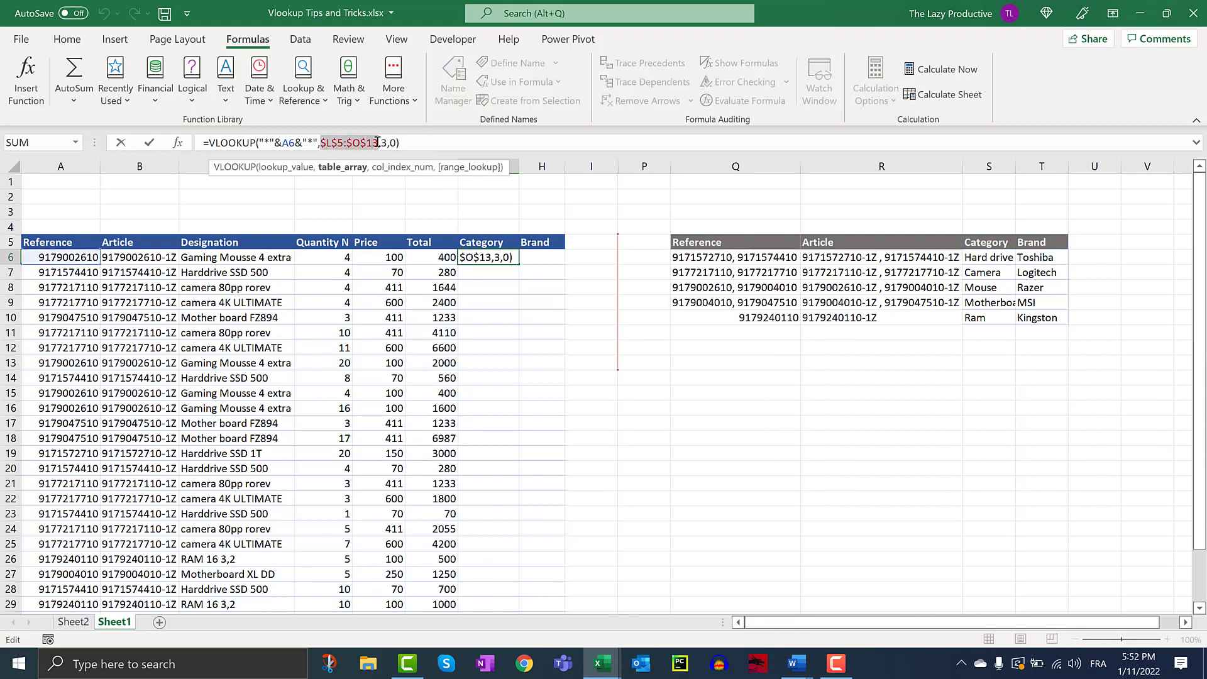
pyautogui.press('Delete')
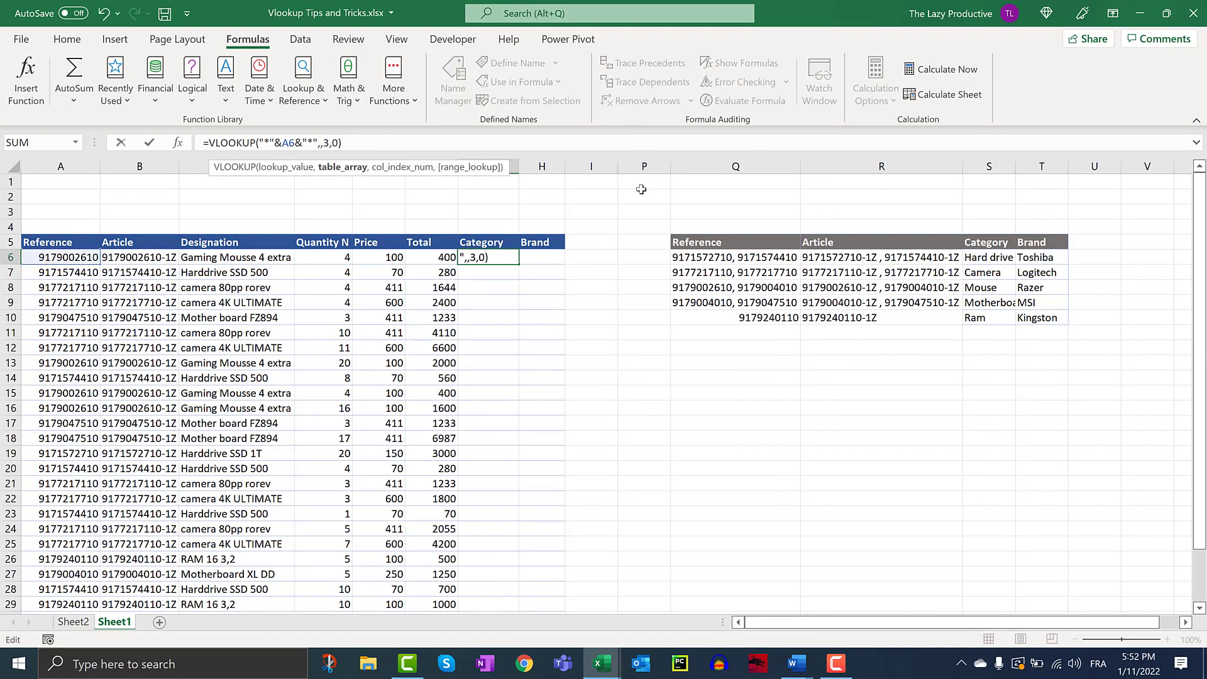
pyautogui.moveTo(1038, 324); pyautogui.dragTo(1042, 320)
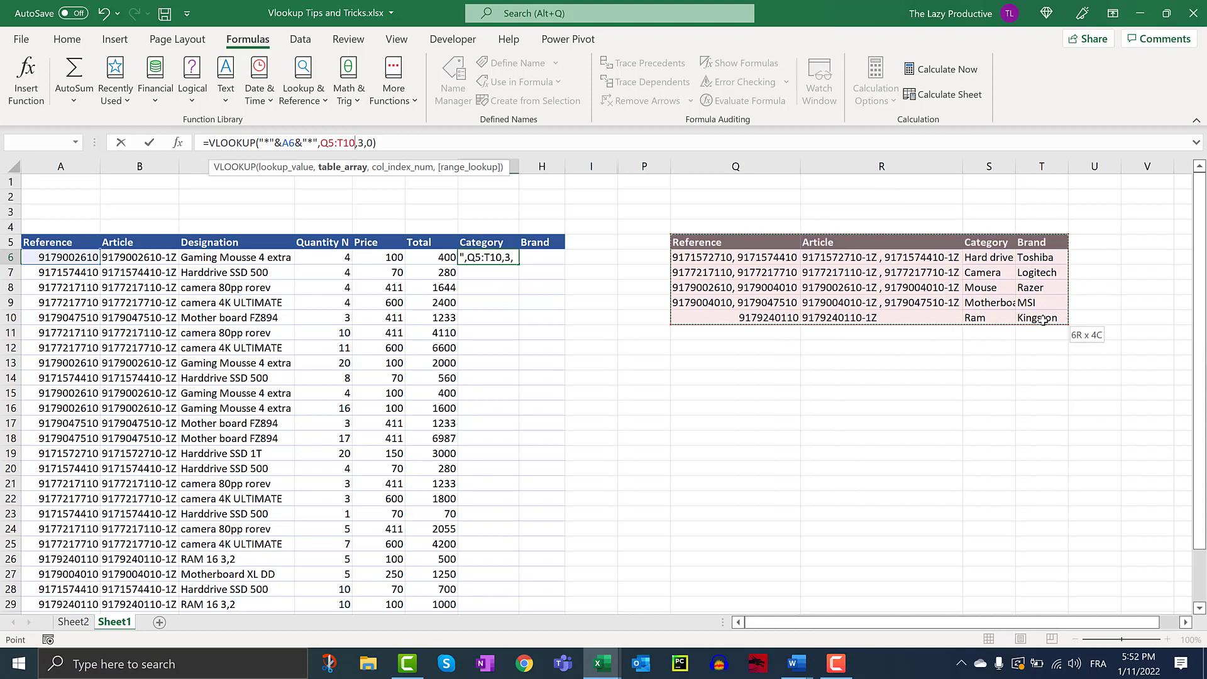
pyautogui.moveTo(1042, 320); pyautogui.dragTo(1043, 319)
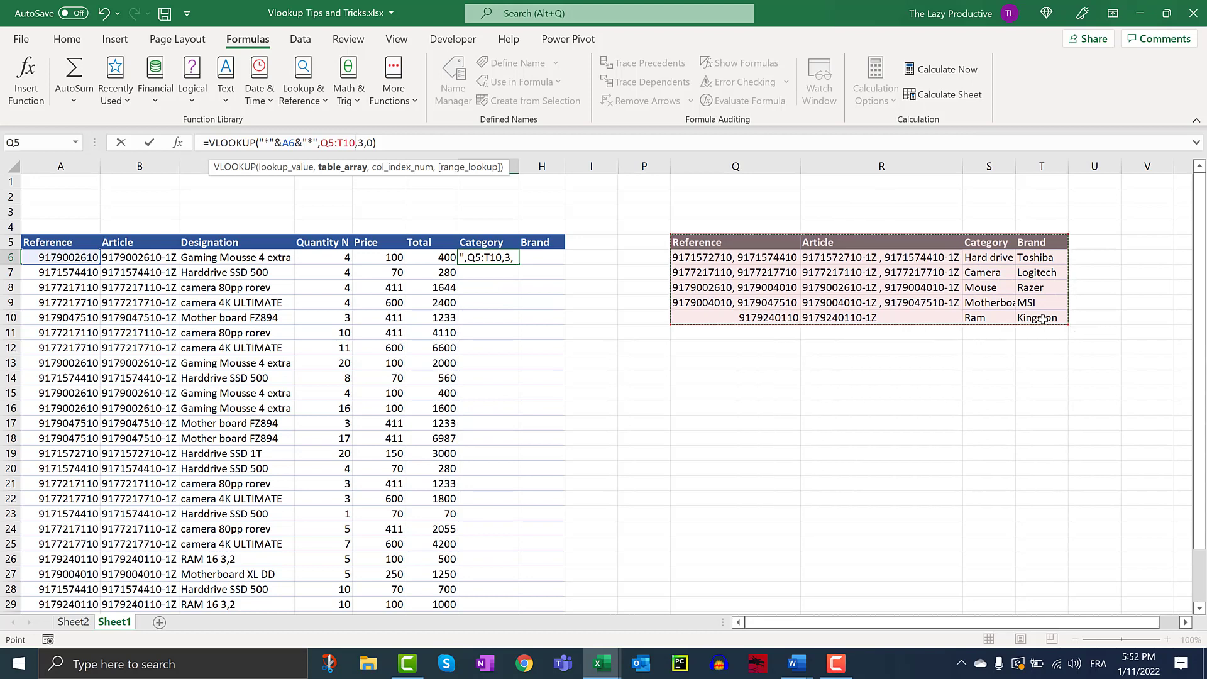
pyautogui.press('Return')
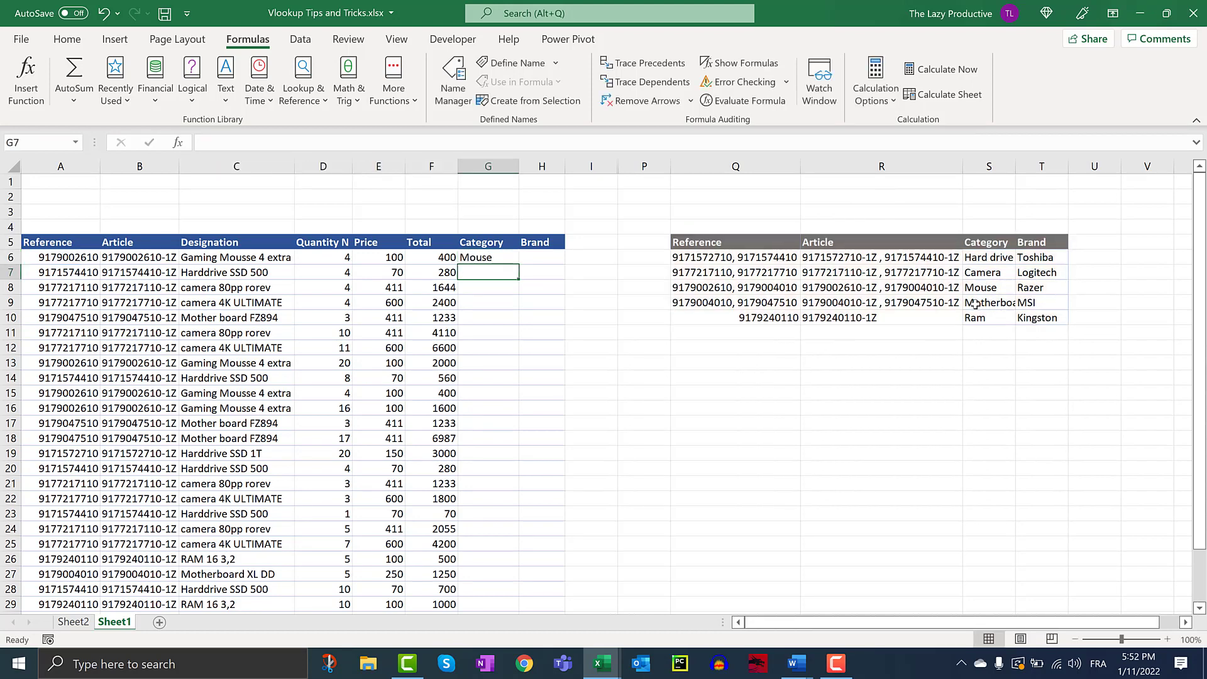
# - Review the arguments of the G6 formula against the combined references in Q8, and reselect G6
pyautogui.click(481, 255)
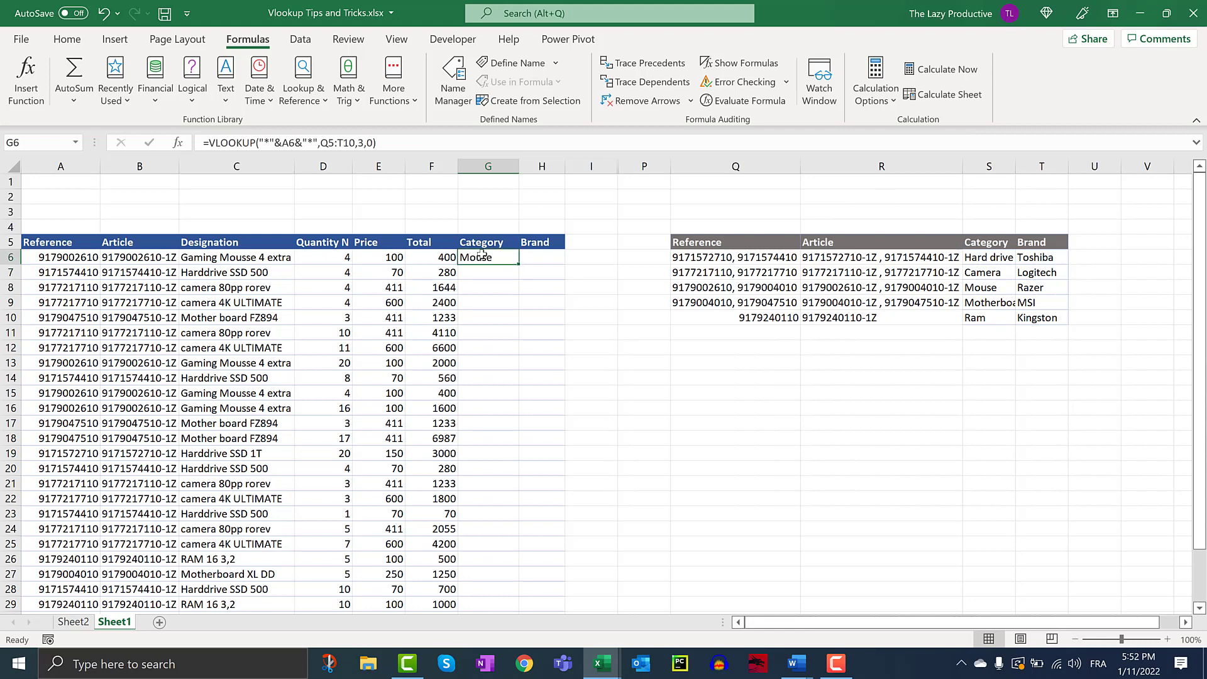
pyautogui.doubleClick(481, 255)
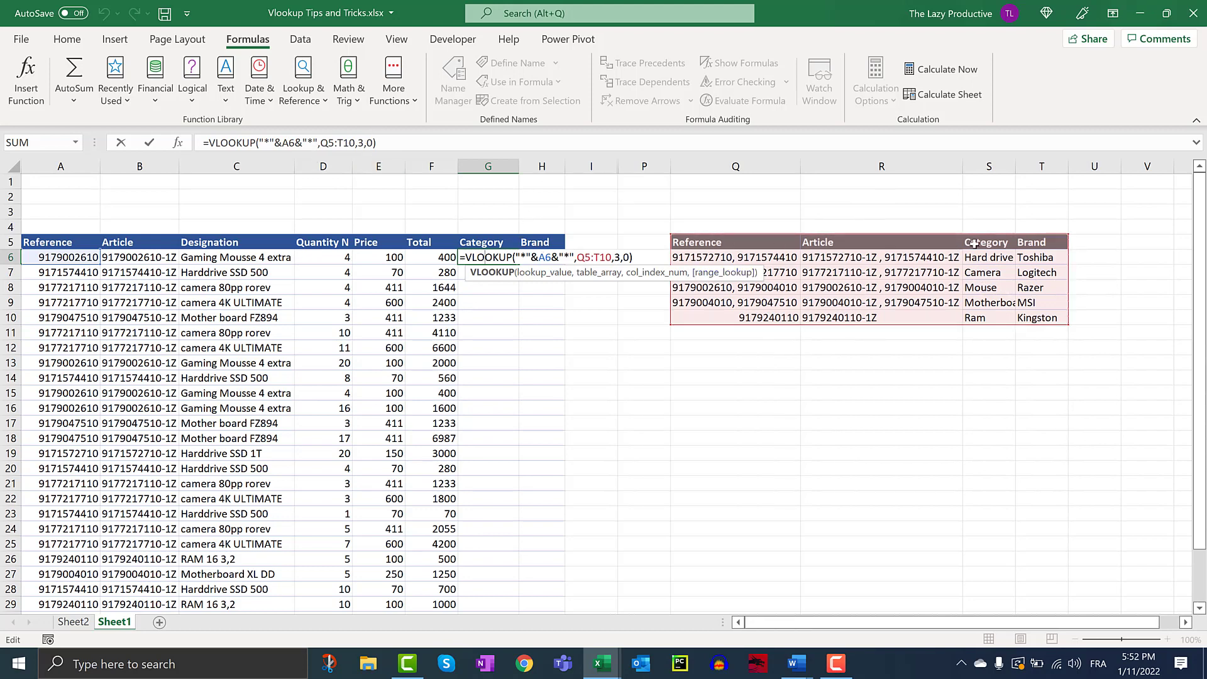
pyautogui.press('Return')
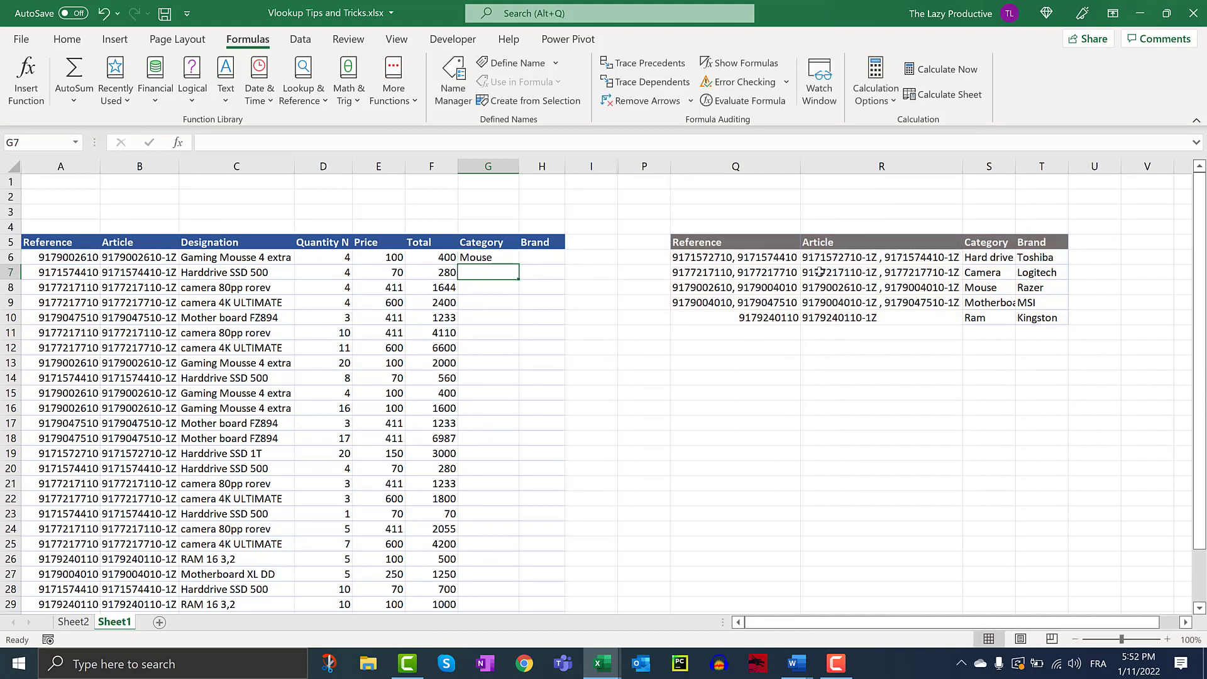
pyautogui.click(717, 287)
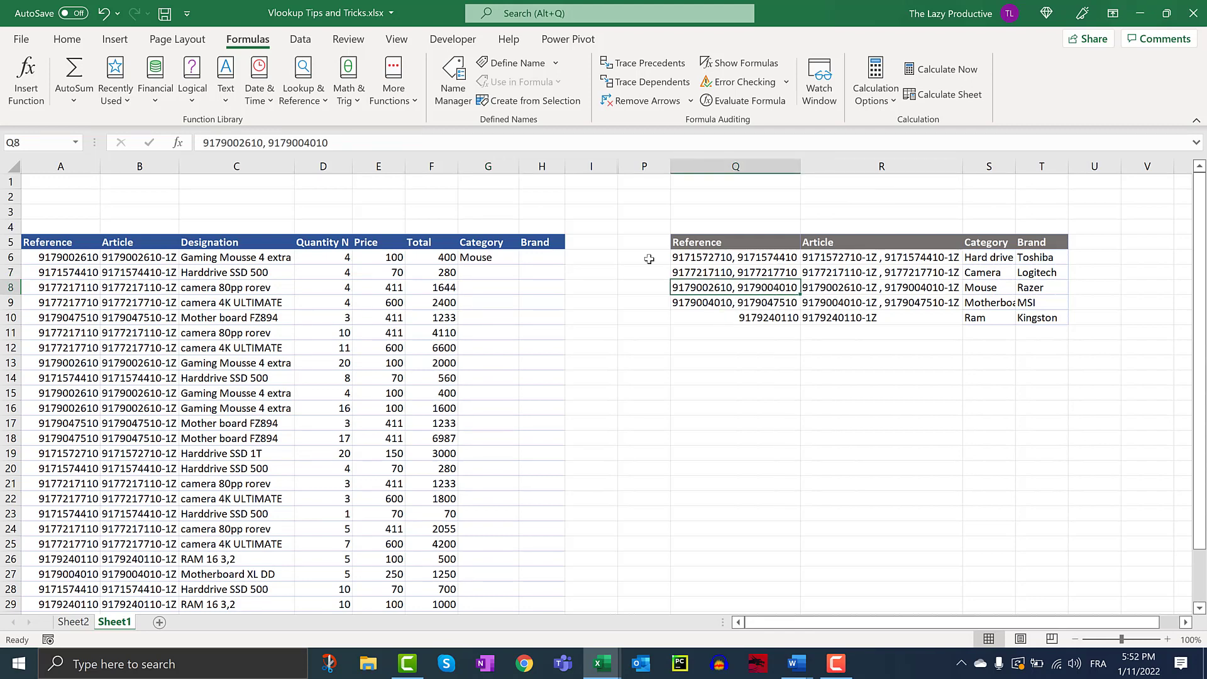
pyautogui.click(510, 259)
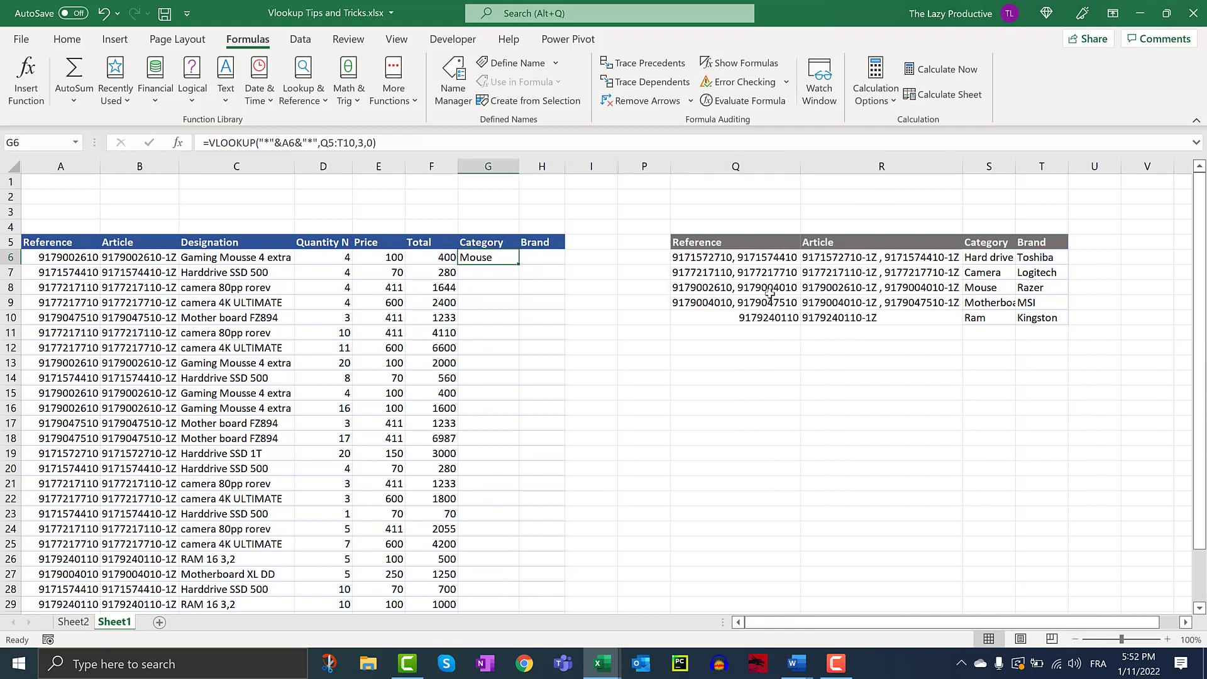
pyautogui.click(454, 300)
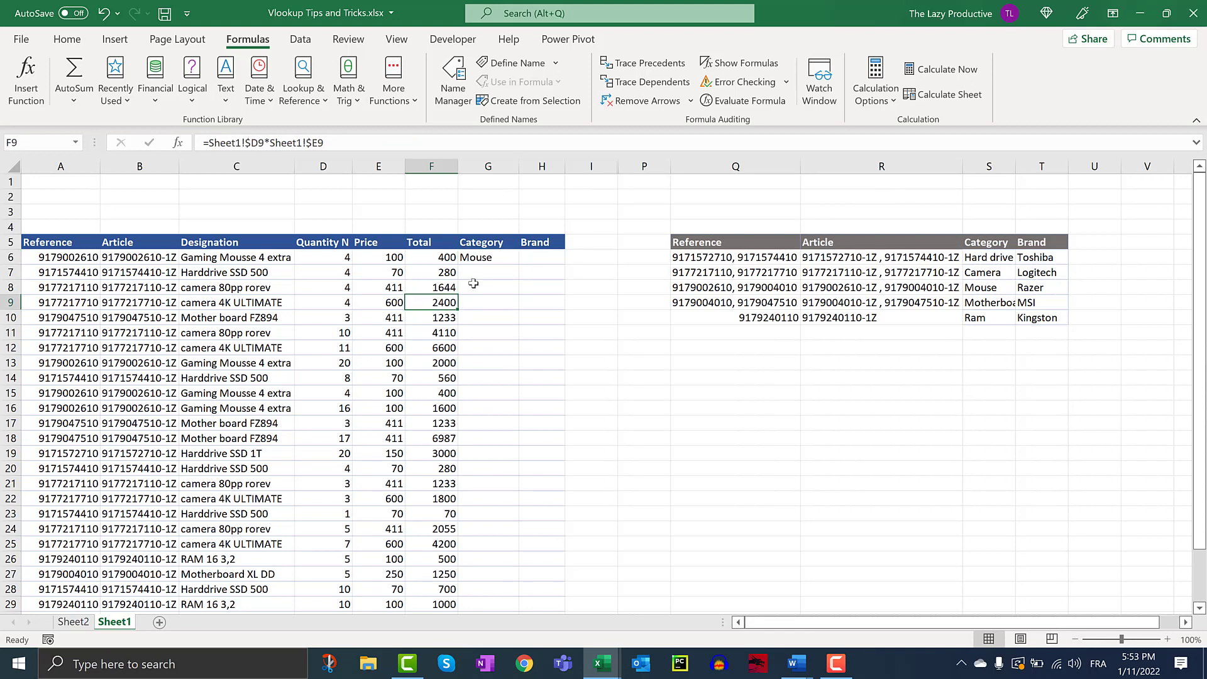
pyautogui.click(490, 258)
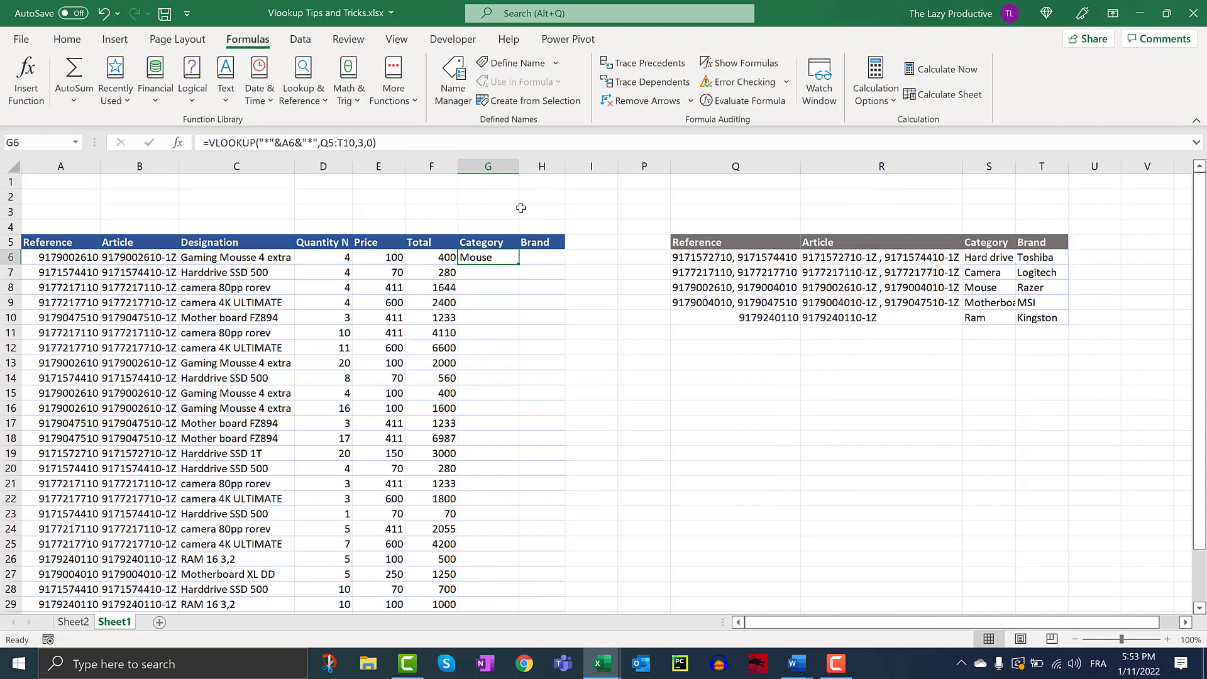
# - Replace the column index 3 in the G6 formula with a nested MATCH function that looks up the Category header in G5
pyautogui.click(364, 145)
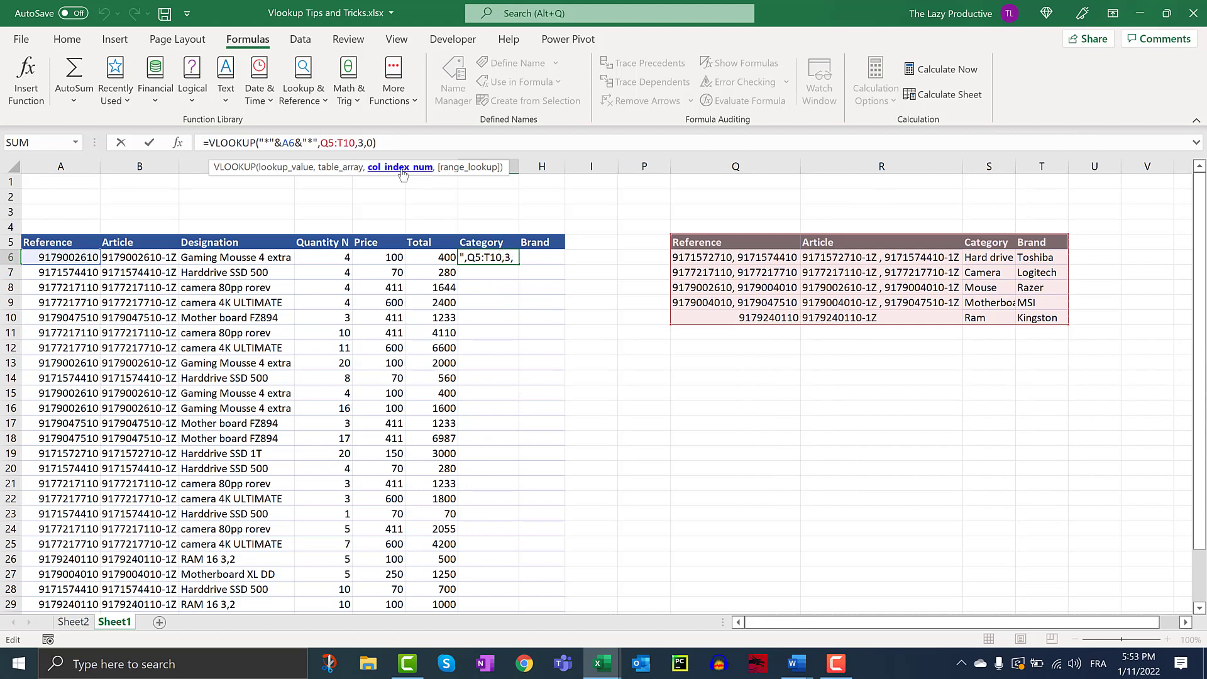
pyautogui.press('BackSpace')
pyautogui.click(216, 143)
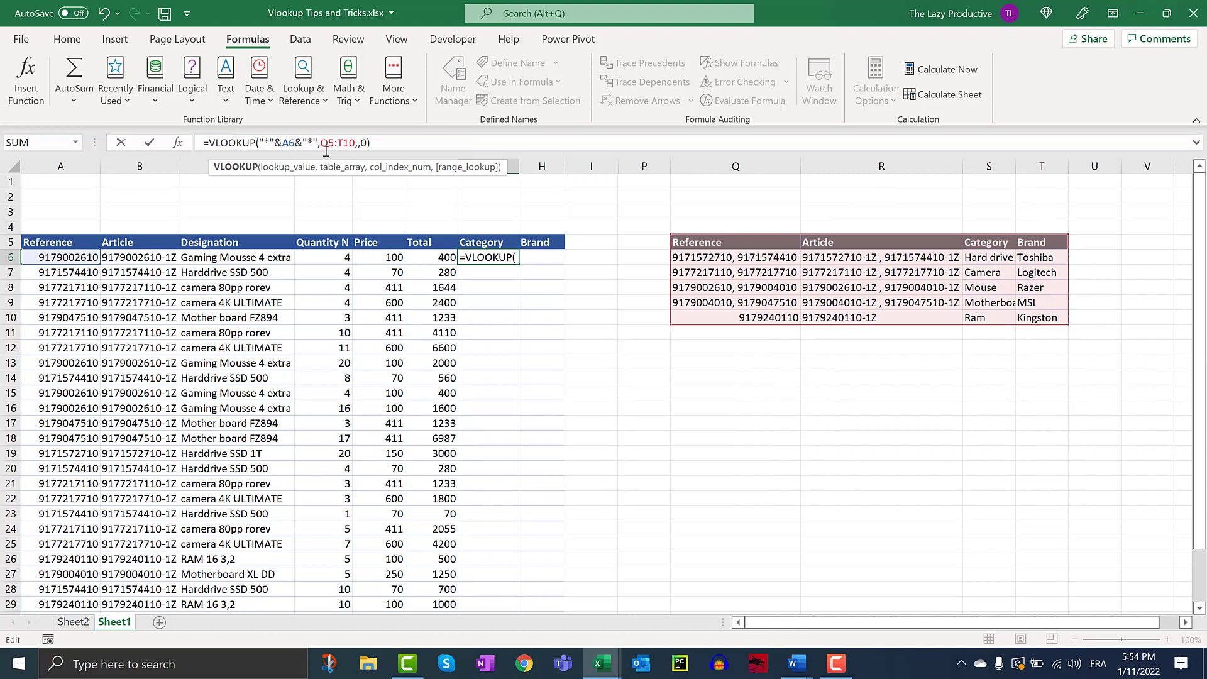
pyautogui.moveTo(328, 145); pyautogui.dragTo(350, 146)
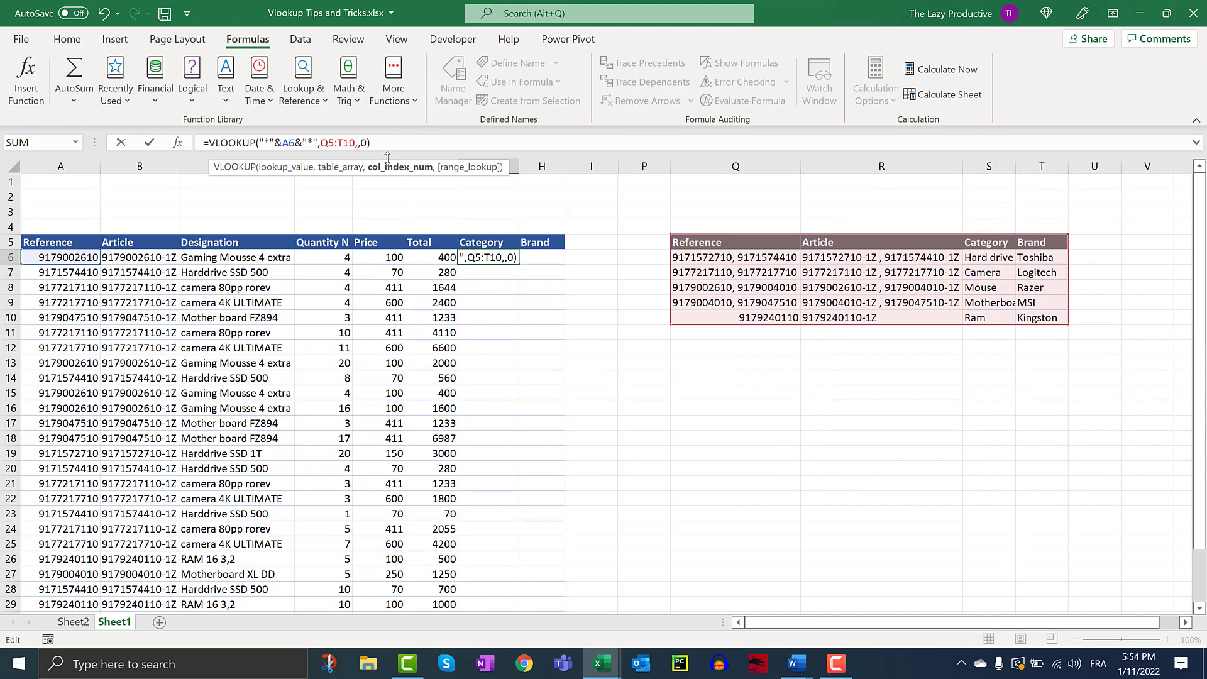
pyautogui.write('match')
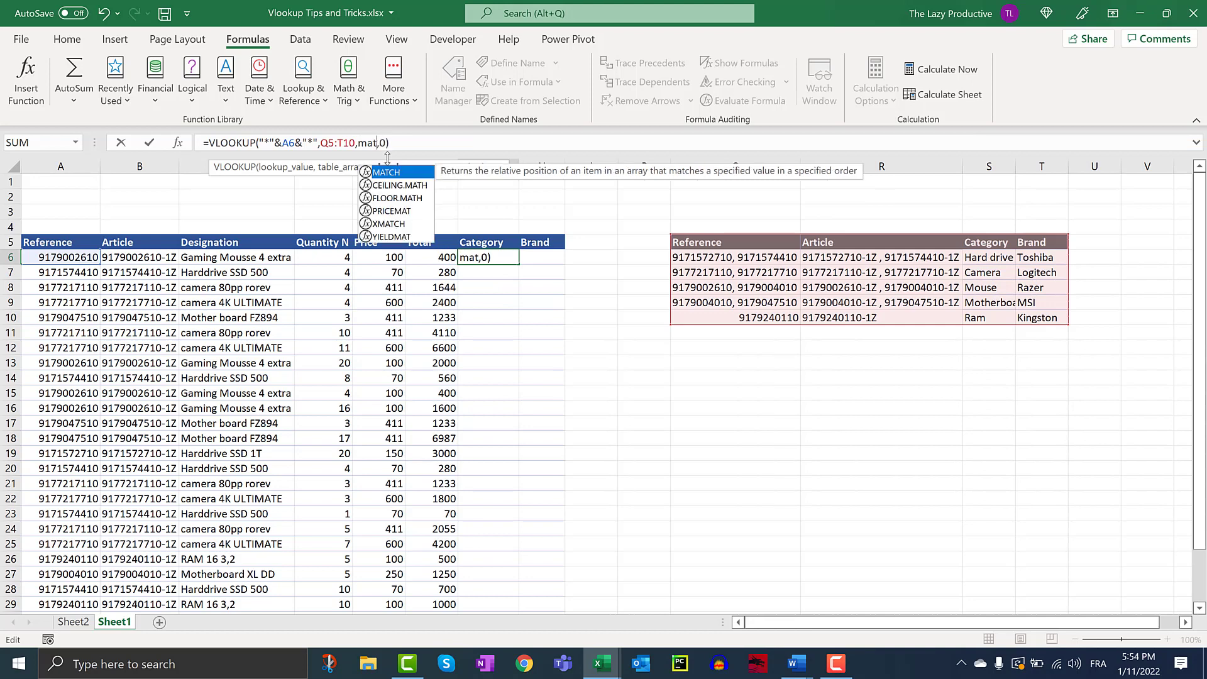
pyautogui.write('(')
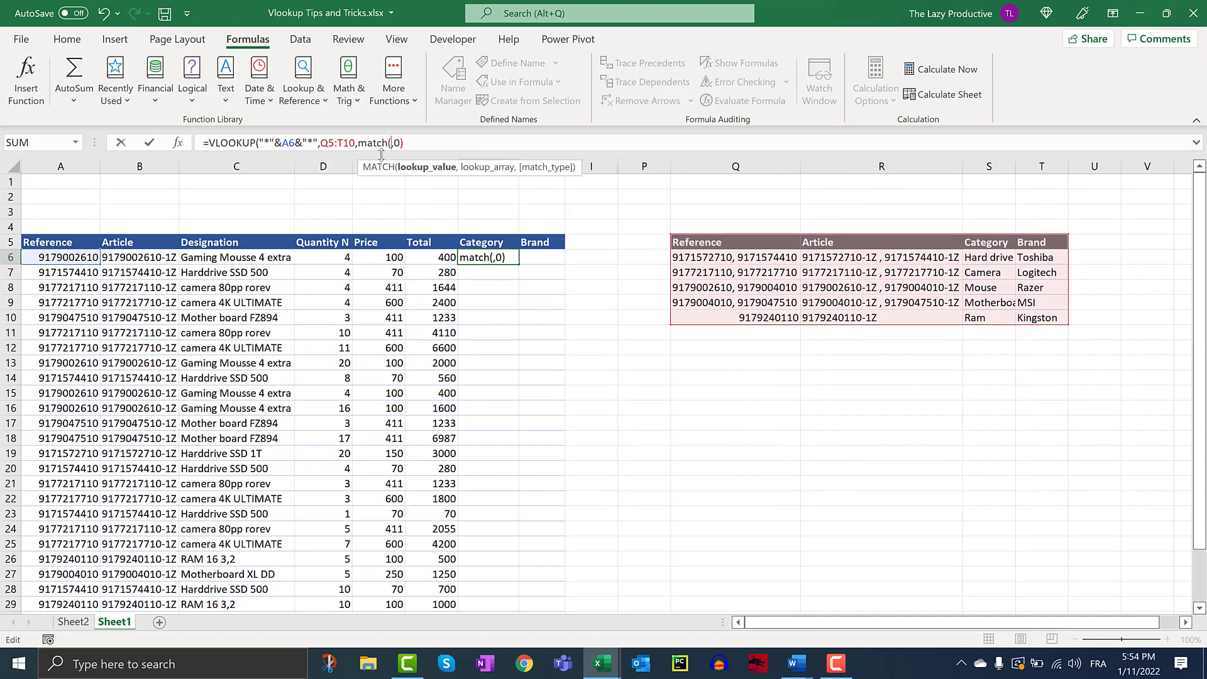
pyautogui.click(503, 244)
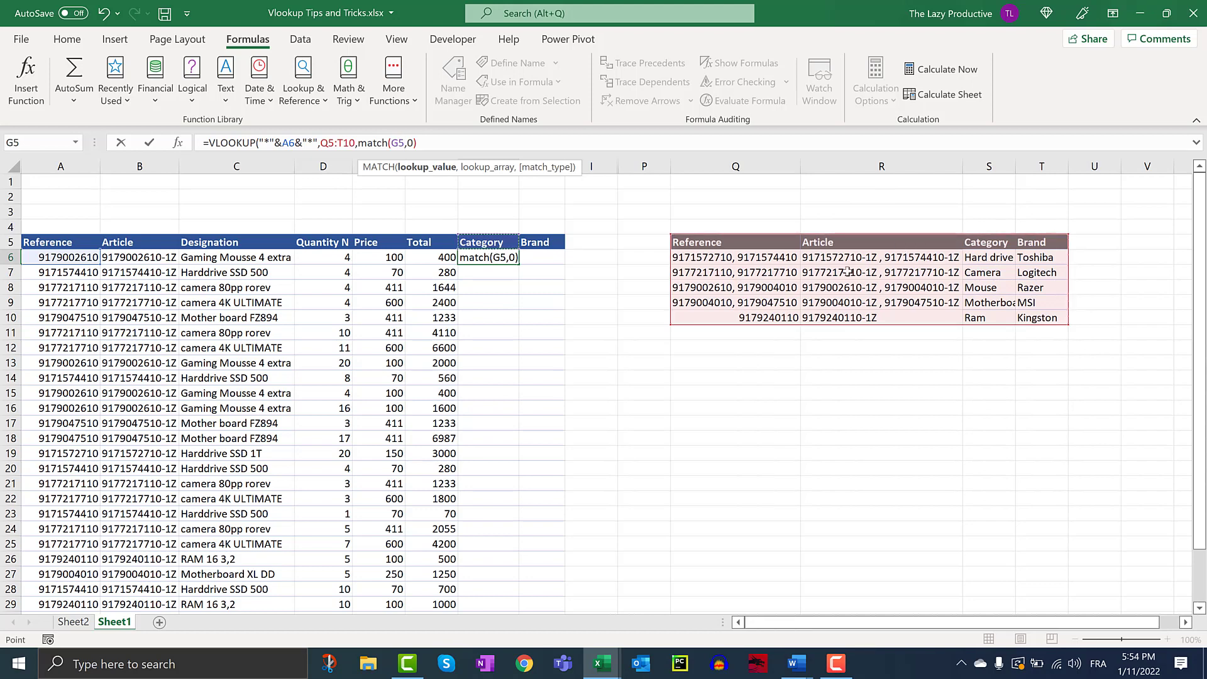
pyautogui.write(',')
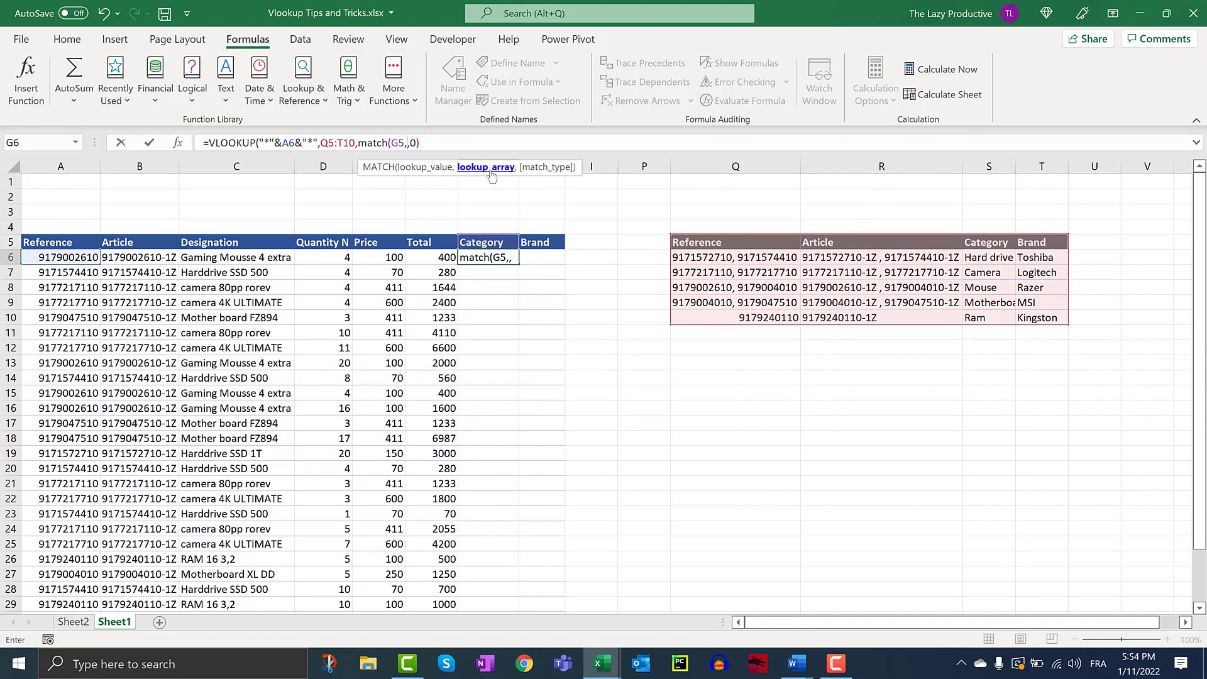
# - Set the MATCH lookup array to the header row Q5:T5 with match type 0, and close the function's parenthesis
pyautogui.click(729, 243)
pyautogui.moveTo(729, 243); pyautogui.dragTo(927, 243)
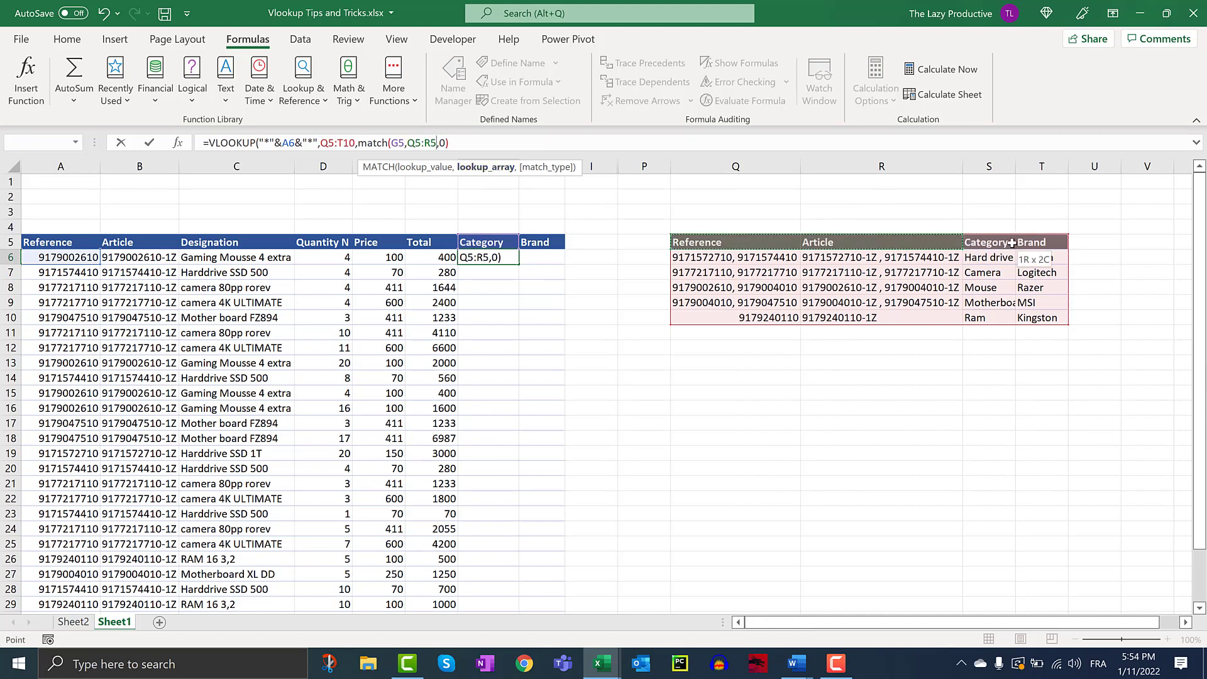
pyautogui.moveTo(1012, 244); pyautogui.dragTo(1044, 243)
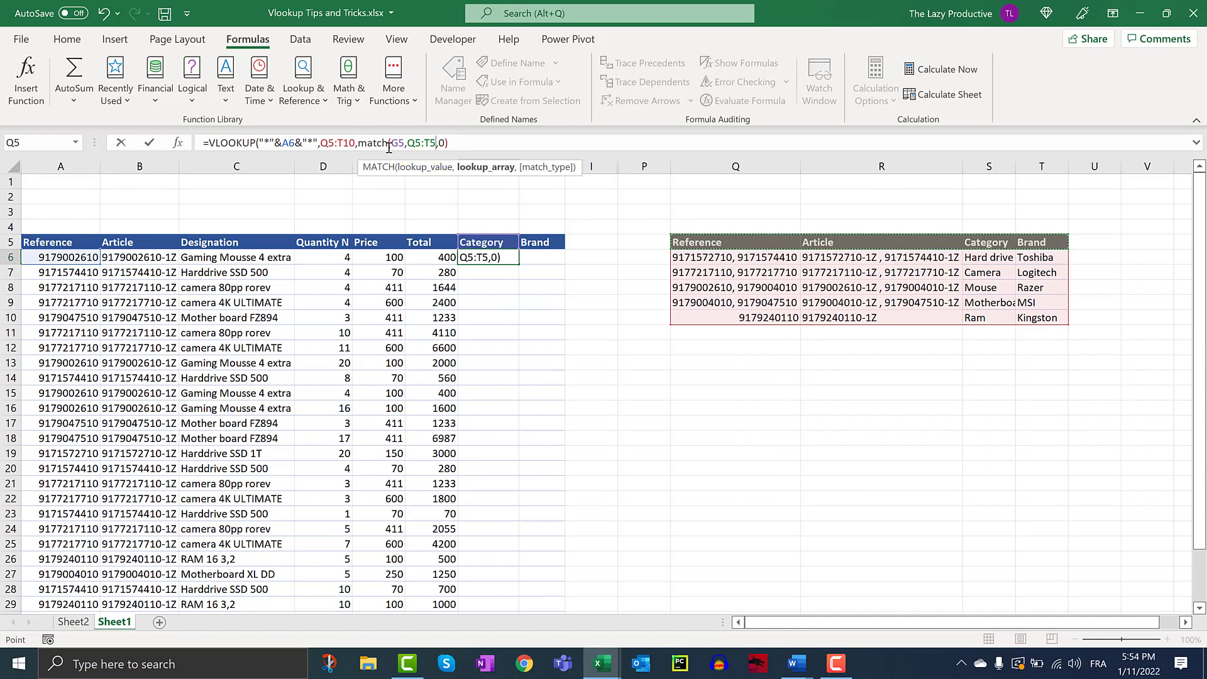
pyautogui.click(636, 245)
pyautogui.moveTo(882, 248); pyautogui.dragTo(976, 245)
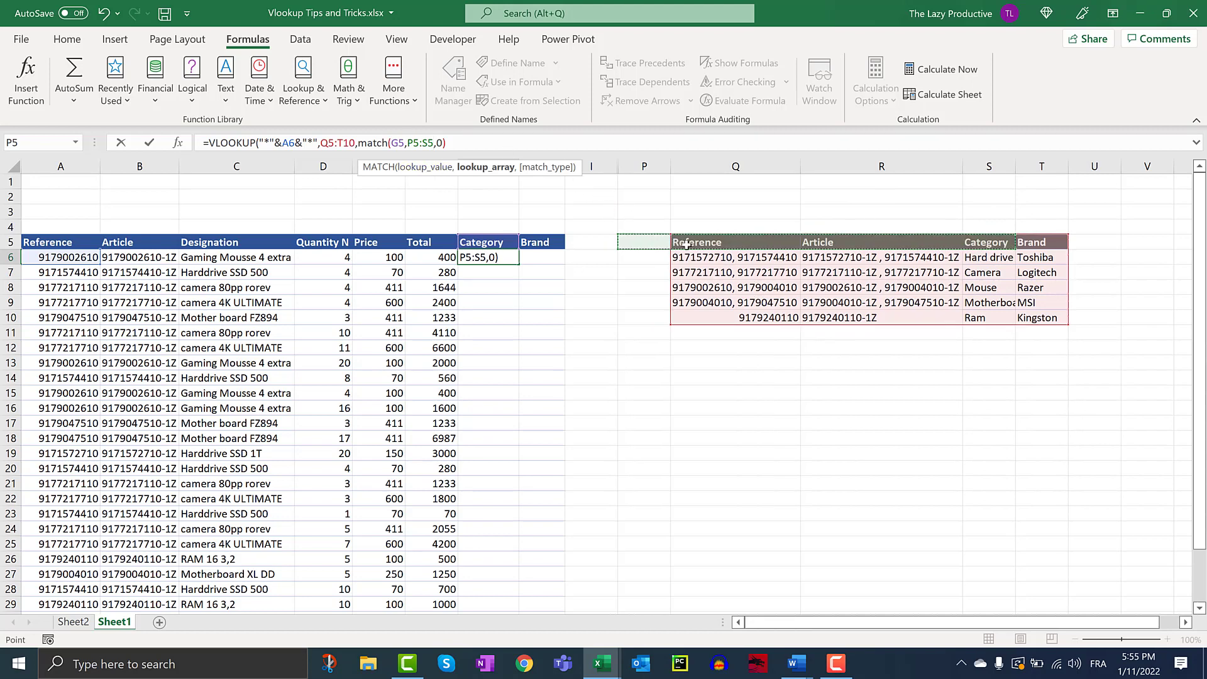
pyautogui.moveTo(687, 244); pyautogui.dragTo(868, 247)
pyautogui.moveTo(953, 241); pyautogui.dragTo(1022, 243)
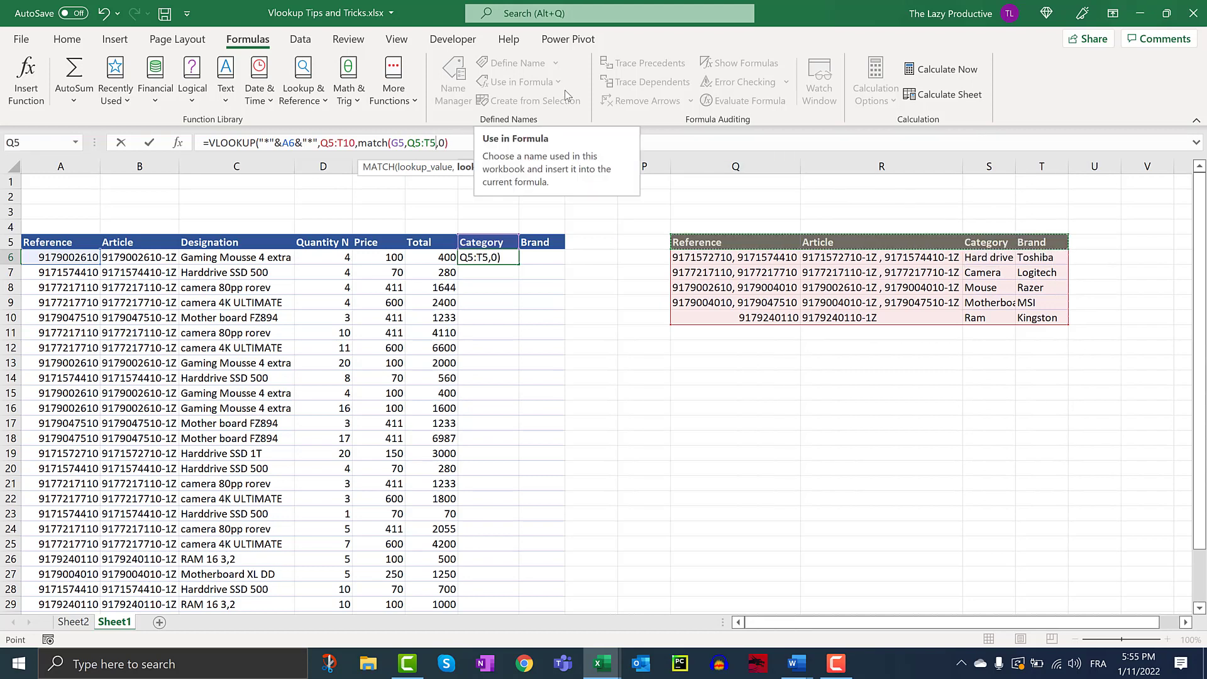
pyautogui.write(',')
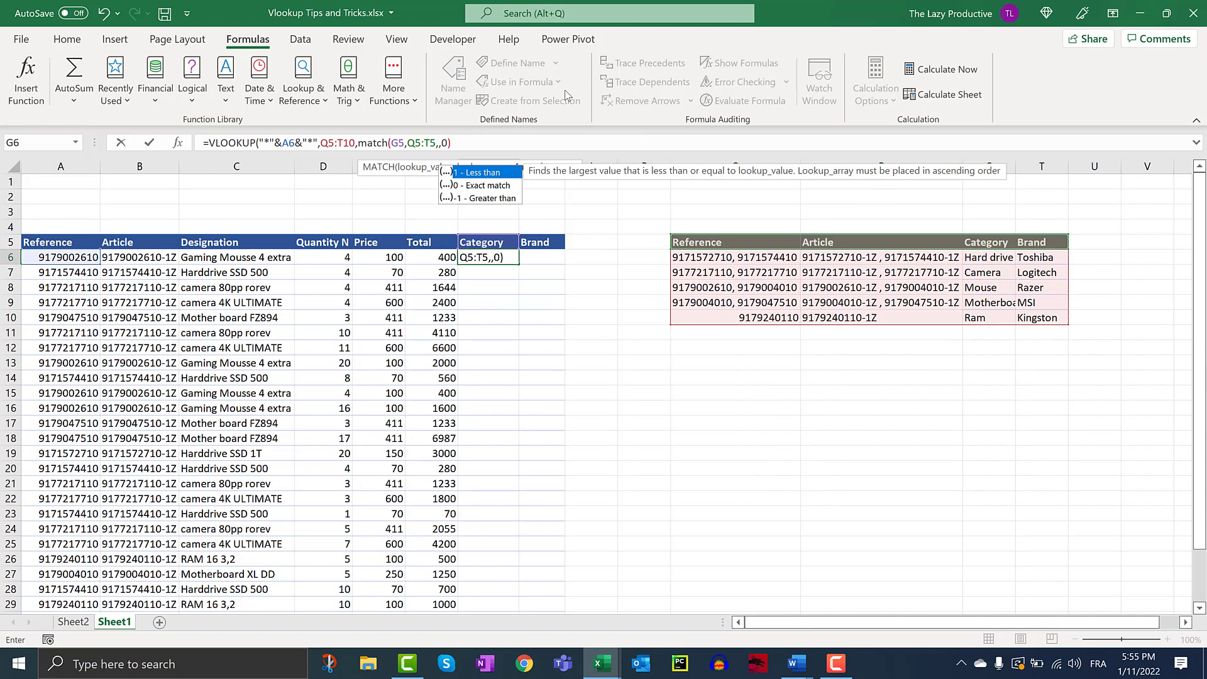
pyautogui.write('0)')
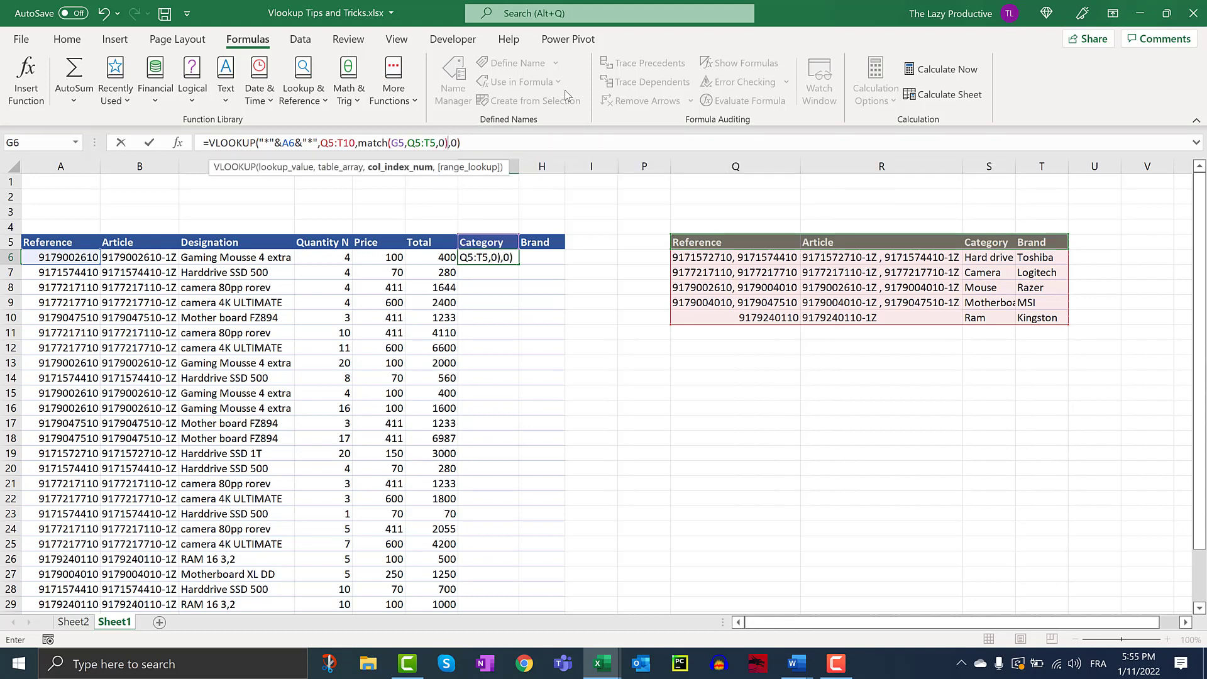
# - Lock the MATCH lookup array in the G6 formula as the absolute range $Q$5:$T$5 and commit the formula
pyautogui.click(440, 143)
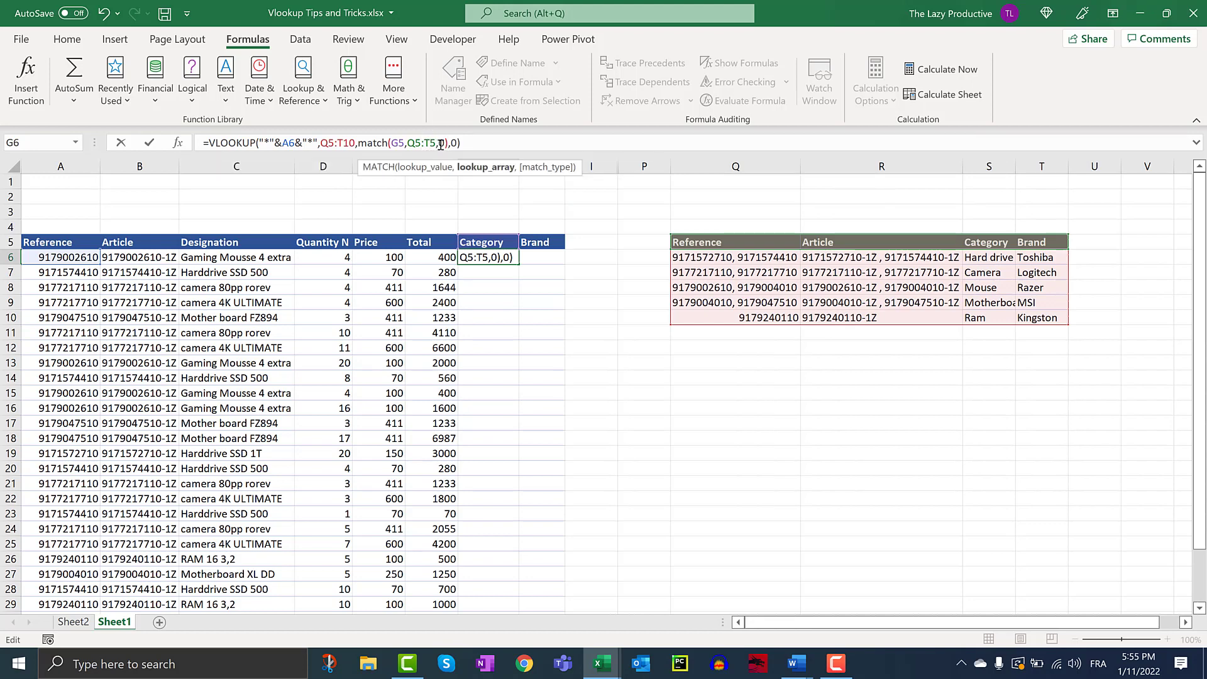
pyautogui.press('F4')
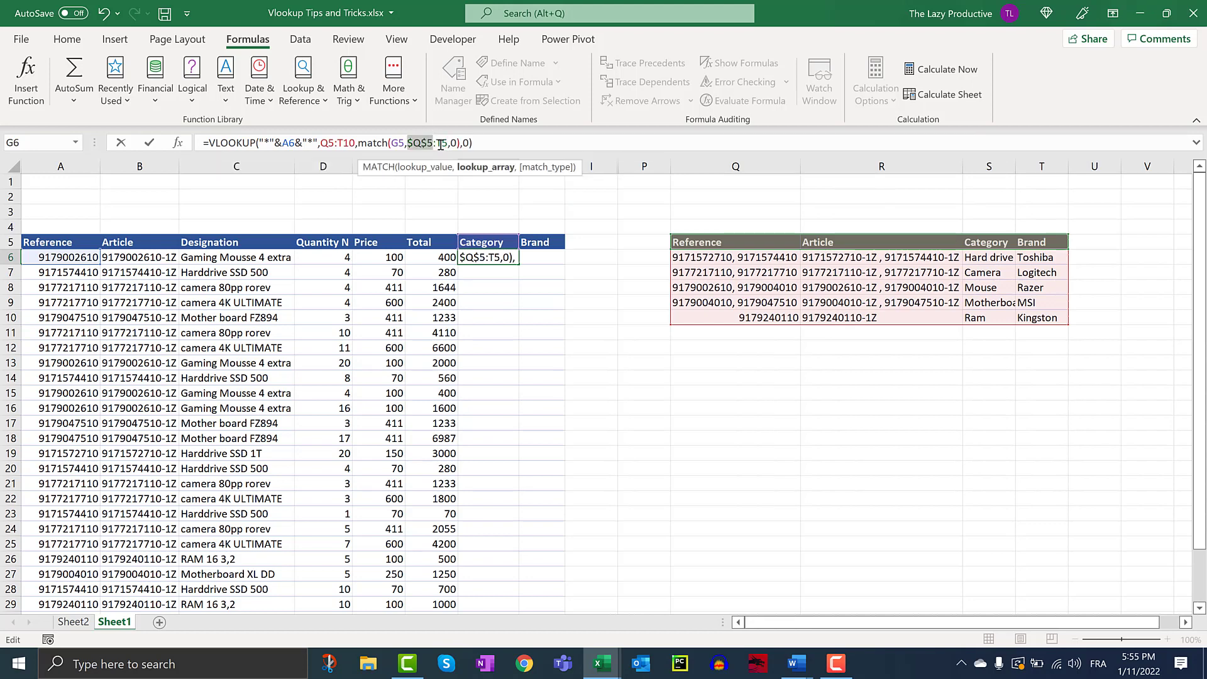
pyautogui.click(441, 143)
pyautogui.press('F4')
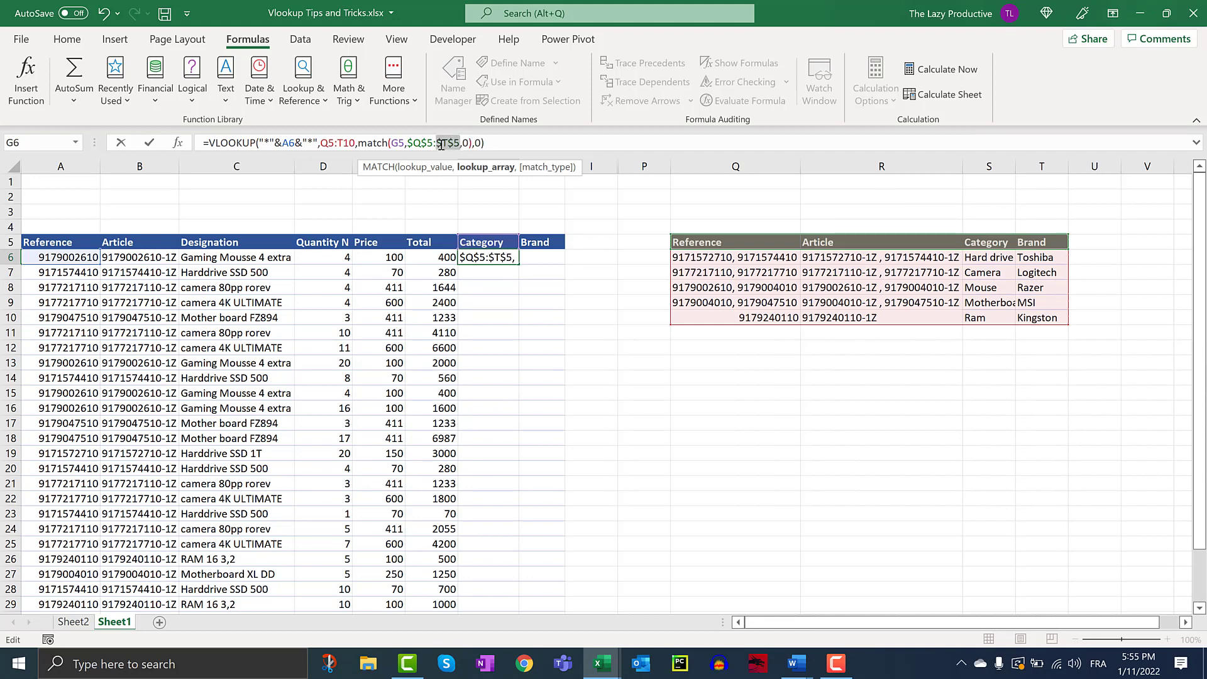
pyautogui.press('Return')
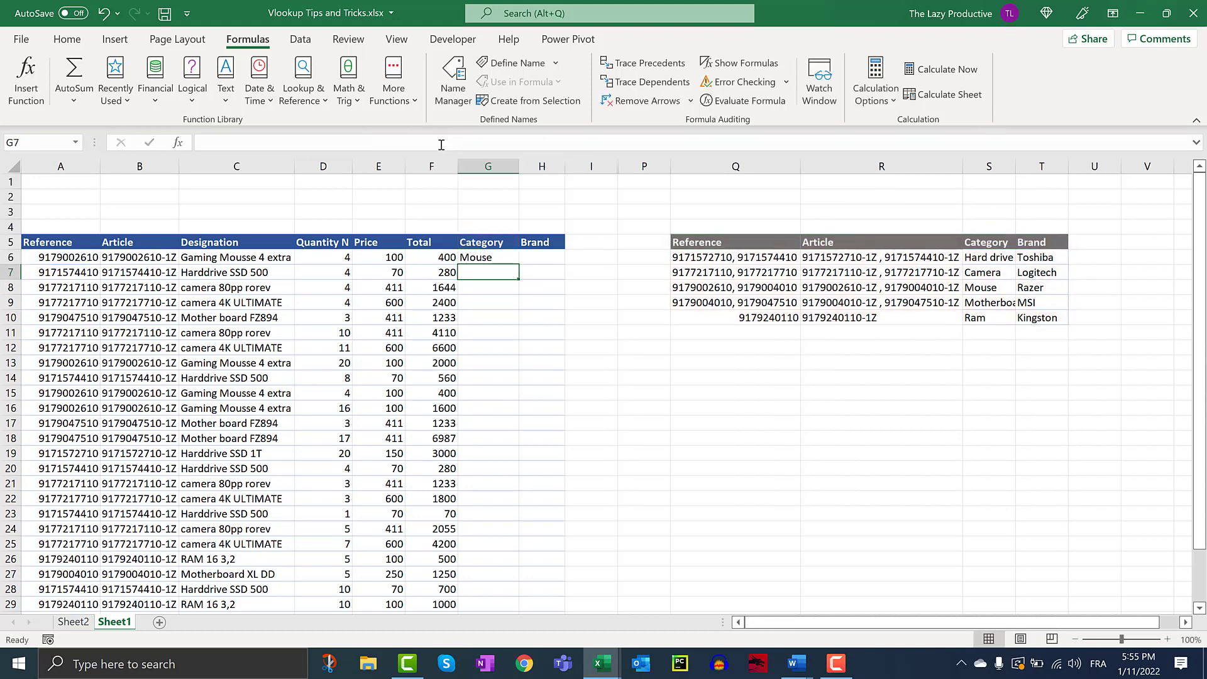
# - Evaluate the G6 formula step by step until the nested MATCH resolves, close the evaluation, and reselect G6
pyautogui.click(501, 255)
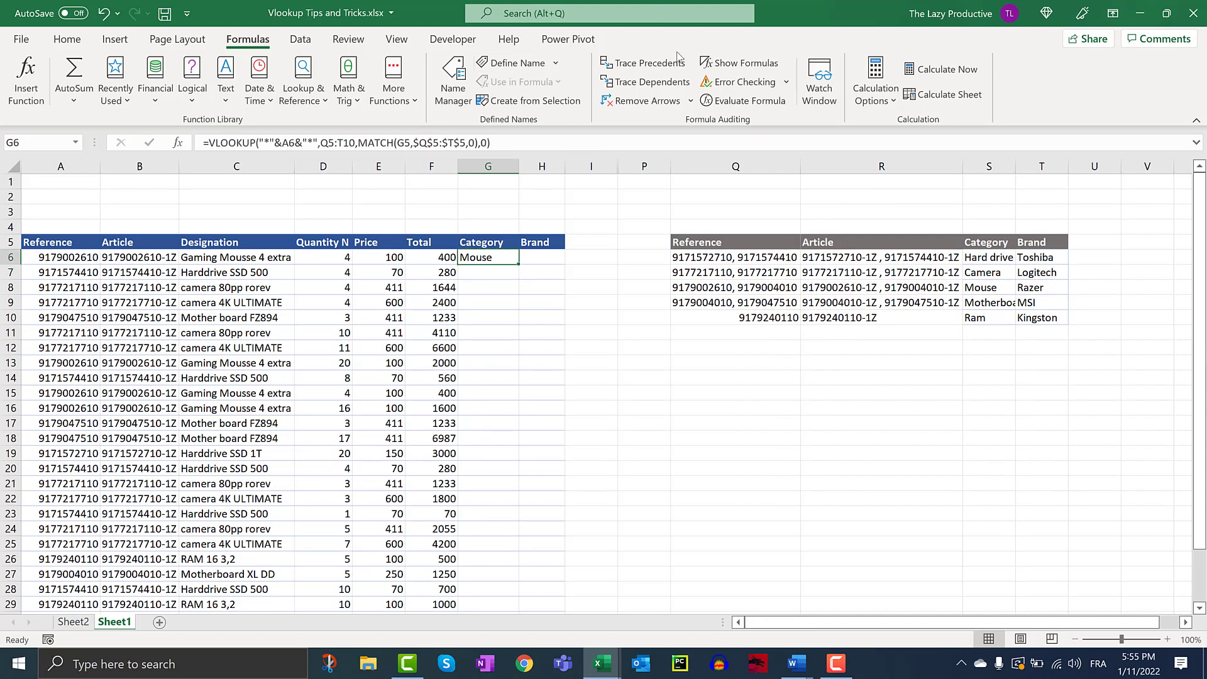
pyautogui.click(742, 100)
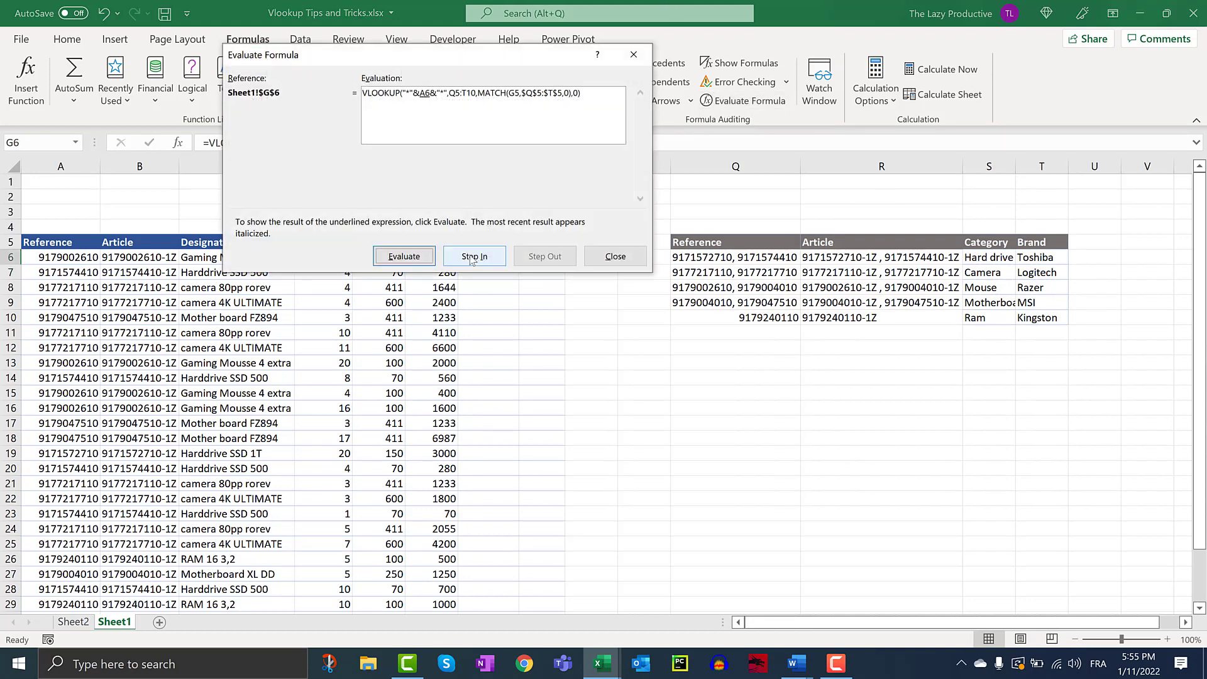
pyautogui.click(422, 256)
pyautogui.click(425, 256)
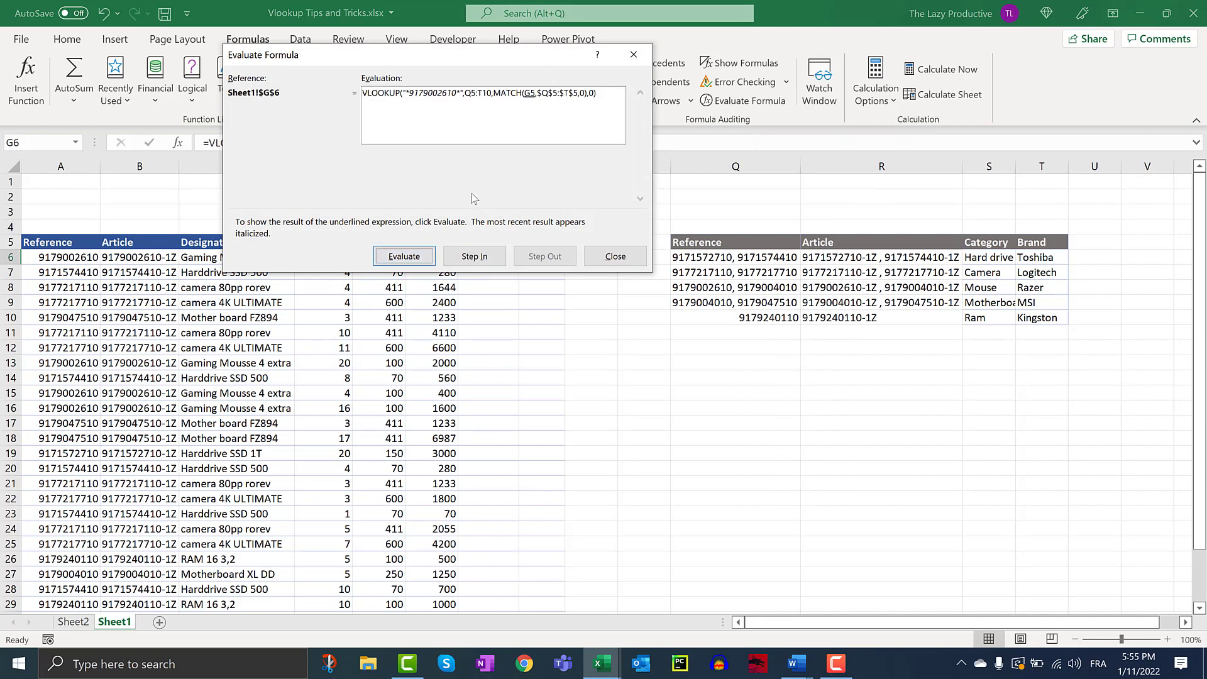
pyautogui.click(418, 258)
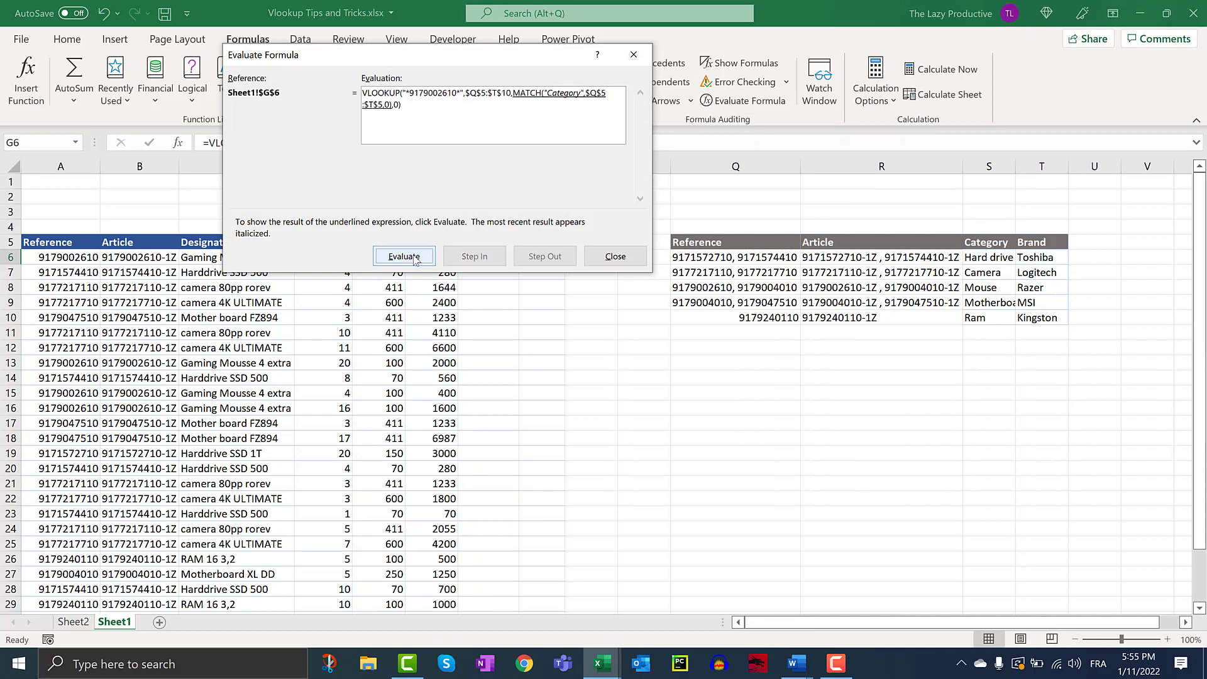
pyautogui.click(414, 258)
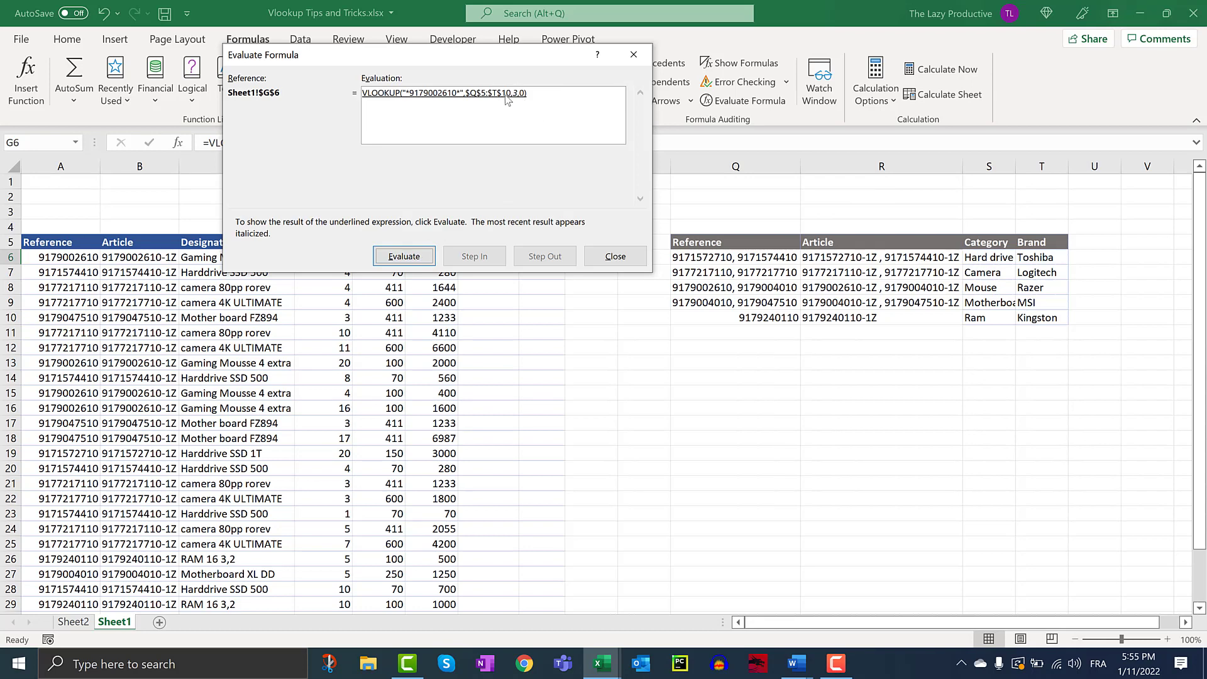
pyautogui.click(615, 256)
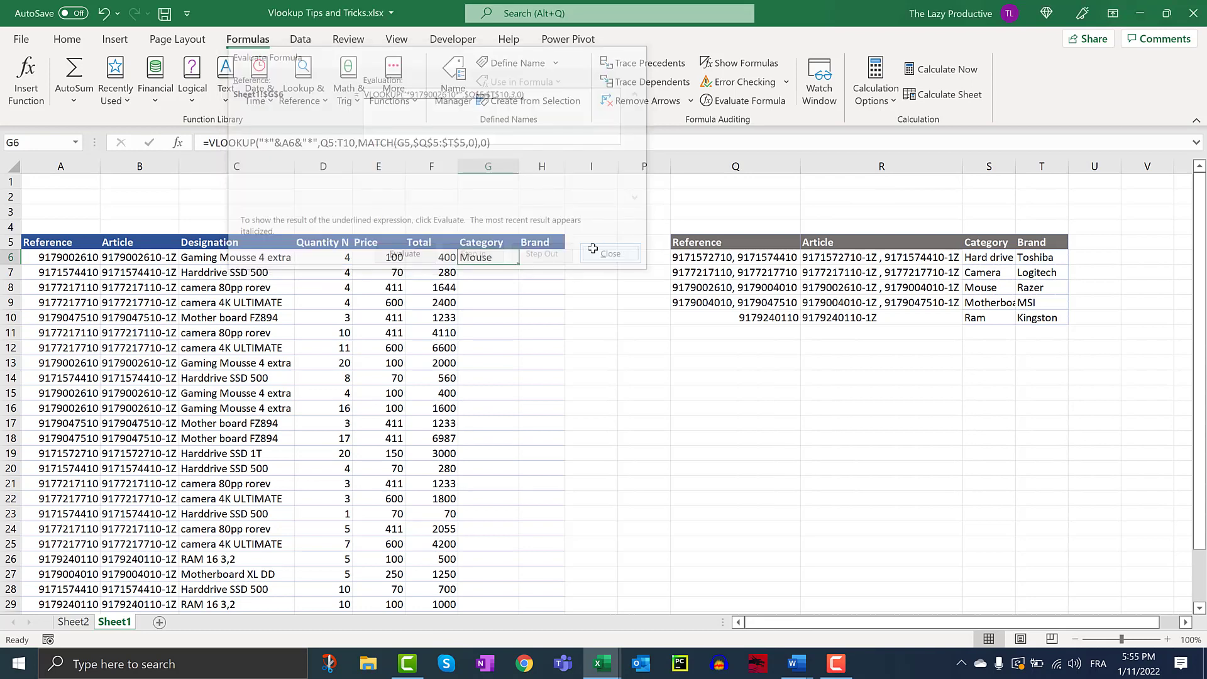
pyautogui.click(470, 291)
pyautogui.click(498, 258)
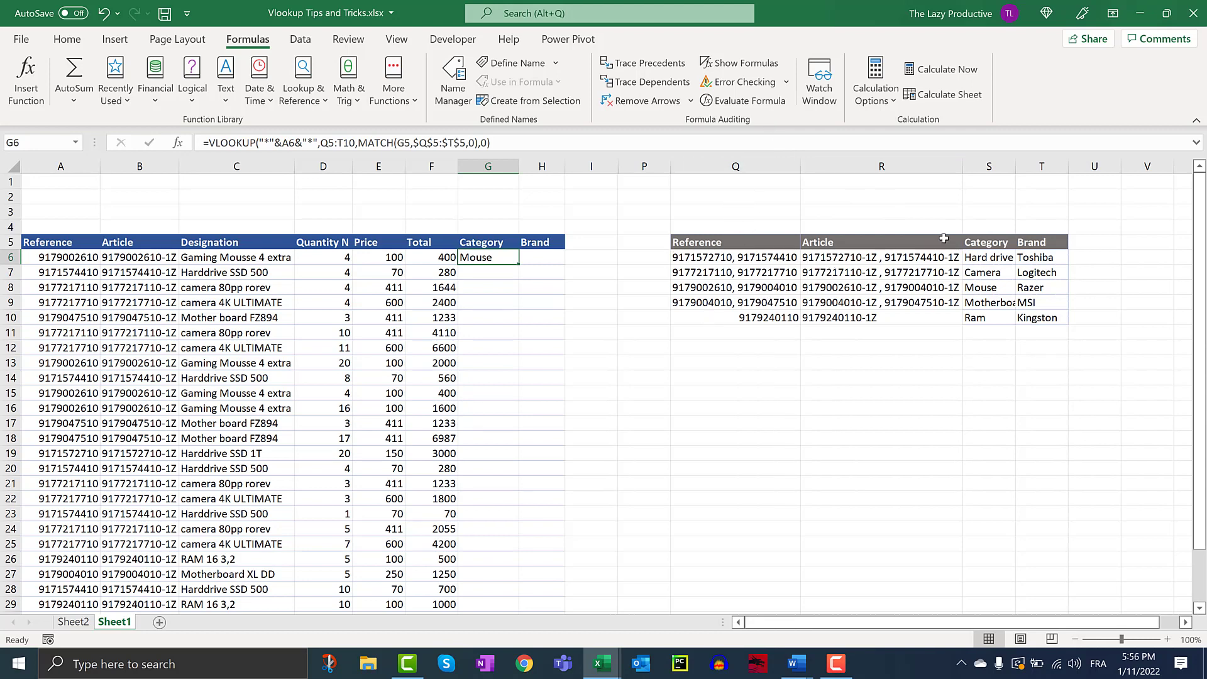
# - Try altering the Category header in S5 to test how the MATCH in G6 depends on it, and undo the edit
pyautogui.click(987, 246)
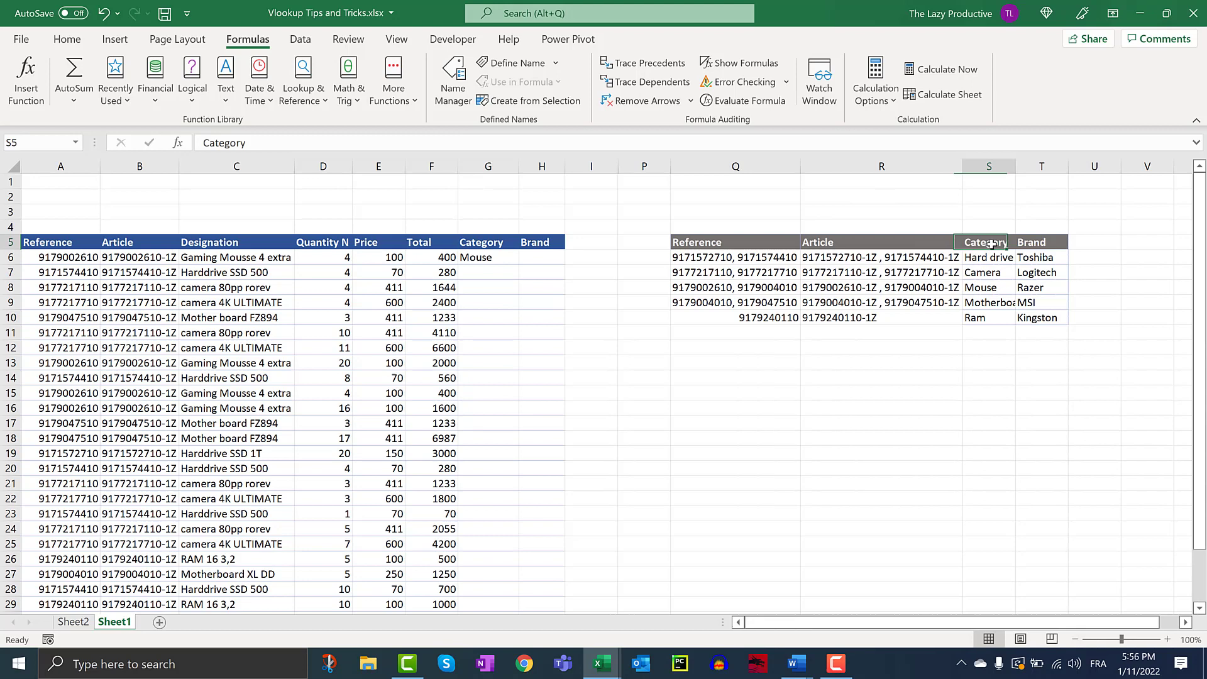
pyautogui.click(989, 276)
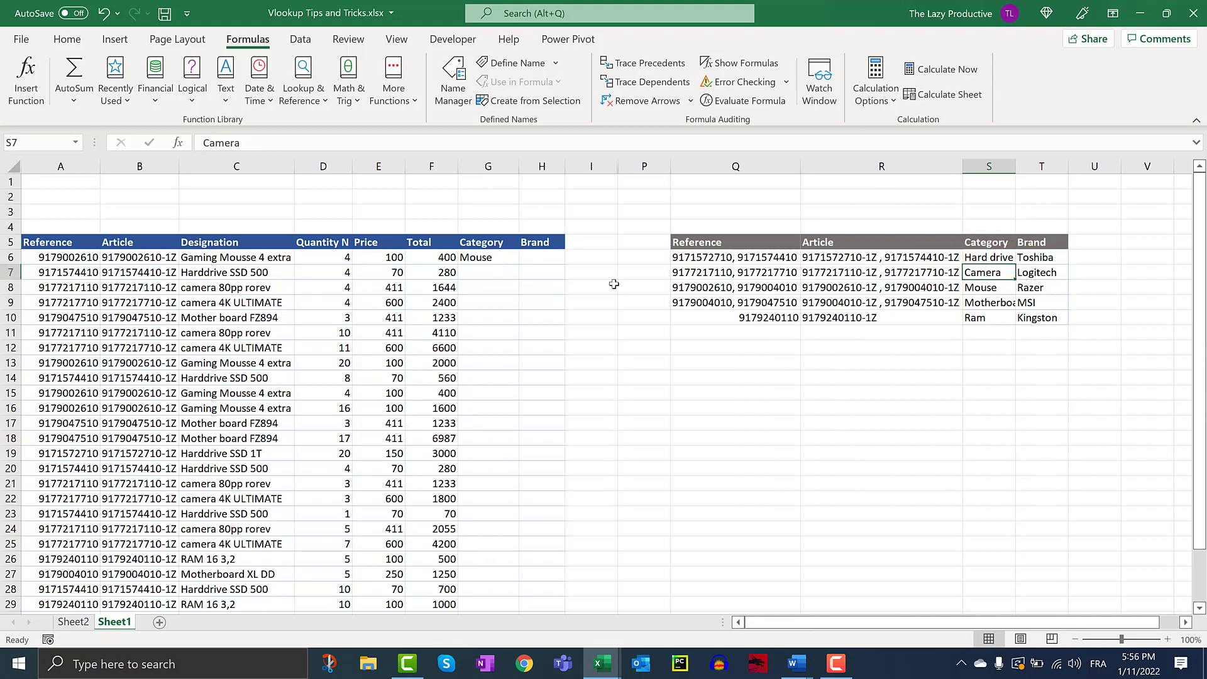
pyautogui.doubleClick(990, 243)
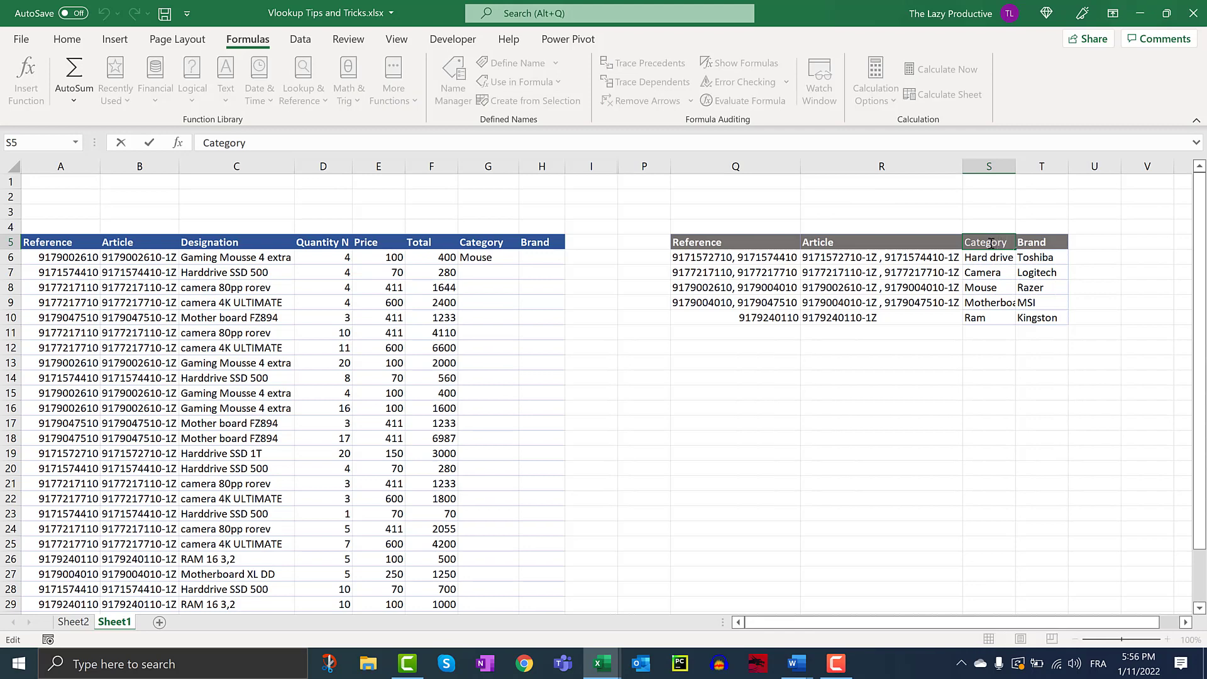
pyautogui.press('Delete')
pyautogui.write('5')
pyautogui.press('Return')
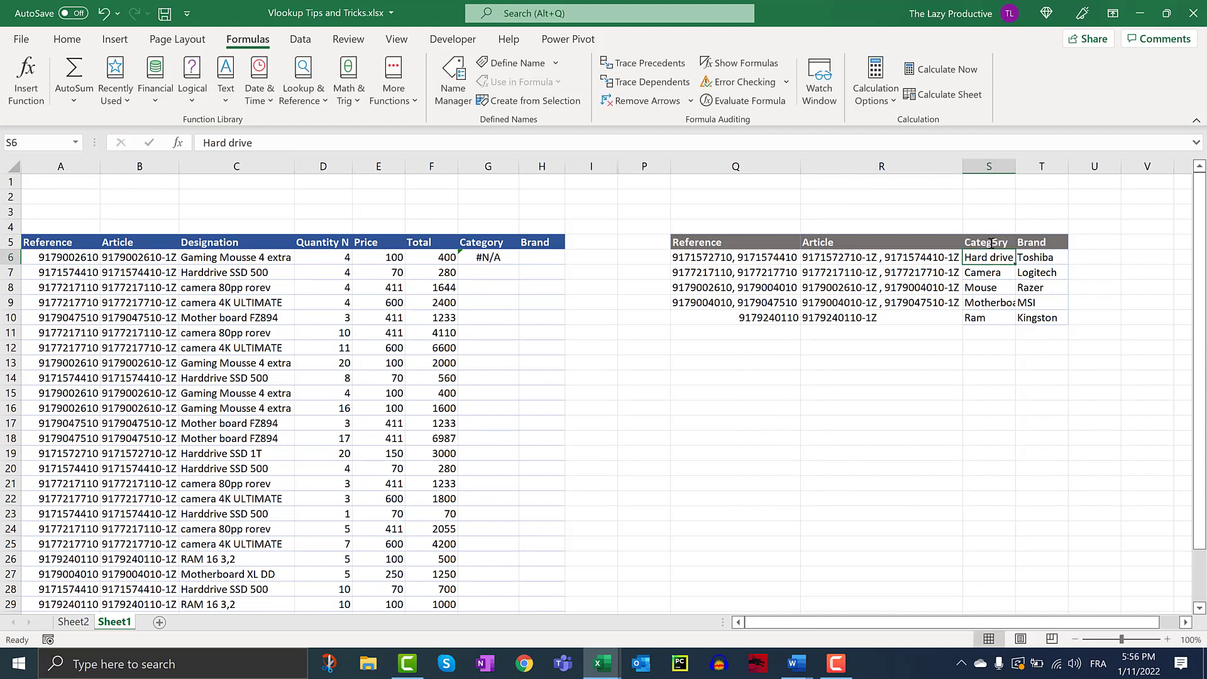
pyautogui.hotkey('ctrl', 'z')
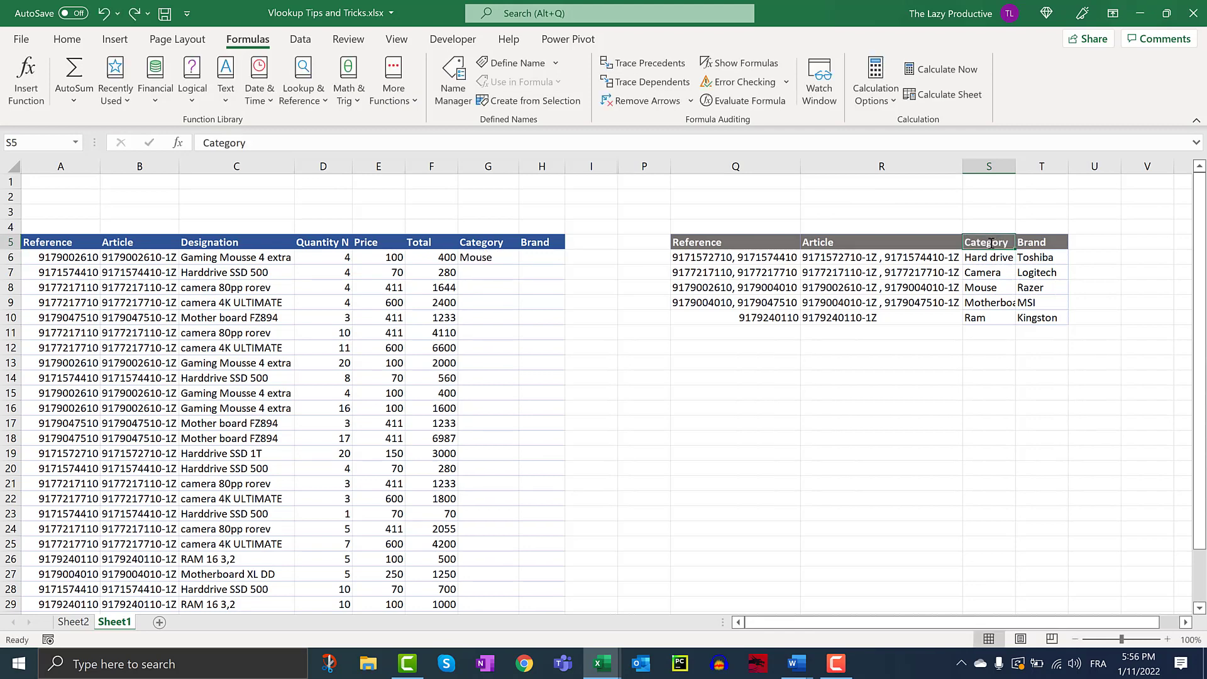
# - Examine the Article entries and the Reference column Q5:Q10 of the second lookup table
pyautogui.click(922, 272)
pyautogui.click(877, 303)
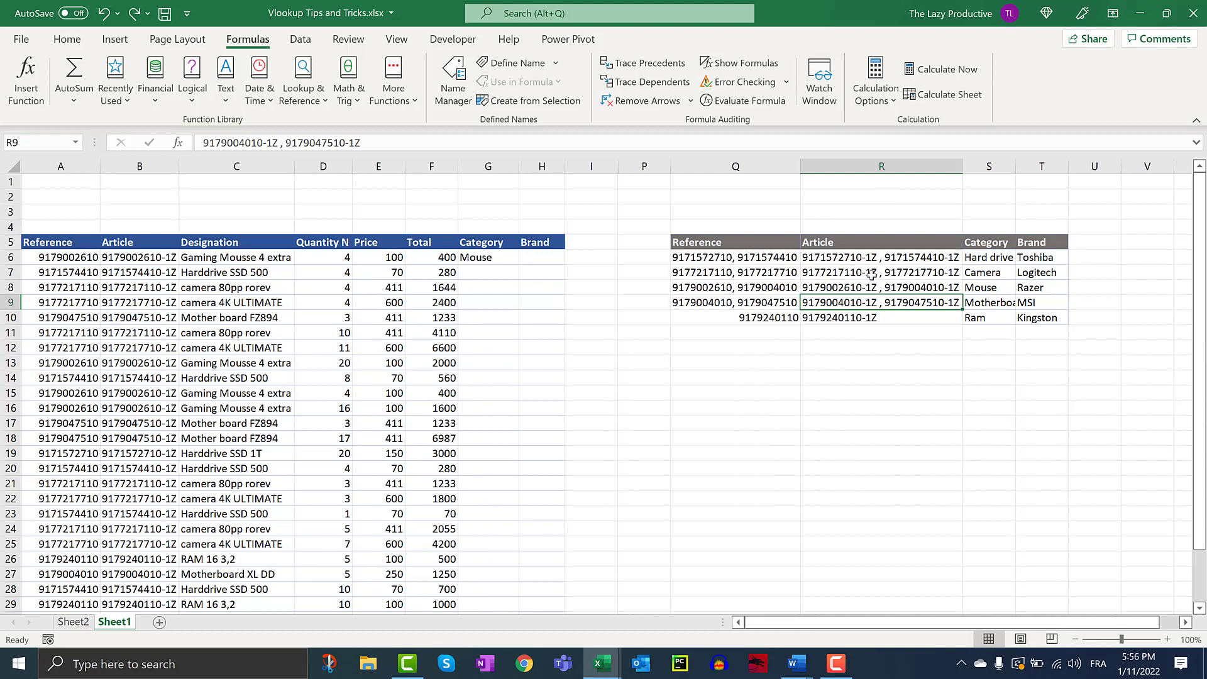
pyautogui.click(870, 273)
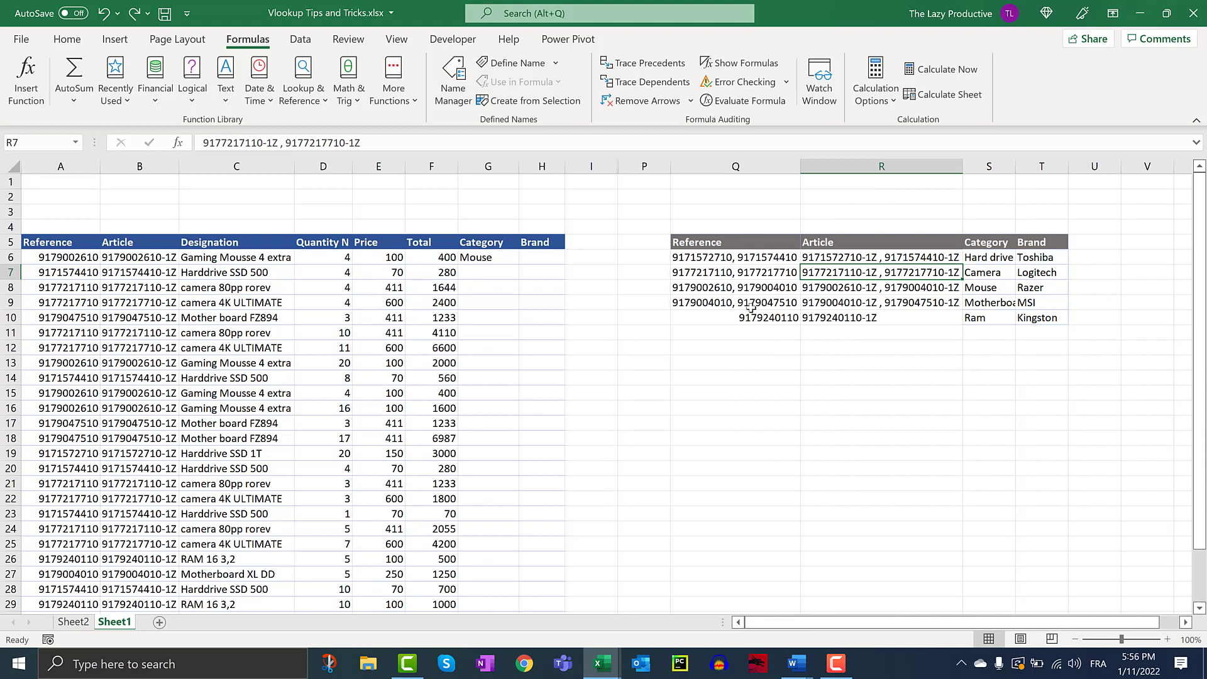
pyautogui.moveTo(750, 240); pyautogui.dragTo(748, 317)
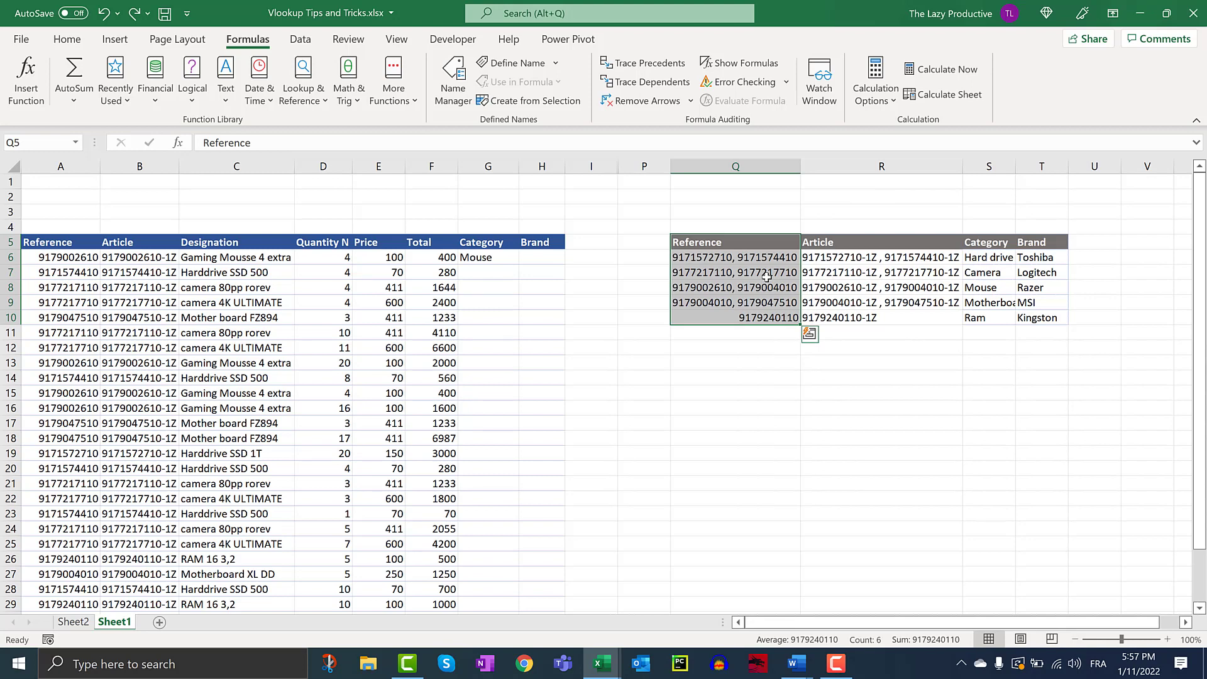
pyautogui.click(654, 270)
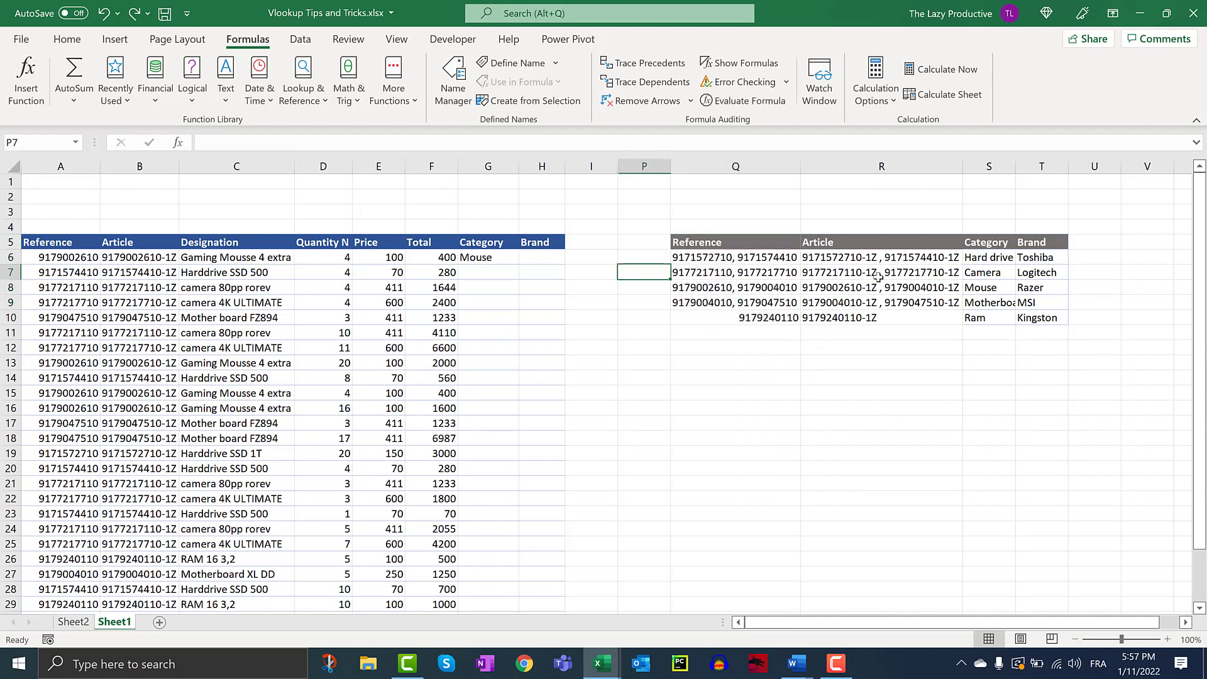
pyautogui.click(878, 276)
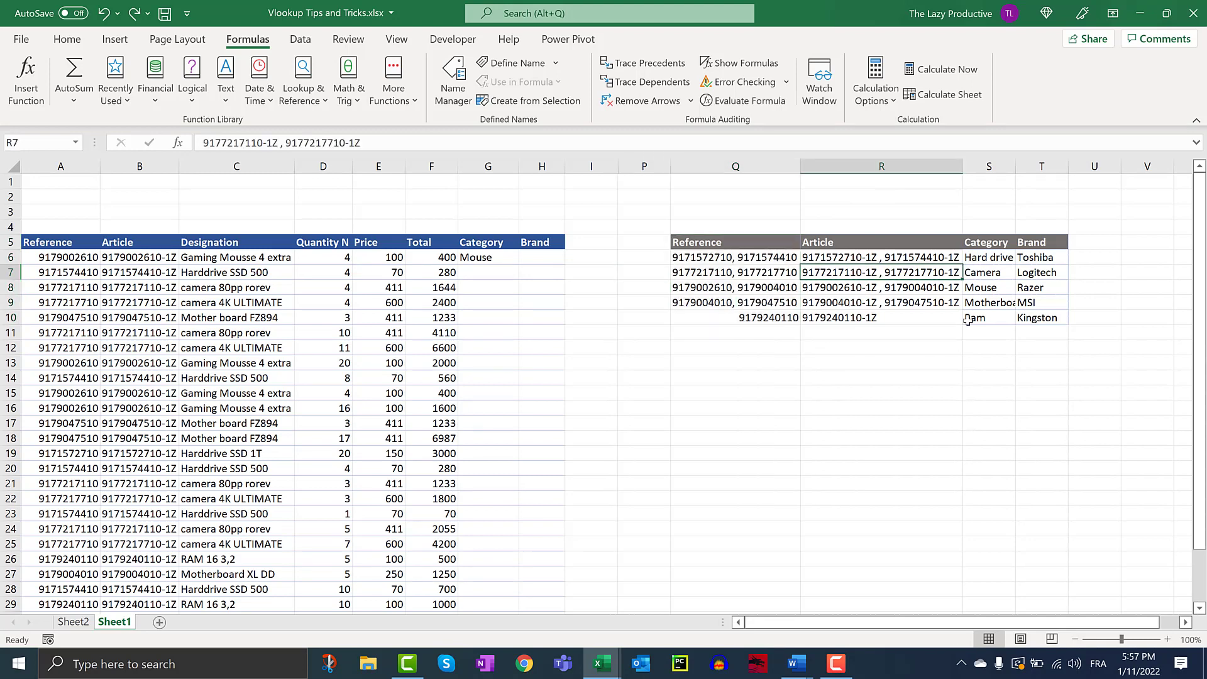